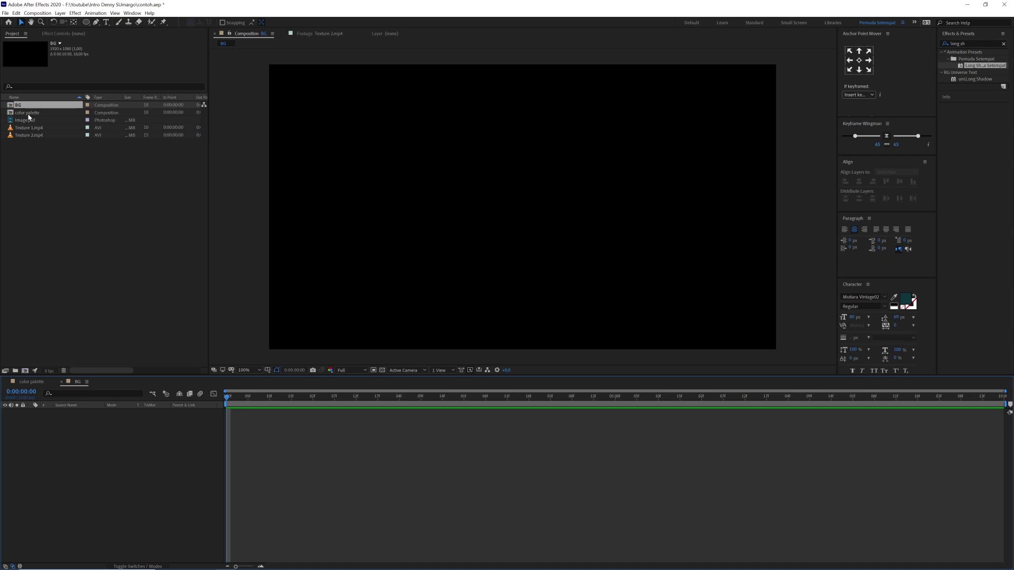
# - Review the project assets: the color palette composition, Image.psd, Texture 1.mp4 and Texture 2.mp4
pyautogui.click(33, 114)
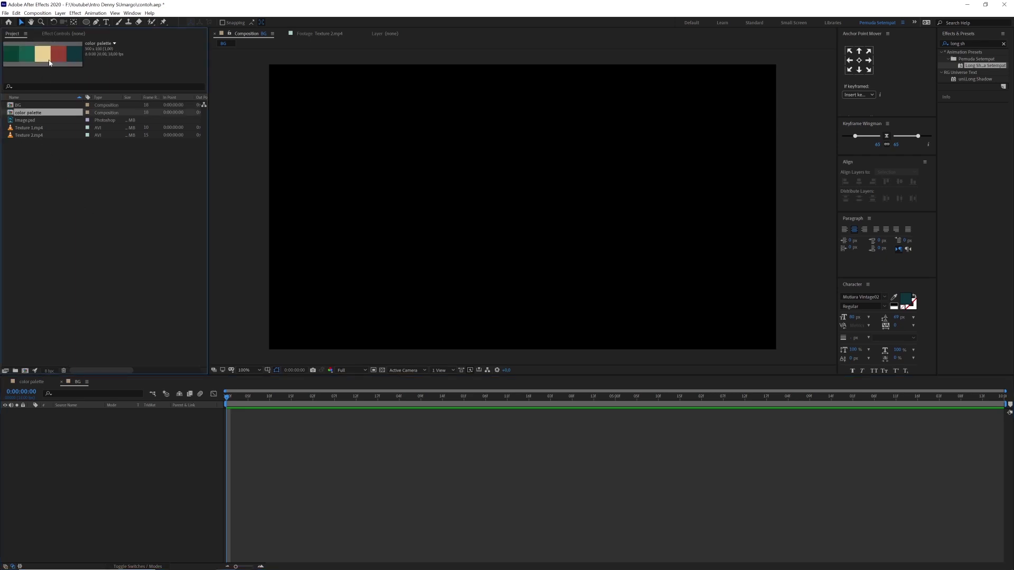
pyautogui.click(33, 128)
pyautogui.doubleClick(27, 120)
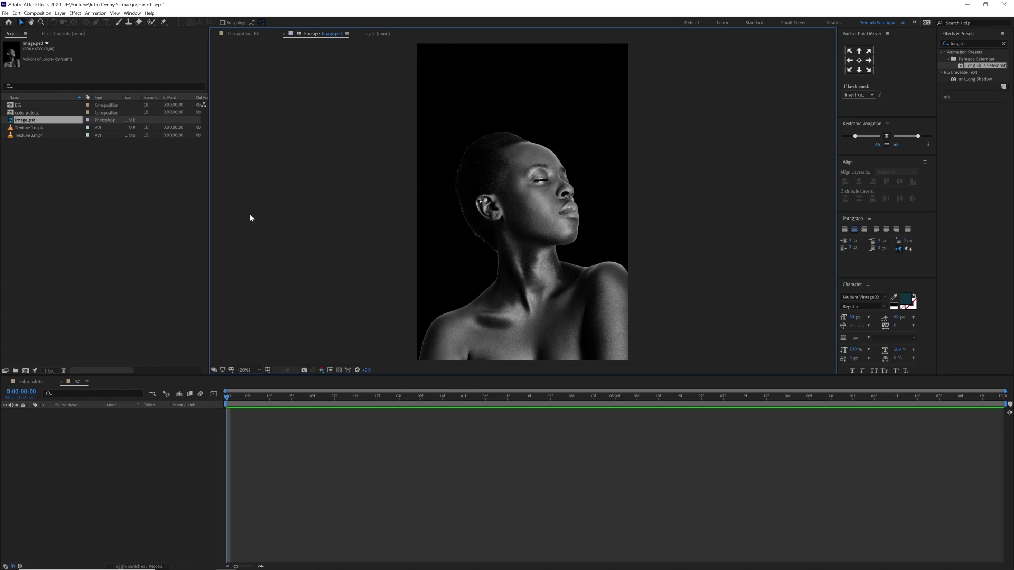
pyautogui.click(36, 130)
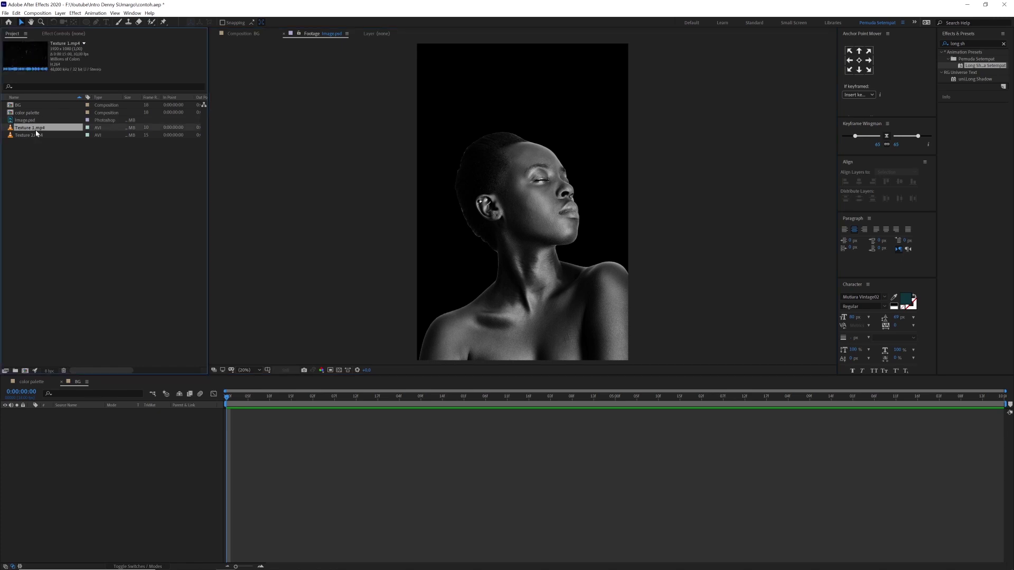
pyautogui.doubleClick(36, 132)
pyautogui.press('space')
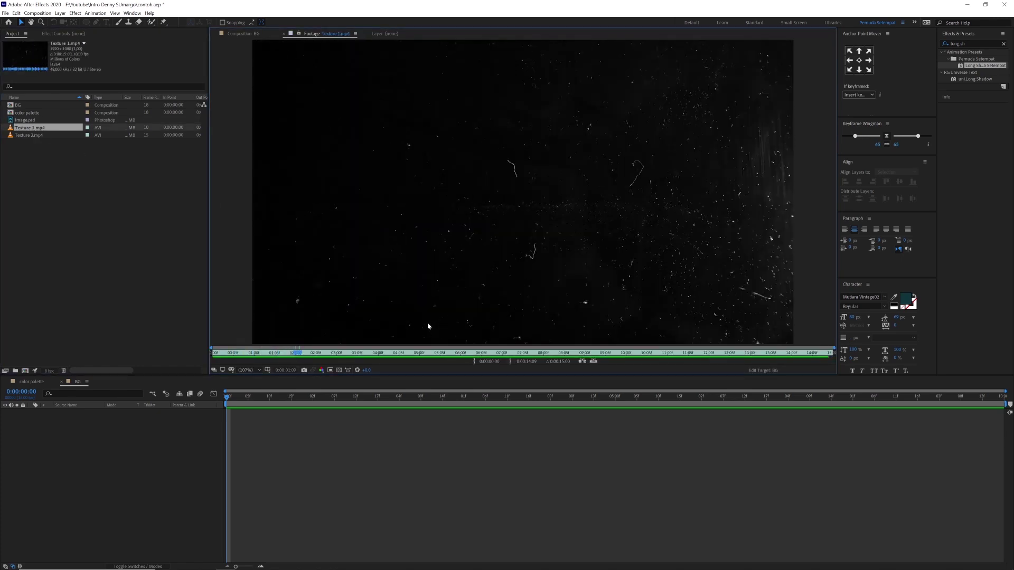
pyautogui.doubleClick(33, 136)
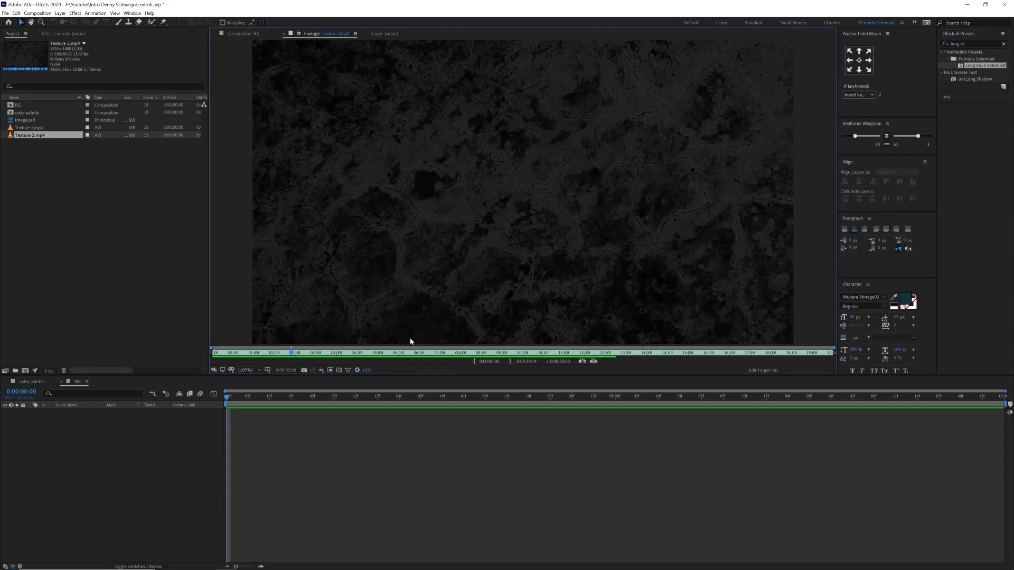
pyautogui.click(34, 136)
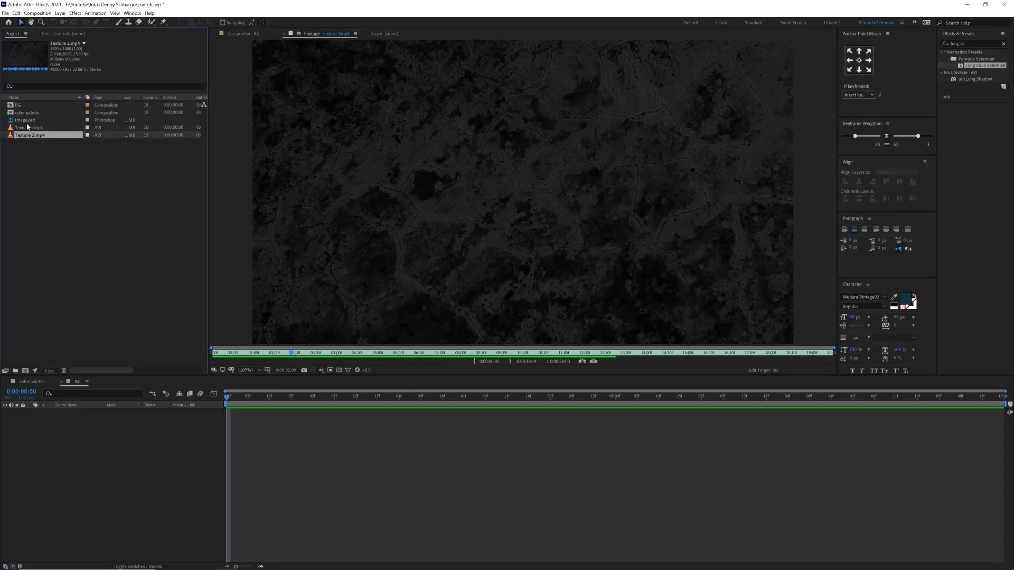
pyautogui.click(30, 121)
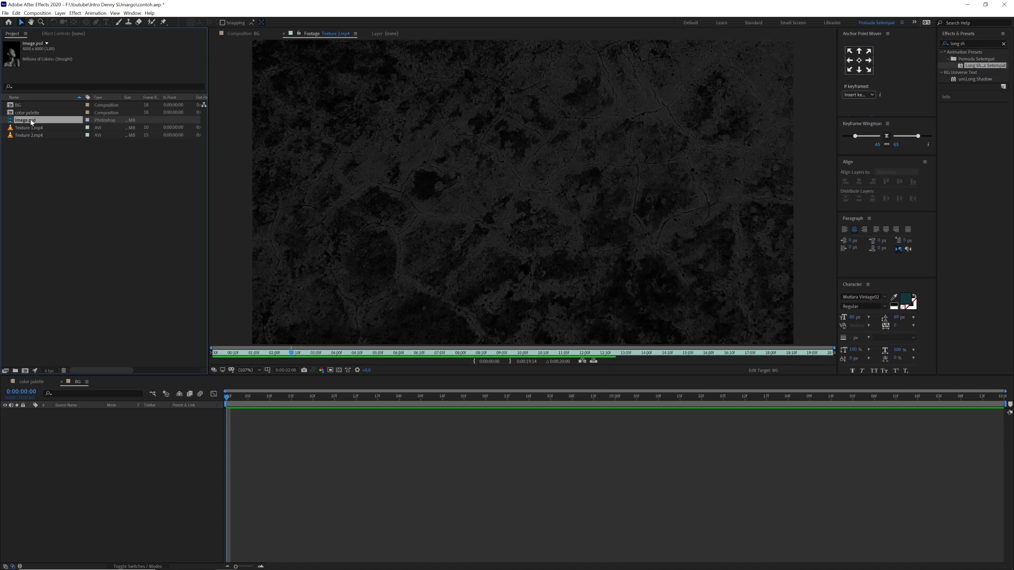
pyautogui.click(73, 267)
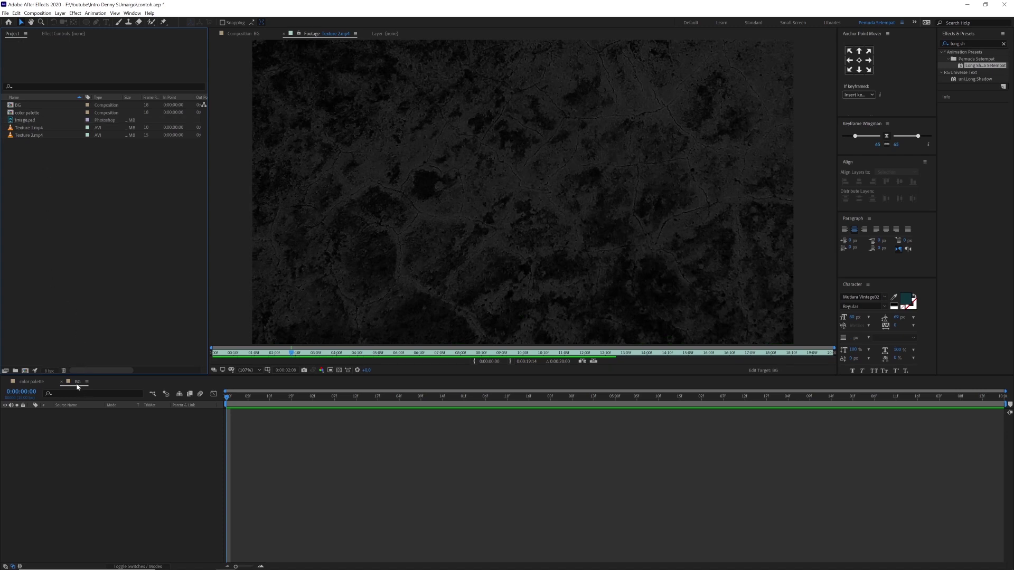
pyautogui.click(155, 445)
pyautogui.hotkey('ctrl', 'y')
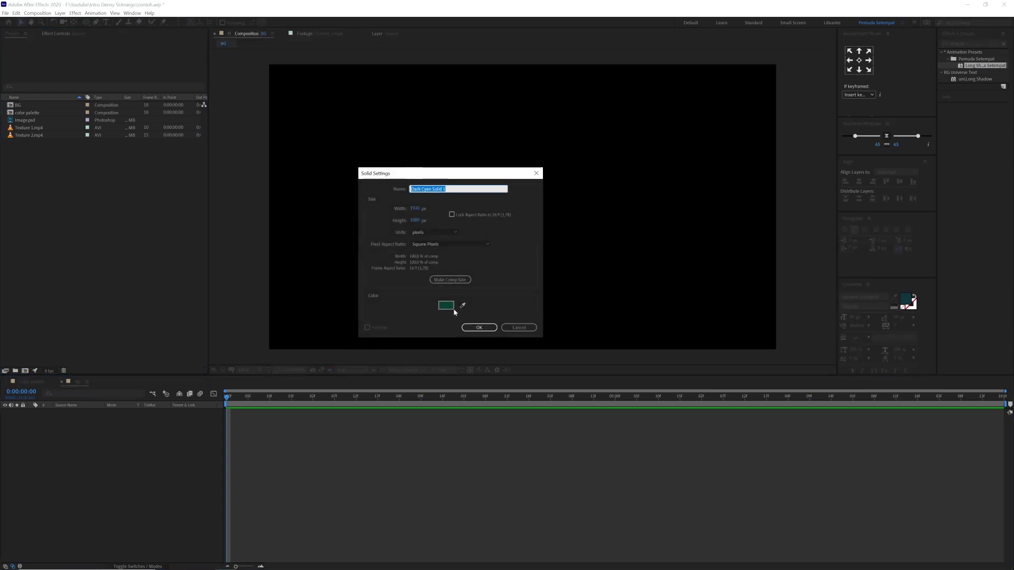
pyautogui.click(518, 328)
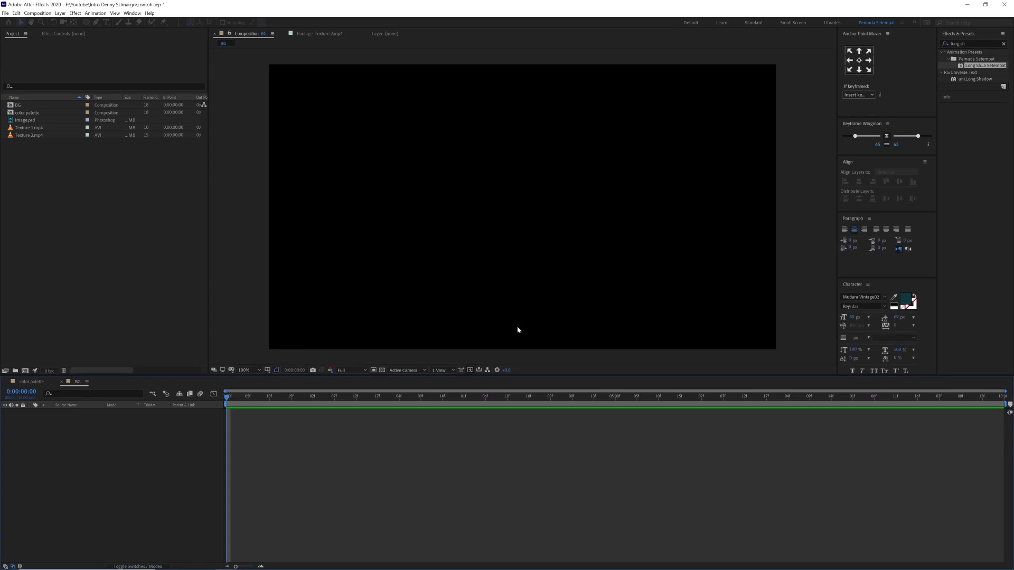
# - Create a full-frame solid in the BG composition, sampling its color from the first dark green swatch of the color palette preview
pyautogui.click(29, 114)
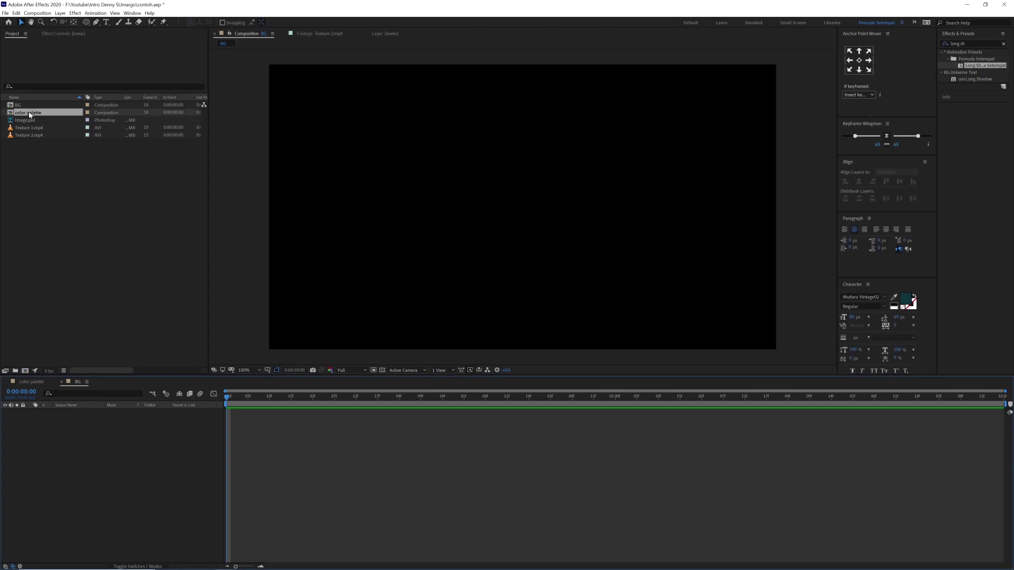
pyautogui.click(188, 444)
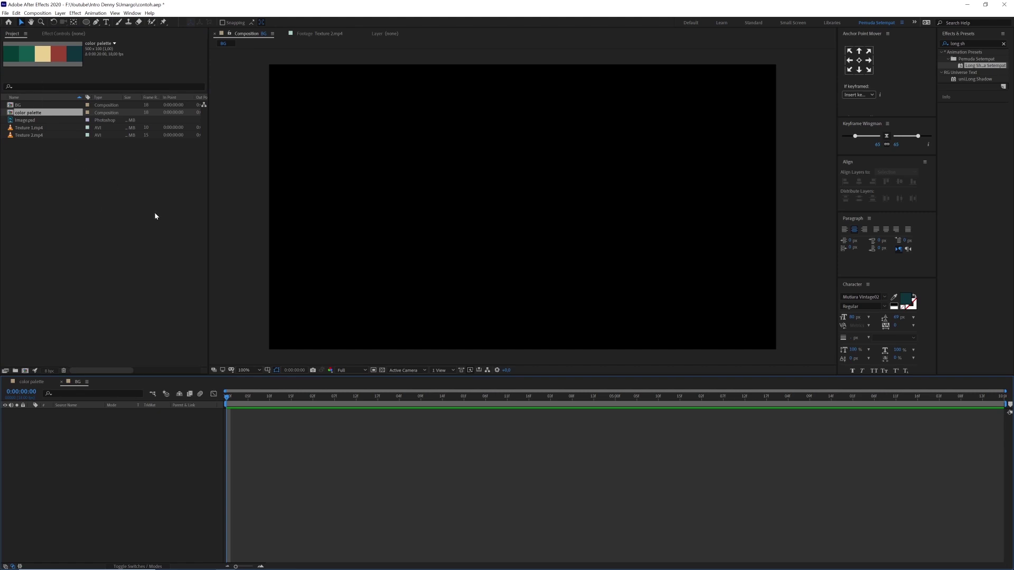
pyautogui.hotkey('ctrl', 'y')
pyautogui.click(463, 305)
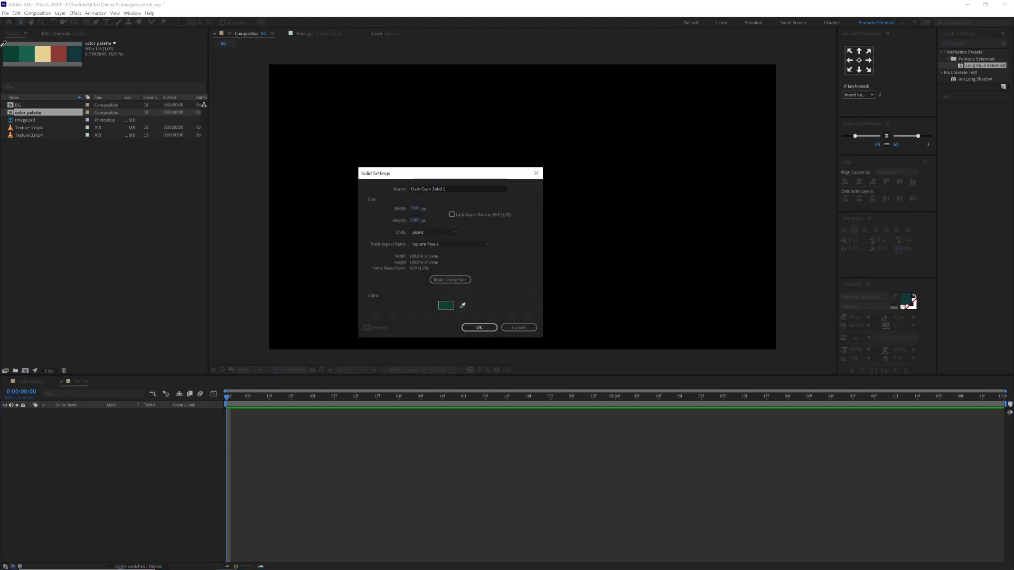
pyautogui.click(15, 53)
pyautogui.click(479, 328)
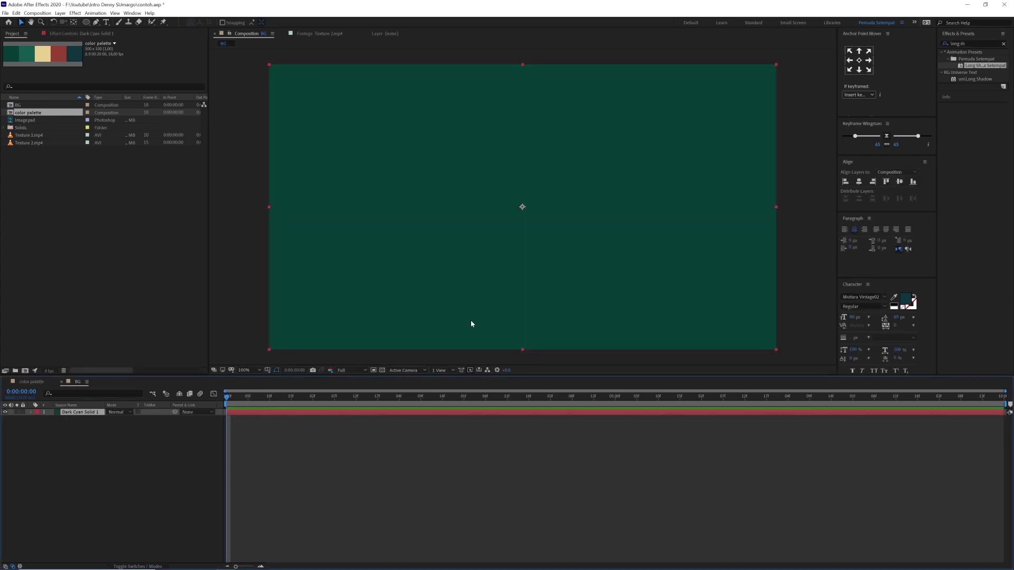
# - Add a composition-sized polygon on a new shape layer above the solid and set its points to 3
pyautogui.click(178, 441)
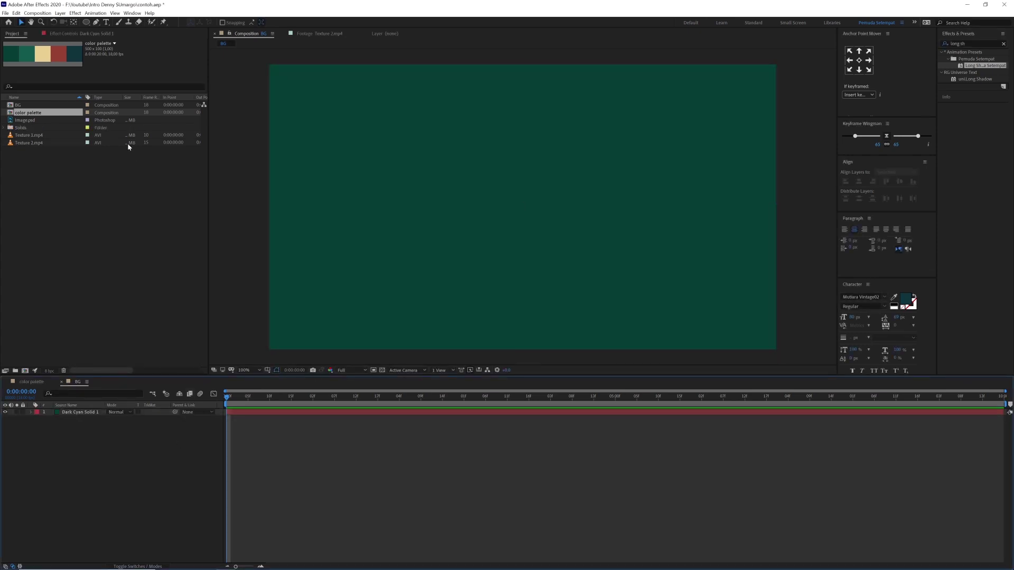
pyautogui.moveTo(86, 22); pyautogui.dragTo(120, 40)
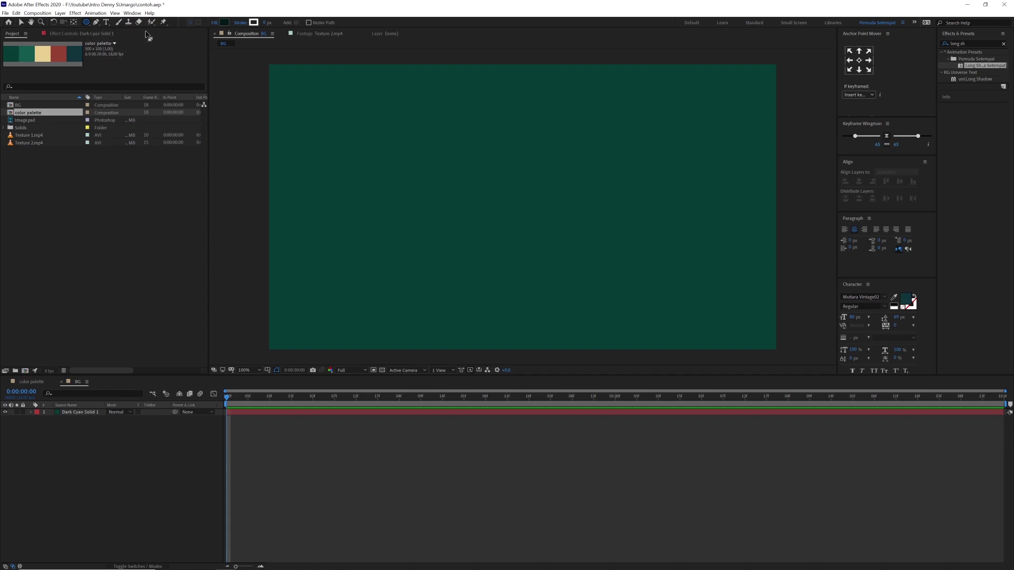
pyautogui.doubleClick(86, 23)
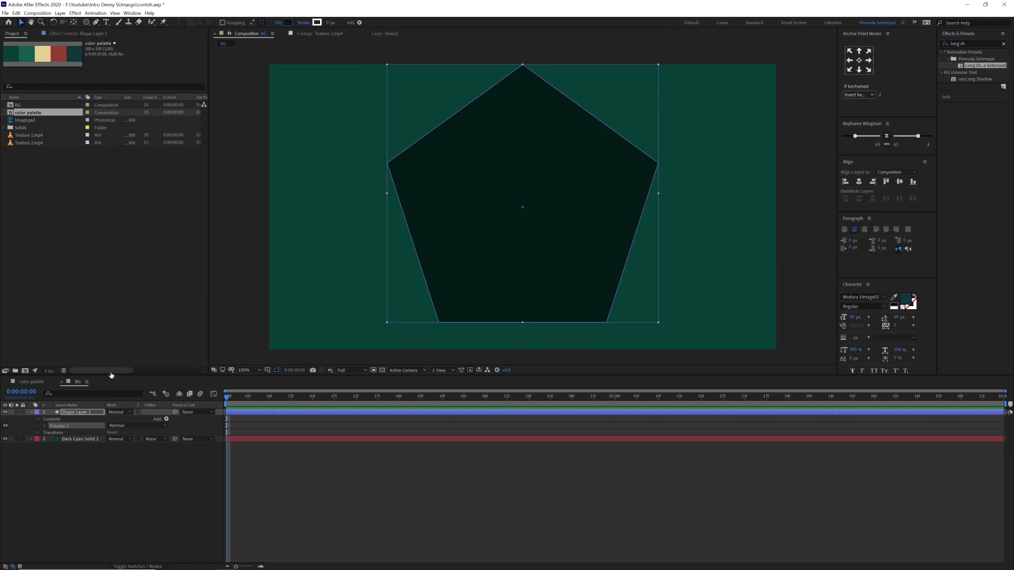
pyautogui.click(45, 426)
pyautogui.click(51, 433)
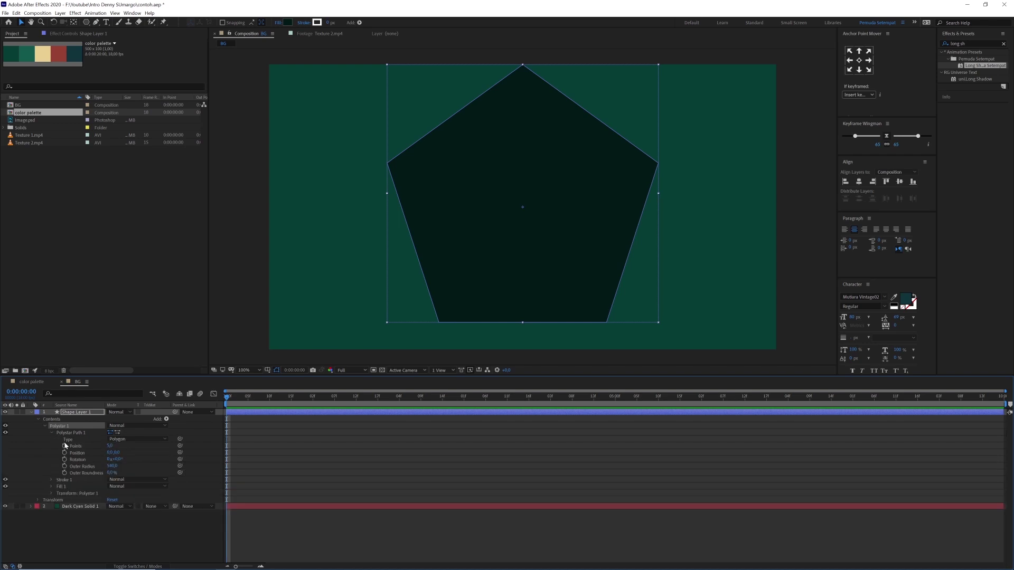
pyautogui.click(109, 446)
pyautogui.write('3')
pyautogui.press('Return')
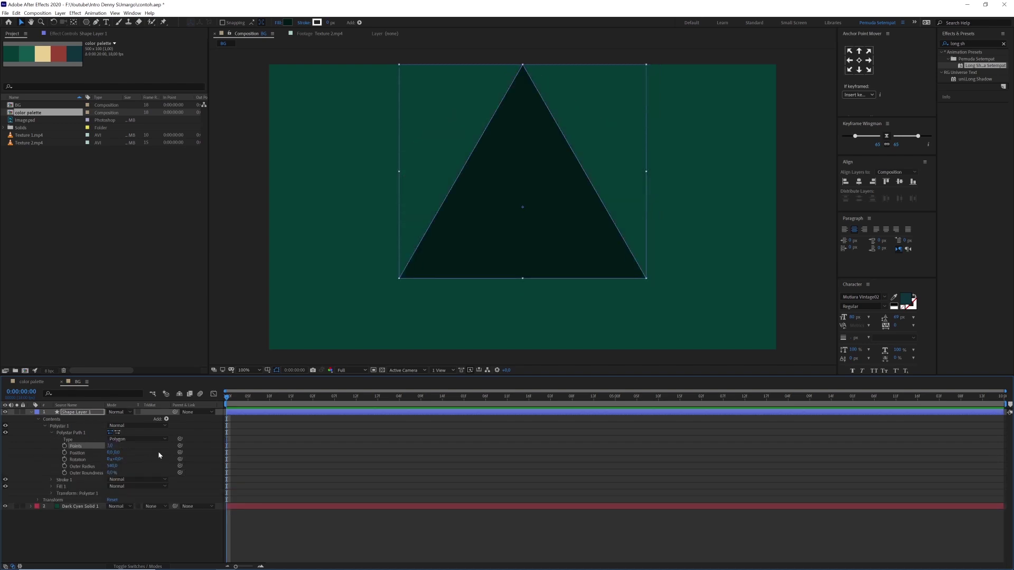
# - Set the triangle's outer radius to 500 and center the shape layer vertically in the composition
pyautogui.click(112, 466)
pyautogui.write('500')
pyautogui.press('Return')
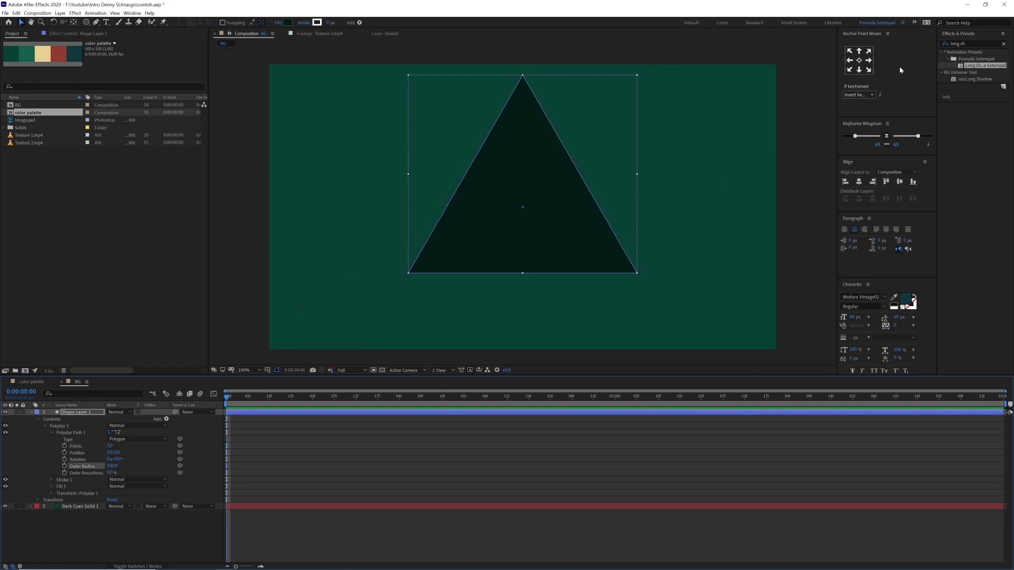
pyautogui.click(899, 181)
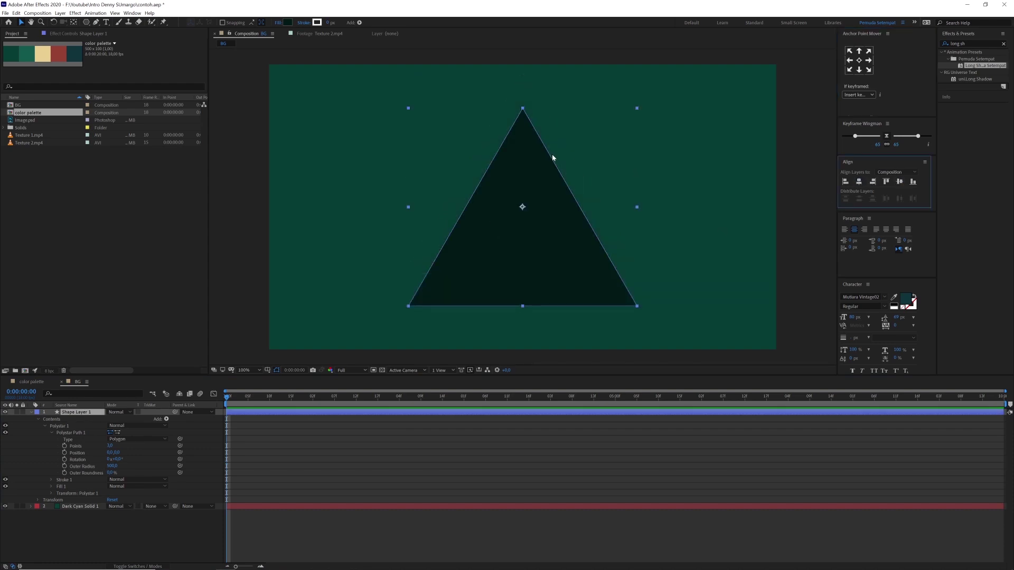
# - Change the triangle's fill to the second green swatch sampled from the color palette preview
pyautogui.click(288, 22)
pyautogui.click(828, 219)
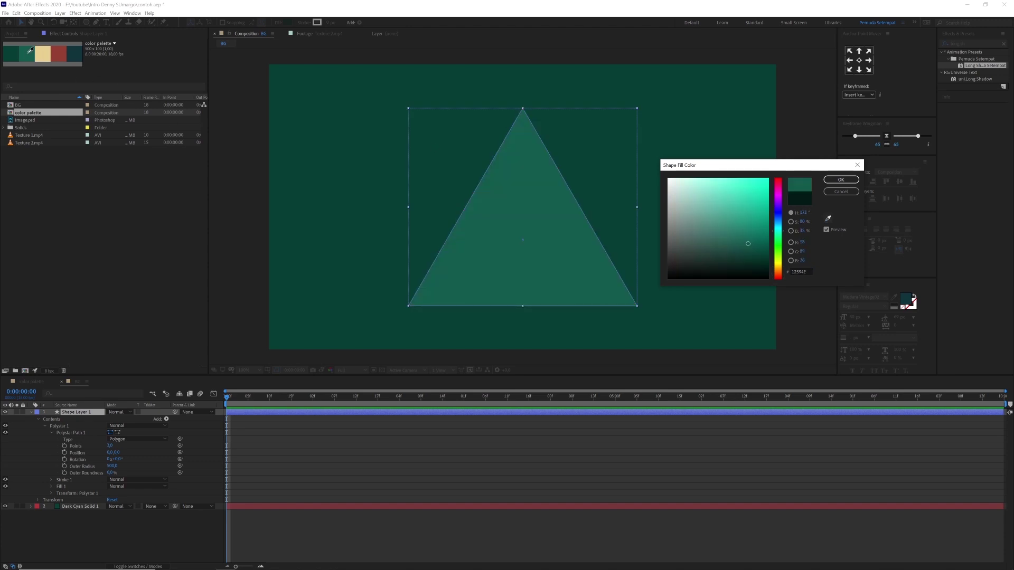
pyautogui.click(28, 53)
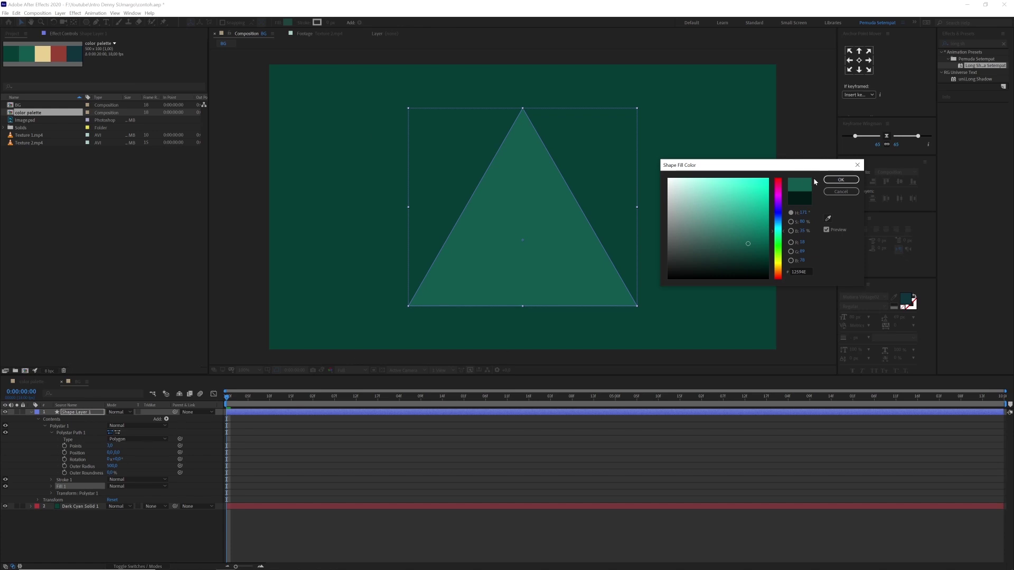
pyautogui.click(841, 180)
# - Resample the background solid's color from the first dark green swatch of the color palette preview
pyautogui.click(71, 508)
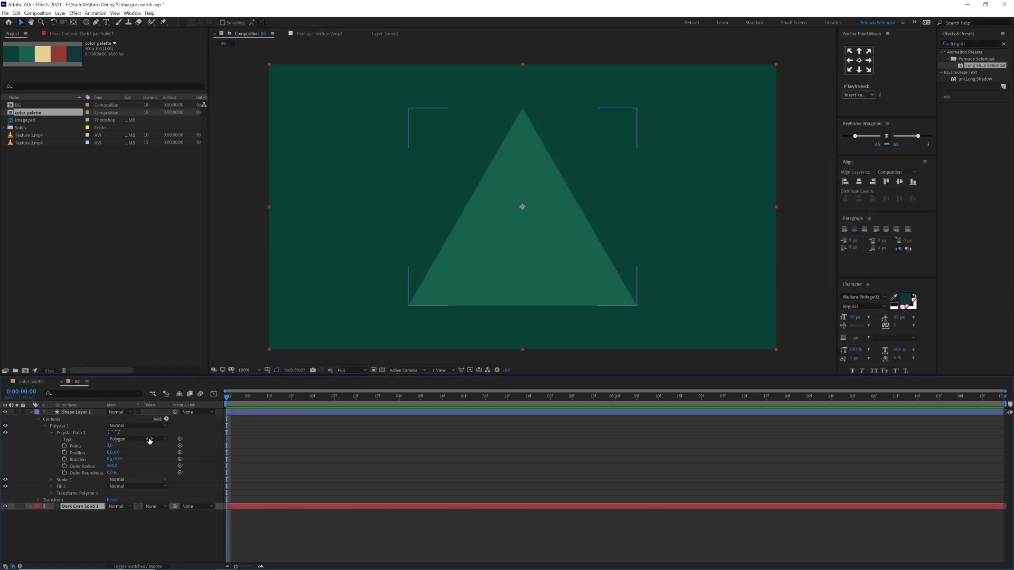
pyautogui.hotkey('ctrl', 'shift', 'y')
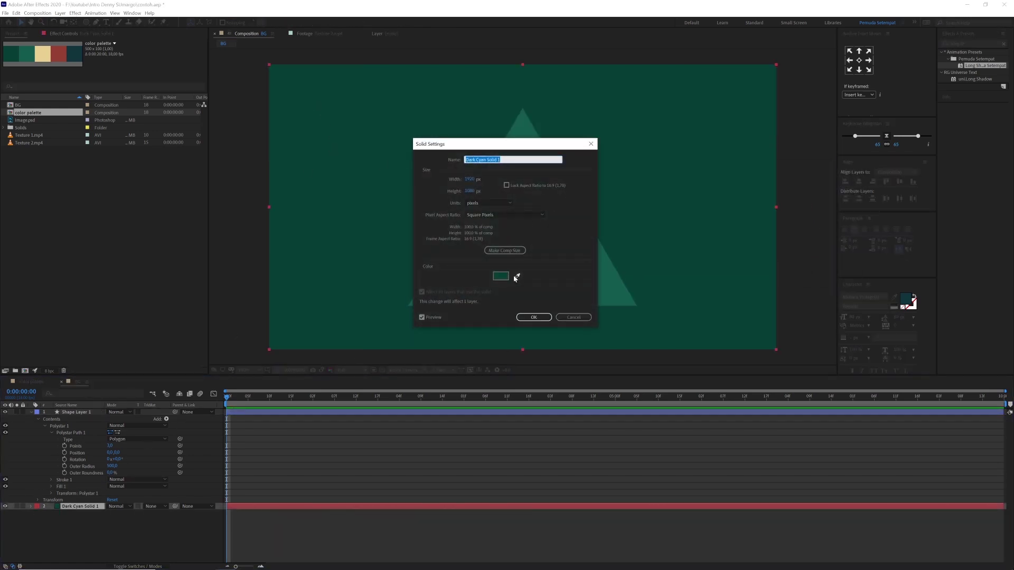
pyautogui.click(517, 276)
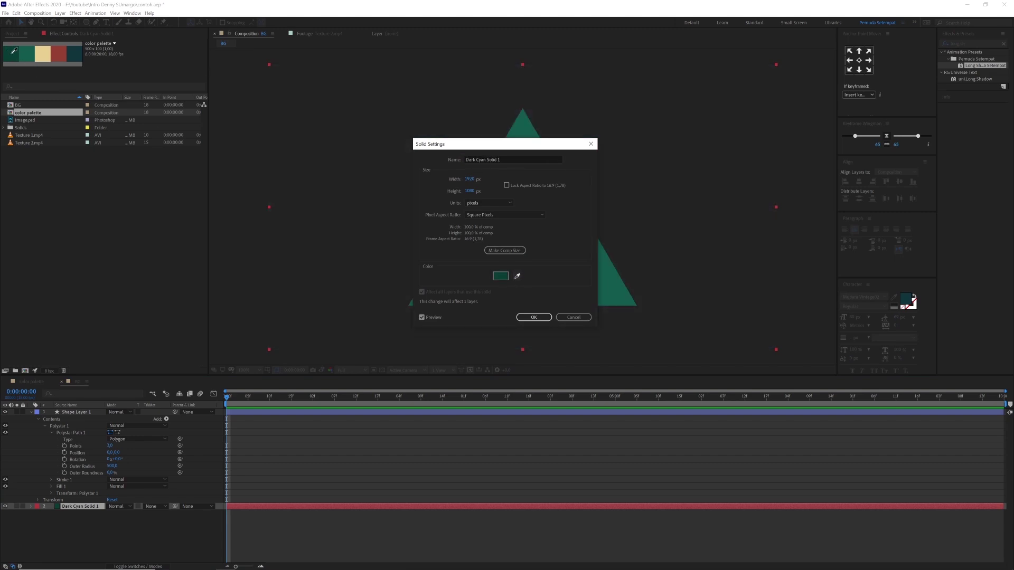
pyautogui.click(12, 52)
pyautogui.click(534, 317)
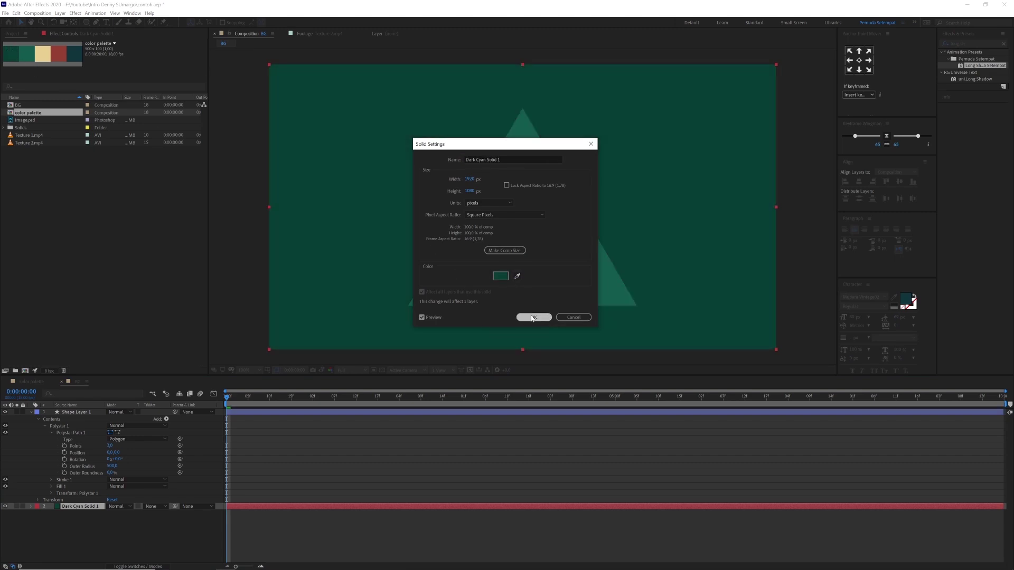
# - In the triangle's Polystar transform group, unlink the scale proportions and reduce the horizontal scale to 20%
pyautogui.click(32, 412)
pyautogui.click(100, 412)
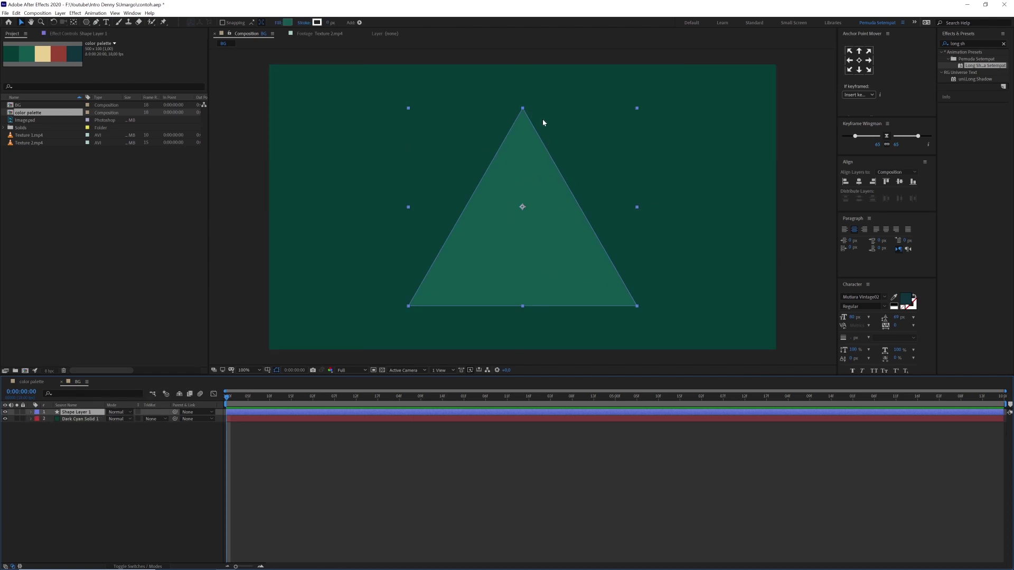
pyautogui.click(32, 413)
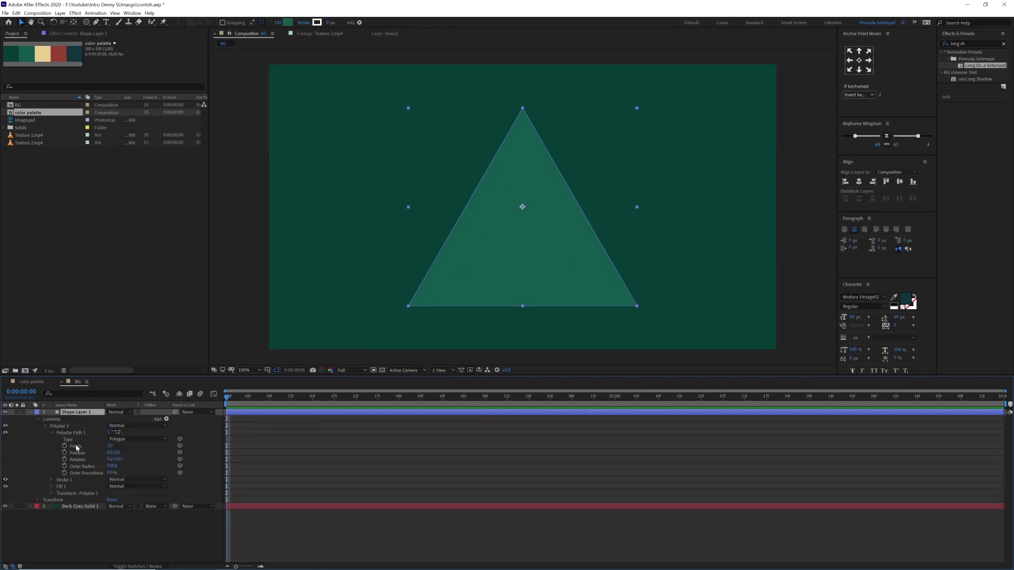
pyautogui.click(51, 493)
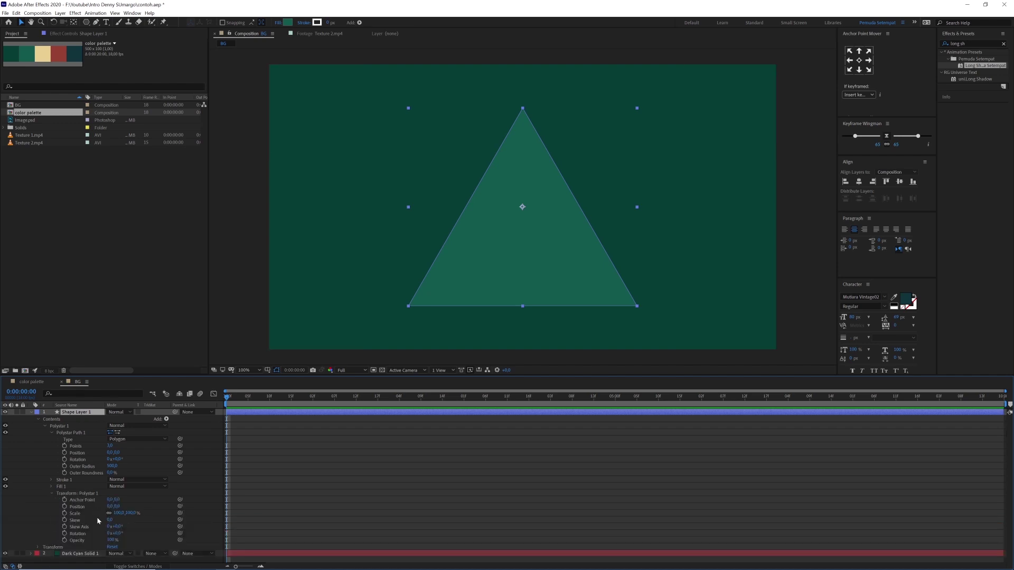
pyautogui.click(117, 514)
pyautogui.moveTo(118, 513); pyautogui.dragTo(120, 516)
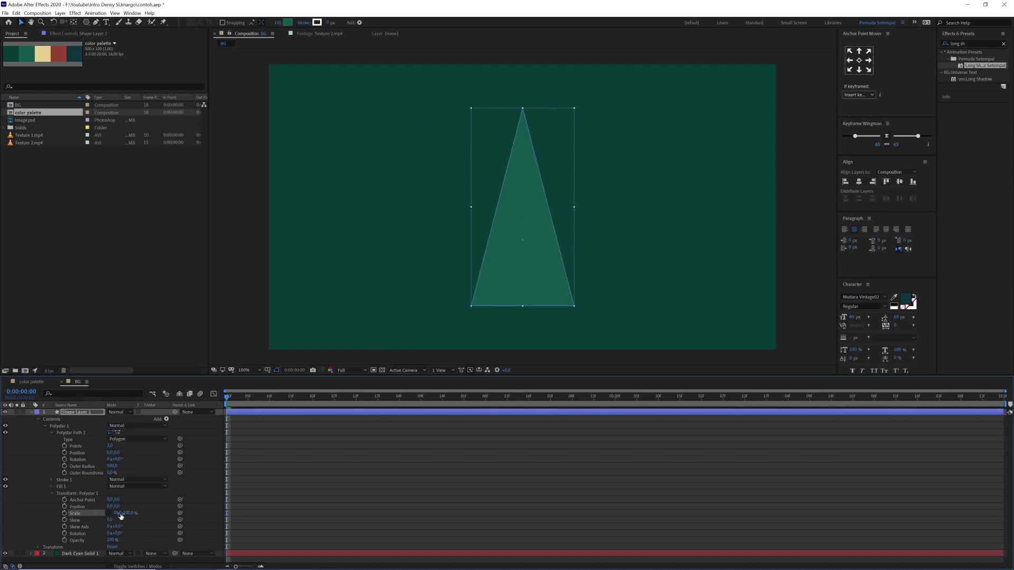
pyautogui.click(119, 513)
pyautogui.write('30')
pyautogui.press('Return')
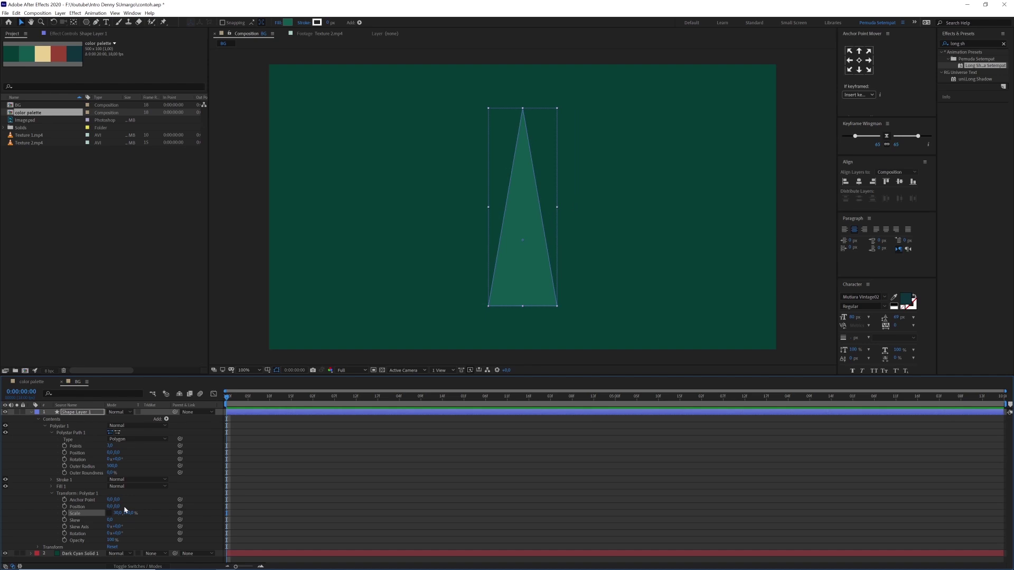
pyautogui.click(119, 513)
pyautogui.write('20')
pyautogui.press('Return')
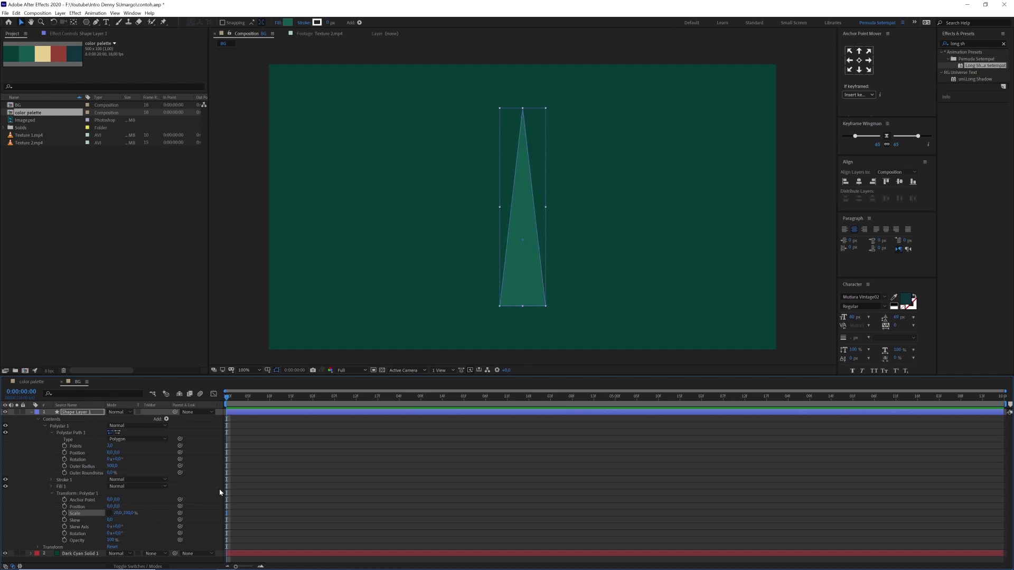
# - Move the shape layer's anchor point to the top tip of the narrow triangle
pyautogui.click(77, 416)
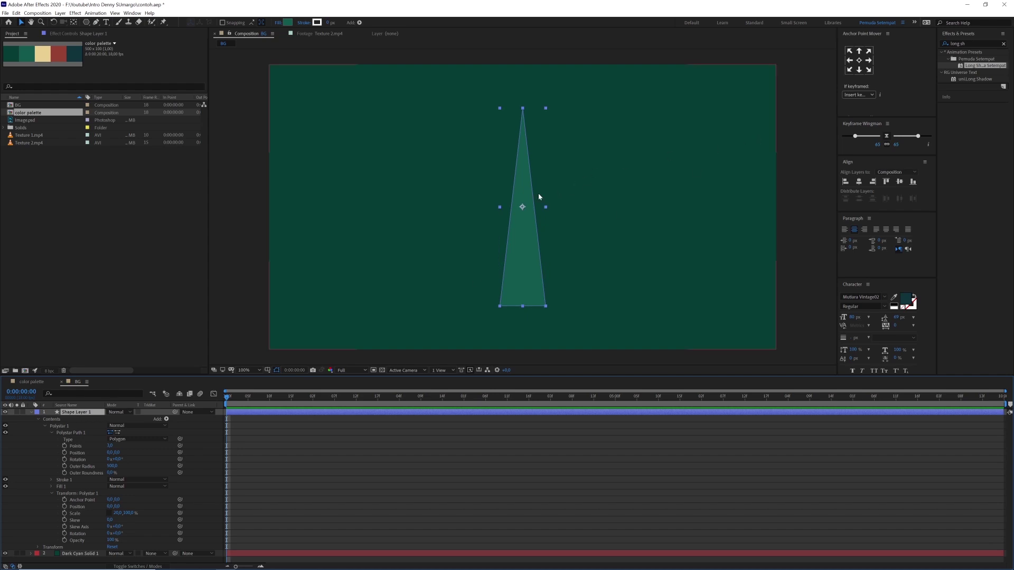
pyautogui.click(860, 50)
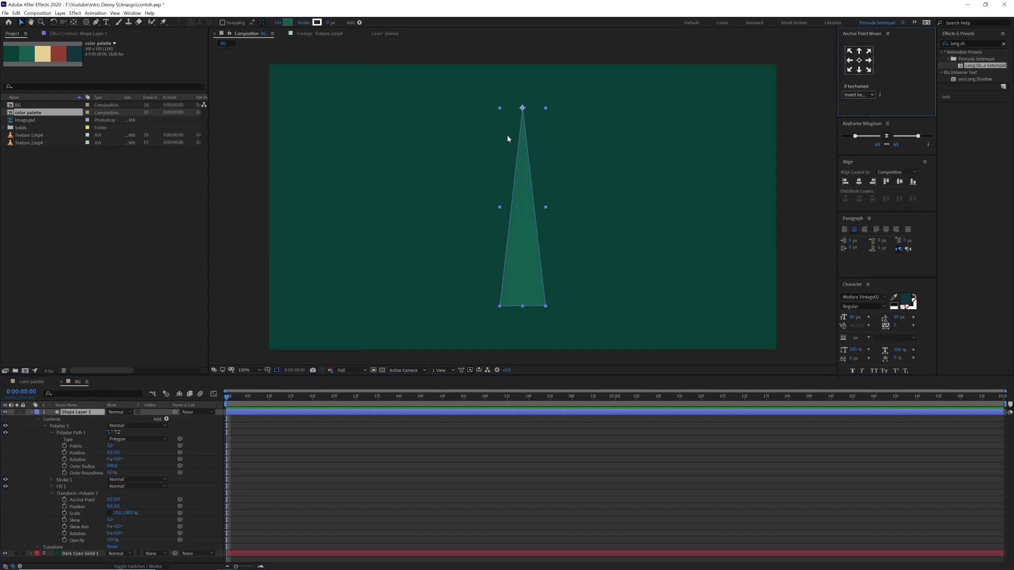
# - Set the triangle layer's vertical position to 540 so its tip sits at the composition's centre
pyautogui.press('p')
pyautogui.click(125, 419)
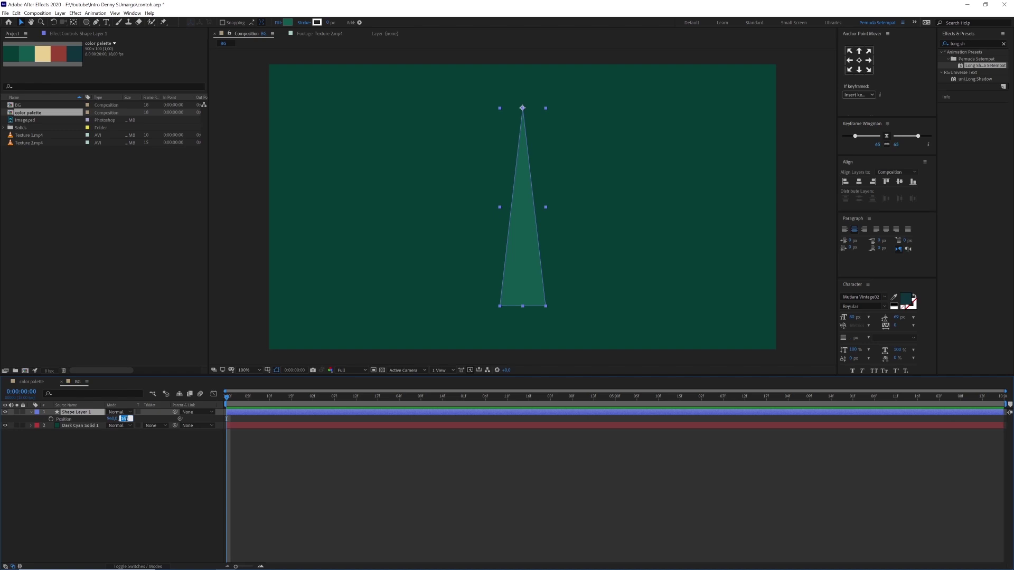
pyautogui.write('540')
pyautogui.press('Return')
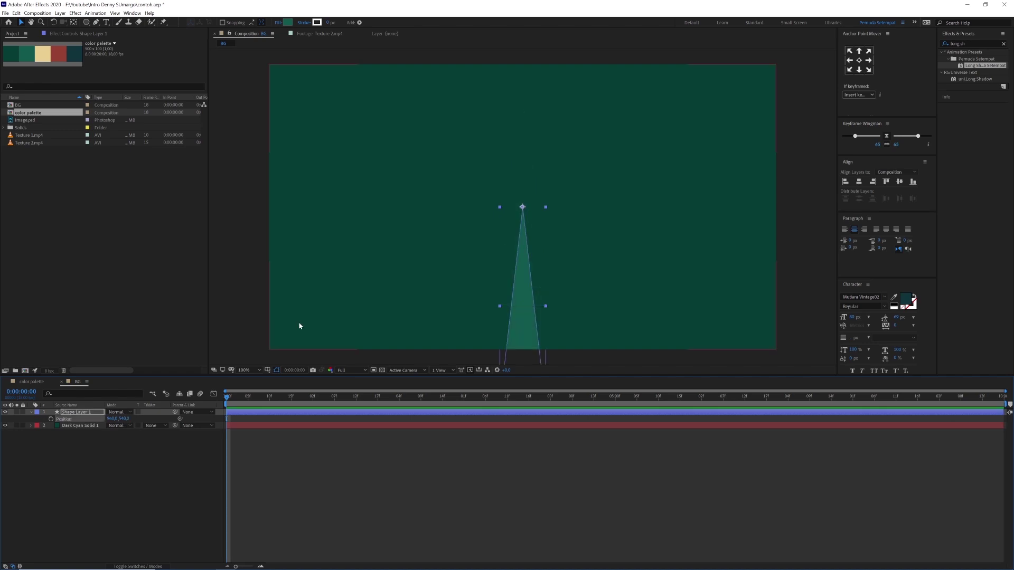
# - Add a Repeater to the triangle shape layer and set the repeater transform's horizontal position to 0
pyautogui.click(359, 23)
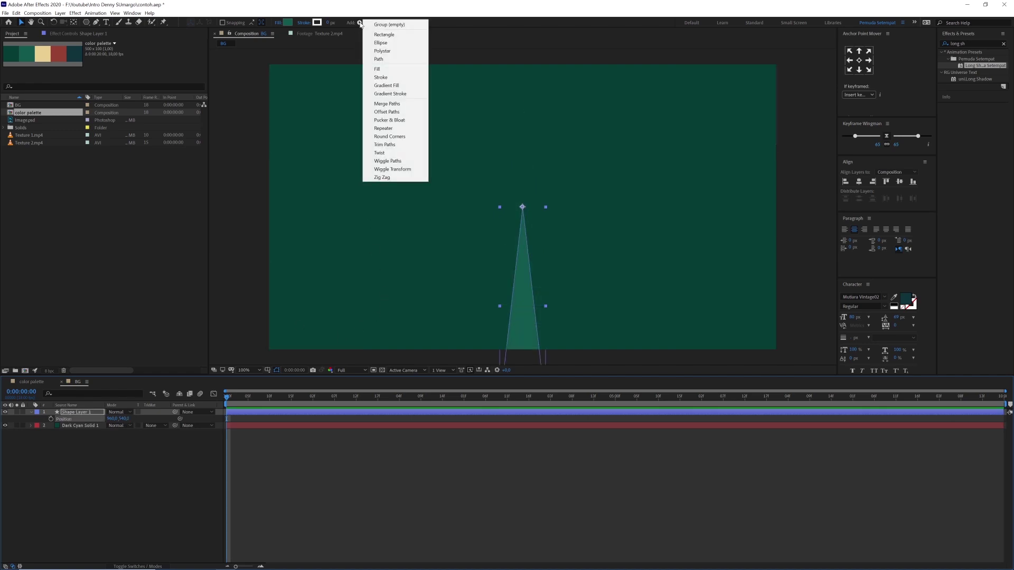
pyautogui.click(404, 128)
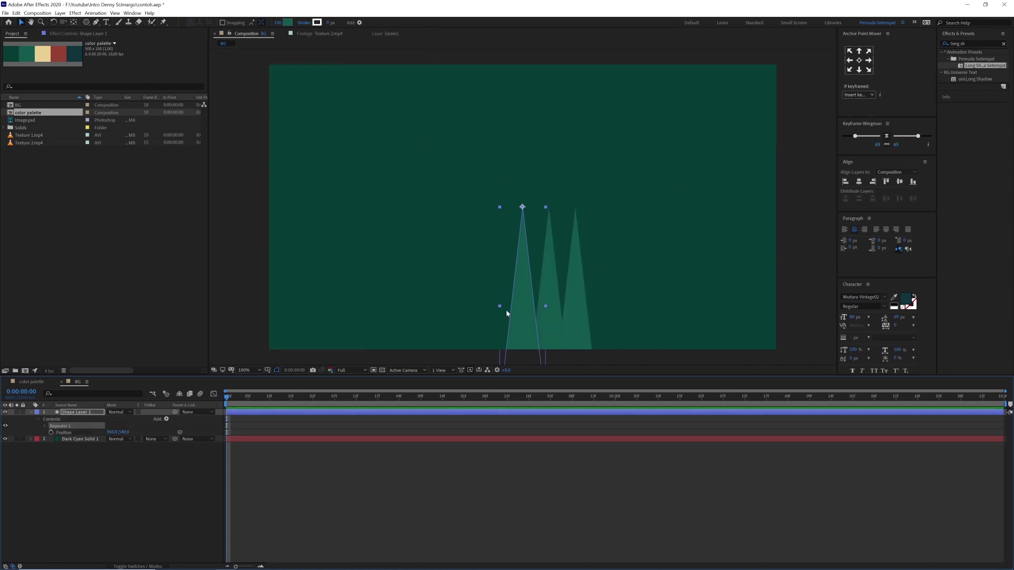
pyautogui.click(45, 427)
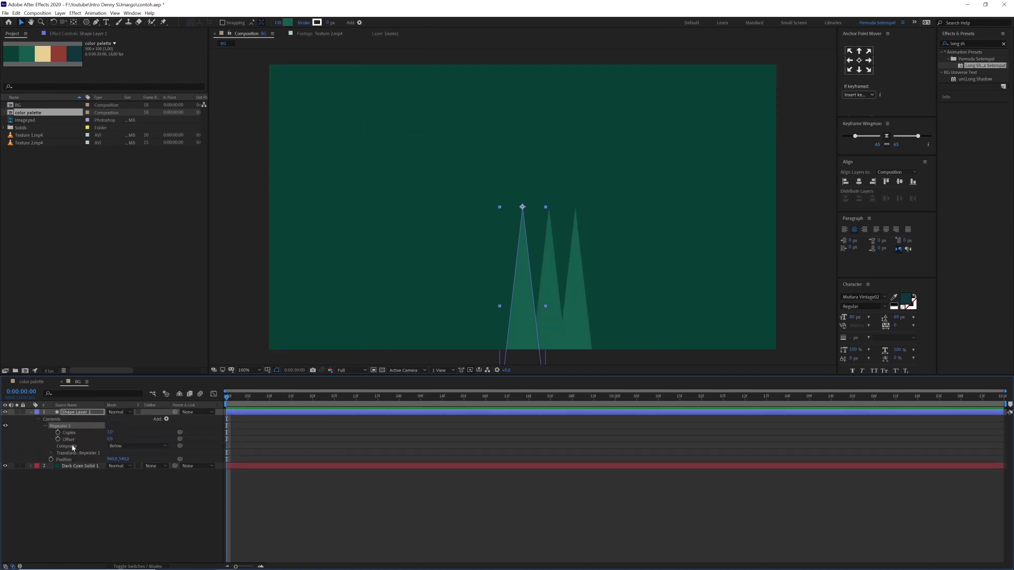
pyautogui.click(52, 454)
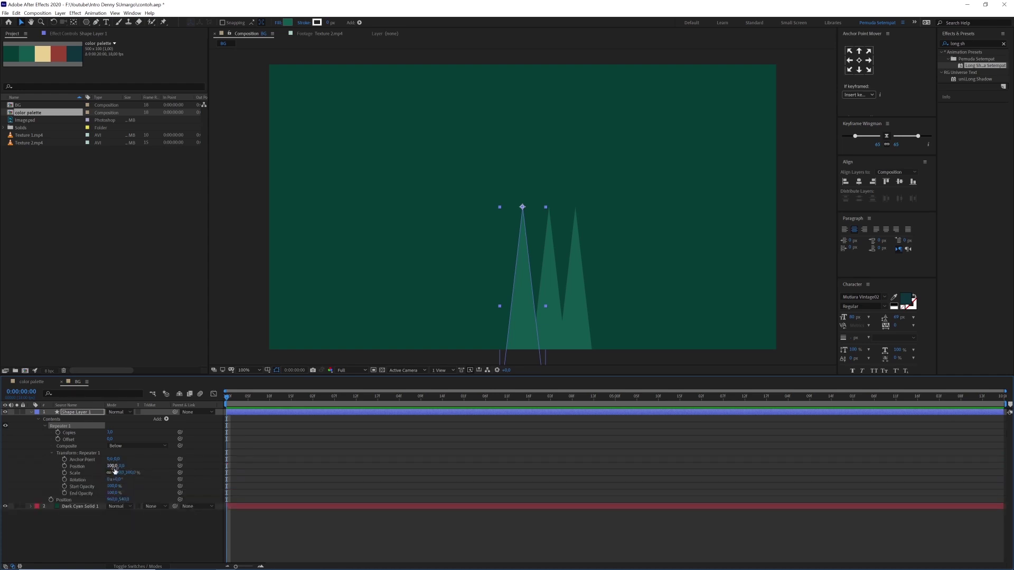
pyautogui.click(114, 466)
pyautogui.write('0')
pyautogui.press('Return')
# - Set the repeater transform's rotation to 30° and its vertical anchor point to -500 so the copies radiate from the triangle's tip
pyautogui.click(117, 479)
pyautogui.write('30')
pyautogui.press('Return')
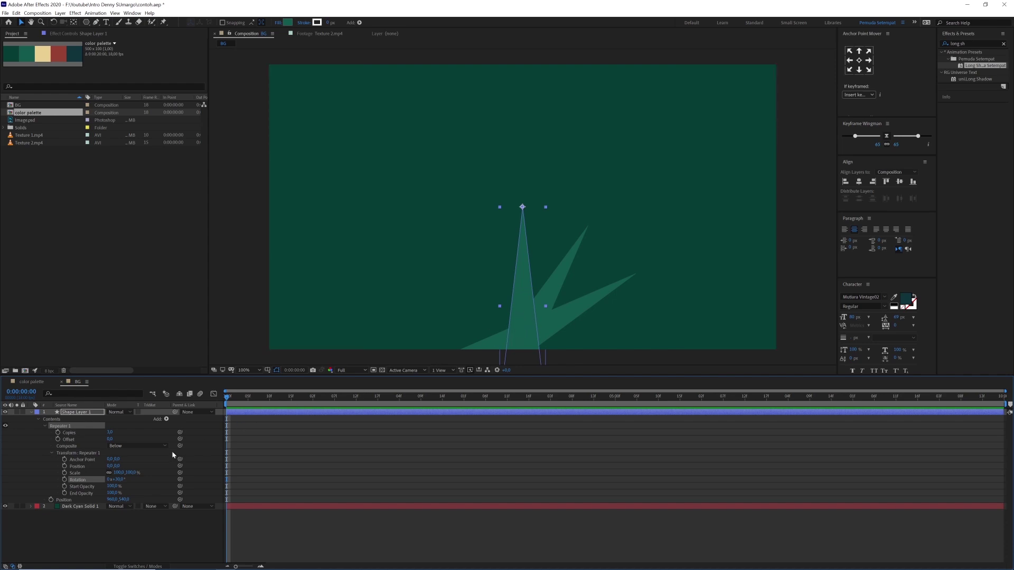
pyautogui.click(117, 459)
pyautogui.write('-500')
pyautogui.press('Return')
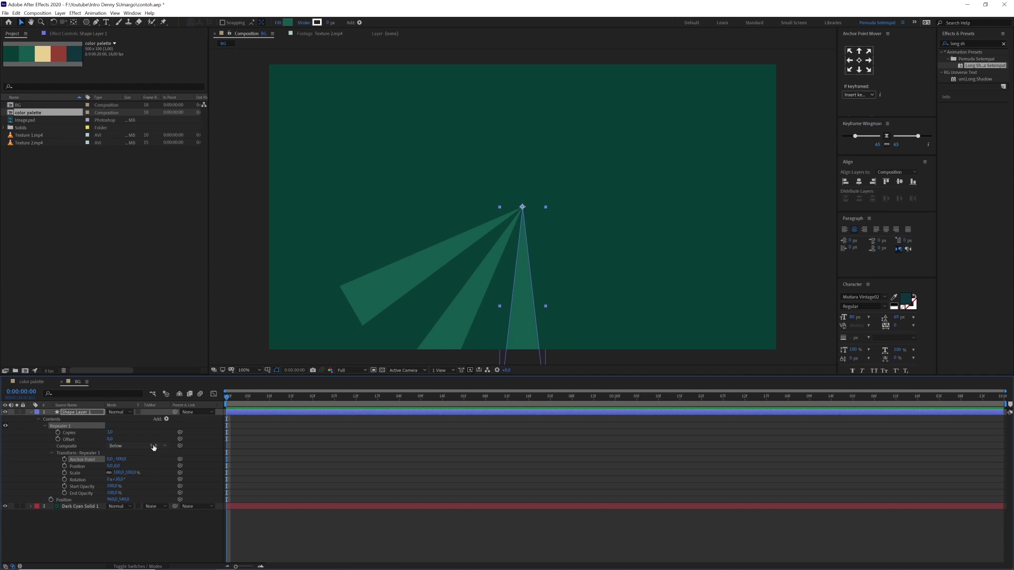
pyautogui.click(120, 459)
pyautogui.write('-300')
pyautogui.press('Return')
# - Increase the repeater's copies to 12 to form a full circle of rays
pyautogui.click(109, 433)
pyautogui.press('Up')
pyautogui.press('Up')
pyautogui.press('Up')
pyautogui.press('Up')
pyautogui.press('Up')
pyautogui.press('Up')
pyautogui.press('Up')
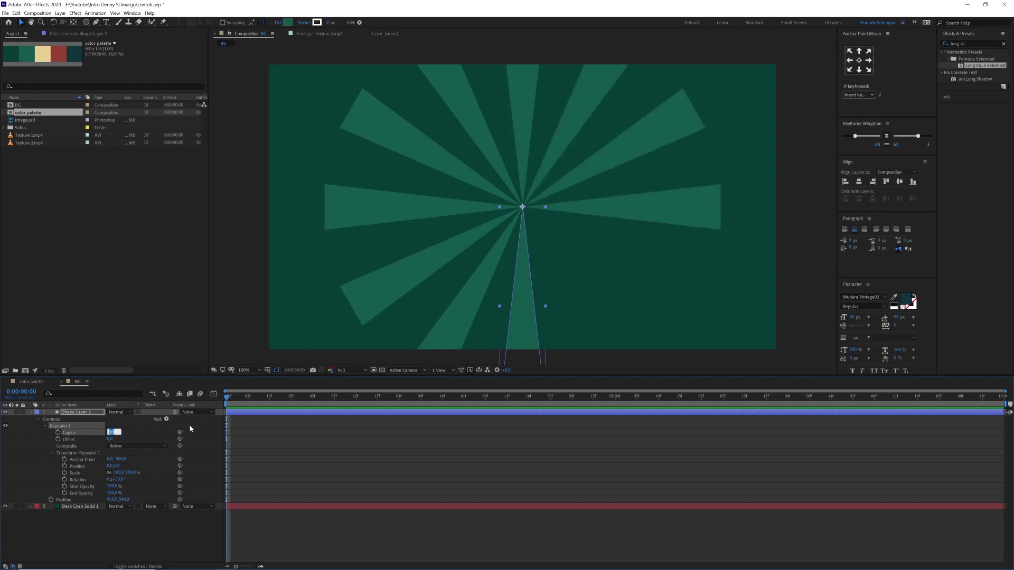
pyautogui.press('Up')
pyautogui.press('Up')
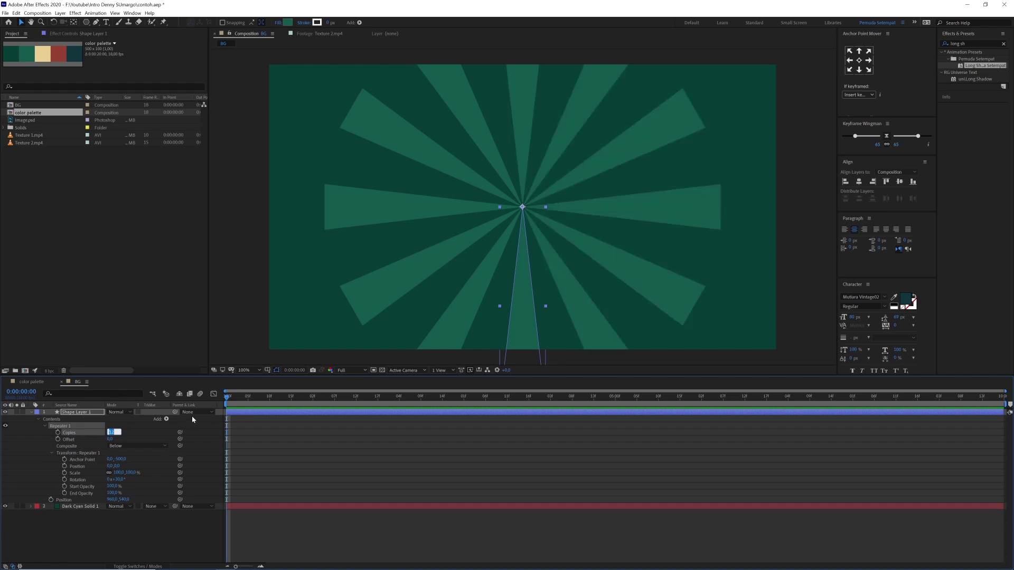
# - Scale the ray shape layer up proportionally to about 212% so the rays extend past the frame edges
pyautogui.click(79, 413)
pyautogui.press('s')
pyautogui.moveTo(122, 419); pyautogui.dragTo(204, 418)
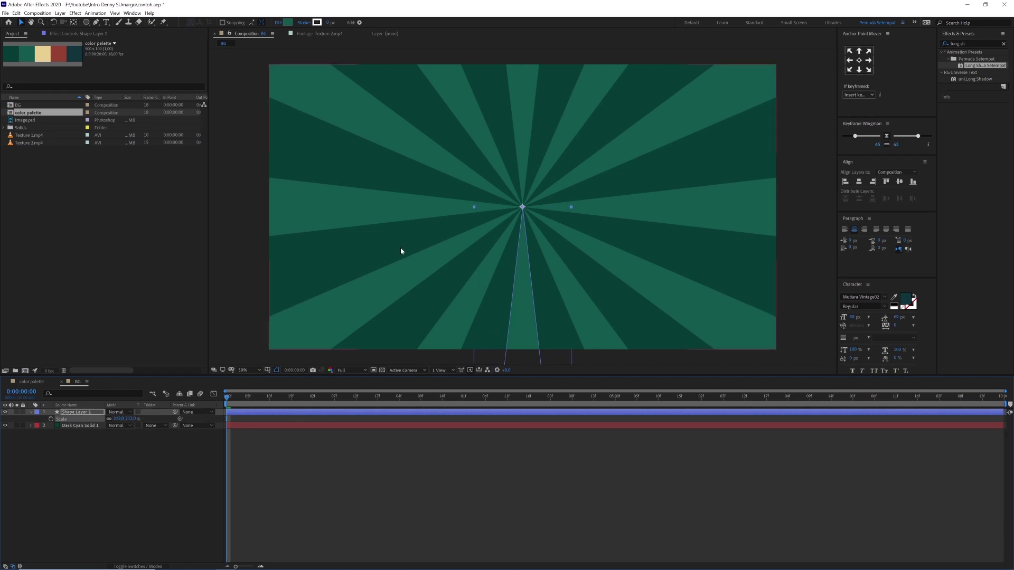
pyautogui.press(',')
pyautogui.press(',')
pyautogui.click(110, 429)
pyautogui.click(525, 224)
# - Apply the Twirl effect to the ray shape layer and adjust its angle and twirl radius to curve the rays
pyautogui.tripleClick(975, 43)
pyautogui.write('twit')
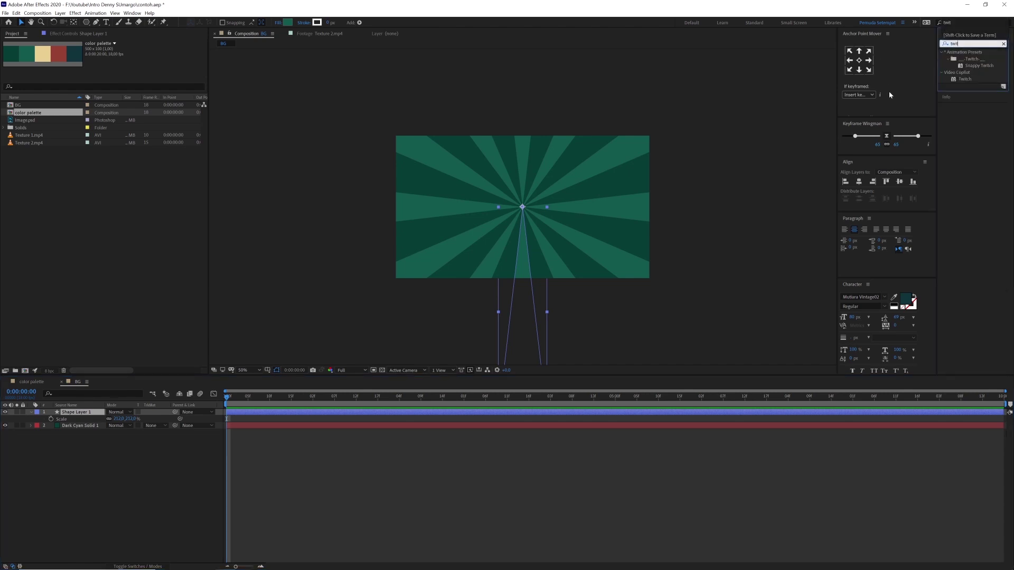
pyautogui.press('BackSpace')
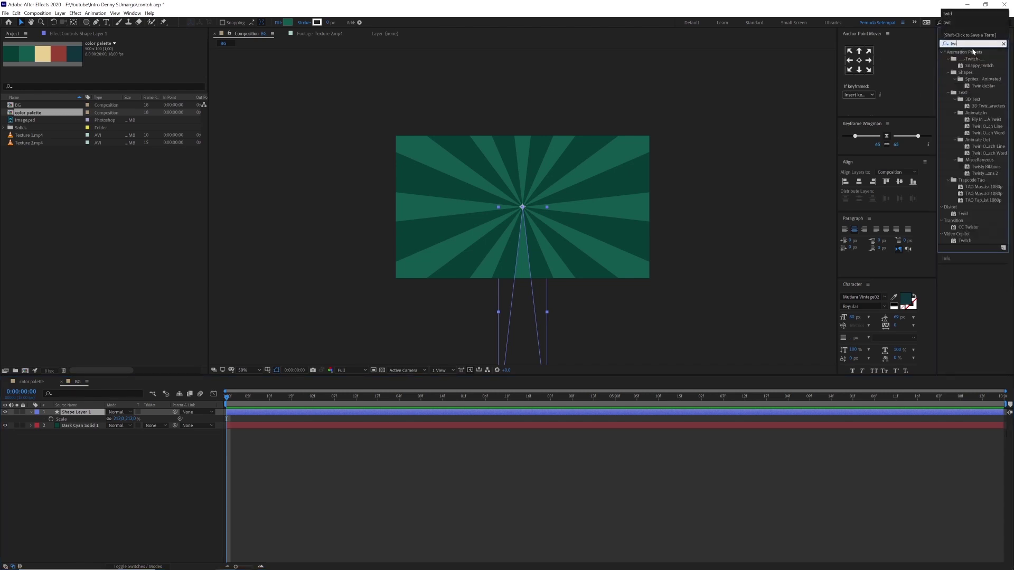
pyautogui.moveTo(964, 213); pyautogui.dragTo(89, 418)
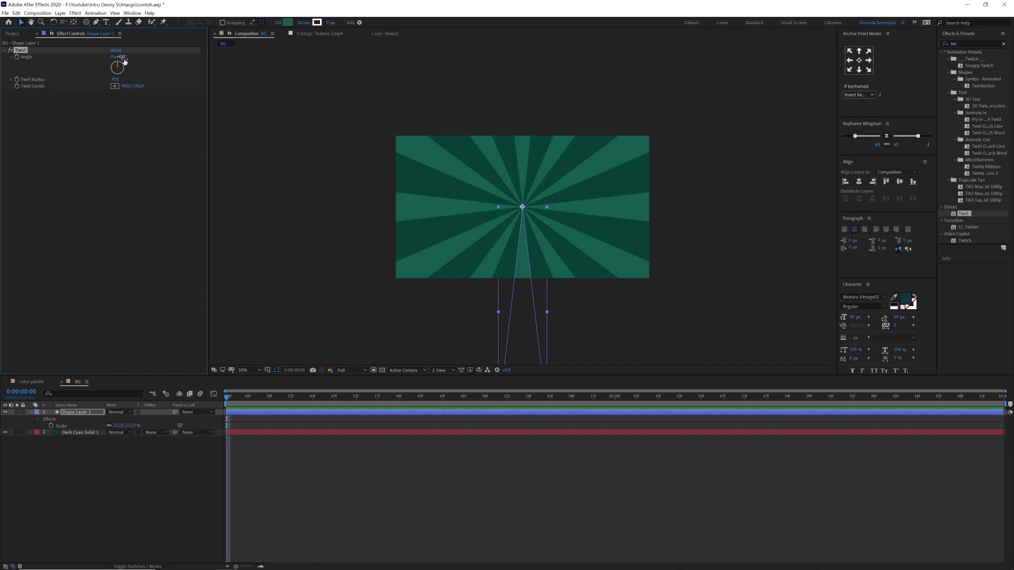
pyautogui.moveTo(120, 57); pyautogui.dragTo(136, 59)
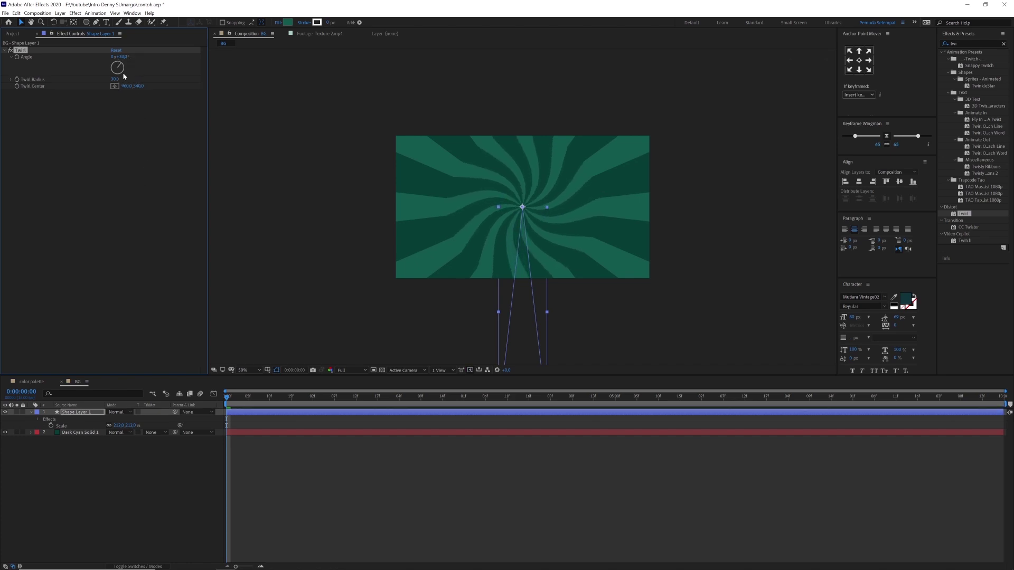
pyautogui.moveTo(116, 80); pyautogui.dragTo(114, 58)
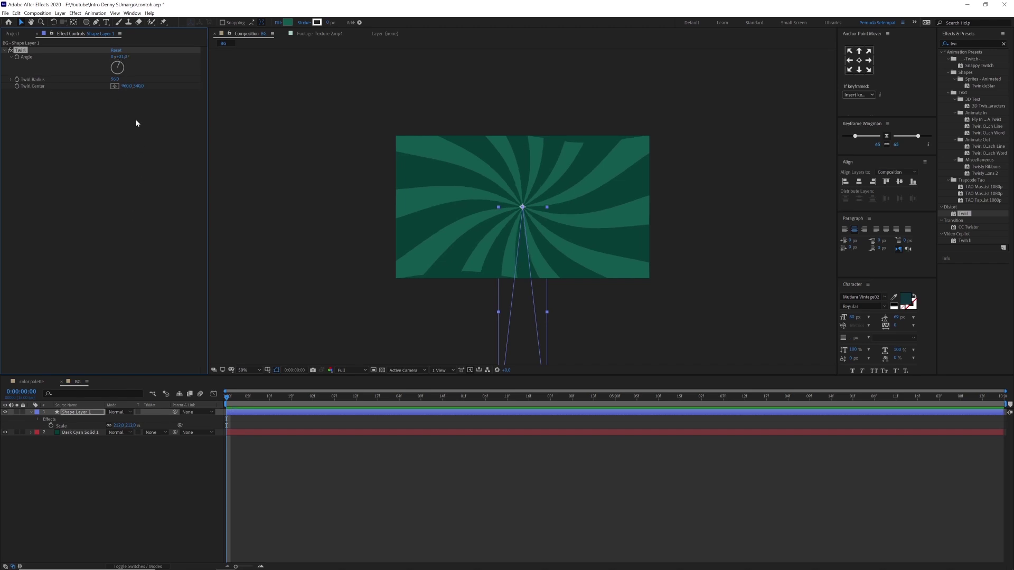
pyautogui.click(74, 419)
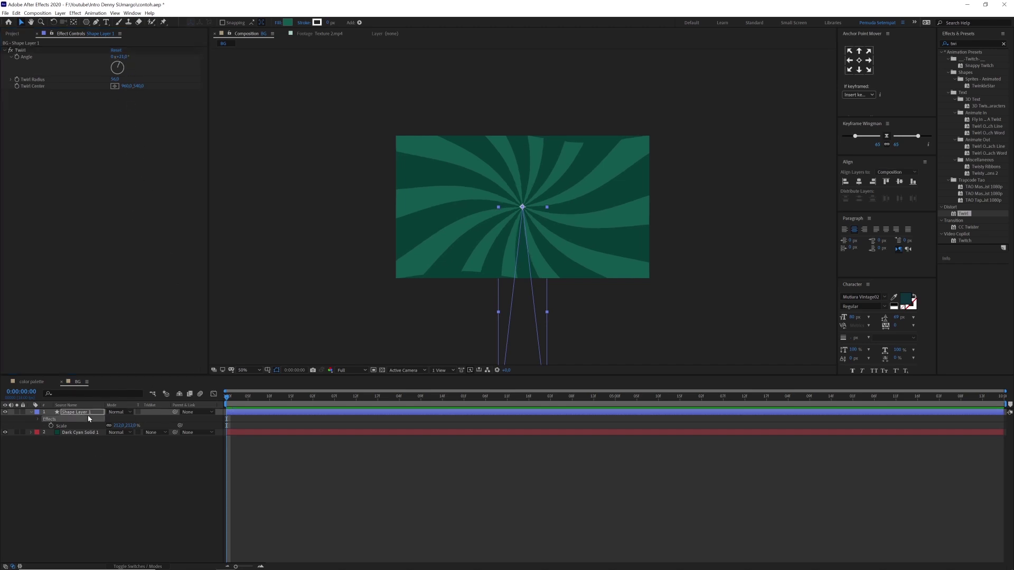
pyautogui.click(79, 413)
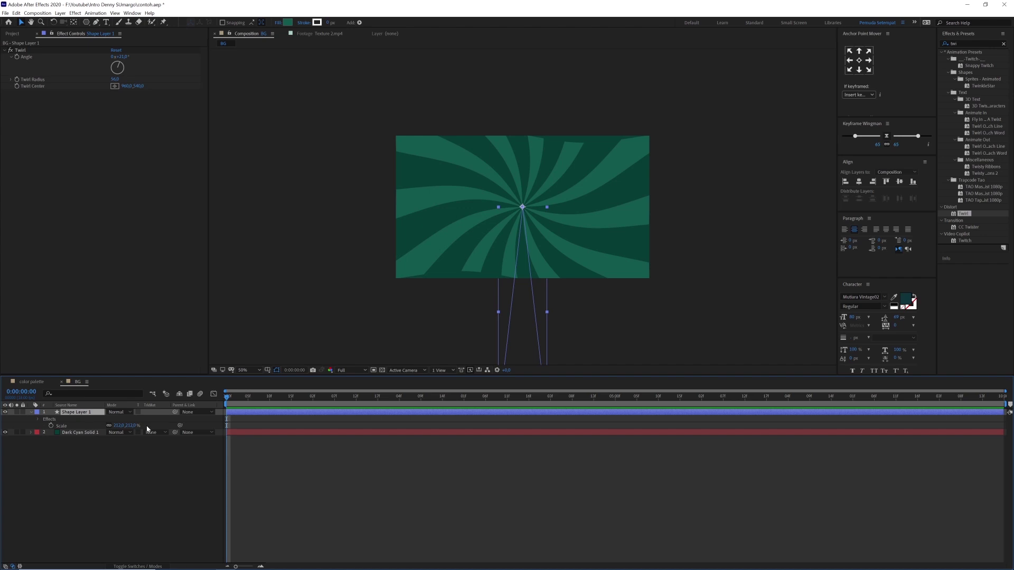
pyautogui.moveTo(126, 426); pyautogui.dragTo(156, 426)
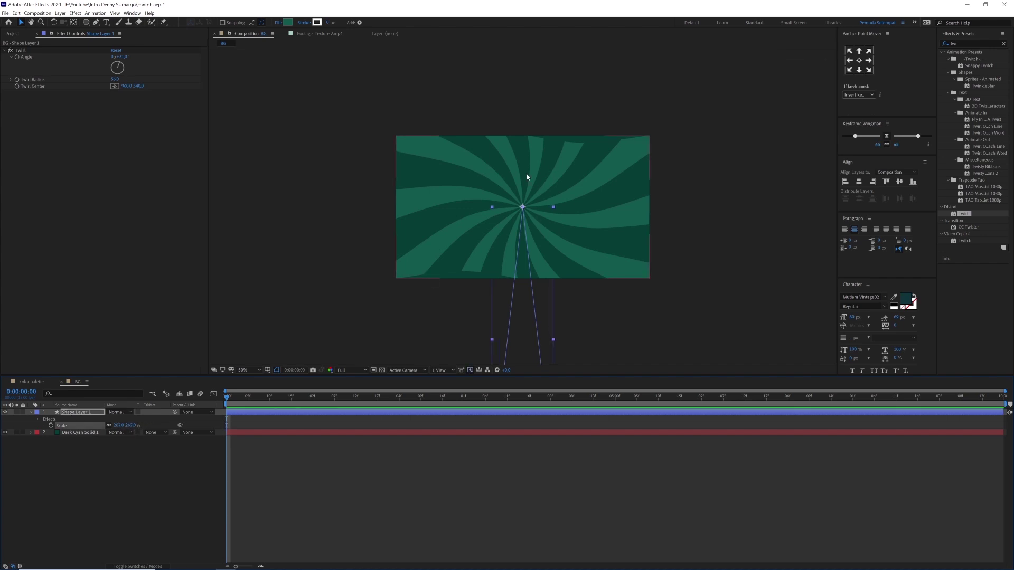
pyautogui.hotkey('ctrl', 'z')
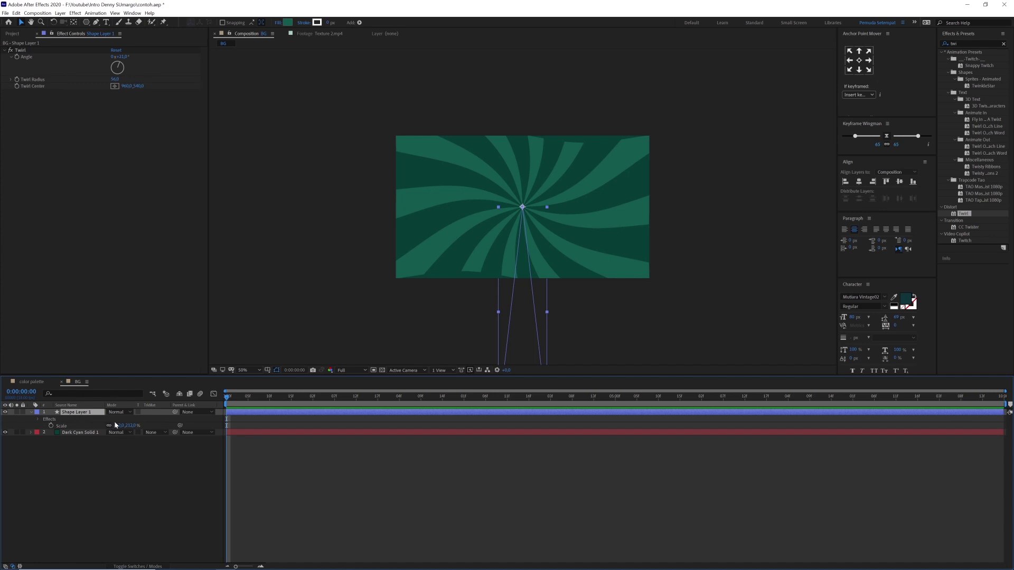
pyautogui.hotkey('ctrl', 'shift', 'c')
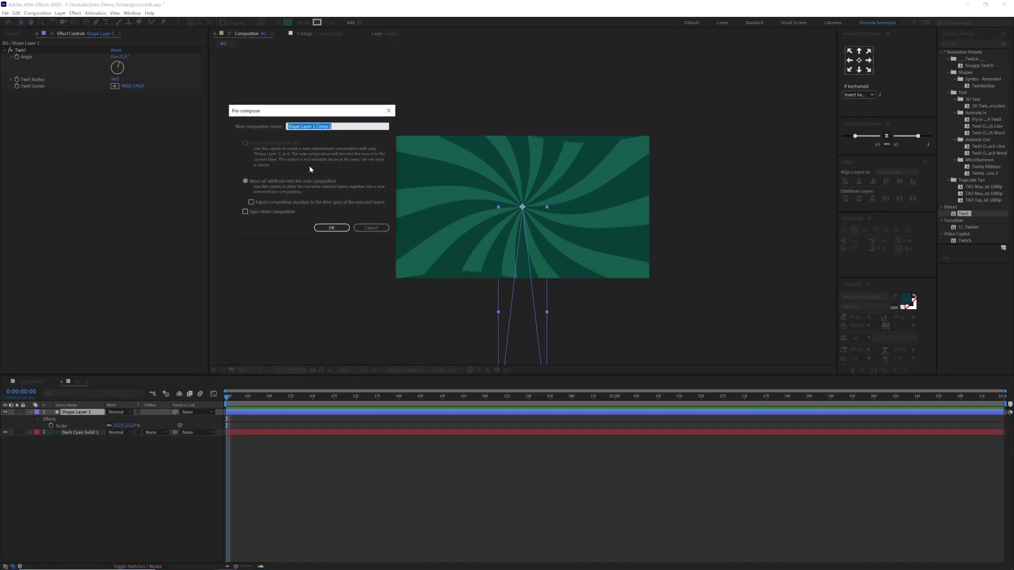
pyautogui.click(370, 228)
# - Find the Transform distort effect and apply it to the ray shape layer beneath Twirl
pyautogui.click(975, 43)
pyautogui.write('trans')
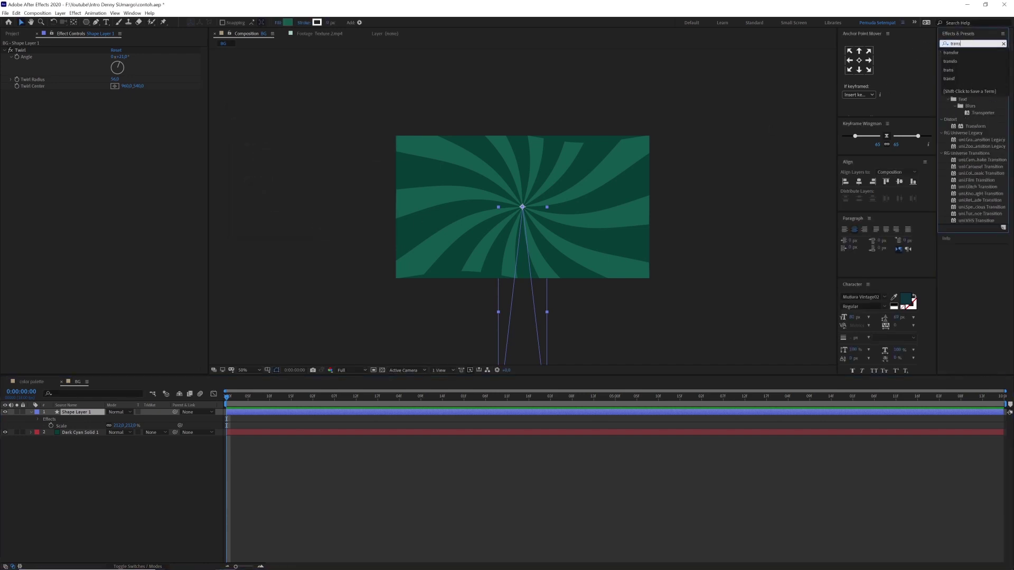
pyautogui.write('f')
pyautogui.moveTo(975, 59); pyautogui.dragTo(79, 415)
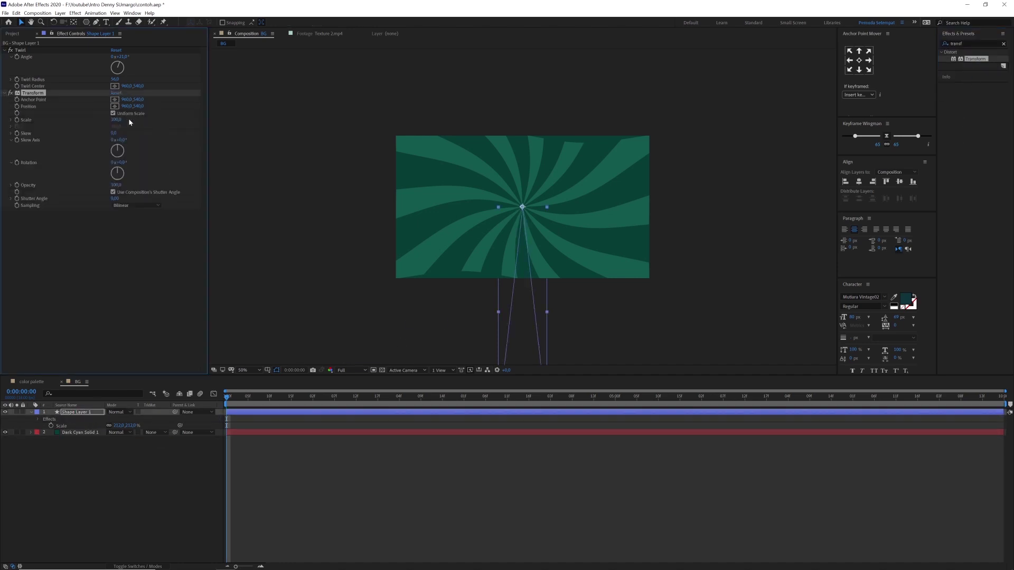
# - Enlarge the Transform effect's scale so the twirled rays fill the frame, and increase the Twirl angle for a stronger curve
pyautogui.moveTo(116, 120); pyautogui.dragTo(183, 127)
pyautogui.moveTo(118, 56); pyautogui.dragTo(129, 55)
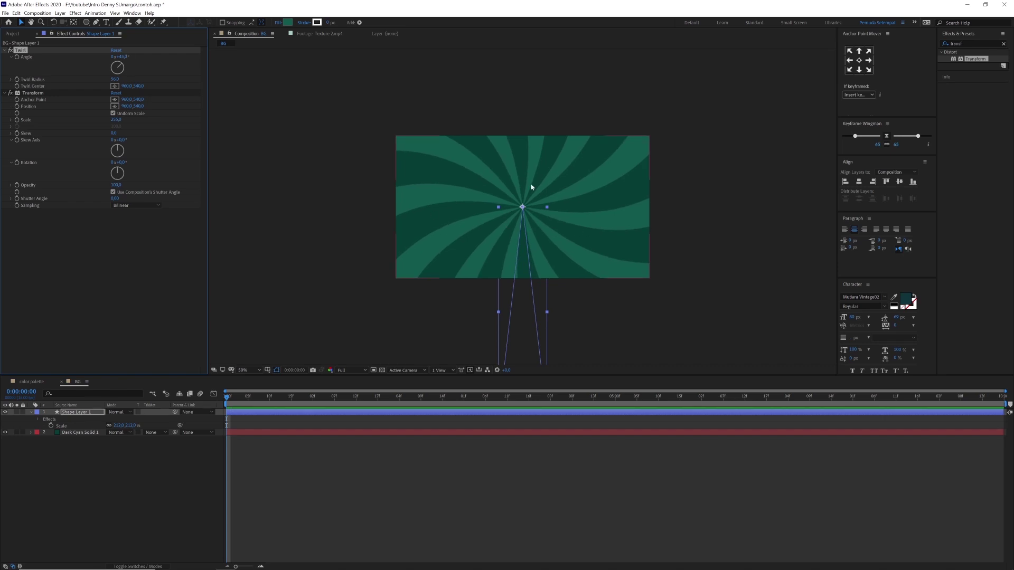
pyautogui.hotkey('shift', '/')
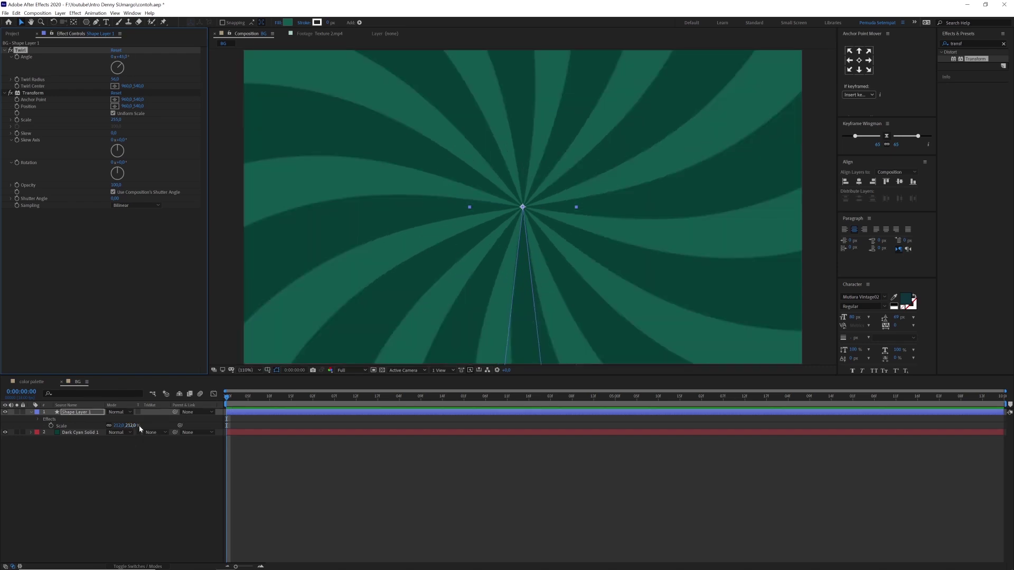
pyautogui.press('F2')
# - Add Texture 2.mp4 to the BG composition as the topmost layer above the rays
pyautogui.click(14, 34)
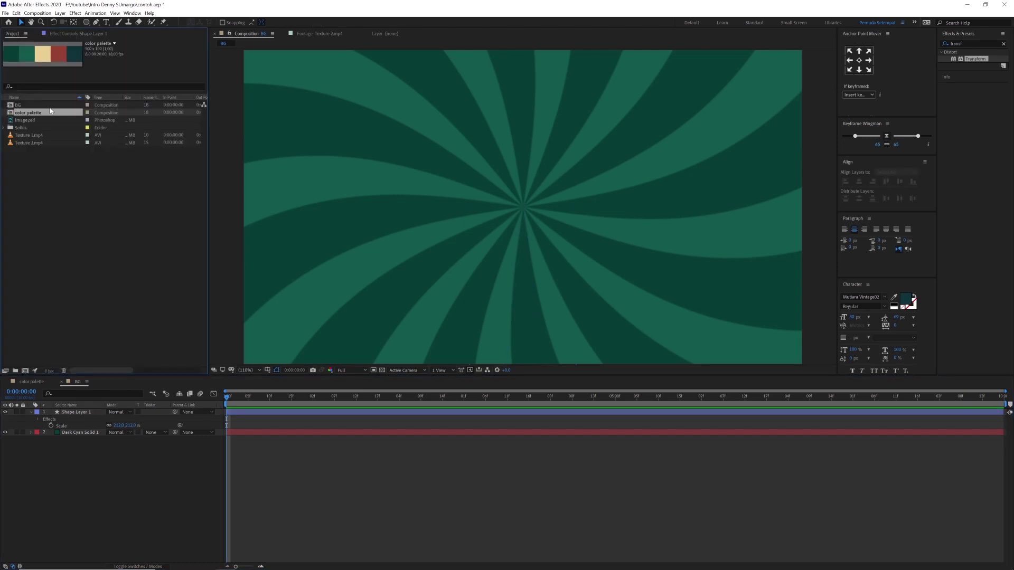
pyautogui.moveTo(36, 140); pyautogui.dragTo(79, 411)
pyautogui.press('/')
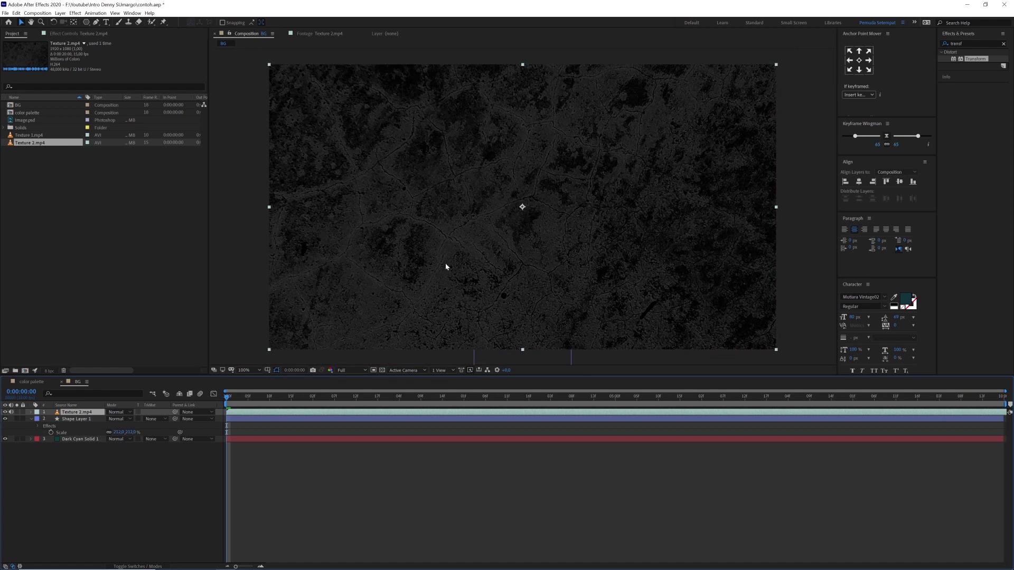
# - Try the Multiply blending mode on the Texture 2.mp4 layer and settle on Overlay
pyautogui.click(127, 412)
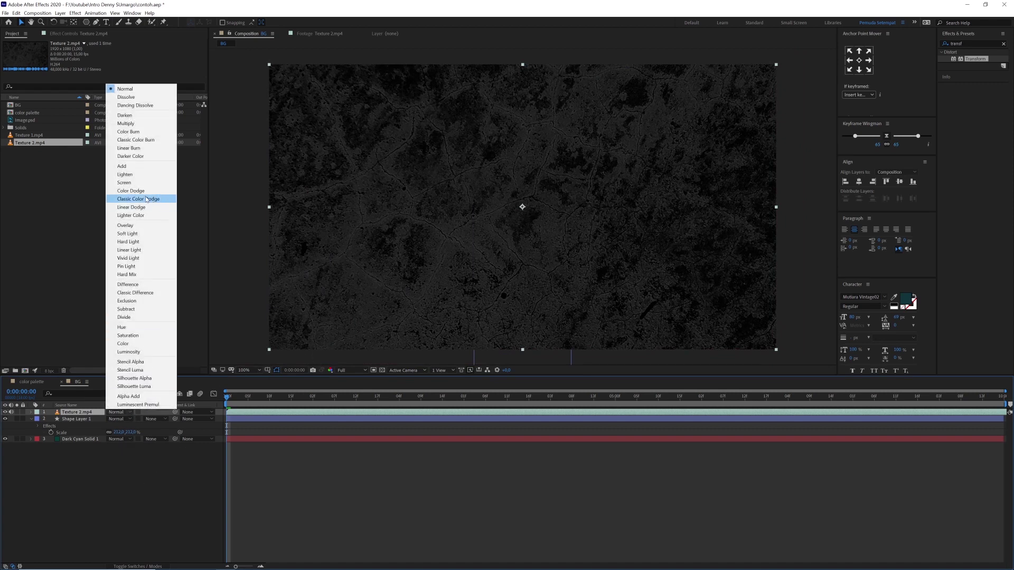
pyautogui.click(137, 125)
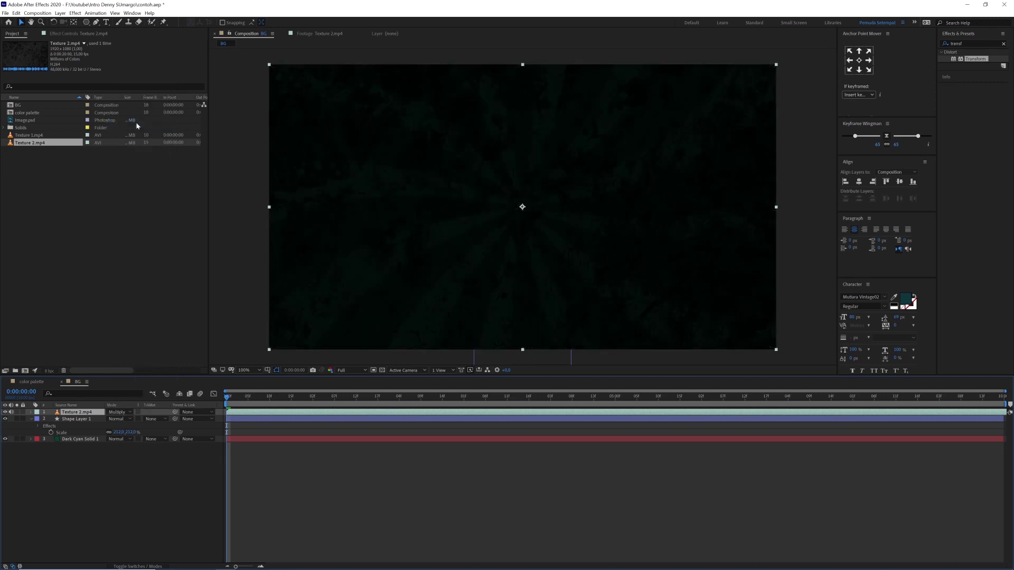
pyautogui.click(118, 412)
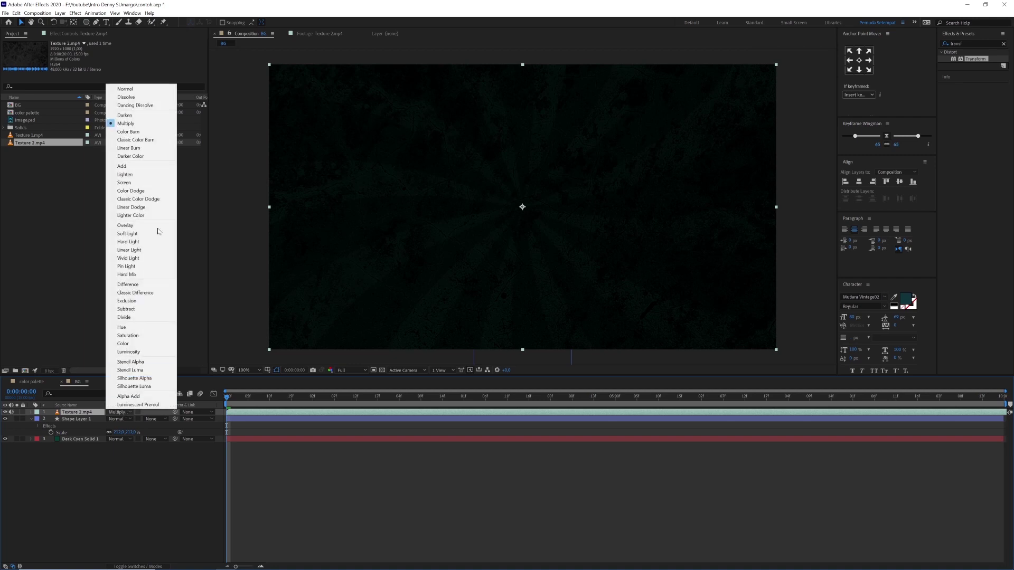
pyautogui.click(132, 226)
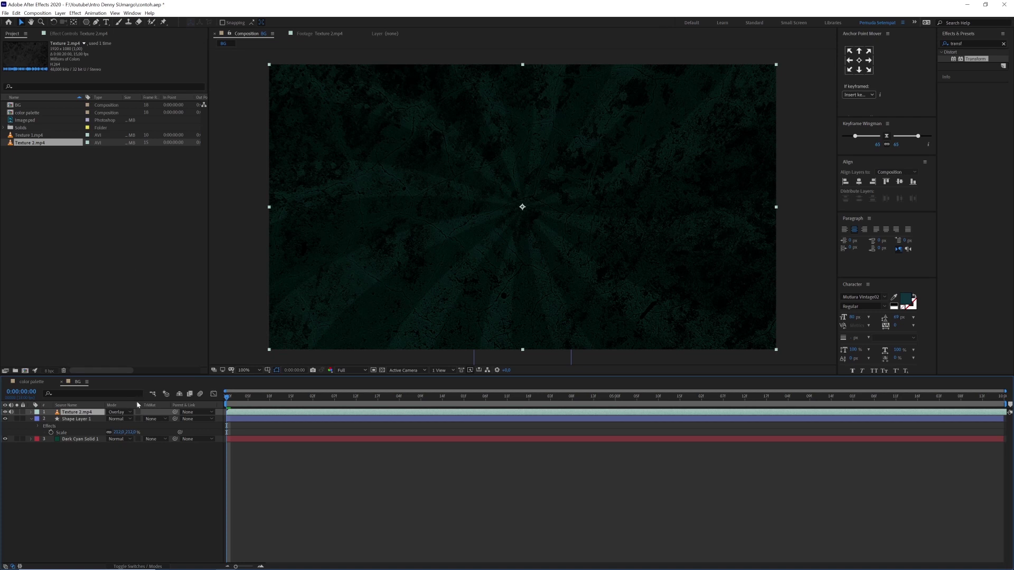
# - Lower the texture layer's opacity to about one third so it only subtly grains the green rays
pyautogui.press('t')
pyautogui.moveTo(113, 418); pyautogui.dragTo(89, 420)
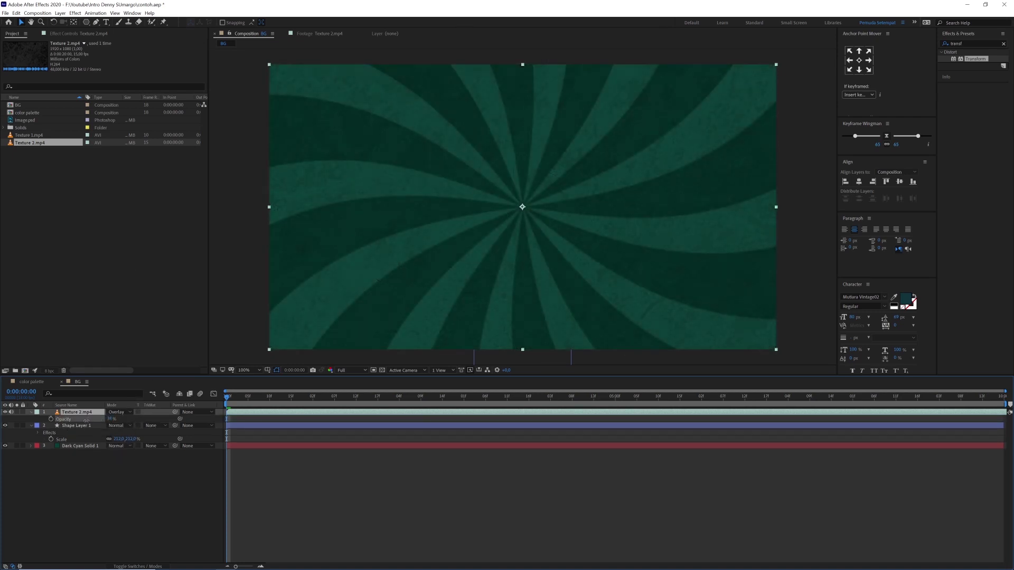
pyautogui.moveTo(87, 419); pyautogui.dragTo(86, 419)
# - Compare the background with the texture layer hidden and shown, and play a preview of the composition
pyautogui.click(5, 413)
pyautogui.click(5, 413)
pyautogui.click(5, 413)
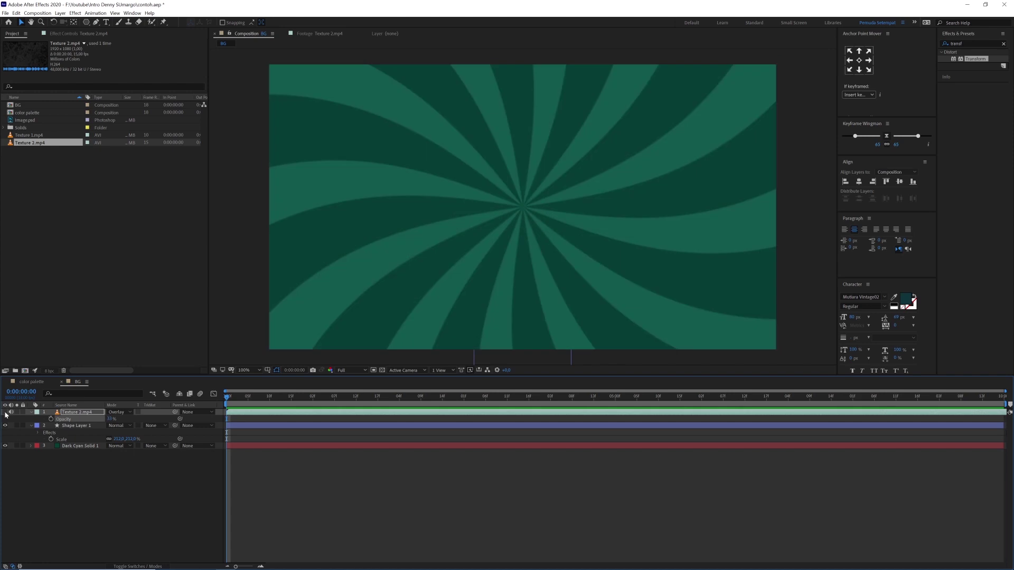
pyautogui.click(5, 412)
pyautogui.click(134, 489)
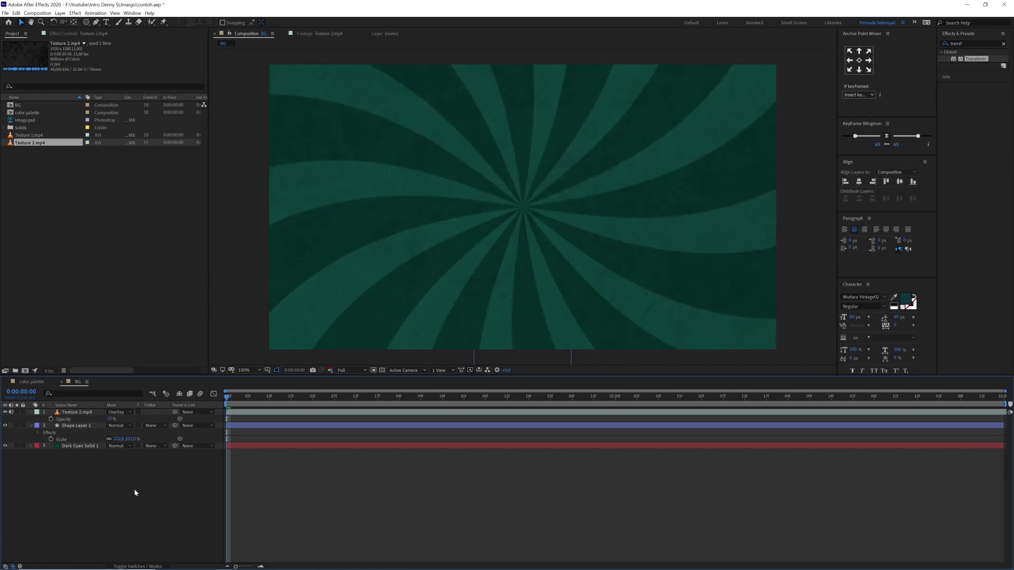
pyautogui.press('space')
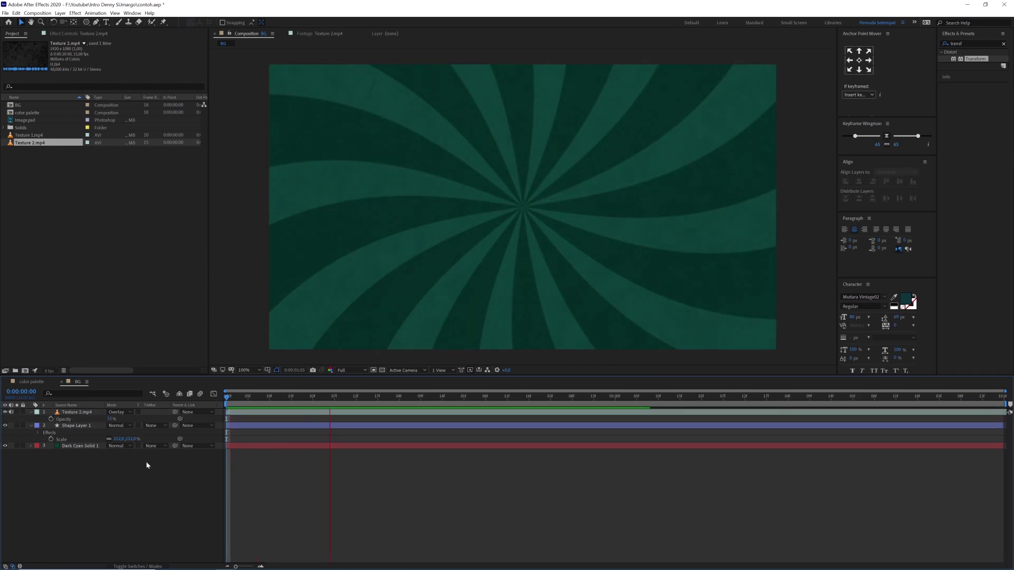
# - Apply the expression time*-45 to the Rotation of Shape Layer 1 so the rays spin counterclockwise, and preview the motion
pyautogui.click(297, 393)
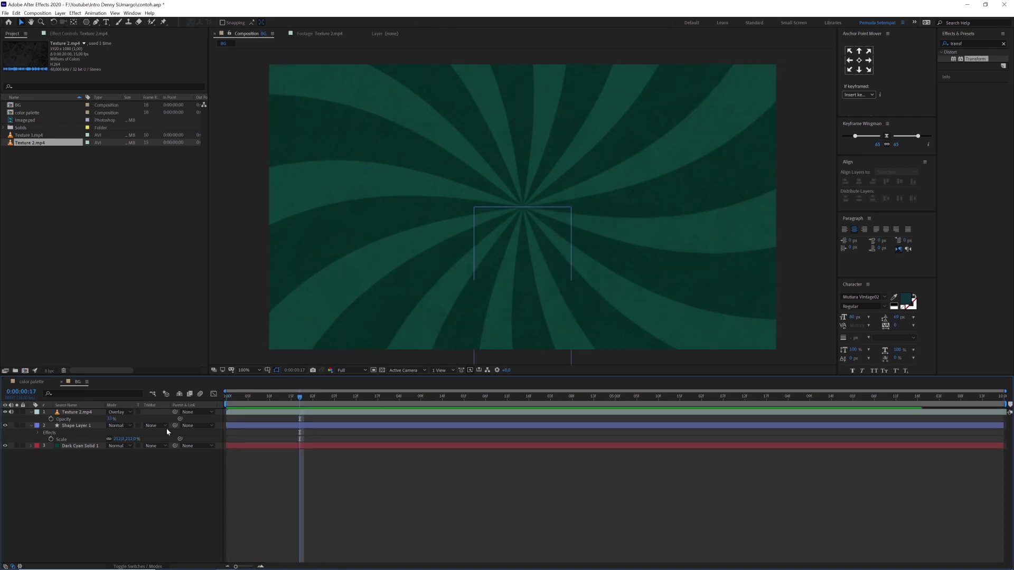
pyautogui.click(78, 427)
pyautogui.press('r')
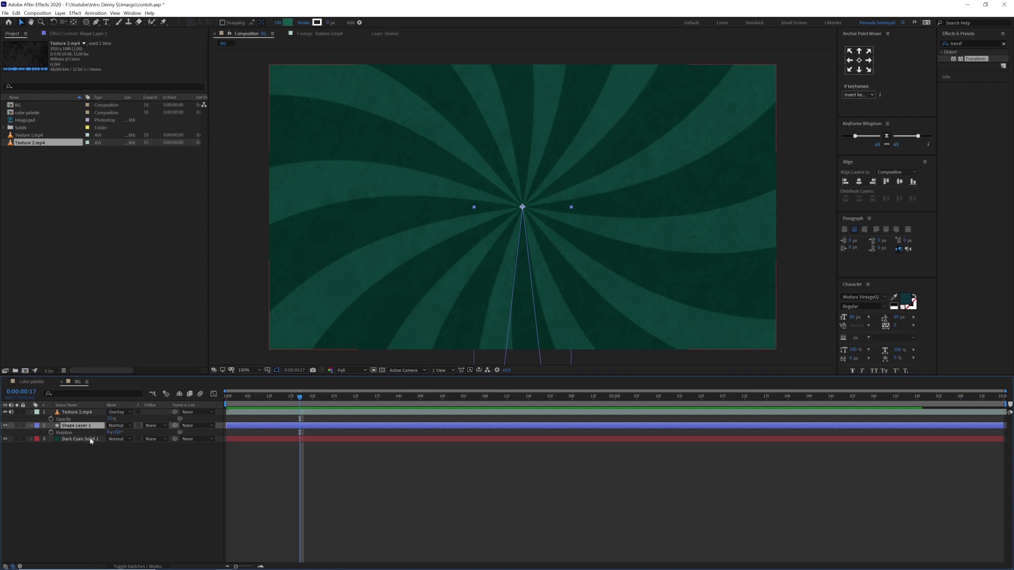
pyautogui.click(77, 433)
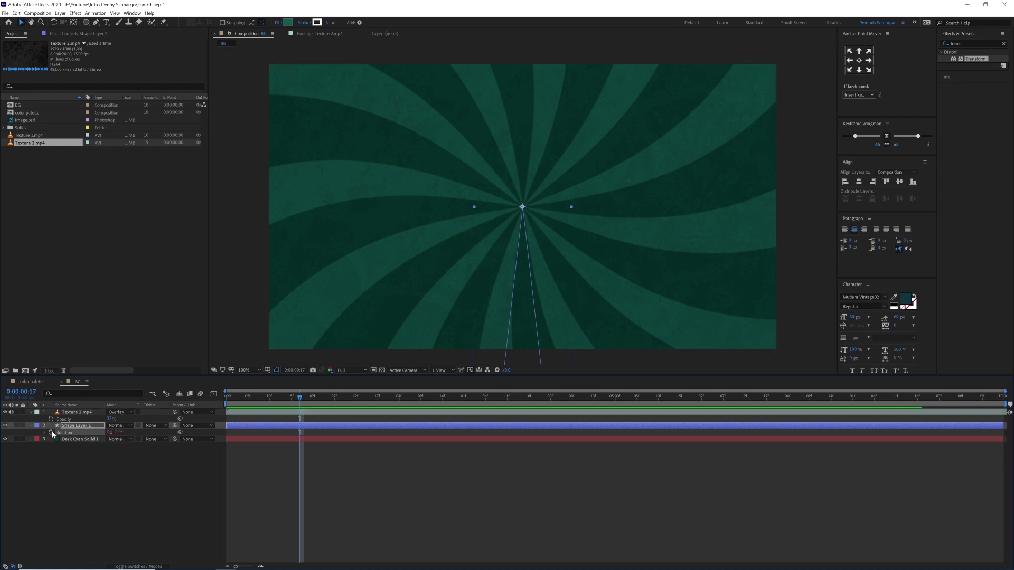
pyautogui.hotkey('alt', 'shift', '=')
pyautogui.write('time*-45')
pyautogui.press('KP_Enter')
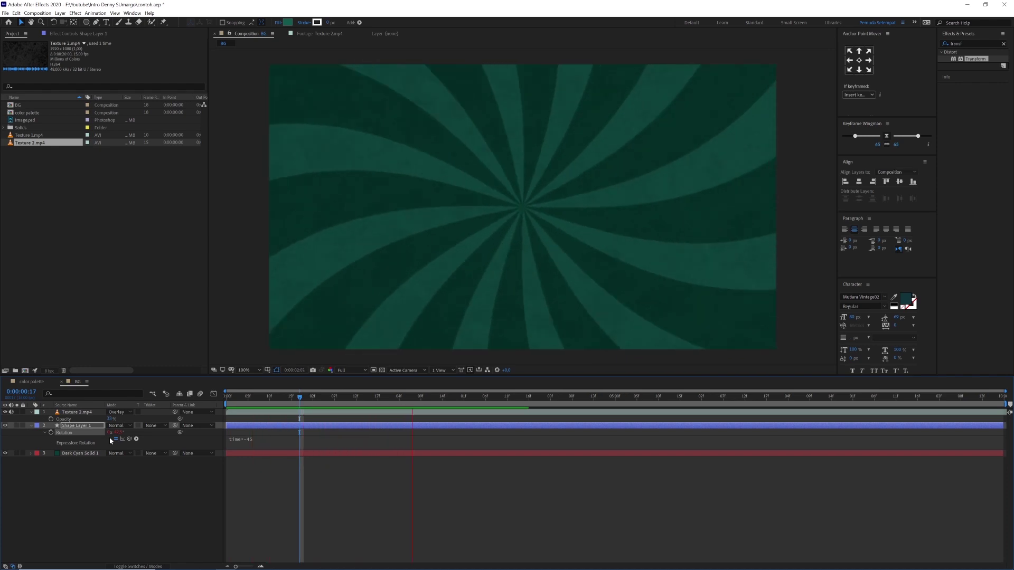
pyautogui.click(338, 396)
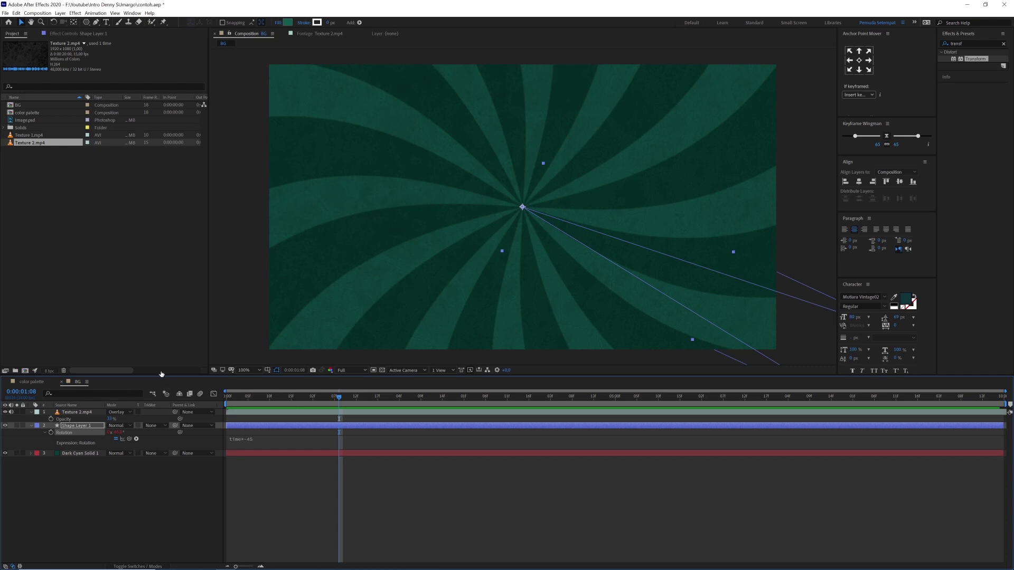
pyautogui.click(122, 486)
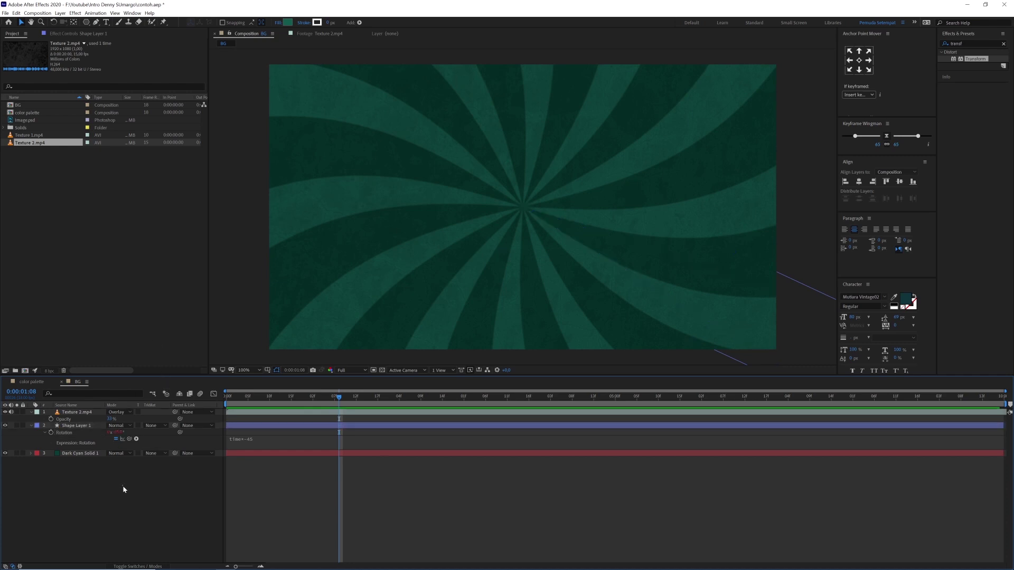
# - Create a new shape layer with a rectangle covering the entire BG composition frame
pyautogui.moveTo(86, 23); pyautogui.dragTo(131, 25)
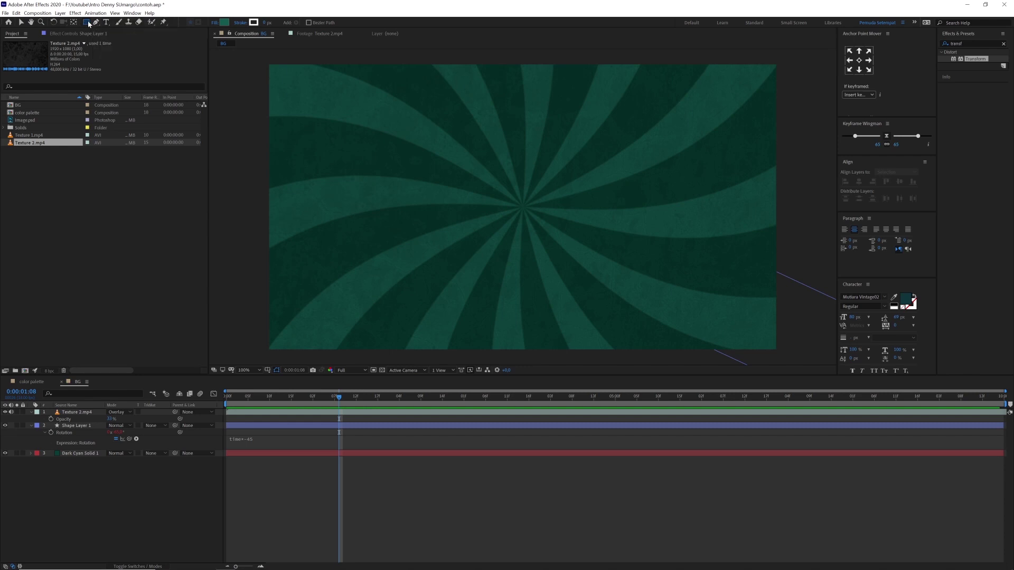
pyautogui.doubleClick(87, 21)
pyautogui.press('v')
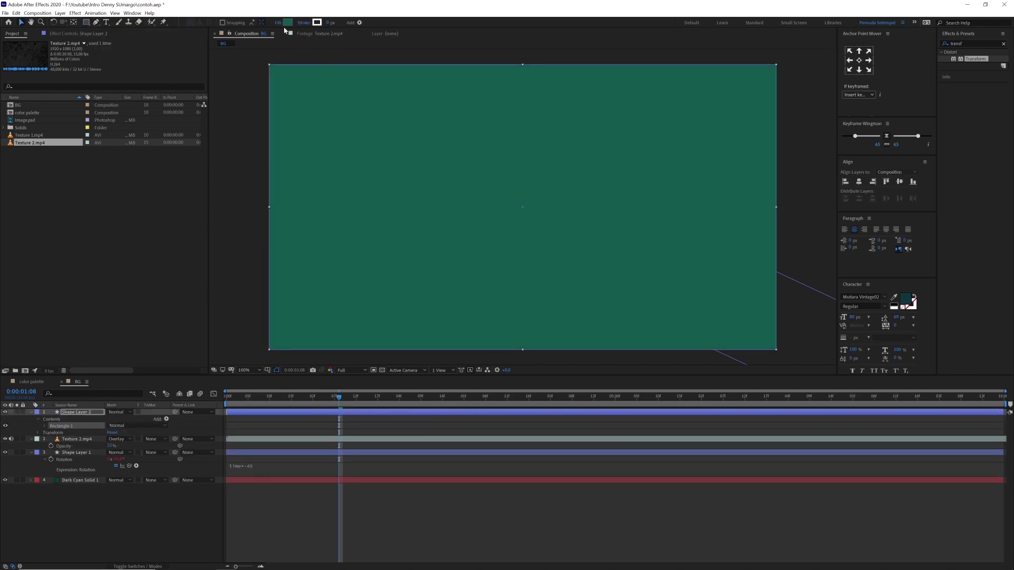
# - Fill the rectangle with the darkest green sampled from the color palette, shifted to an even darker shade
pyautogui.click(32, 114)
pyautogui.click(285, 24)
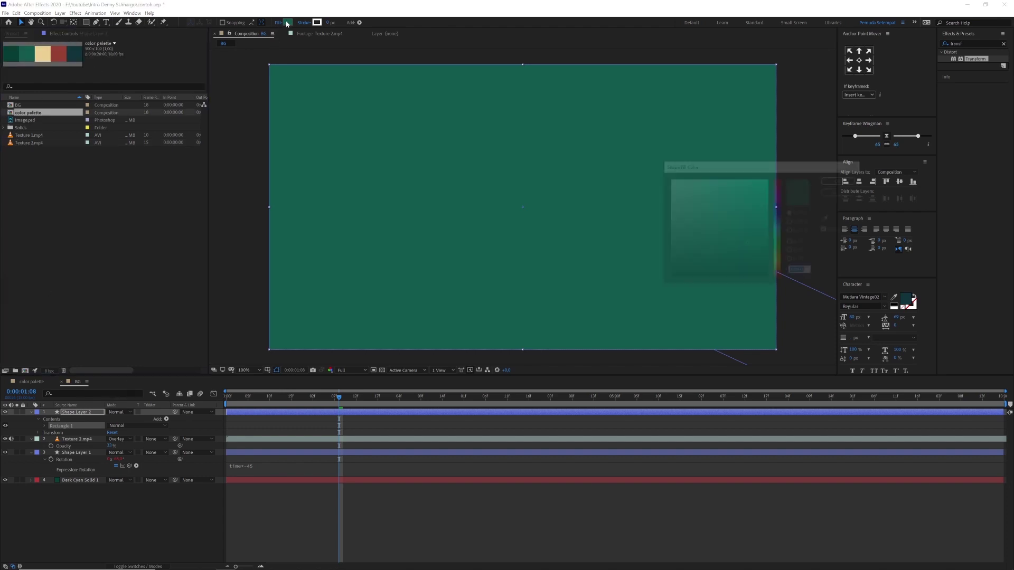
pyautogui.click(828, 219)
pyautogui.click(14, 48)
pyautogui.moveTo(760, 255); pyautogui.dragTo(764, 268)
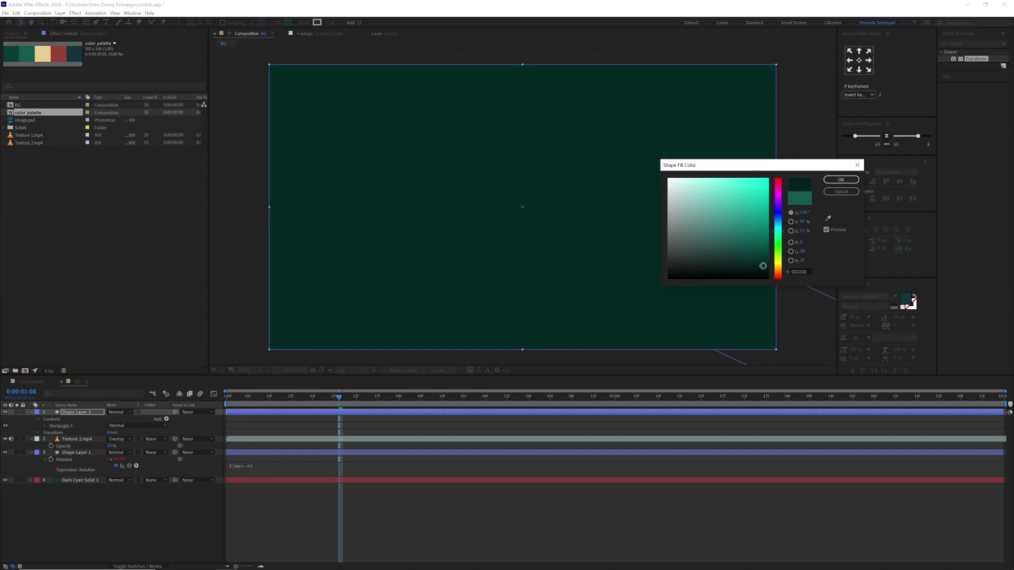
pyautogui.click(841, 180)
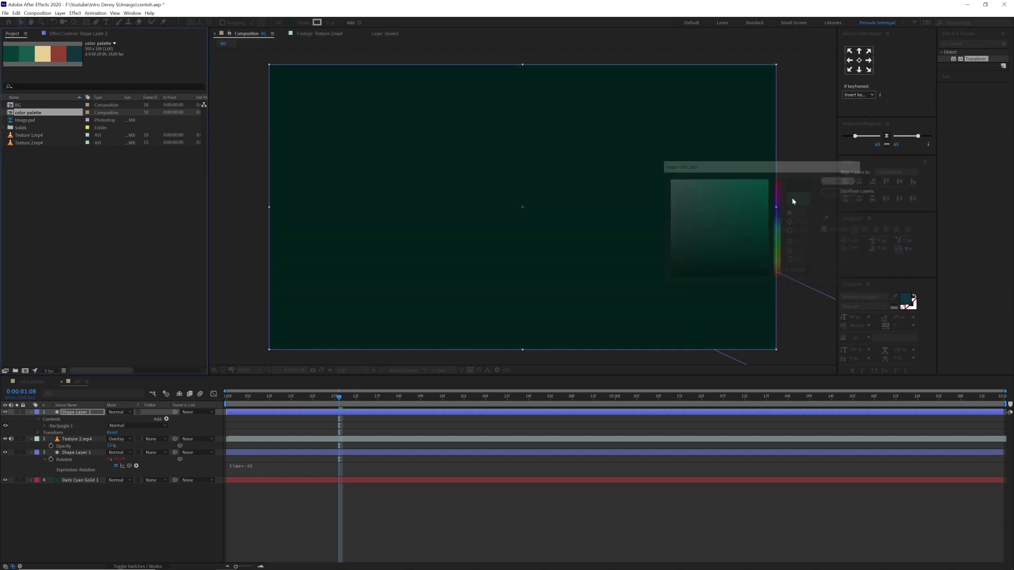
# - Add a full-frame elliptical mask to Shape Layer 2 and invert it so only the corners stay covered
pyautogui.click(81, 415)
pyautogui.click(86, 22)
pyautogui.click(113, 40)
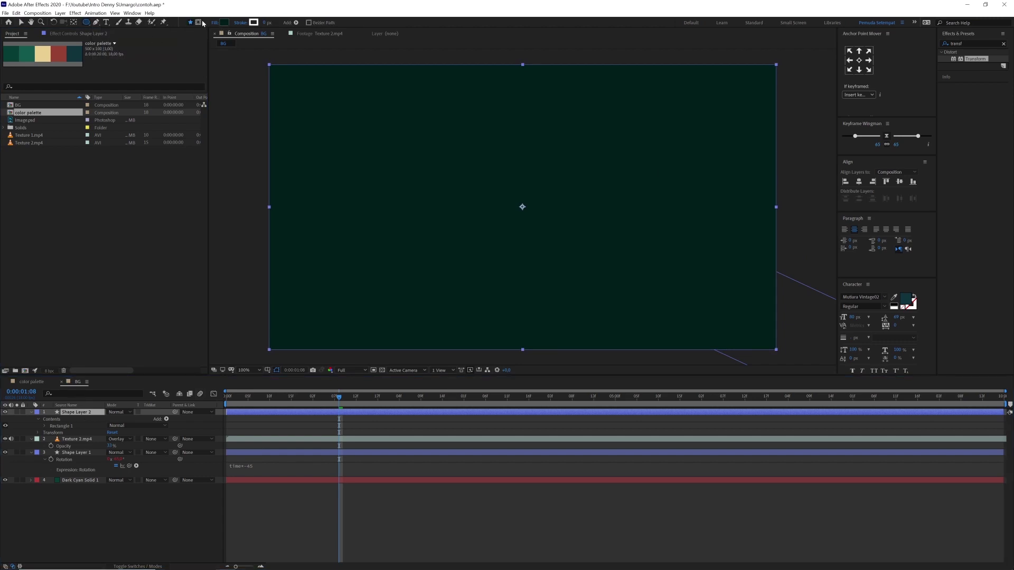
pyautogui.click(198, 23)
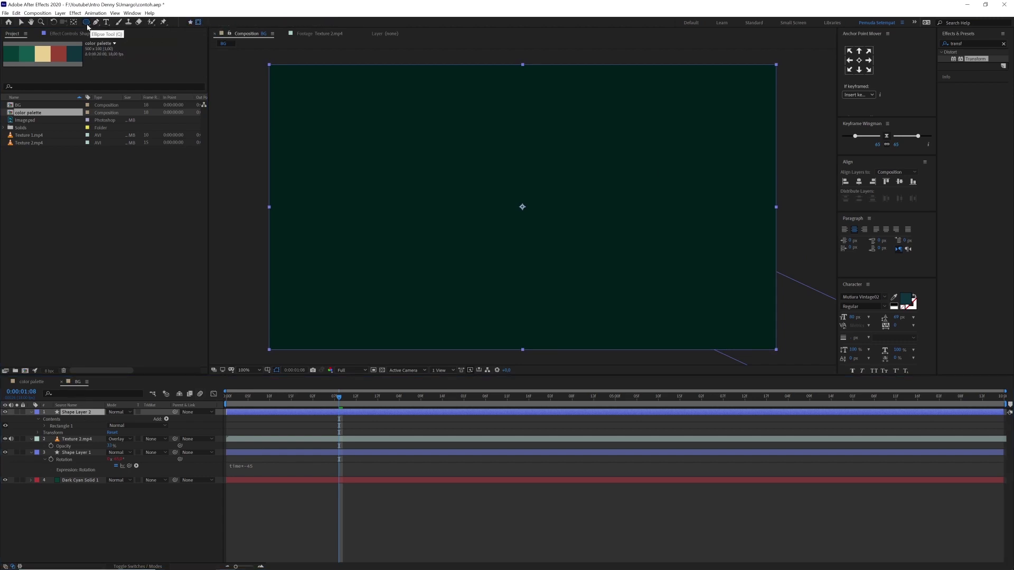
pyautogui.doubleClick(86, 22)
pyautogui.press('v')
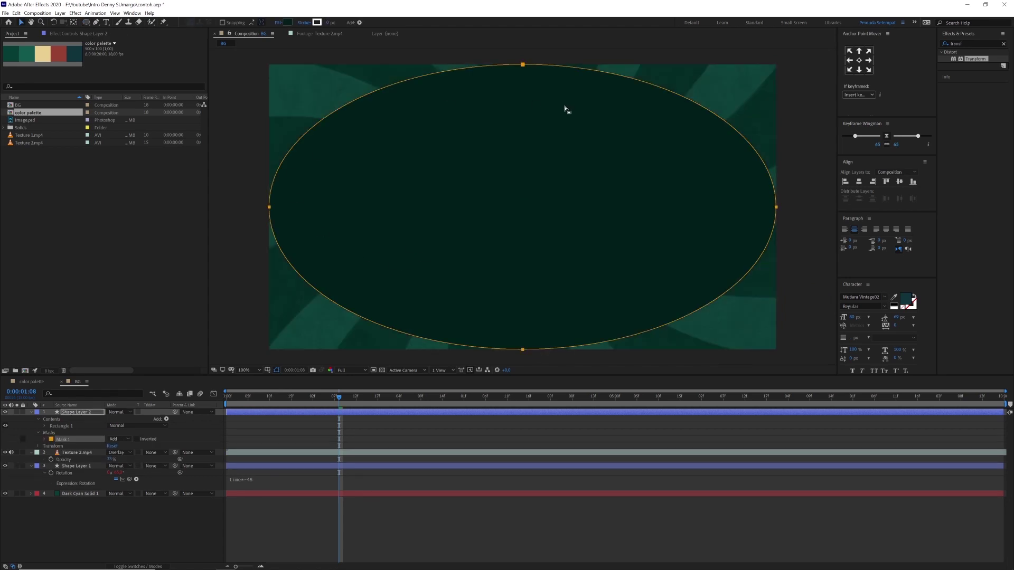
pyautogui.click(136, 440)
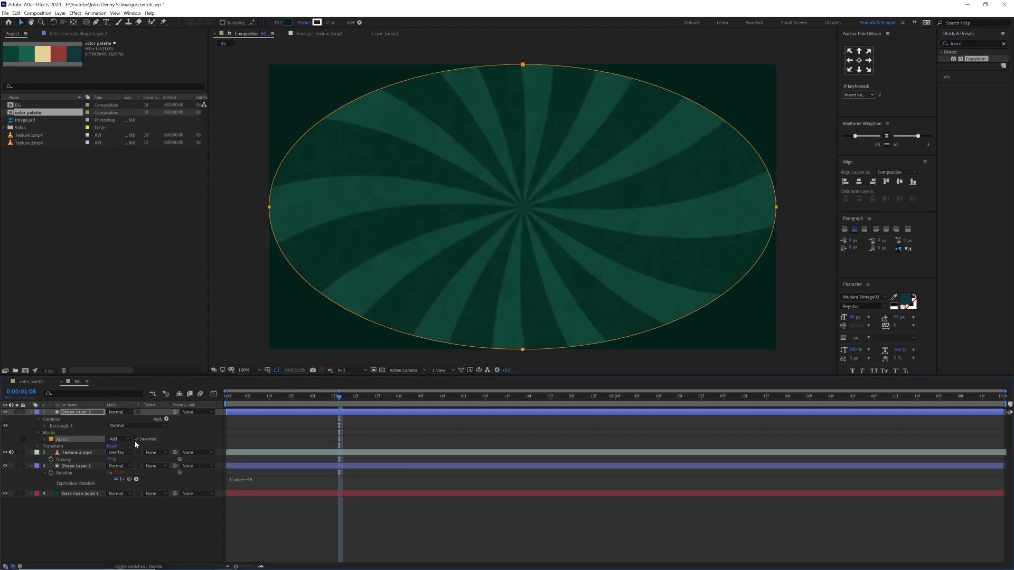
# - Feather the inverted mask by a little over 300 pixels and reduce the opacity of Shape Layer 2 to soften the vignette
pyautogui.press('f')
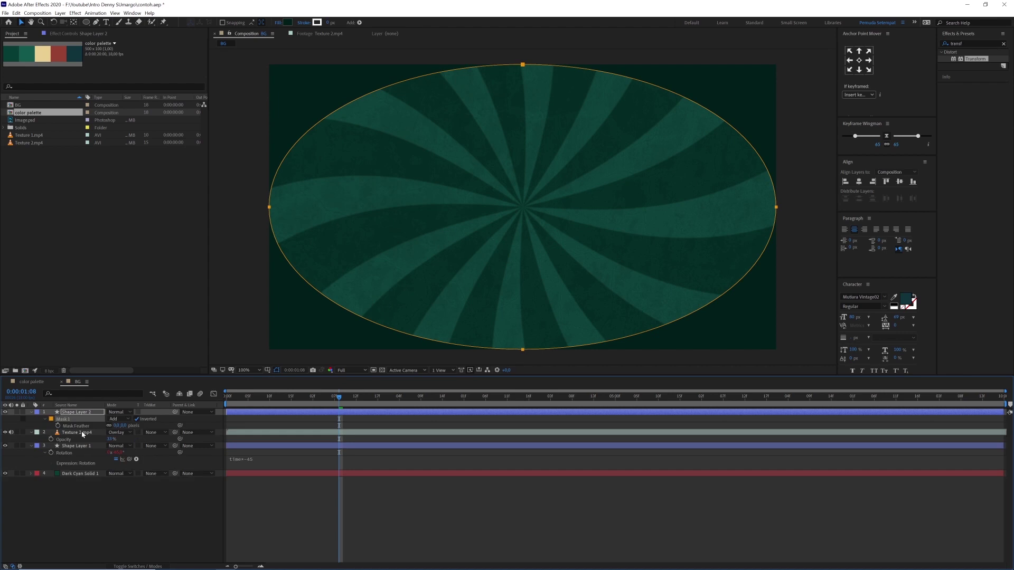
pyautogui.moveTo(116, 426); pyautogui.dragTo(224, 426)
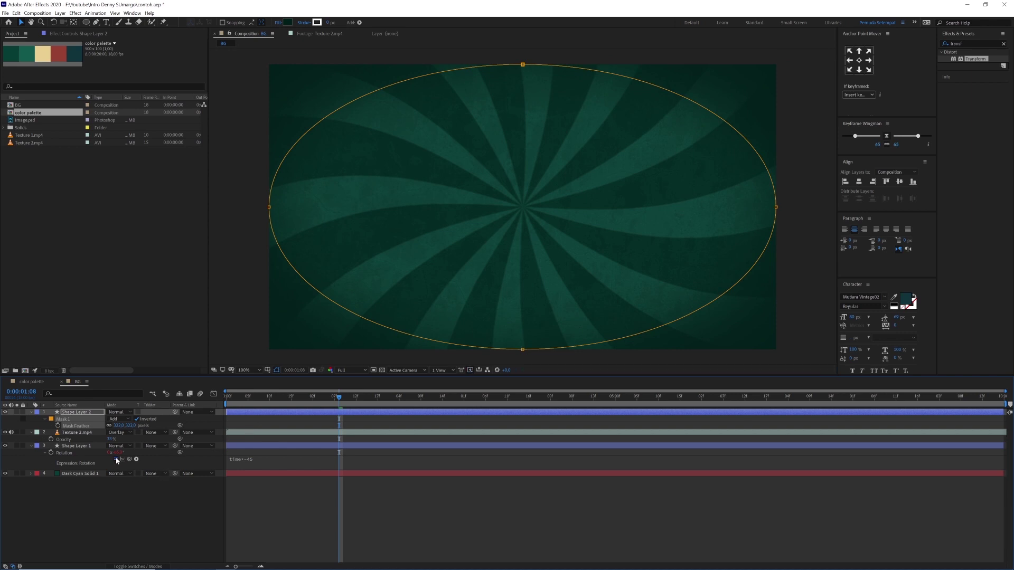
pyautogui.press('t')
pyautogui.moveTo(110, 419); pyautogui.dragTo(104, 420)
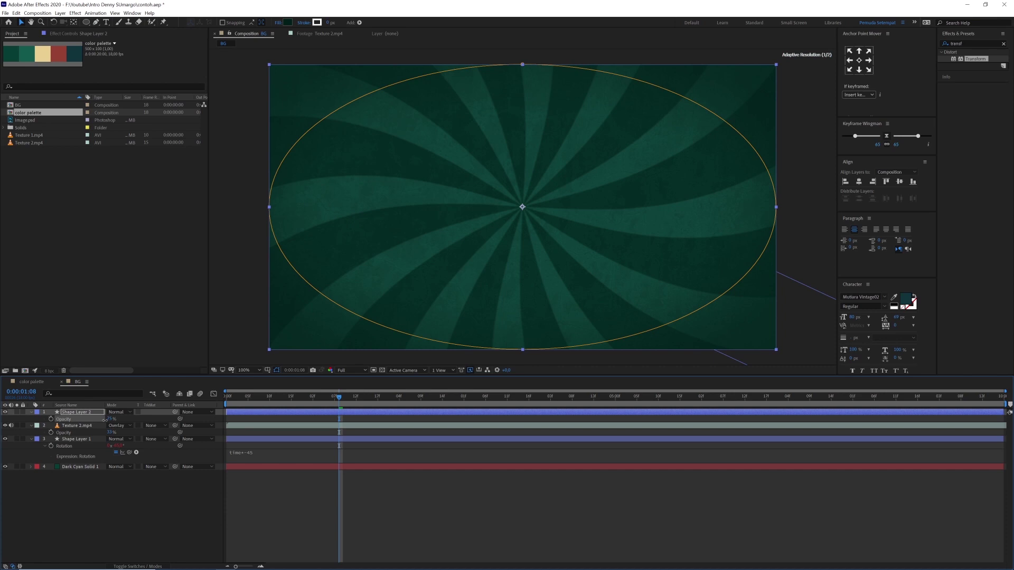
pyautogui.click(141, 481)
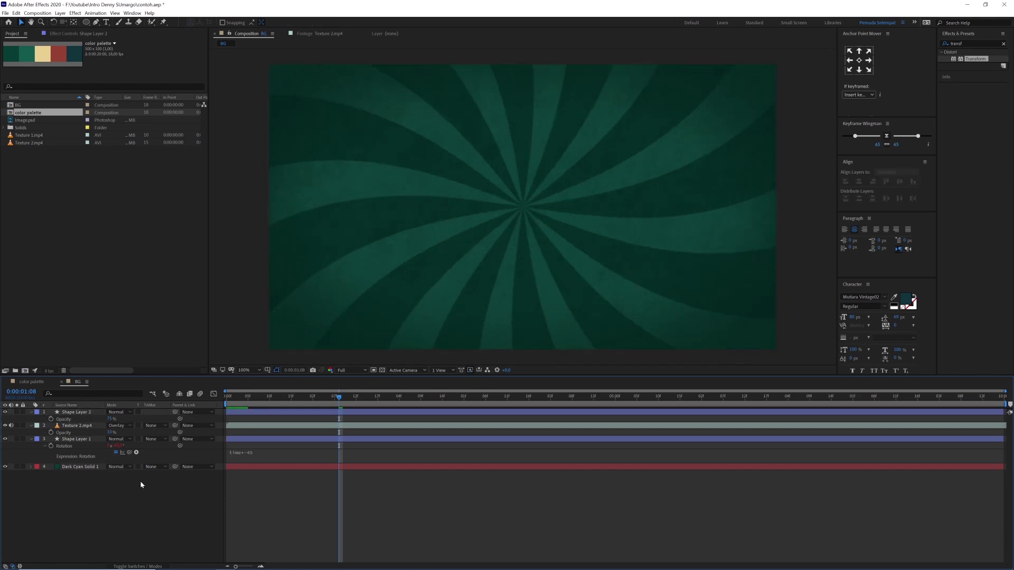
# - Play a preview of the BG composition to check the spinning rays with the vignette
pyautogui.press('space')
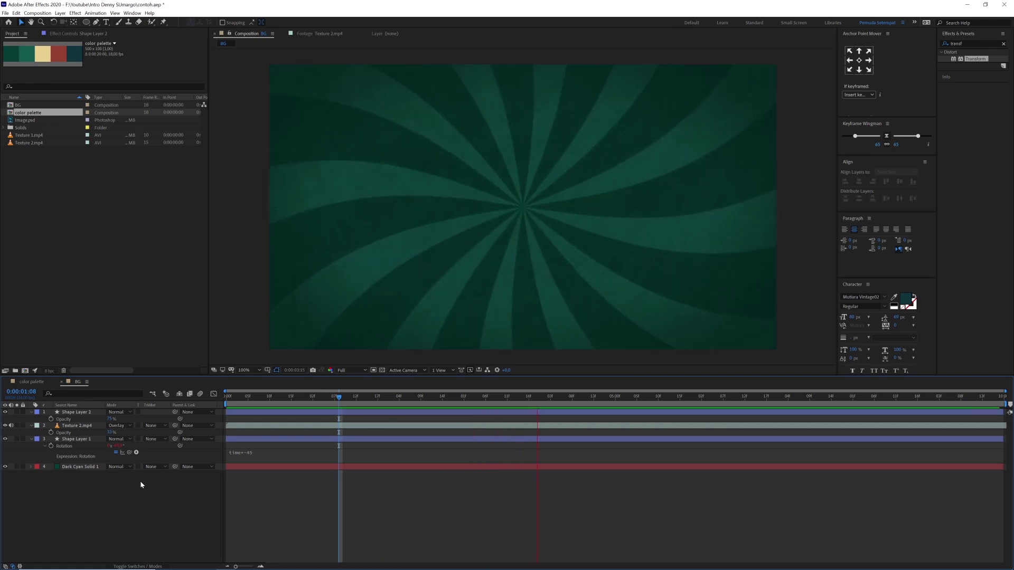
pyautogui.press('space')
pyautogui.moveTo(339, 397); pyautogui.dragTo(334, 400)
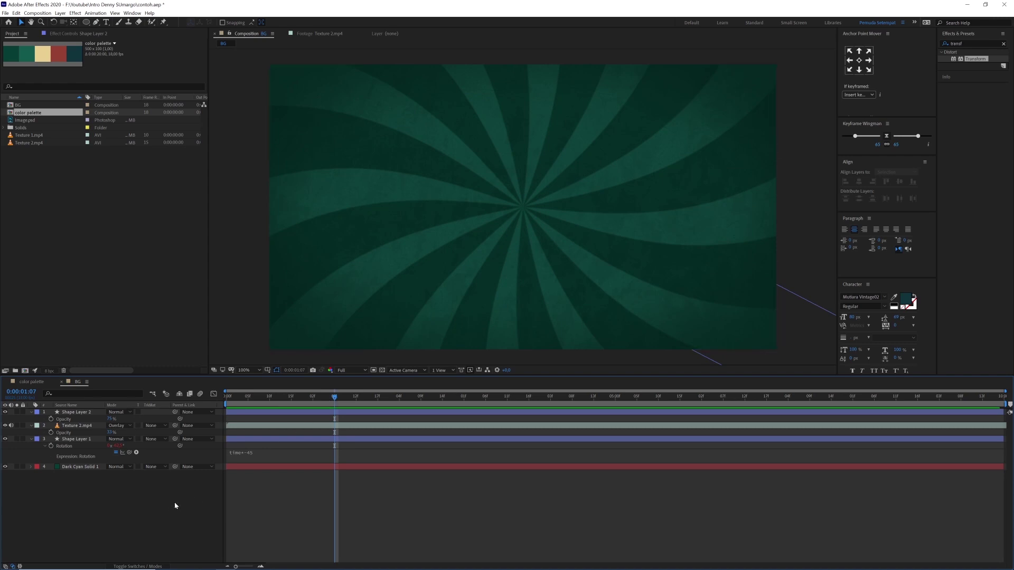
# - Create a new composition named Logo with the existing frame settings
pyautogui.hotkey('ctrl', 'n')
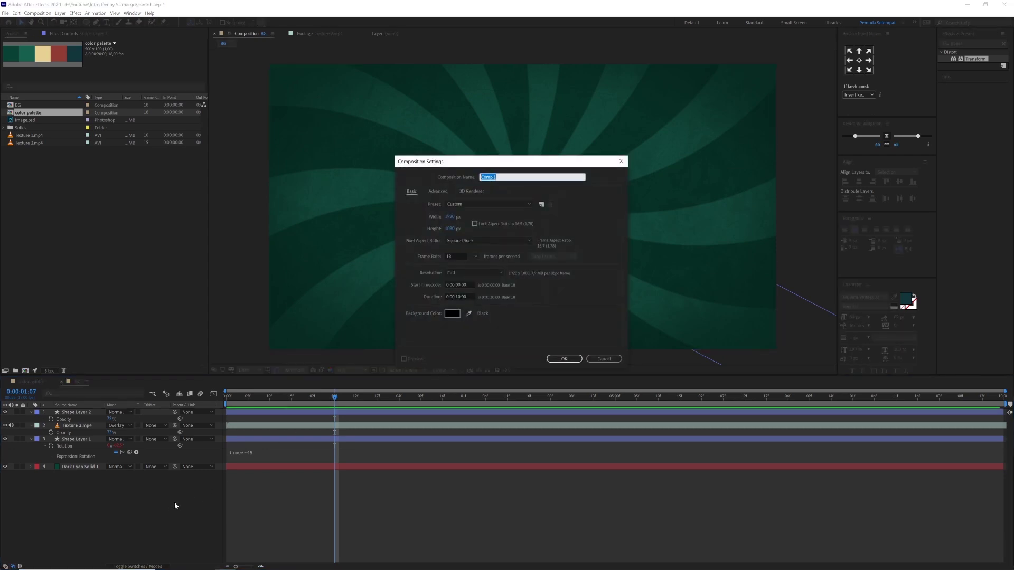
pyautogui.write('1')
pyautogui.click(565, 358)
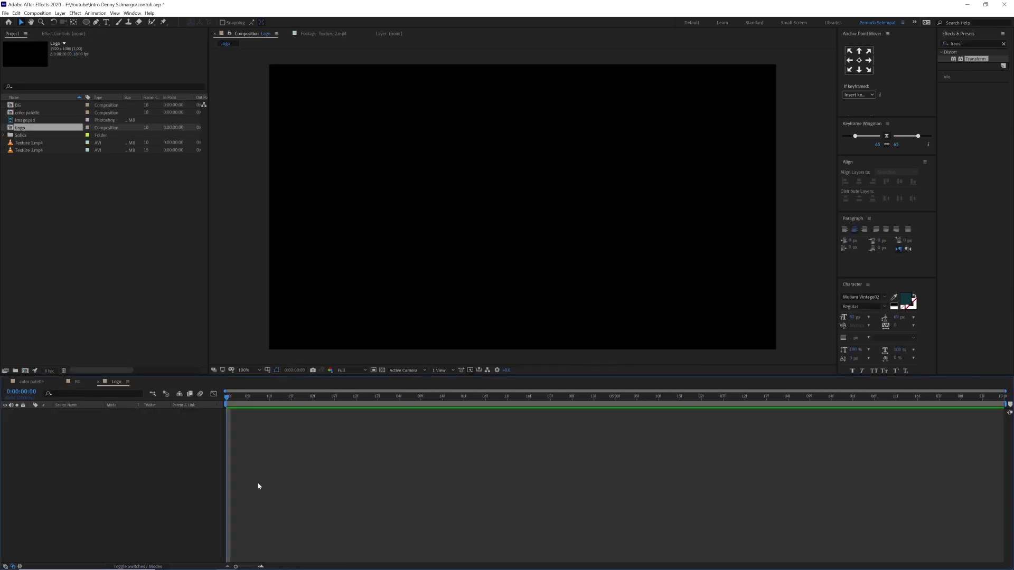
# - Add a full-frame ellipse shape layer to the Logo composition and set its size to 1080 × 1080 to form a circle
pyautogui.click(87, 22)
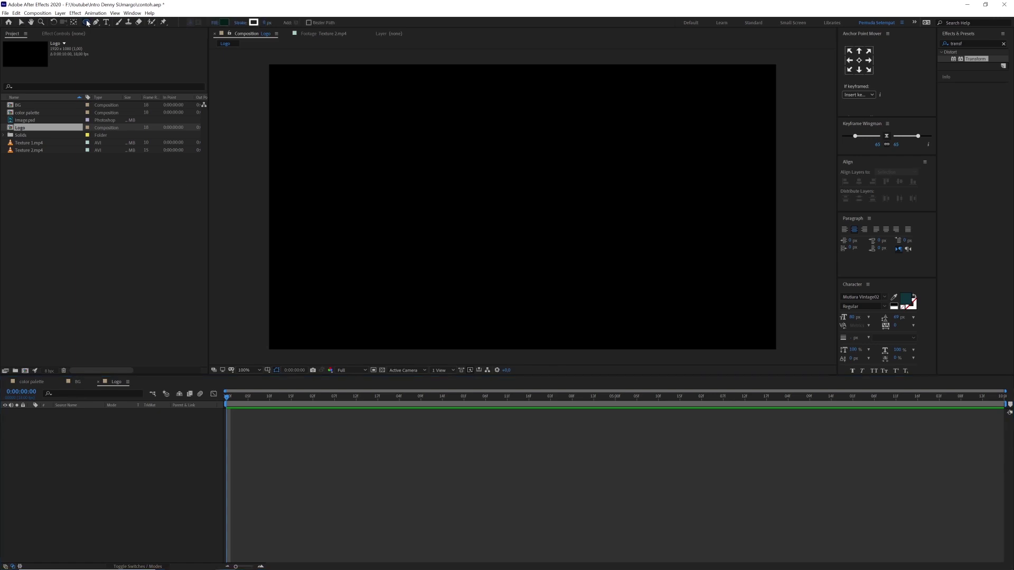
pyautogui.doubleClick(86, 22)
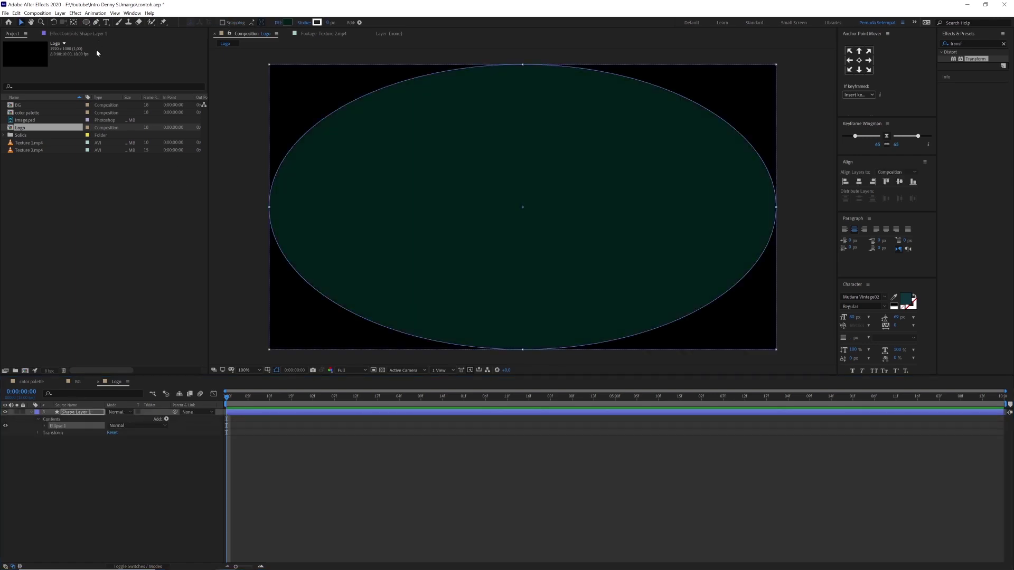
pyautogui.click(106, 394)
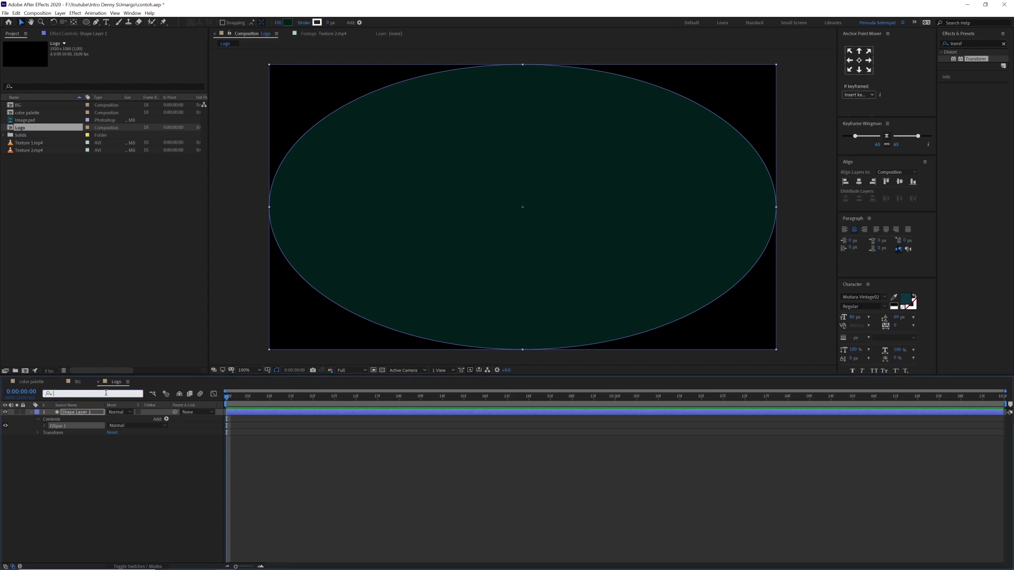
pyautogui.write('siz')
pyautogui.click(121, 438)
pyautogui.write('1080')
pyautogui.press('Return')
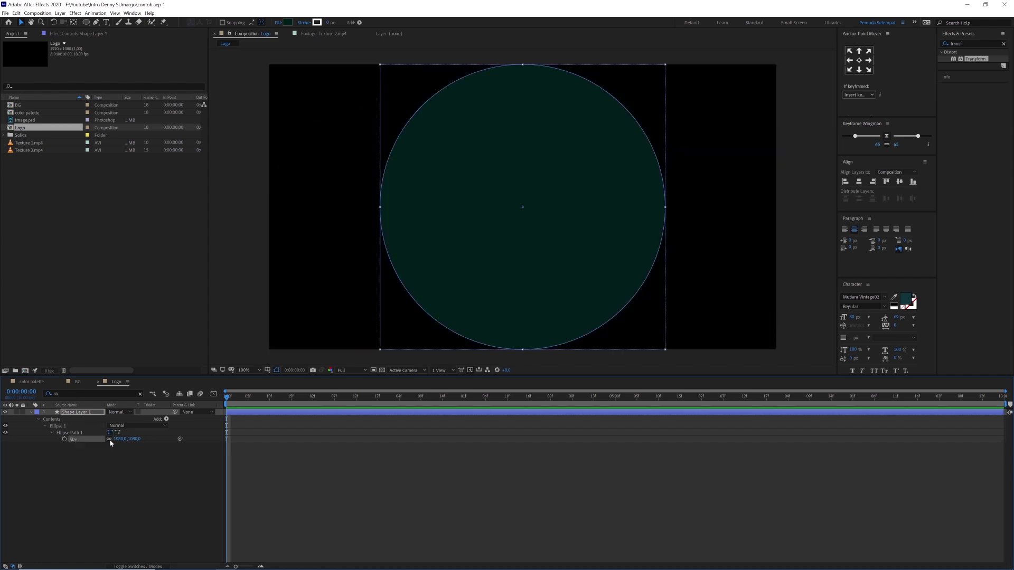
# - Fill the circle with the cream color sampled from the middle swatch of the color palette
pyautogui.click(26, 114)
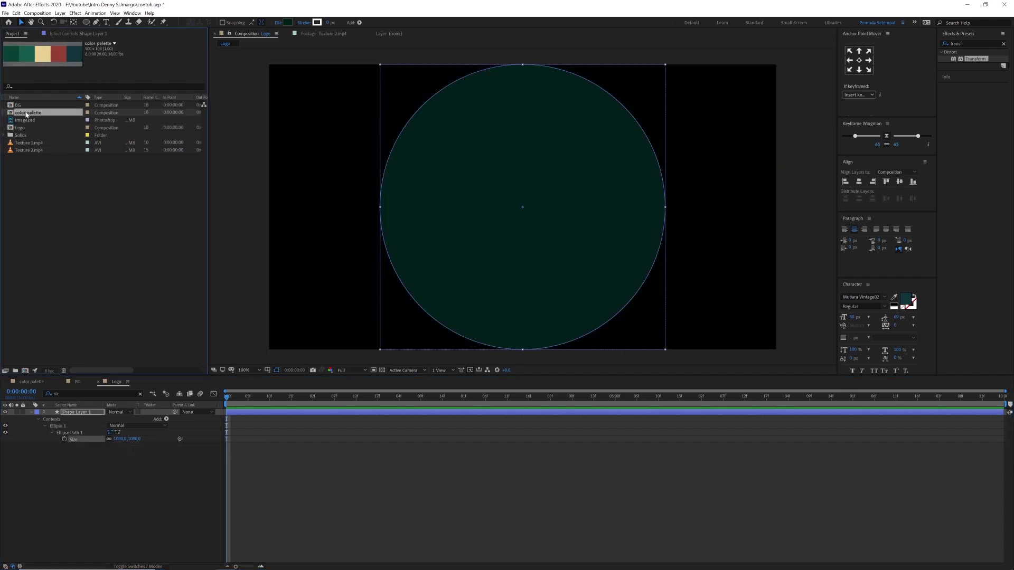
pyautogui.click(83, 413)
pyautogui.click(293, 23)
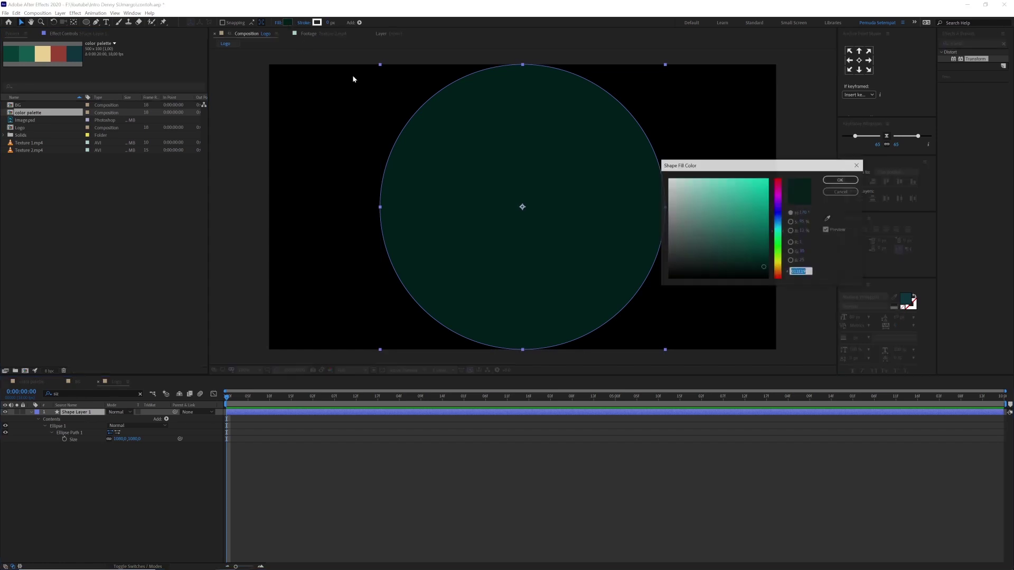
pyautogui.click(827, 218)
pyautogui.click(45, 53)
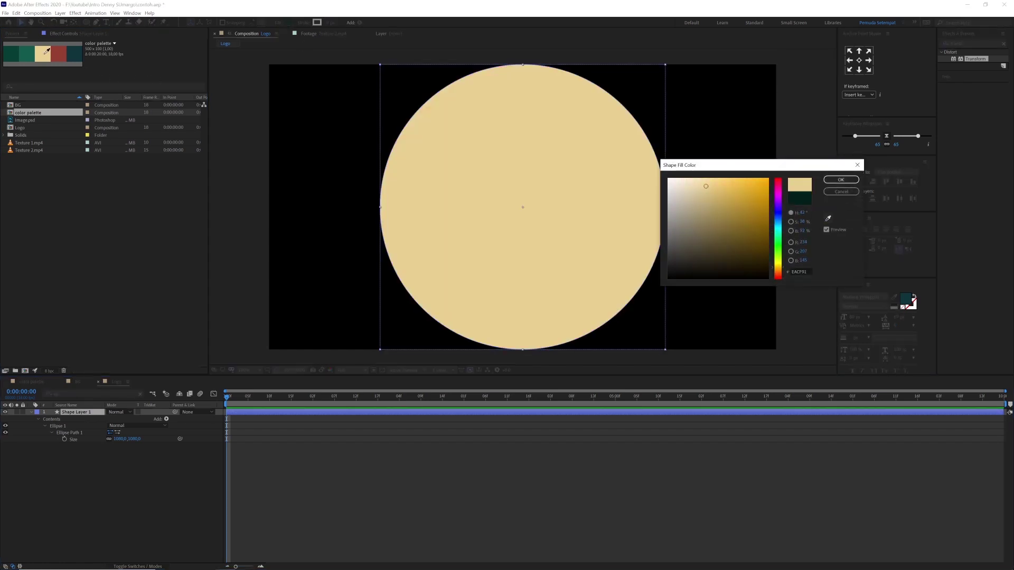
pyautogui.click(840, 180)
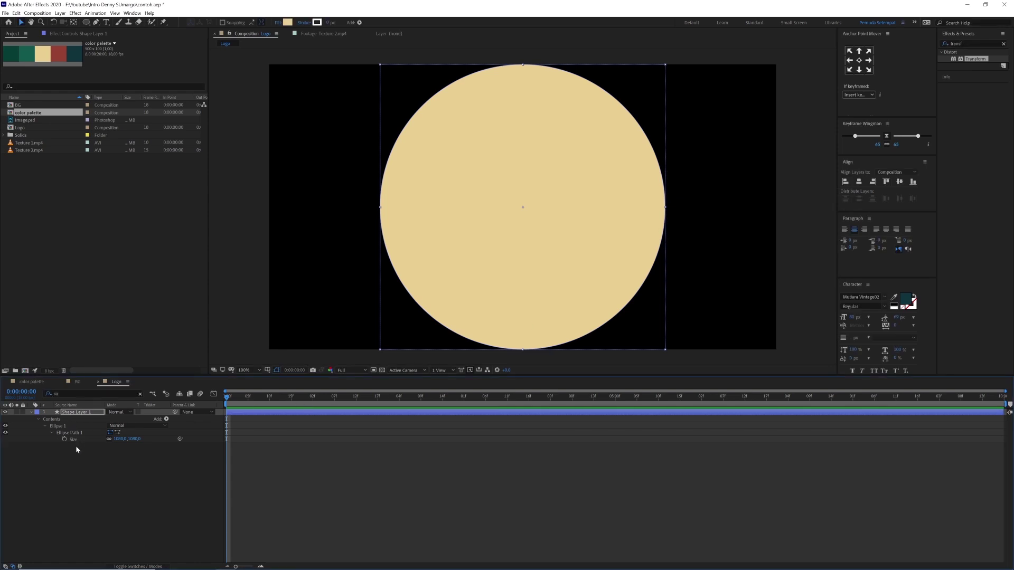
# - Add a Scale keyframe of 0% to the circle layer at the start of the composition
pyautogui.press('s')
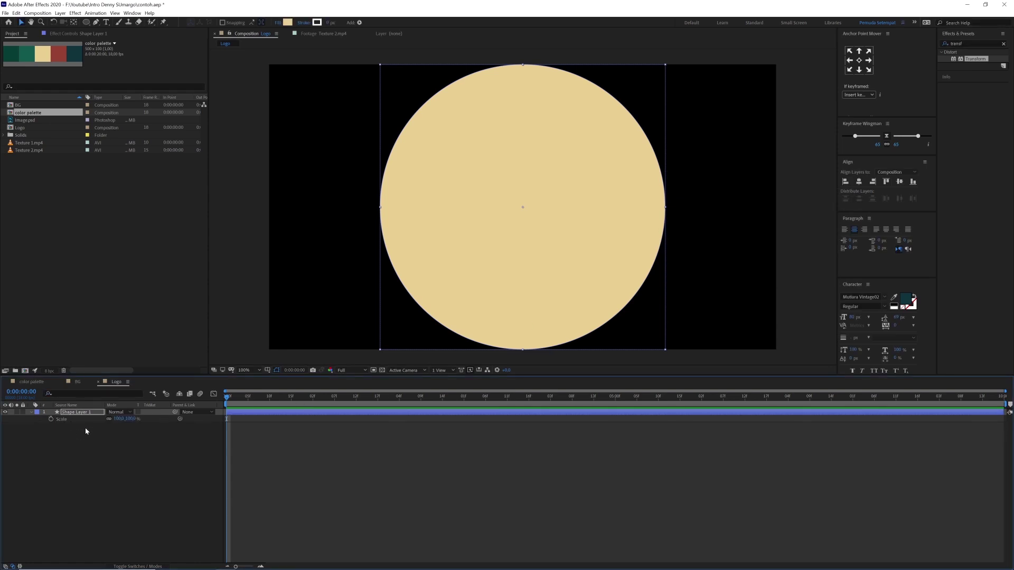
pyautogui.click(50, 419)
pyautogui.click(131, 419)
pyautogui.write('0')
pyautogui.press('Return')
# - Add a Scale keyframe of 90% to the circle layer at 0:00:01:00
pyautogui.press('=')
pyautogui.press('-')
pyautogui.moveTo(591, 401); pyautogui.dragTo(437, 410)
pyautogui.press('=')
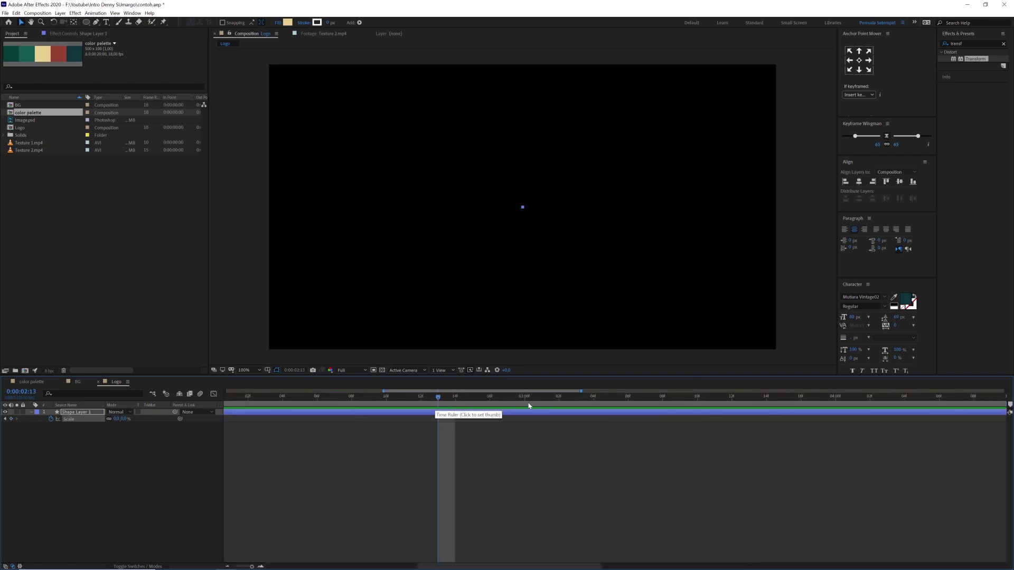
pyautogui.press('=')
pyautogui.moveTo(452, 395); pyautogui.dragTo(234, 403)
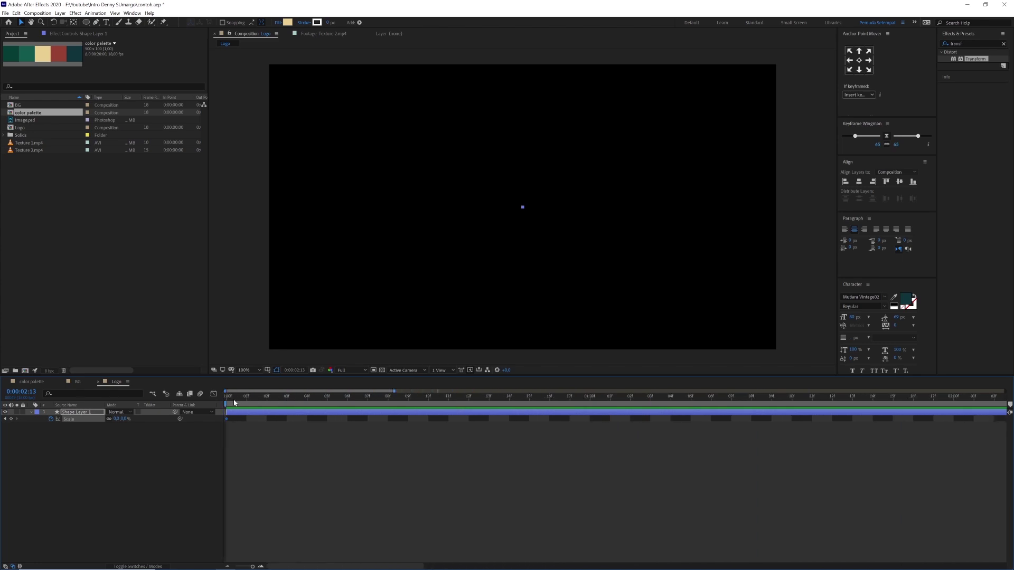
pyautogui.click(590, 404)
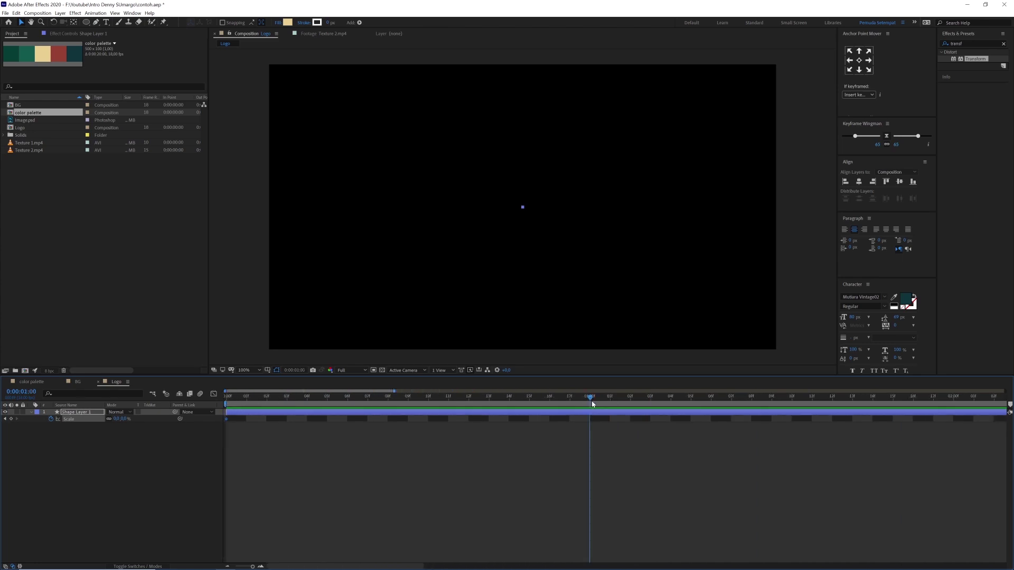
pyautogui.moveTo(125, 420); pyautogui.dragTo(125, 422)
pyautogui.click(126, 419)
pyautogui.write('90')
pyautogui.press('Return')
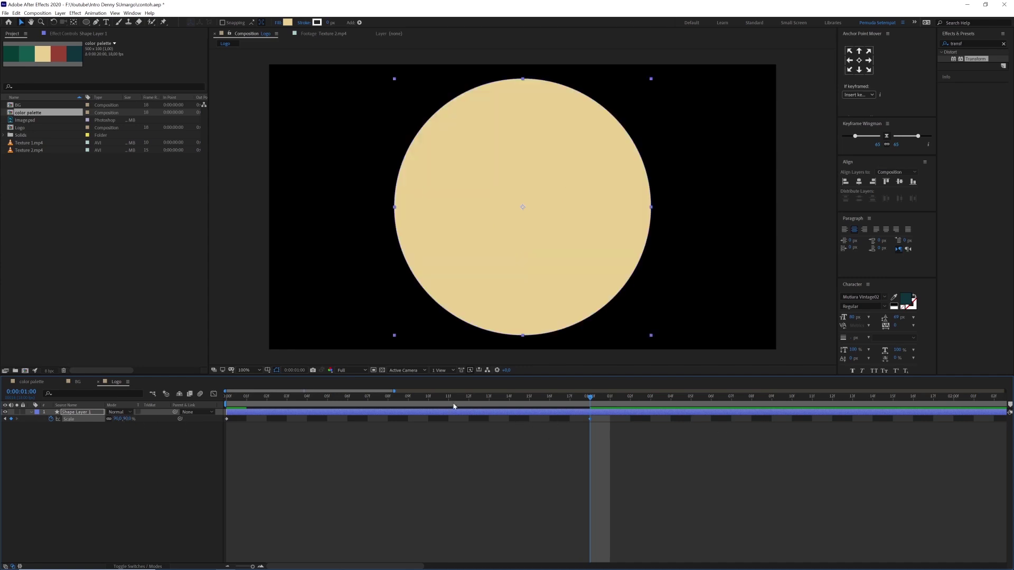
# - Move the circle's 90% Scale keyframe earlier to 0:00:00:11
pyautogui.click(469, 405)
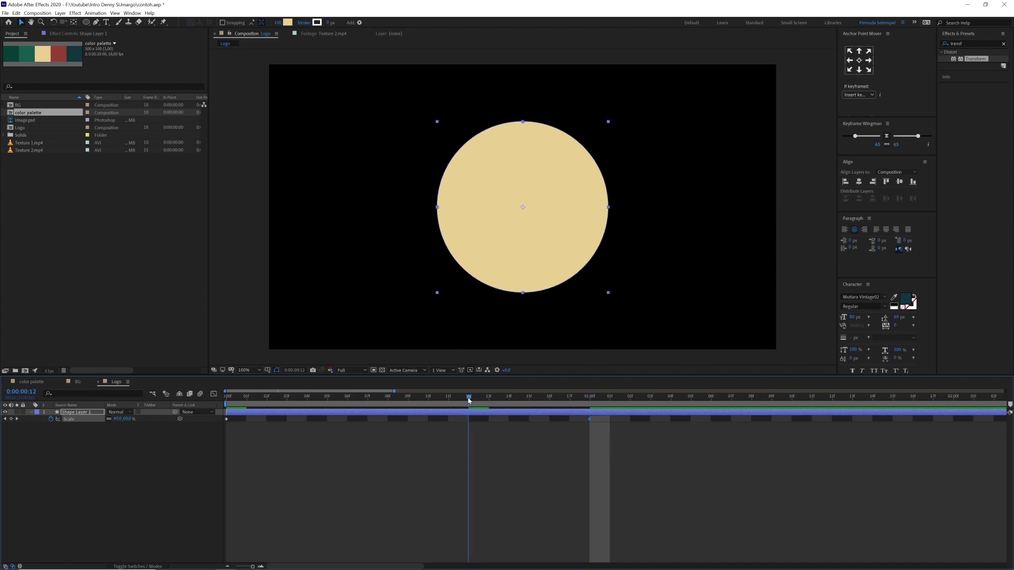
pyautogui.moveTo(588, 420); pyautogui.dragTo(469, 429)
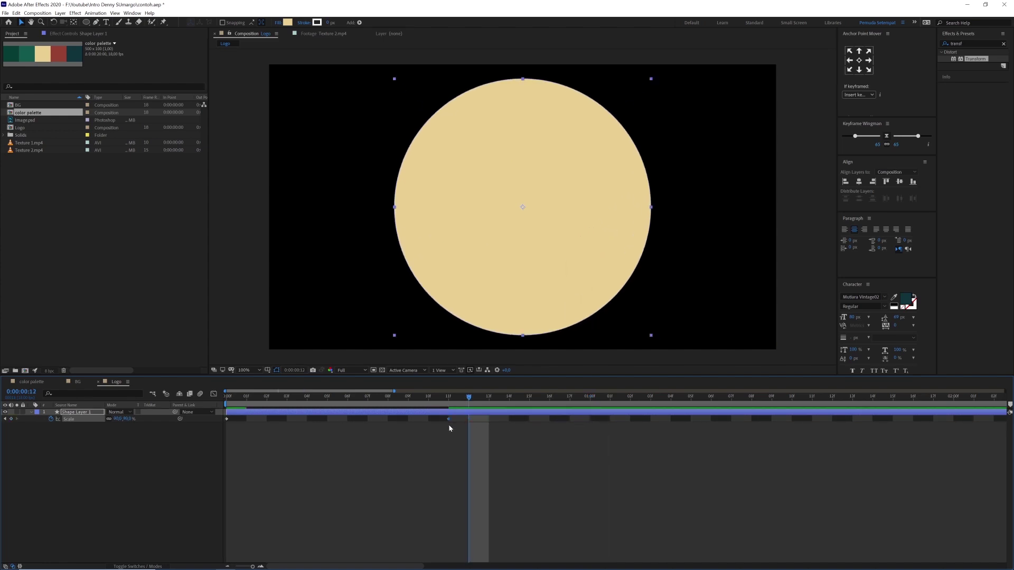
# - Add a Scale keyframe of 60% to the circle layer at 0:00:01:00
pyautogui.click(448, 404)
pyautogui.moveTo(457, 405); pyautogui.dragTo(590, 407)
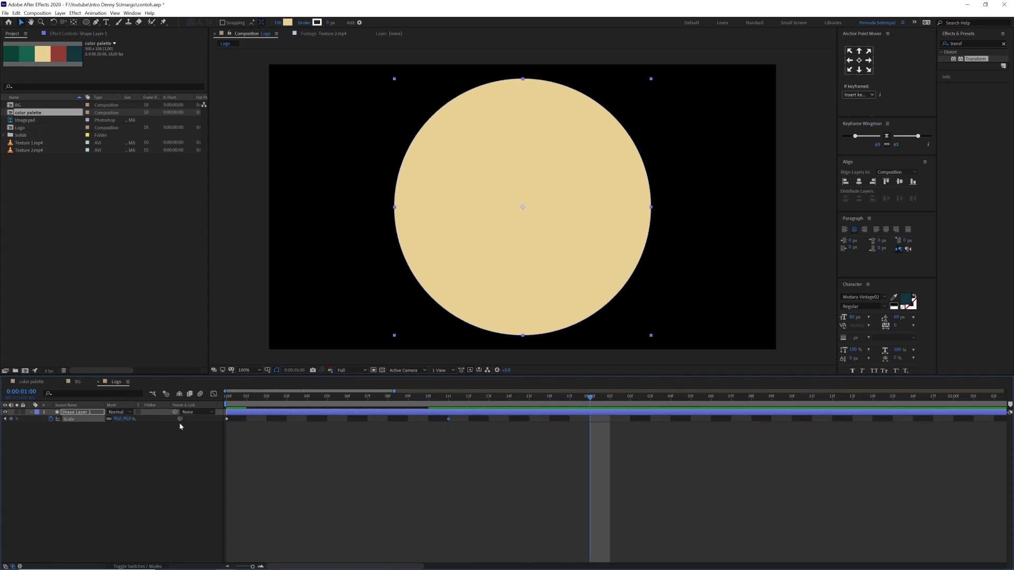
pyautogui.click(129, 420)
pyautogui.write('80')
pyautogui.press('Return')
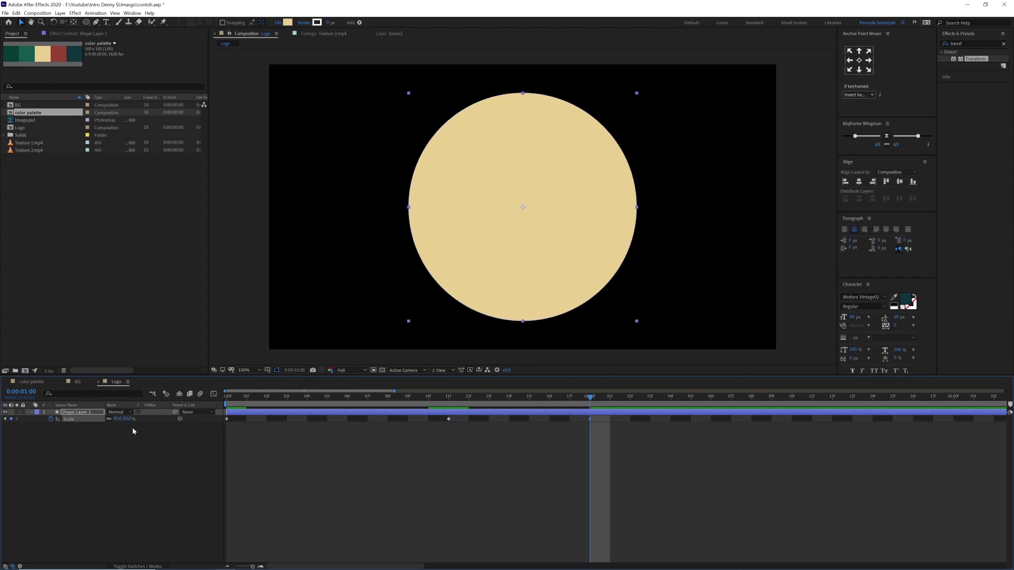
pyautogui.click(127, 419)
pyautogui.write('60')
pyautogui.press('Return')
# - Apply easy ease to all three of the circle's Scale keyframes with Keyframe Wingman and preview the animation
pyautogui.moveTo(631, 459); pyautogui.dragTo(164, 410)
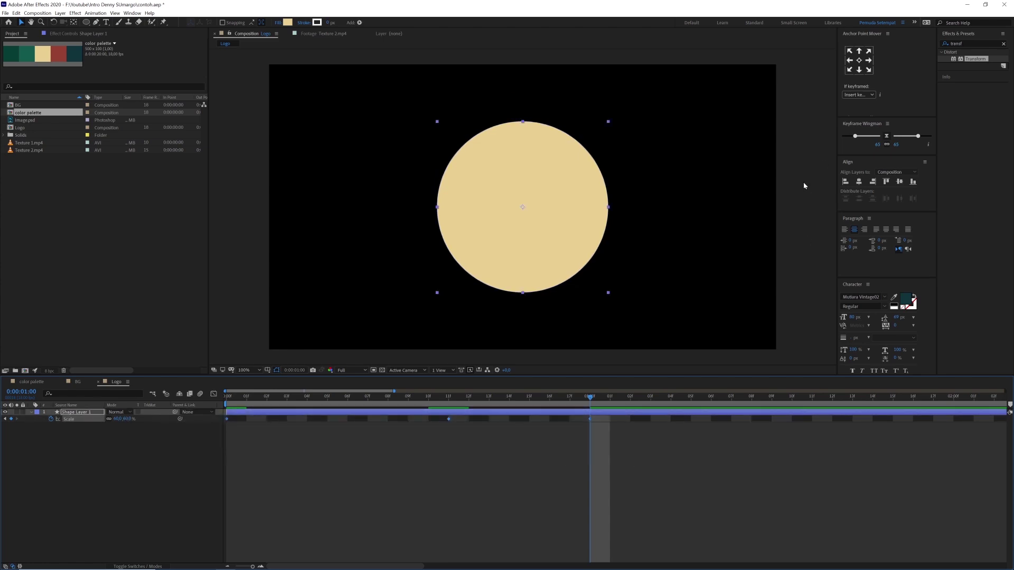
pyautogui.click(887, 137)
pyautogui.click(701, 519)
pyautogui.press('space')
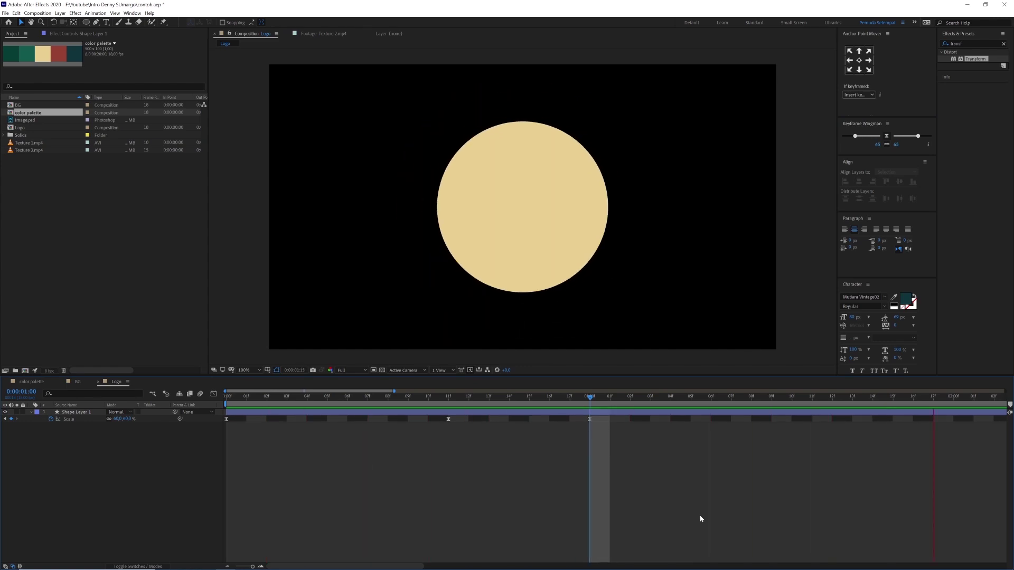
# - Enable motion blur for the Logo composition and its circle layer, and preview the animation
pyautogui.click(449, 417)
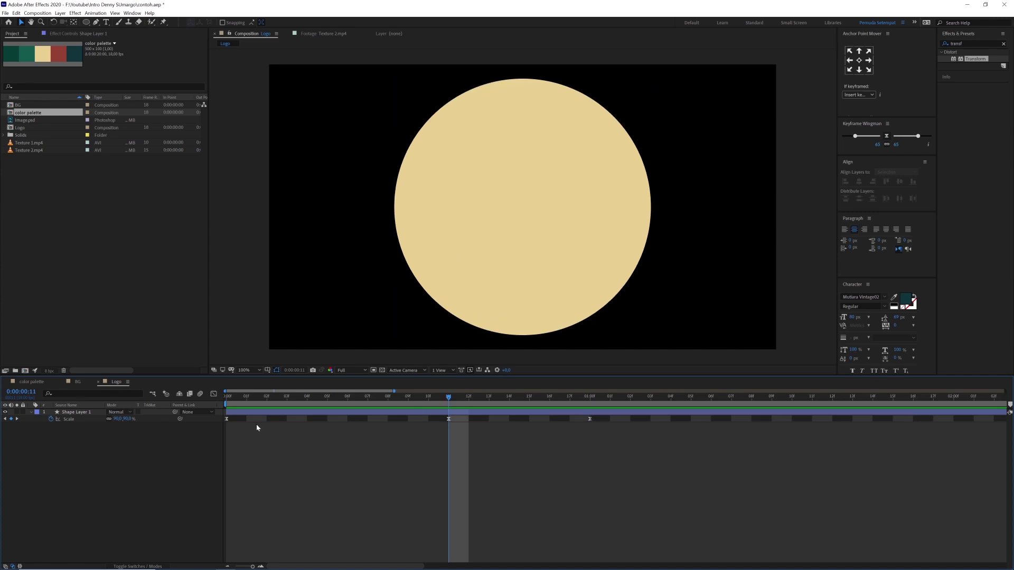
pyautogui.click(328, 306)
pyautogui.click(200, 394)
pyautogui.click(157, 566)
pyautogui.click(140, 412)
pyautogui.click(154, 480)
pyautogui.press('-')
pyautogui.press('space')
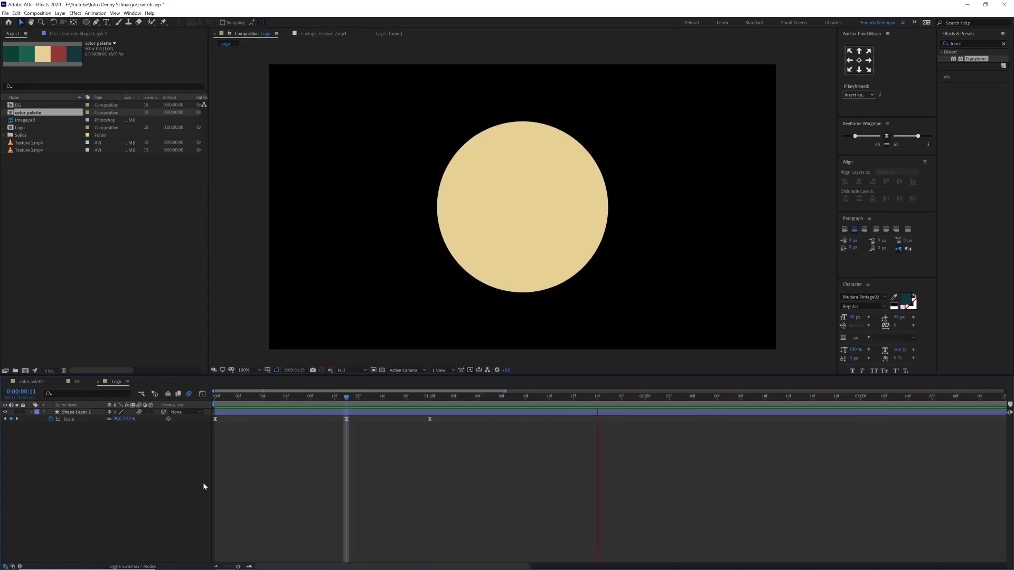
pyautogui.press('space')
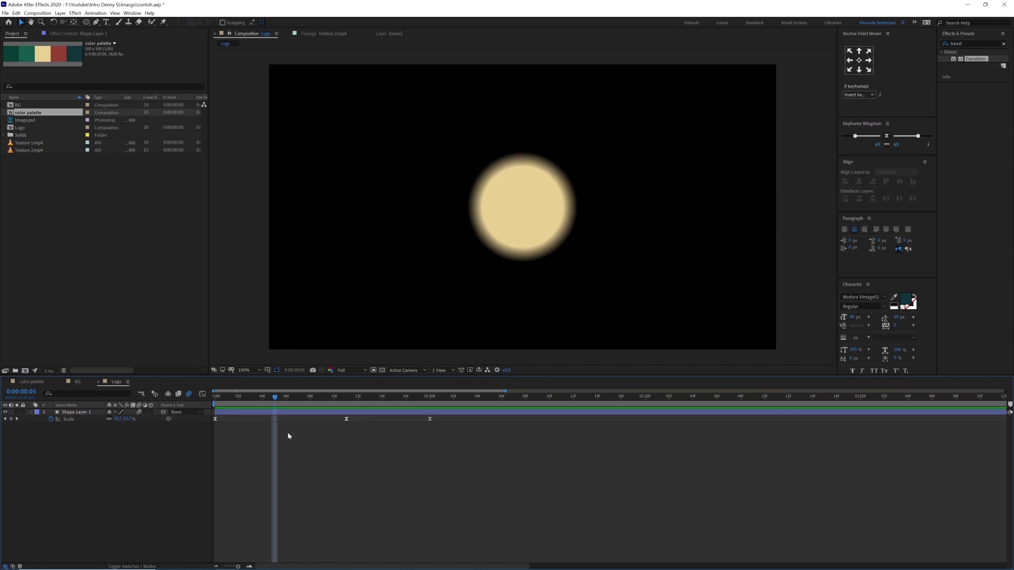
# - Duplicate the cream circle layer and shift the copy to start at 0:00:00:03
pyautogui.click(239, 401)
pyautogui.click(241, 412)
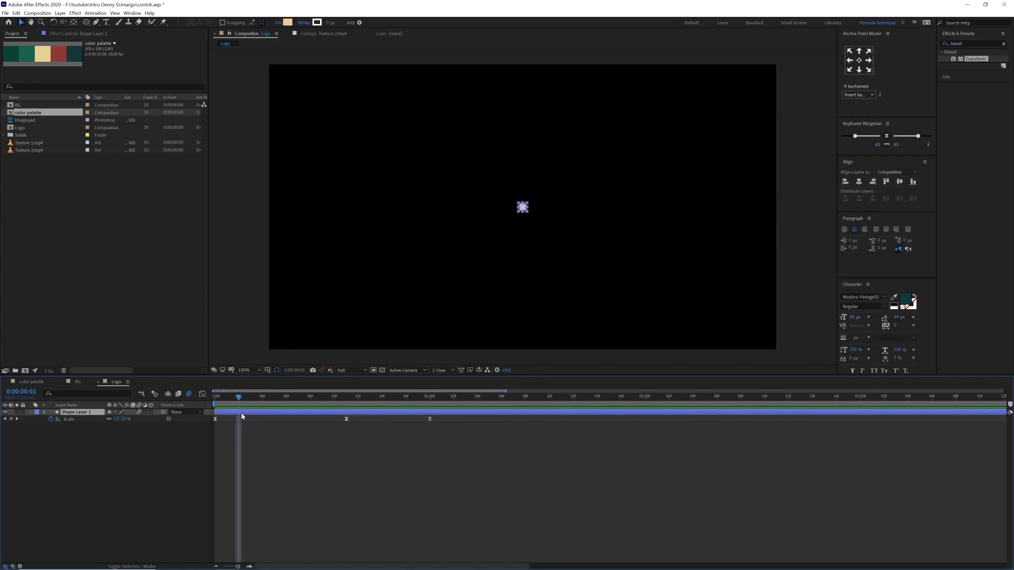
pyautogui.hotkey('ctrl', 'd')
pyautogui.moveTo(235, 415); pyautogui.dragTo(271, 413)
pyautogui.click(274, 399)
pyautogui.press('pageup')
pyautogui.press('pageup')
pyautogui.press('pagedown')
pyautogui.press('pagedown')
pyautogui.press('pageup')
# - Fill the duplicated circle with the red color sampled from the fourth swatch of the color palette
pyautogui.moveTo(272, 401); pyautogui.dragTo(492, 400)
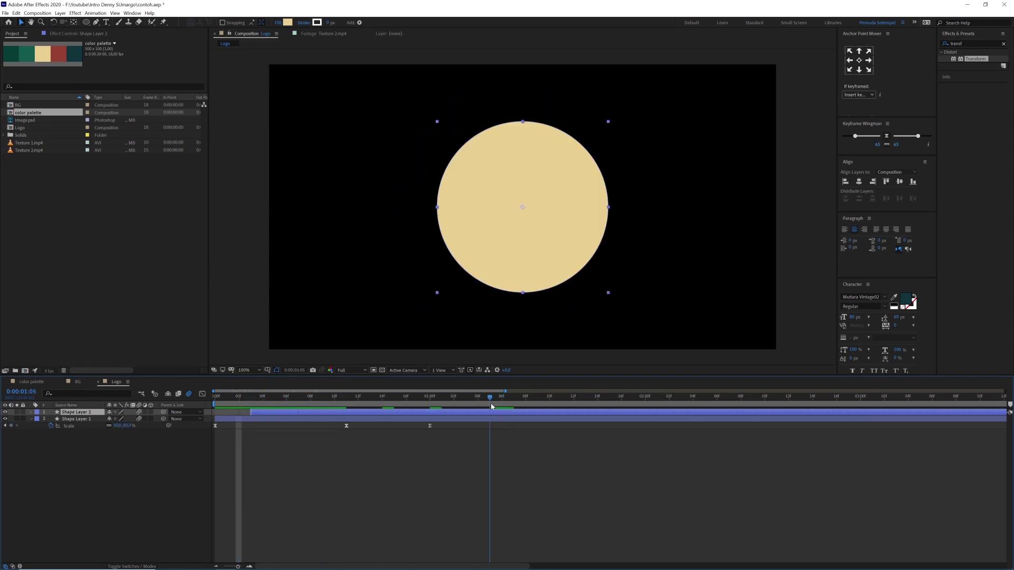
pyautogui.click(287, 22)
pyautogui.click(828, 218)
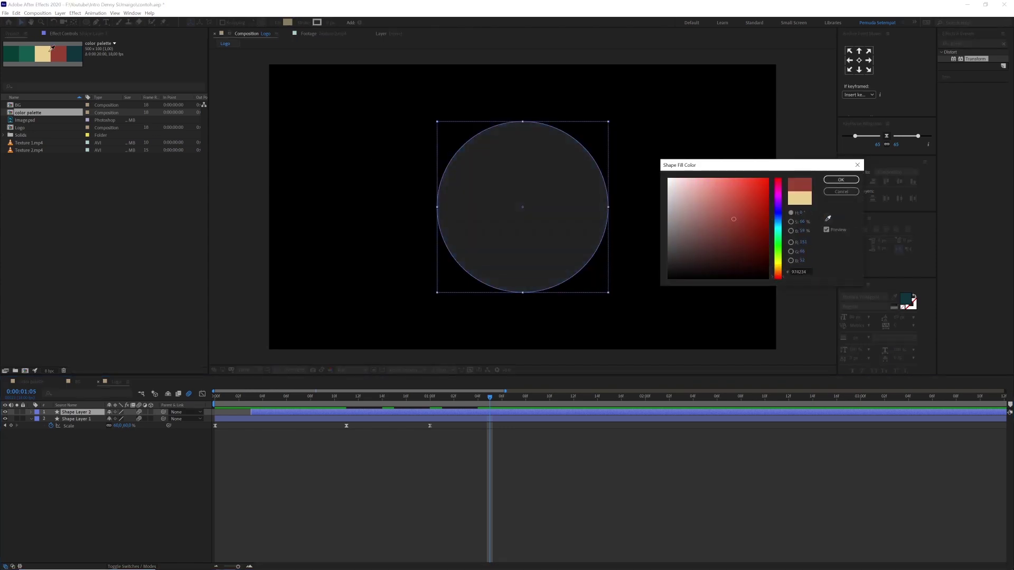
pyautogui.click(59, 52)
pyautogui.click(841, 180)
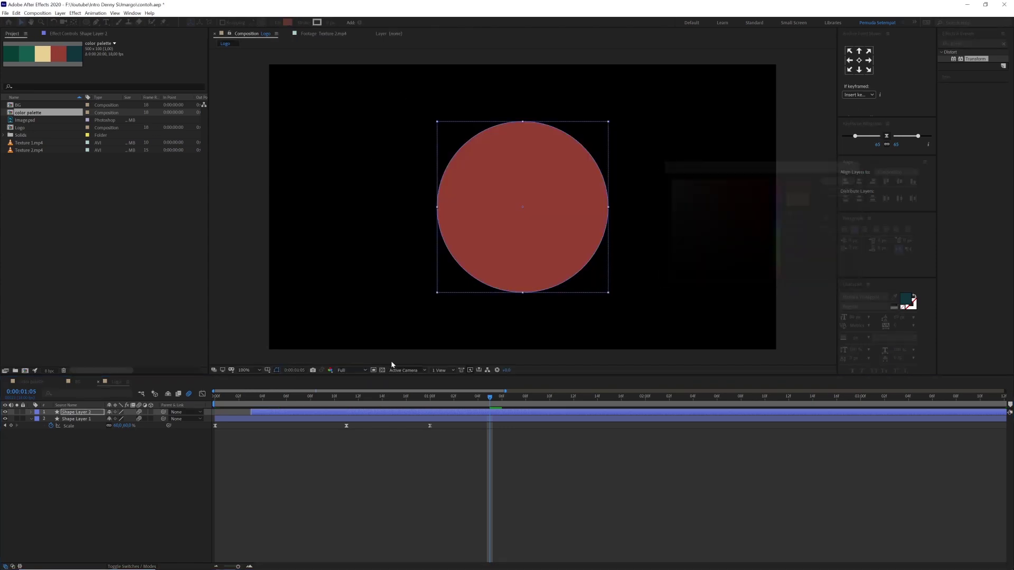
# - Set the red circle's ellipse path size to 1030 × 1030 and preview the animation
pyautogui.moveTo(237, 400); pyautogui.dragTo(490, 398)
pyautogui.press('u')
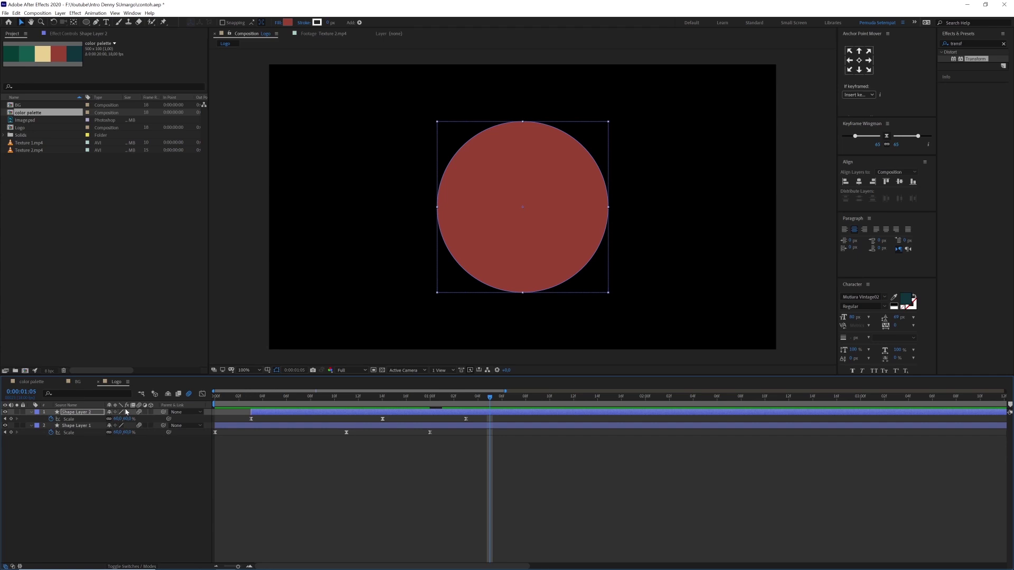
pyautogui.click(96, 394)
pyautogui.write('siz')
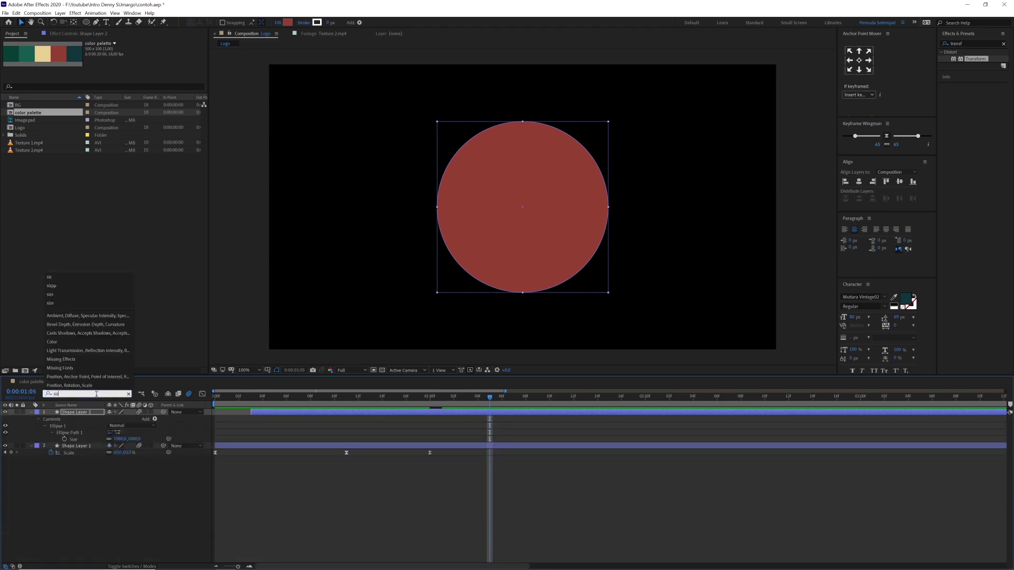
pyautogui.click(109, 440)
pyautogui.click(119, 439)
pyautogui.write('1030')
pyautogui.press('Return')
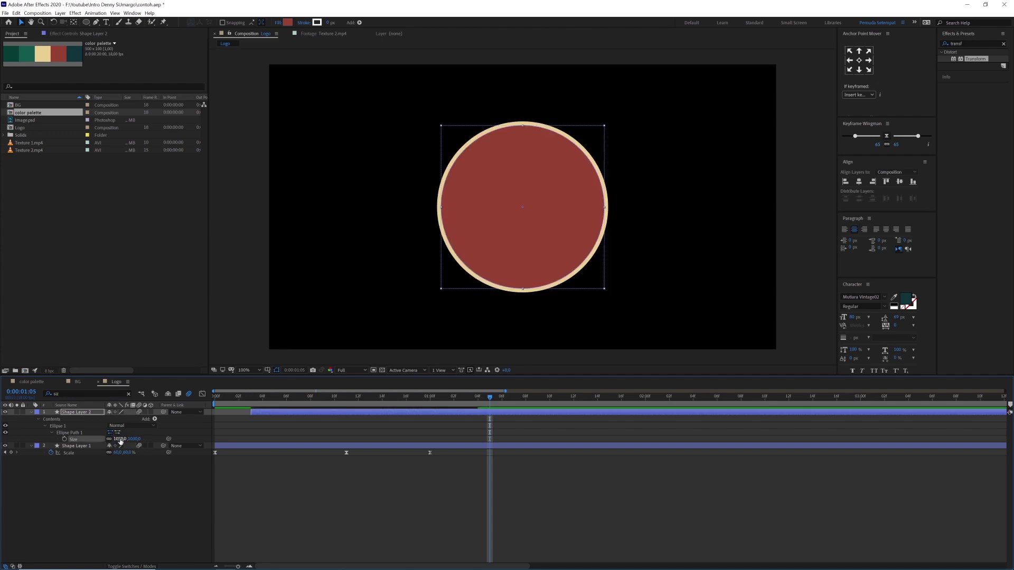
pyautogui.click(134, 477)
pyautogui.press('space')
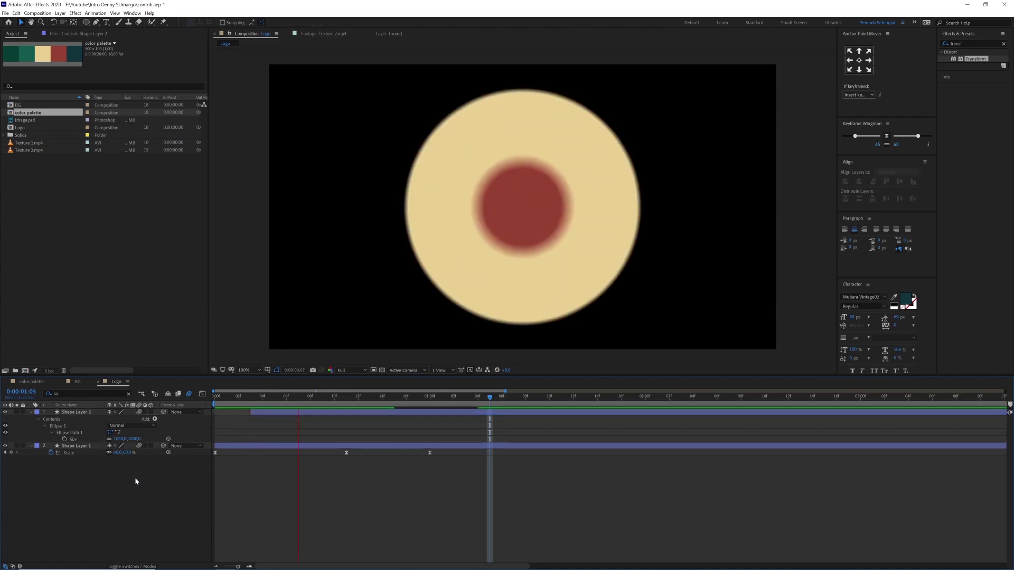
# - Align the red circle's second and third Scale keyframes with the cream circle's at 0:00:00:11 and 0:00:01:00, and preview the result
pyautogui.click(351, 415)
pyautogui.press('s')
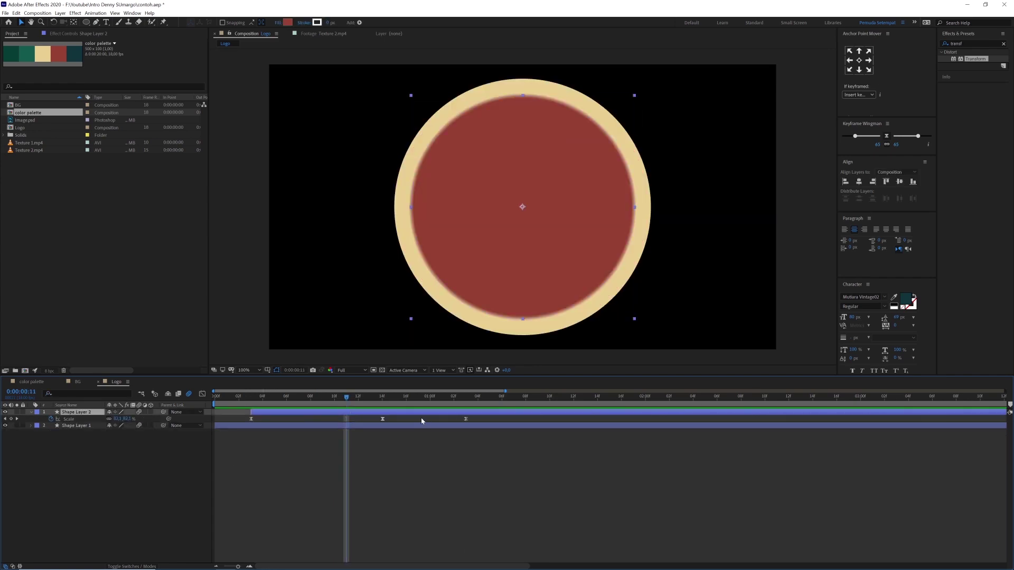
pyautogui.click(366, 427)
pyautogui.press('s')
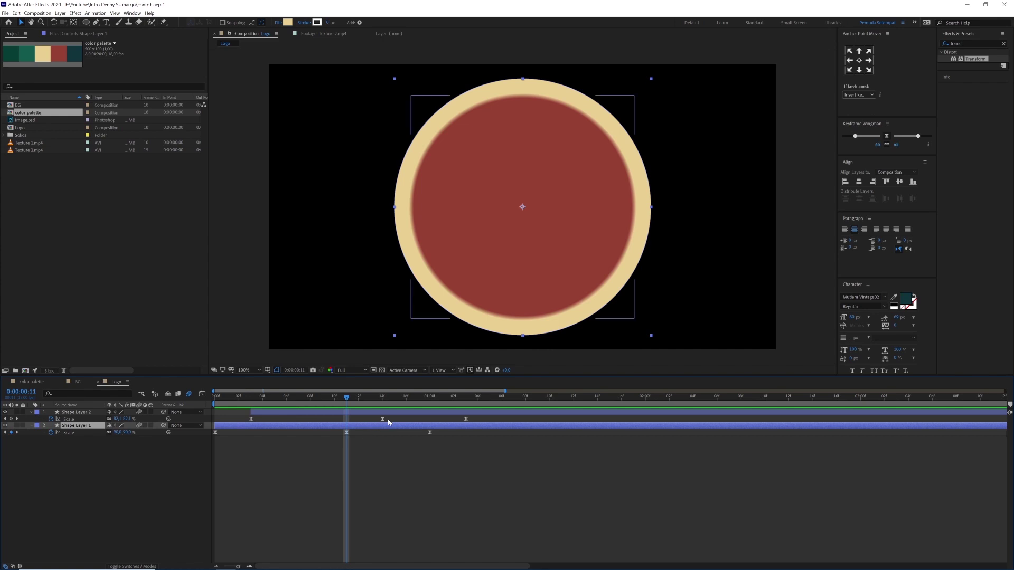
pyautogui.moveTo(384, 420); pyautogui.dragTo(351, 423)
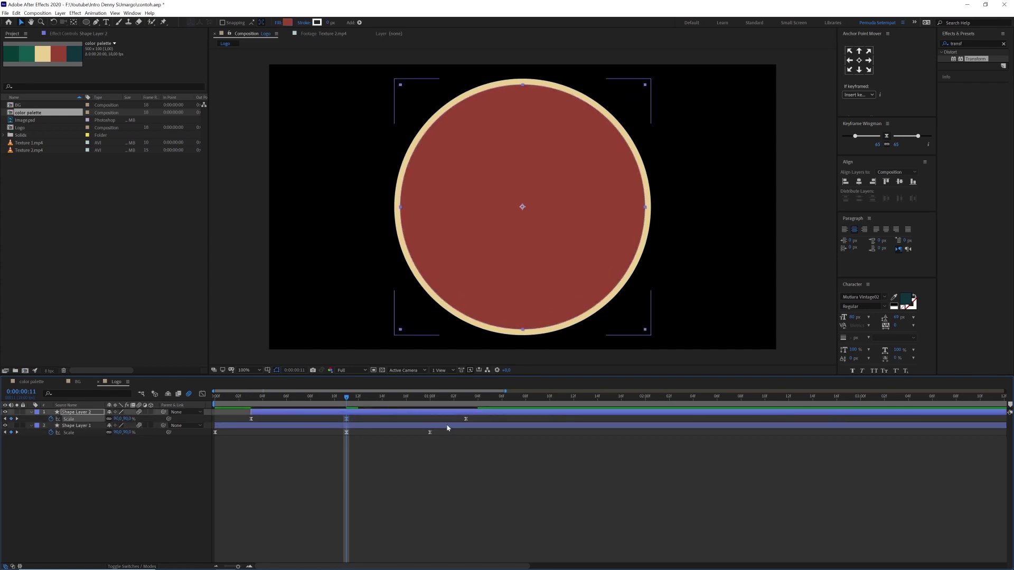
pyautogui.moveTo(467, 421); pyautogui.dragTo(430, 421)
pyautogui.click(437, 467)
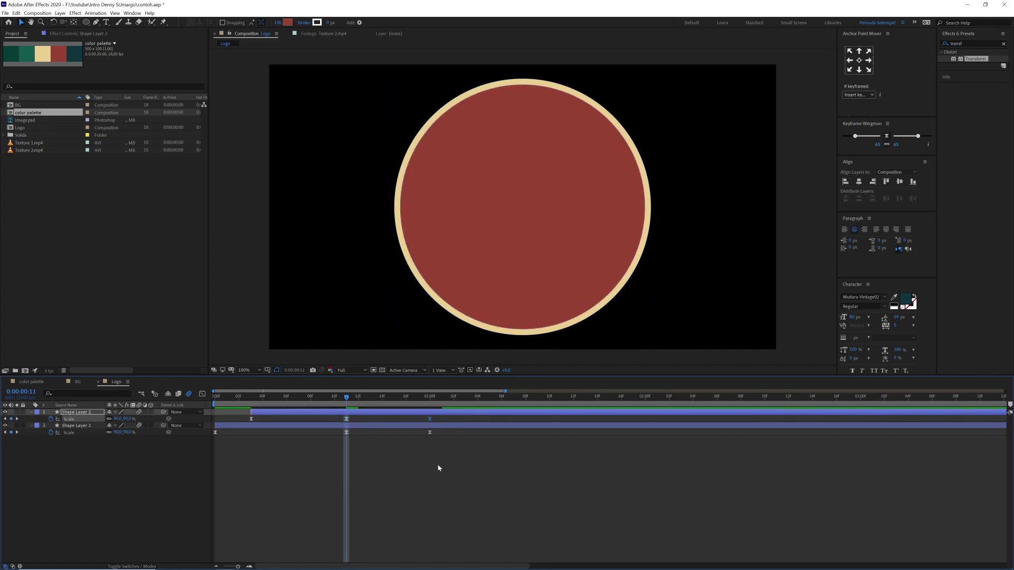
pyautogui.press('-')
pyautogui.press('space')
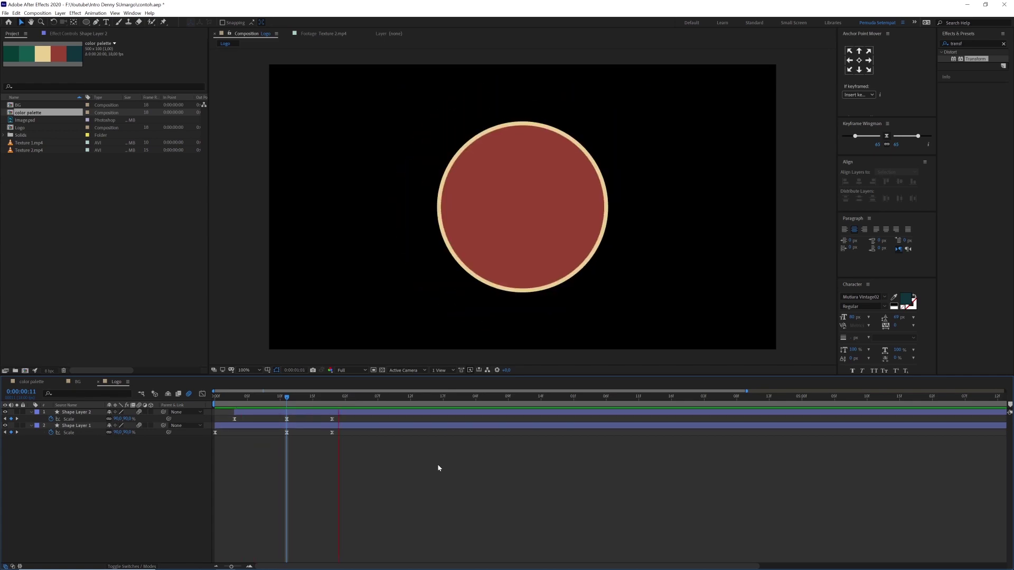
pyautogui.press('space')
# - Create a three-line text layer reading "curhat", "bang!!" and "by pemuda setempat" over the circle
pyautogui.click(365, 396)
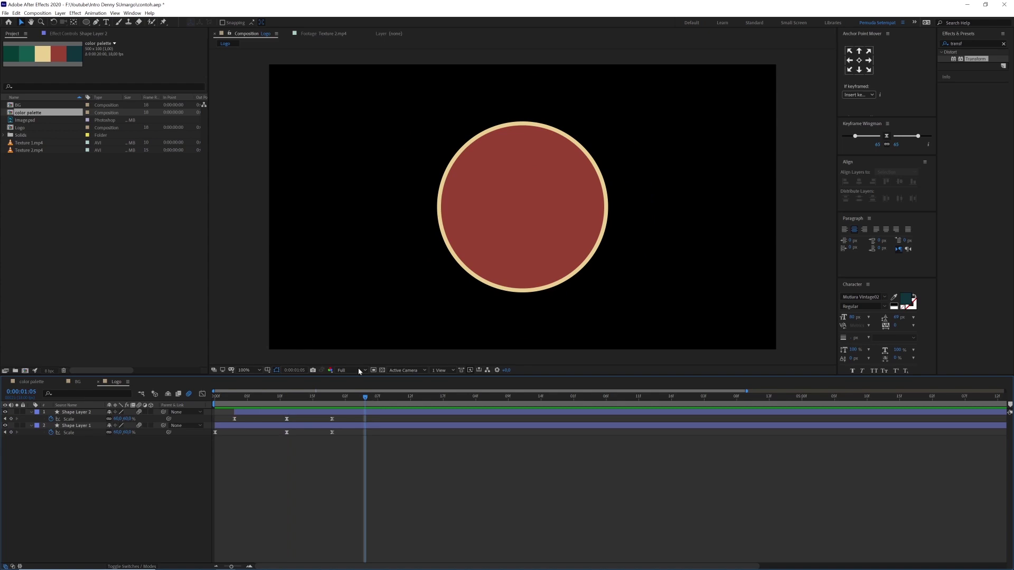
pyautogui.click(106, 22)
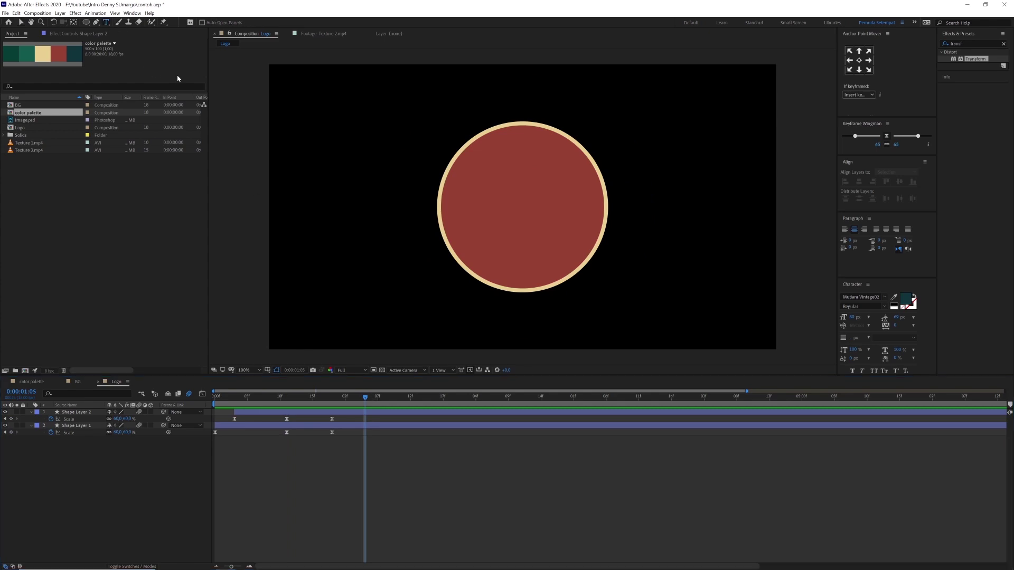
pyautogui.click(415, 250)
pyautogui.write('curhatbang')
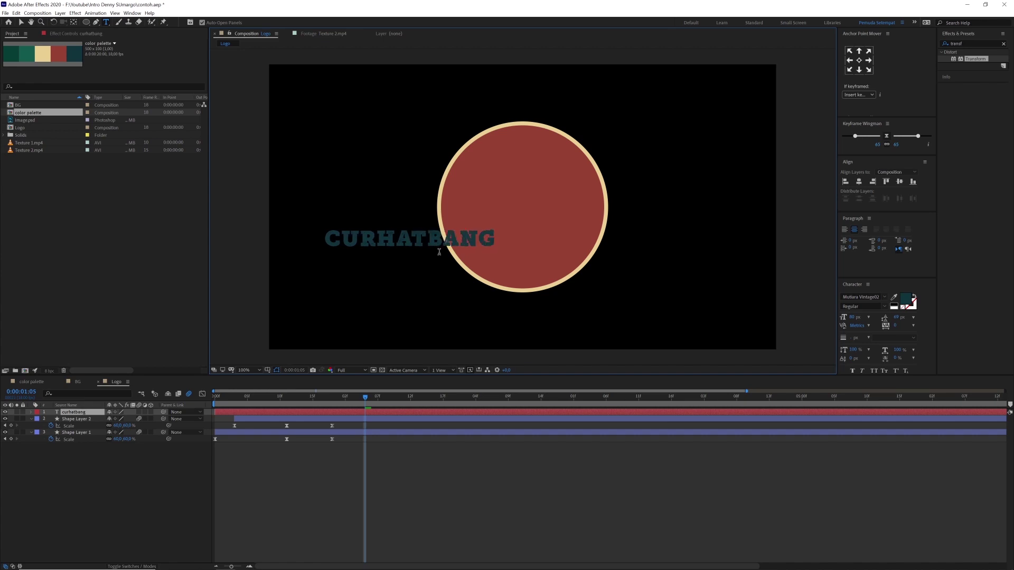
pyautogui.press('Return')
pyautogui.click(439, 252)
pyautogui.write('!!')
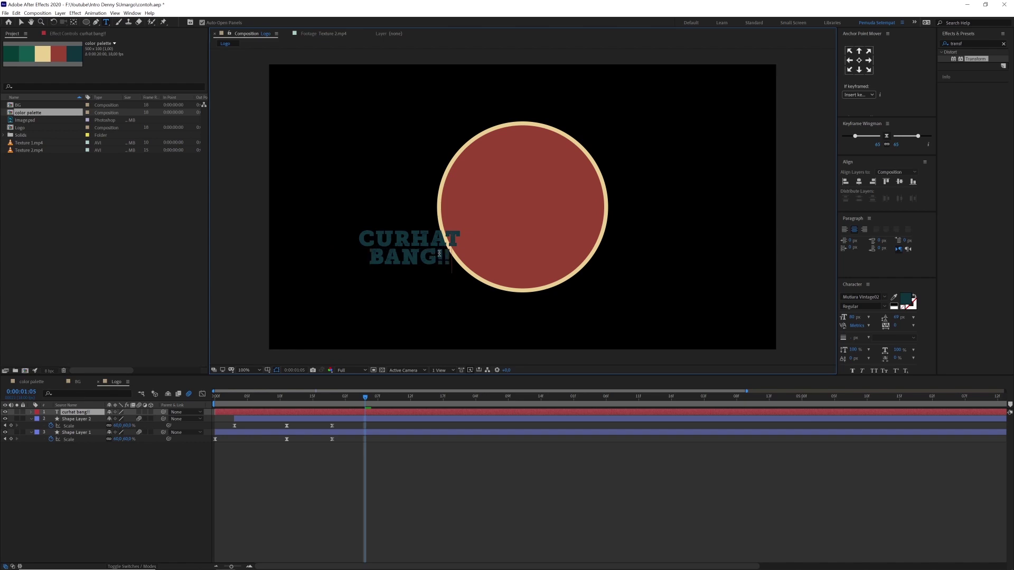
pyautogui.press('Return')
pyautogui.write('by pemuda setempat')
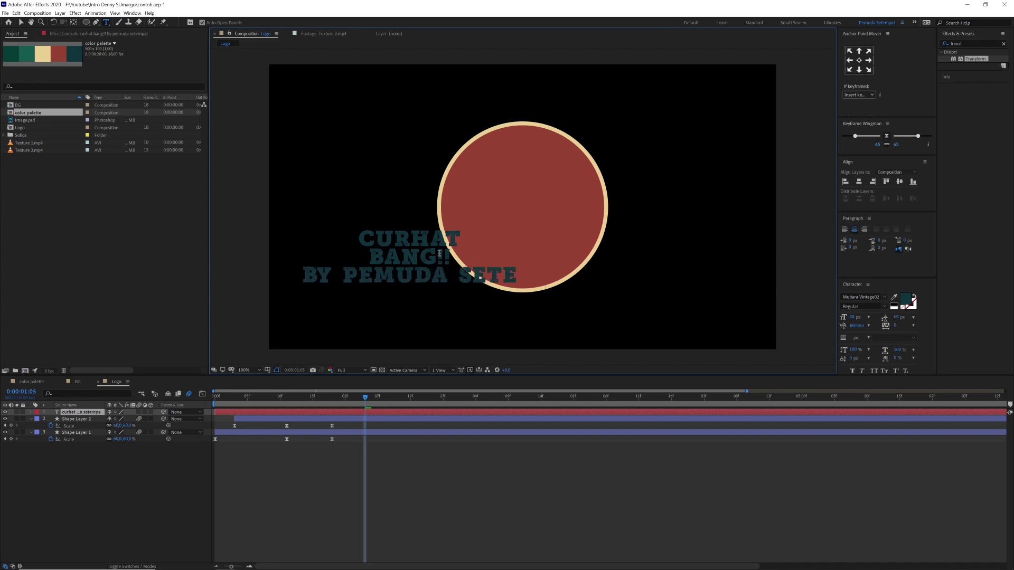
# - Capitalize the initial letters so the third text line reads "by Pemuda Setempat"
pyautogui.hotkey('ctrl', 'Left')
pyautogui.hotkey('shift', 'Right')
pyautogui.write('S')
pyautogui.hotkey('ctrl', 'Left')
pyautogui.hotkey('ctrl', 'Left')
pyautogui.hotkey('shift', 'Right')
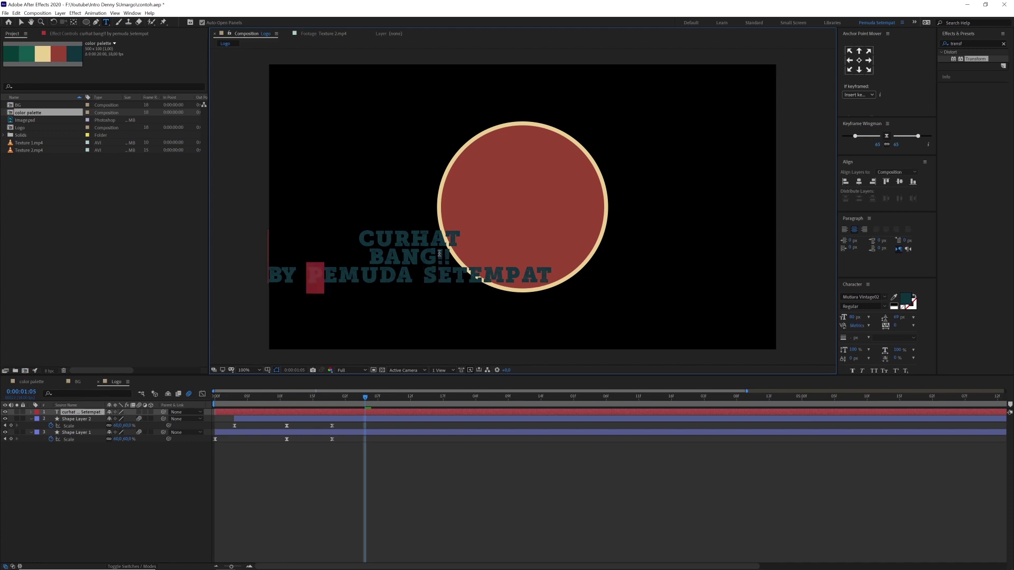
pyautogui.write('P')
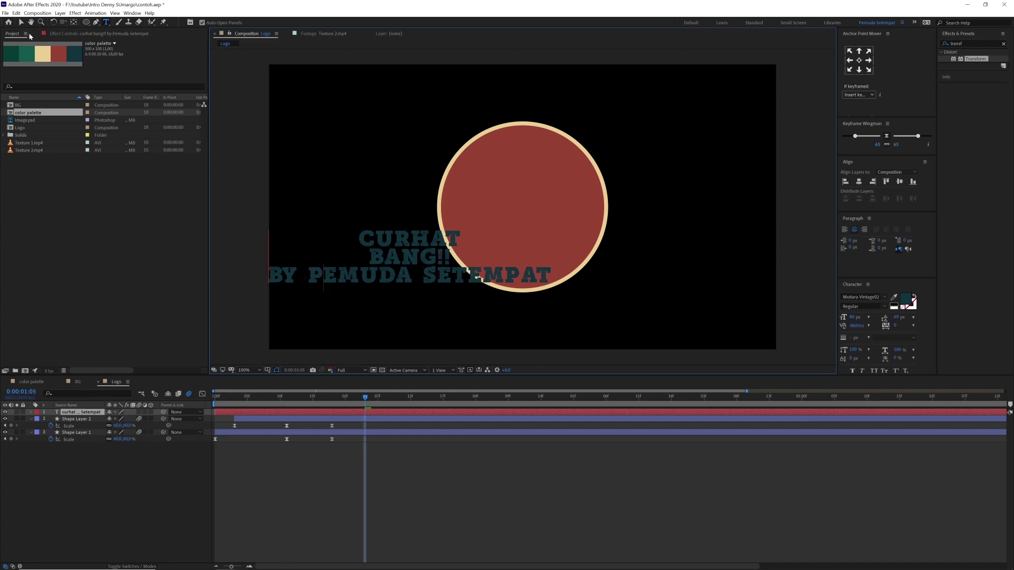
# - Change the font of the third text line, "by Pemuda Setempat", to UniSansHeavy
pyautogui.doubleClick(437, 279)
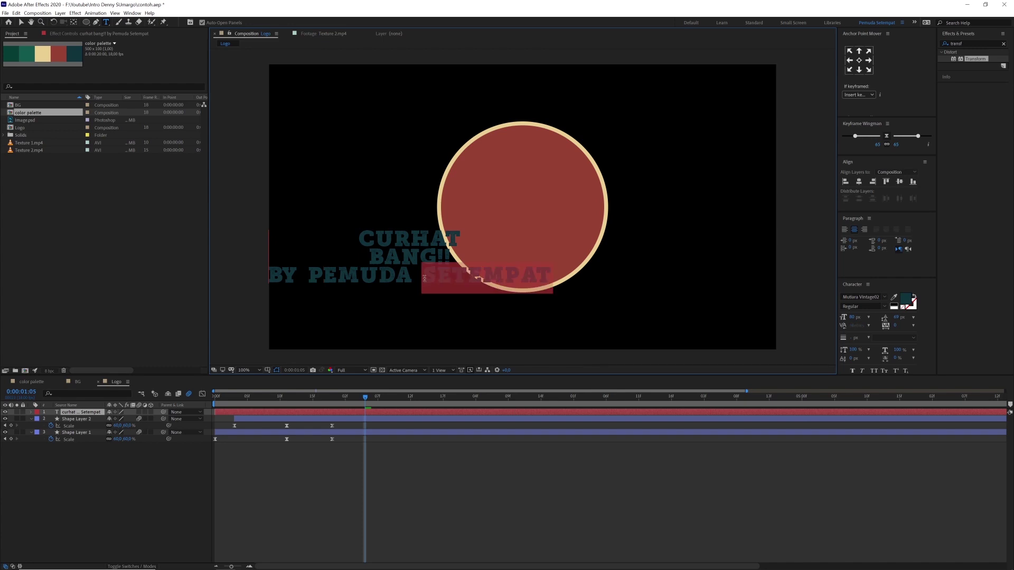
pyautogui.tripleClick(494, 277)
pyautogui.click(872, 297)
pyautogui.write('unisans')
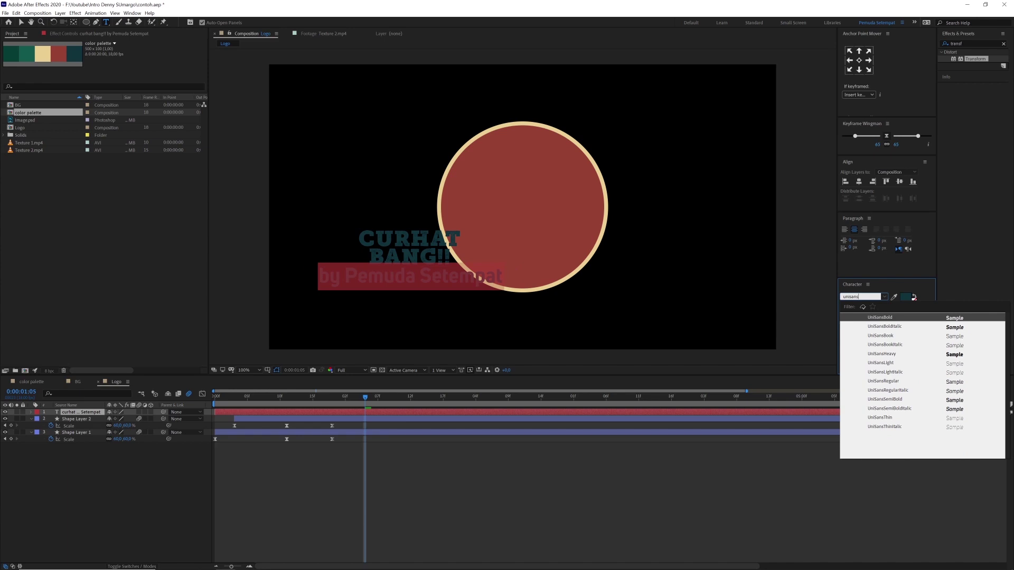
pyautogui.click(881, 355)
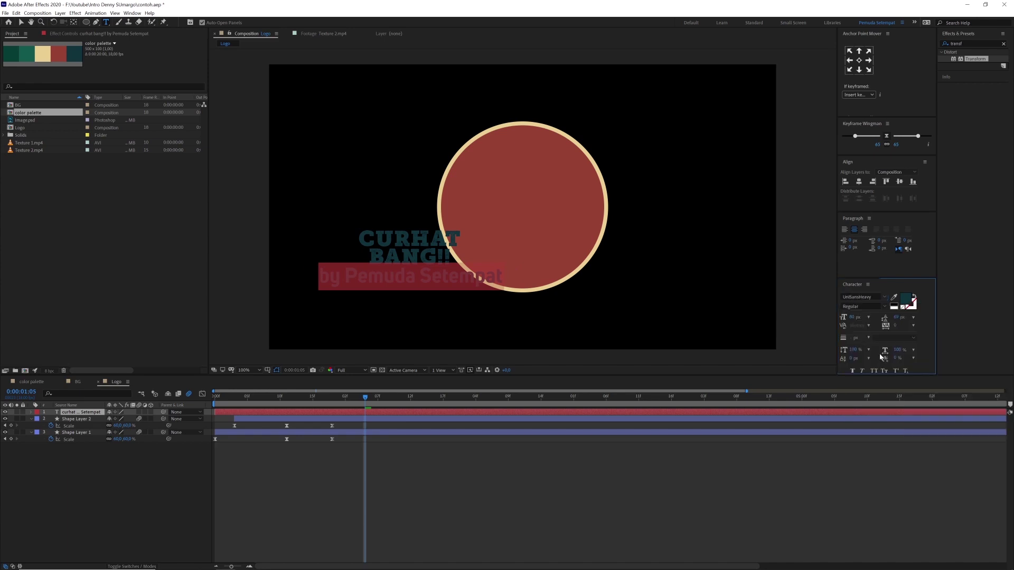
# - Set the third text line's font size and leading both to 30 px
pyautogui.click(852, 317)
pyautogui.write('30')
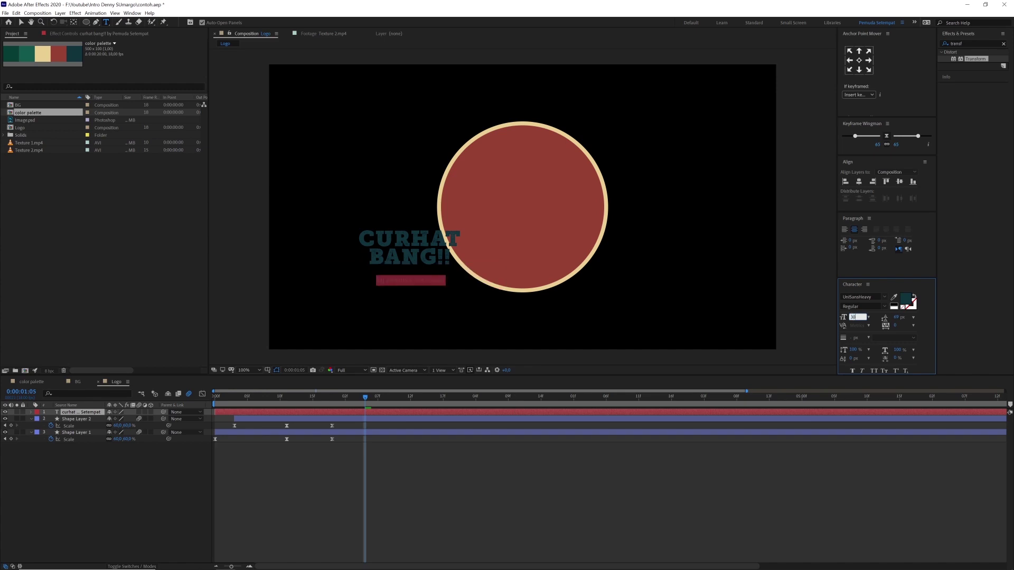
pyautogui.press('Tab')
pyautogui.write('30')
pyautogui.press('Return')
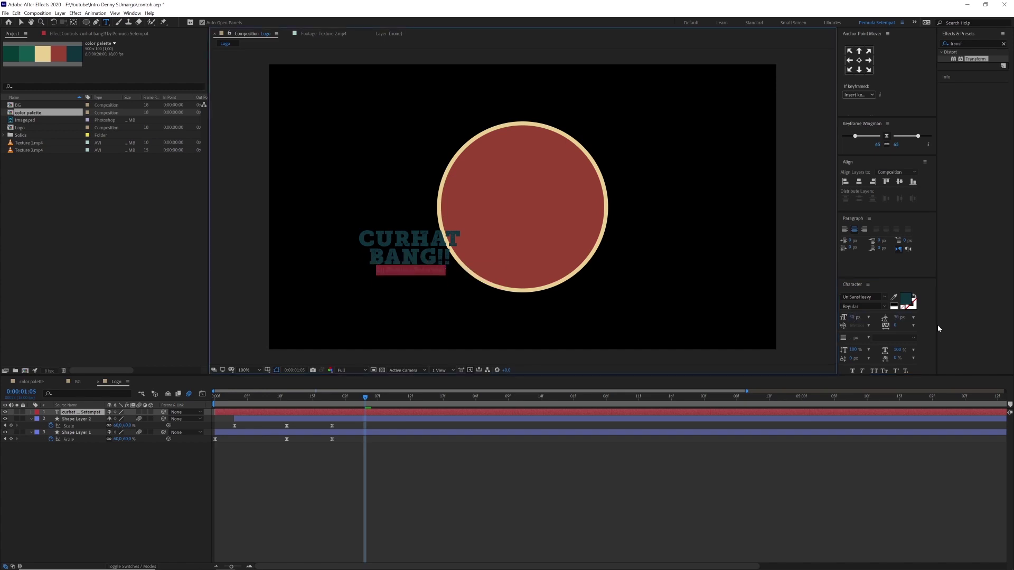
pyautogui.press('Escape')
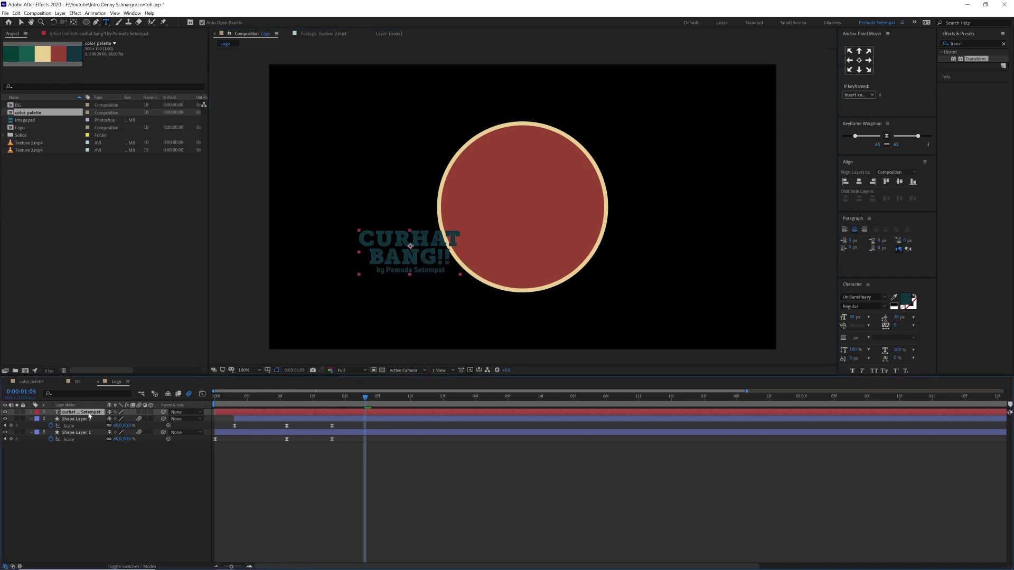
# - Recolor the whole text layer with the cream sampled from the circle's outer ring
pyautogui.click(894, 296)
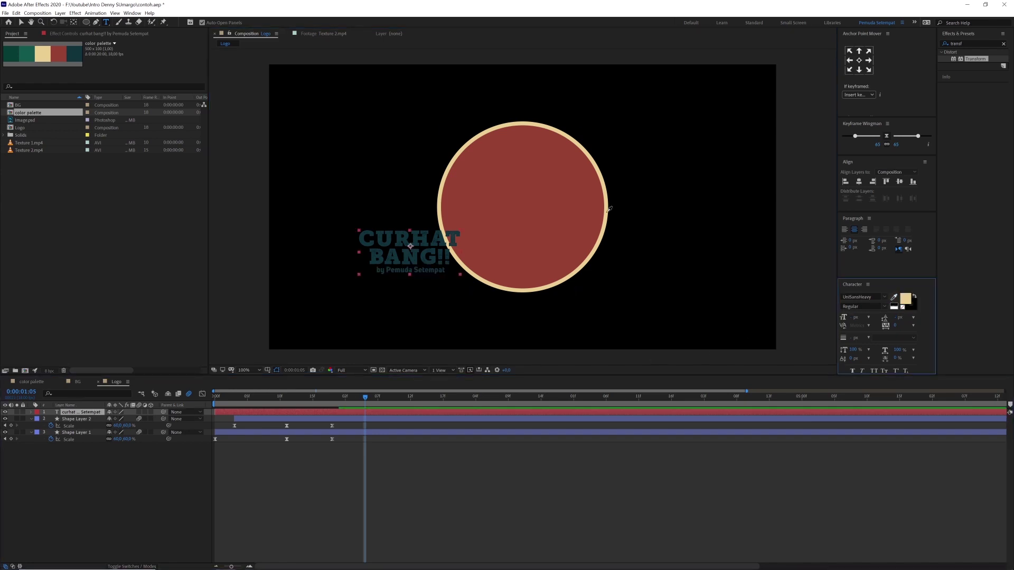
pyautogui.click(610, 211)
pyautogui.click(21, 22)
pyautogui.doubleClick(413, 240)
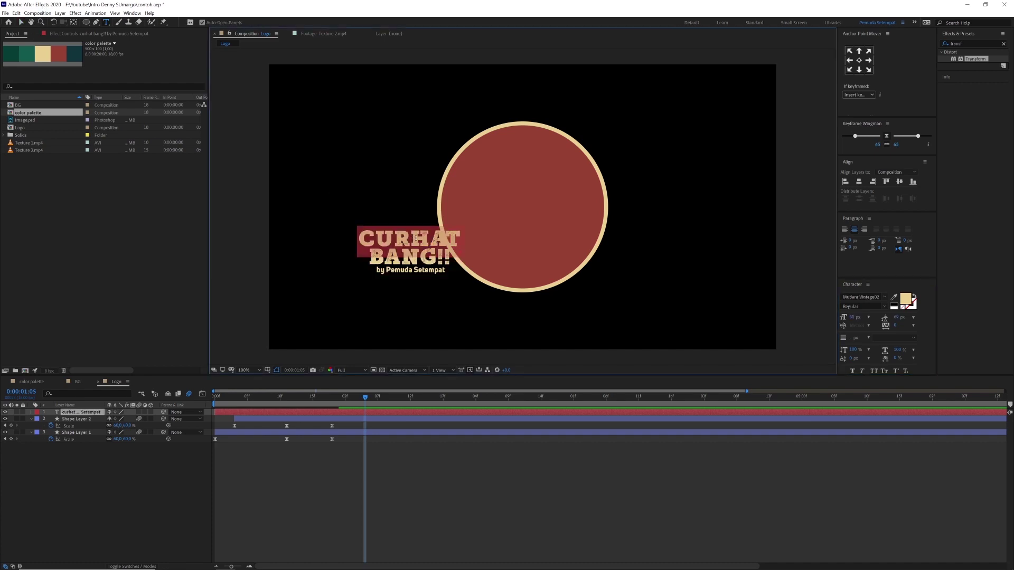
pyautogui.click(413, 240)
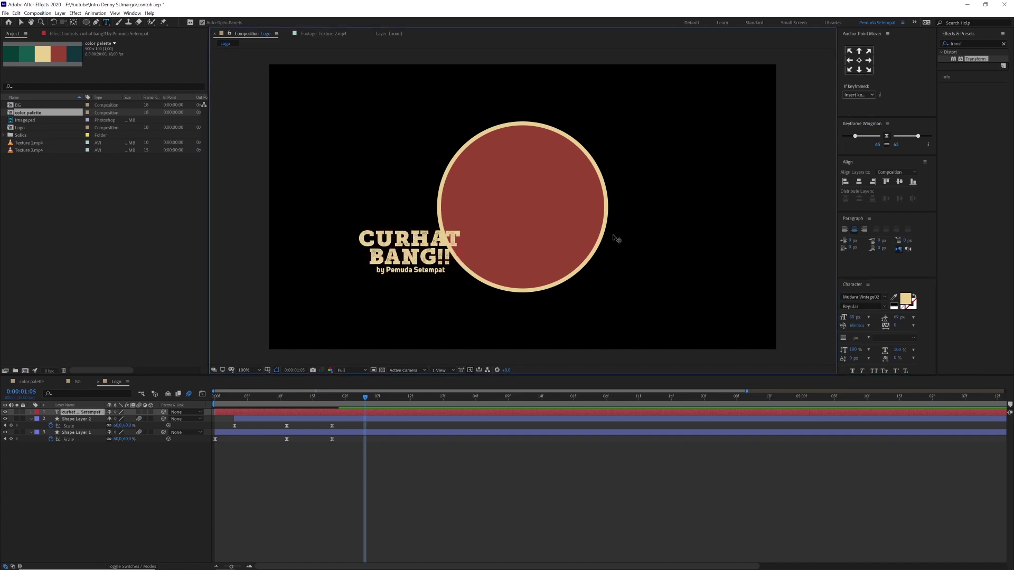
# - Center the text layer horizontally and vertically in the composition
pyautogui.click(23, 22)
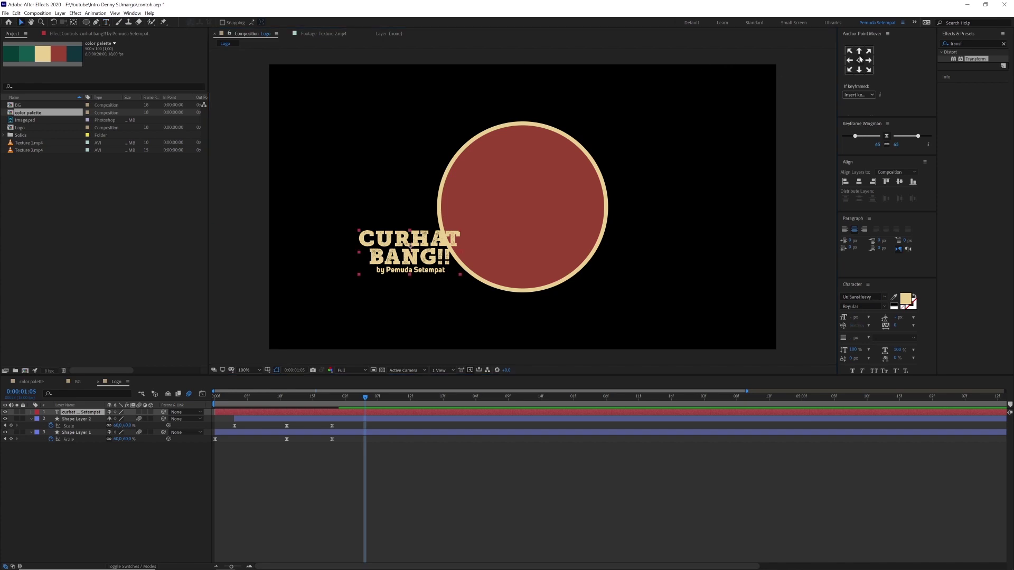
pyautogui.click(859, 181)
pyautogui.click(899, 181)
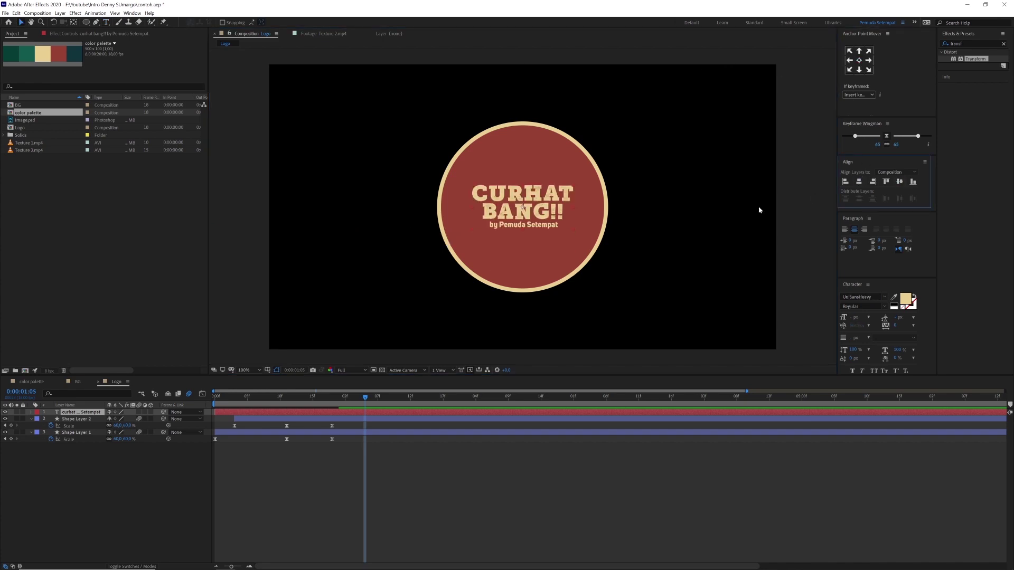
# - Enlarge the text until it extends slightly beyond the circle's sides, and place it over the circle's lower half
pyautogui.moveTo(535, 240); pyautogui.dragTo(639, 225)
pyautogui.moveTo(597, 257); pyautogui.dragTo(597, 242)
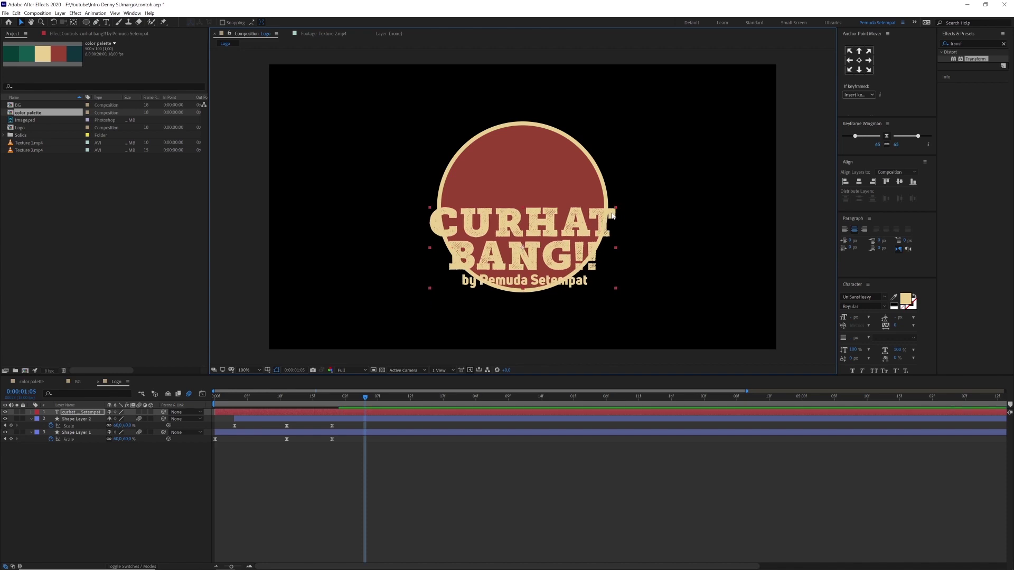
pyautogui.moveTo(616, 208); pyautogui.dragTo(582, 224)
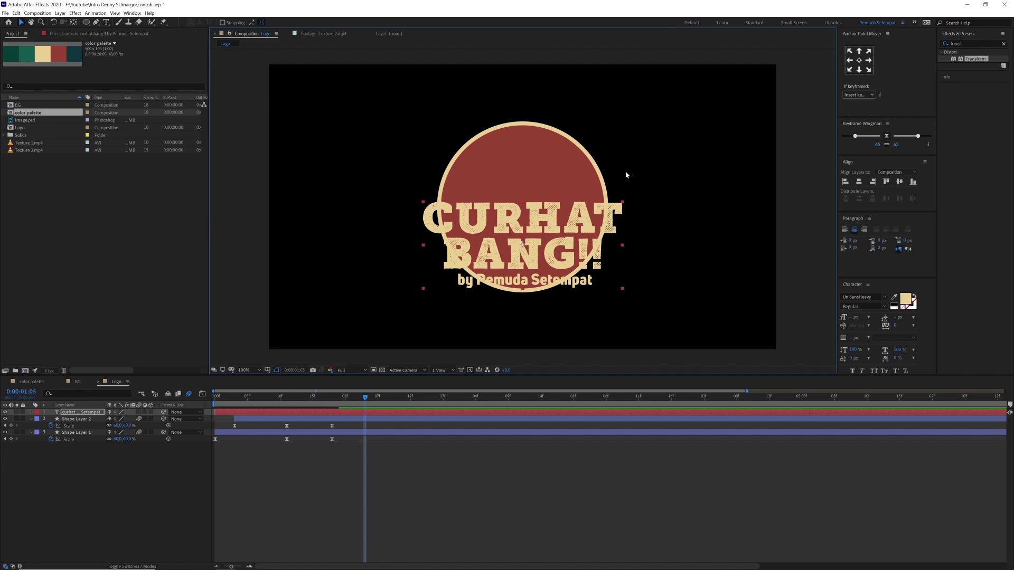
# - Find the Long Shadow Pemuda Setempat animation preset and apply it to the text layer
pyautogui.doubleClick(958, 43)
pyautogui.write('long shad')
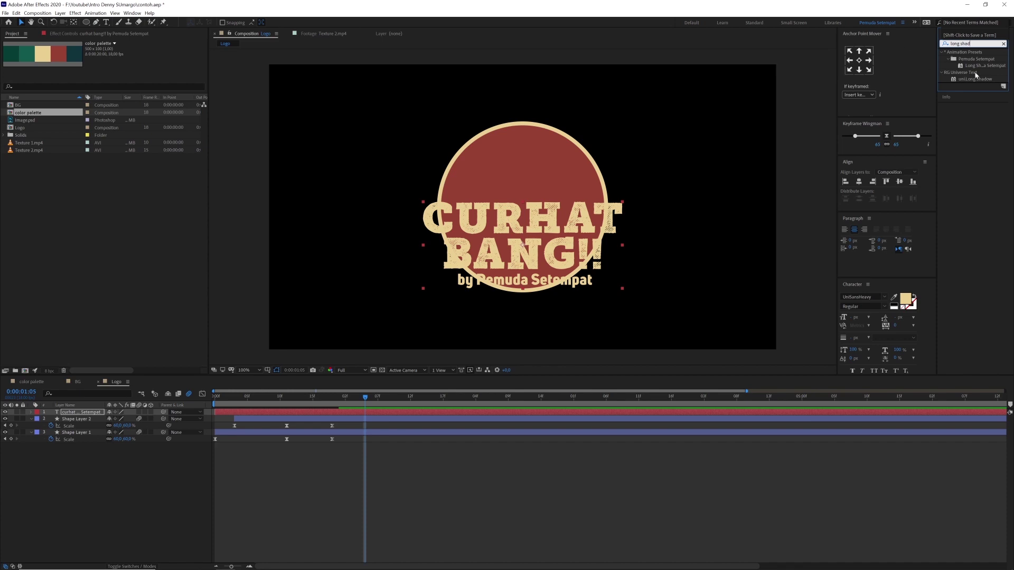
pyautogui.click(984, 66)
pyautogui.moveTo(983, 65); pyautogui.dragTo(543, 216)
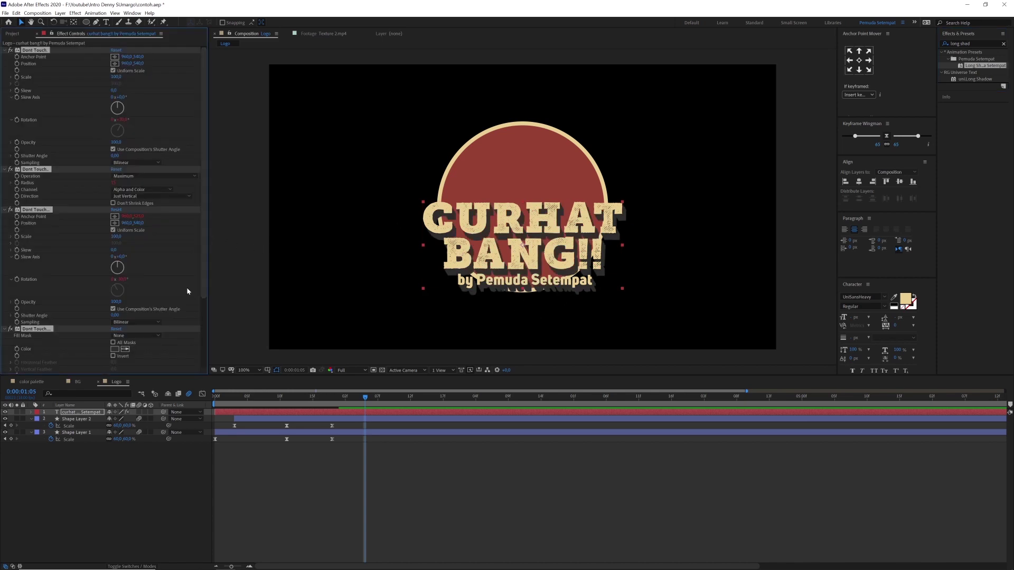
# - Collapse the preset's effects and increase the Long Shadow Control slider to lengthen the text's shadow
pyautogui.keyDown('ctrl'); pyautogui.click(4, 51); pyautogui.keyUp('ctrl')
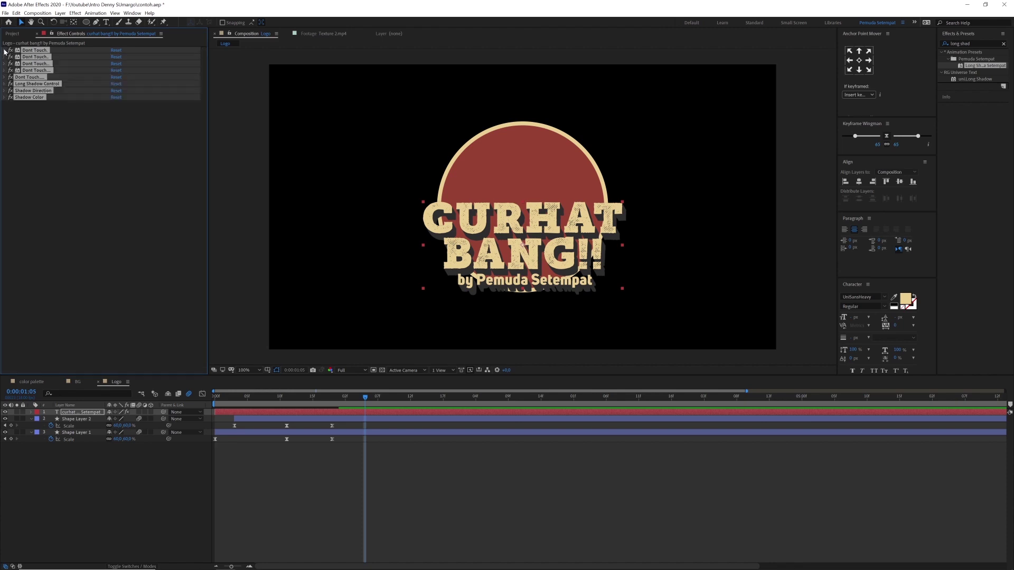
pyautogui.click(48, 158)
pyautogui.click(12, 84)
pyautogui.click(5, 84)
pyautogui.moveTo(115, 91); pyautogui.dragTo(148, 102)
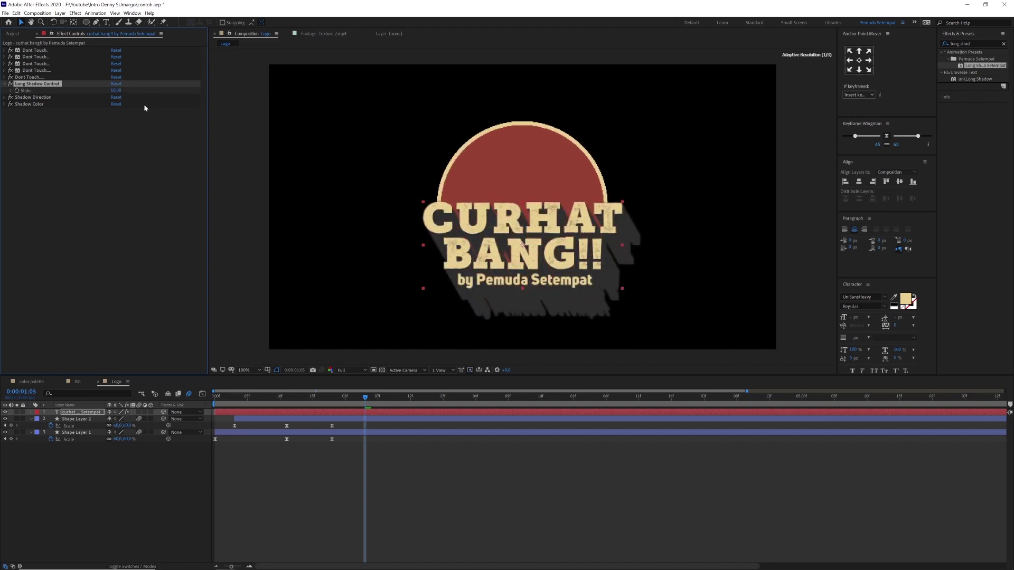
# - Try a different Shadow Direction angle for the text's long shadow
pyautogui.click(4, 97)
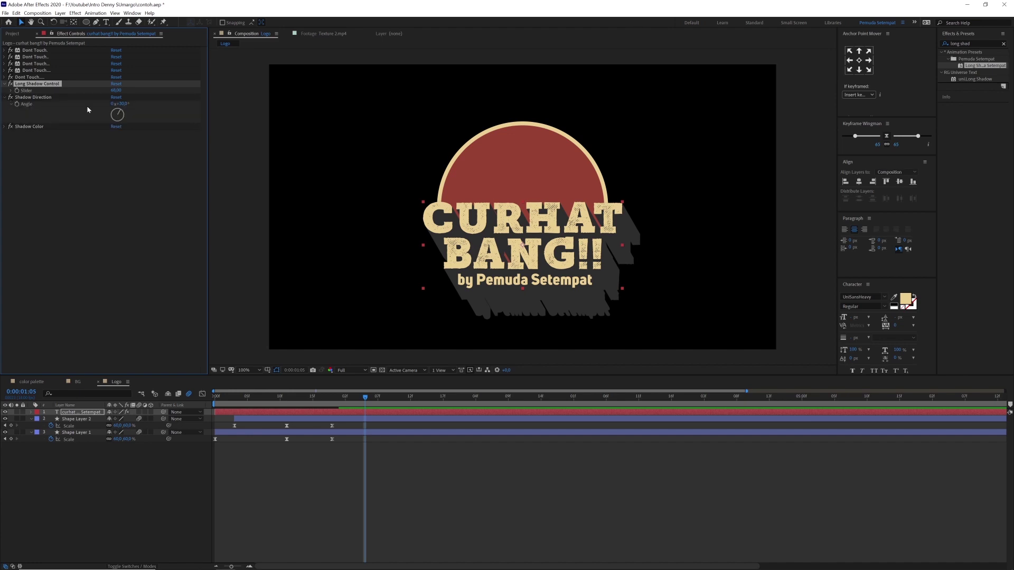
pyautogui.moveTo(120, 104)
pyautogui.mouseDown()
pyautogui.moveTo(137, 108)
pyautogui.moveTo(124, 108)
pyautogui.mouseUp()
pyautogui.click(37, 83)
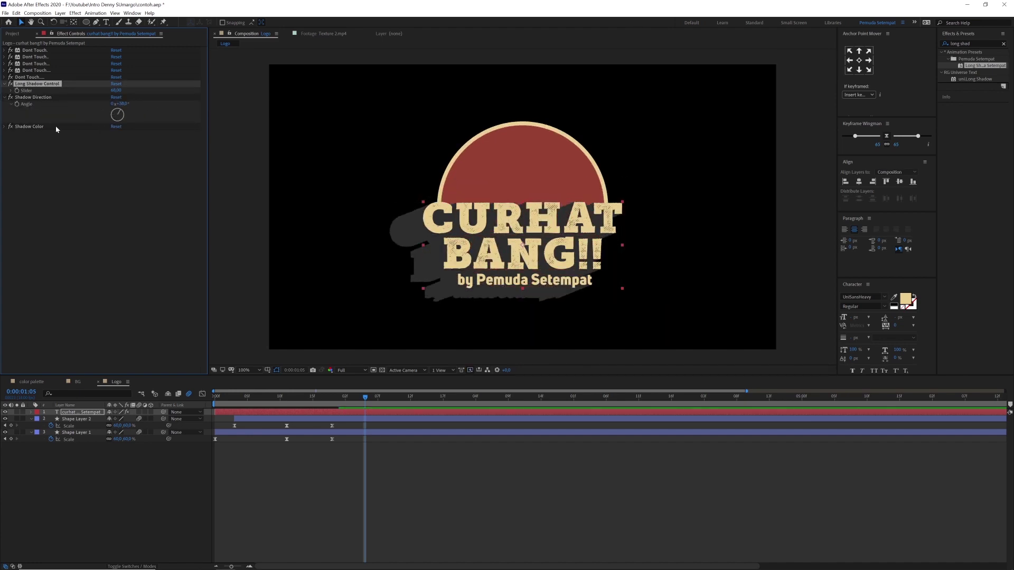
# - Expand the Shadow Color effect and copy the hex code of the dark teal swatch from the color palette composition
pyautogui.click(4, 127)
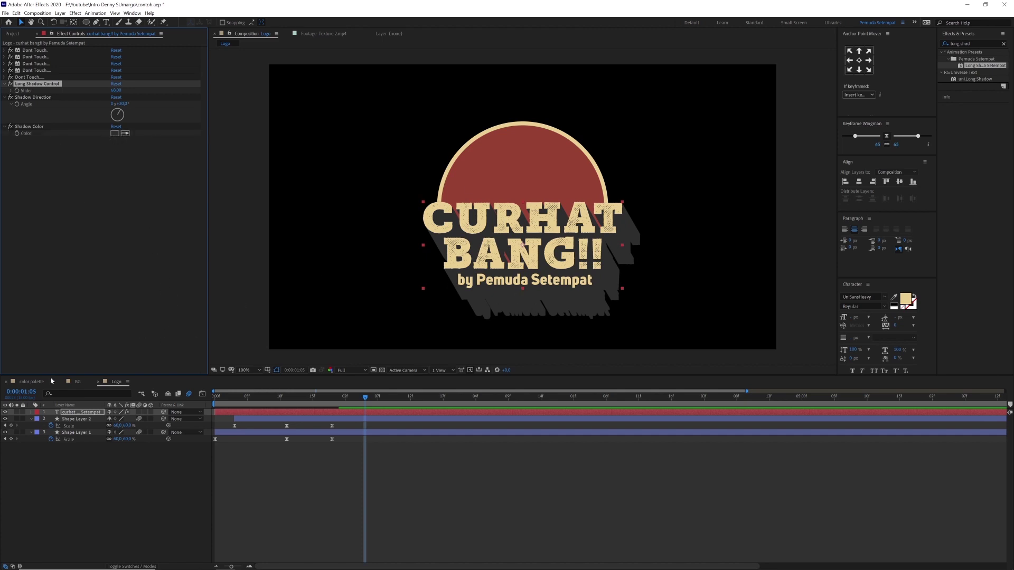
pyautogui.click(32, 381)
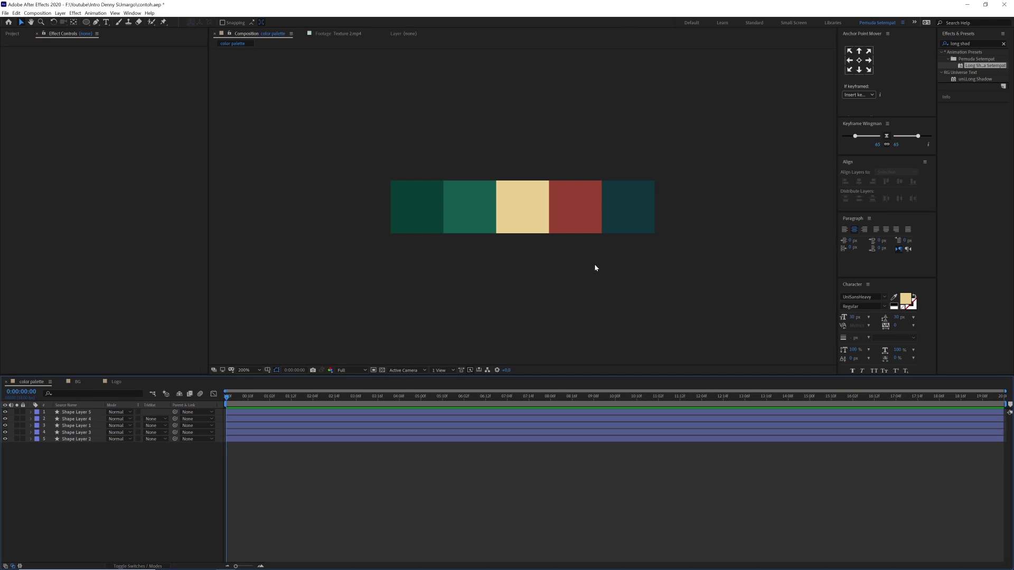
pyautogui.click(629, 211)
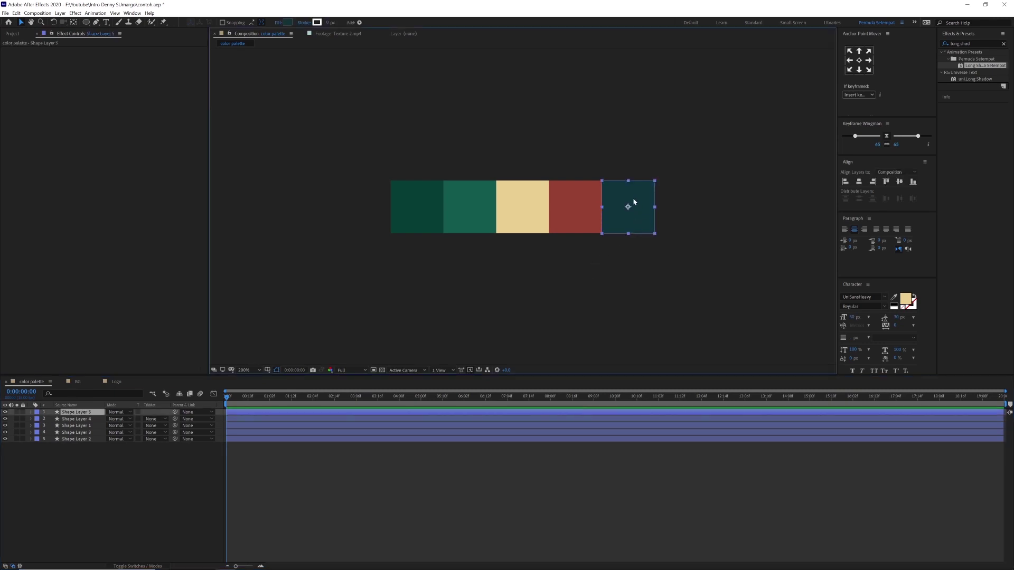
pyautogui.click(286, 22)
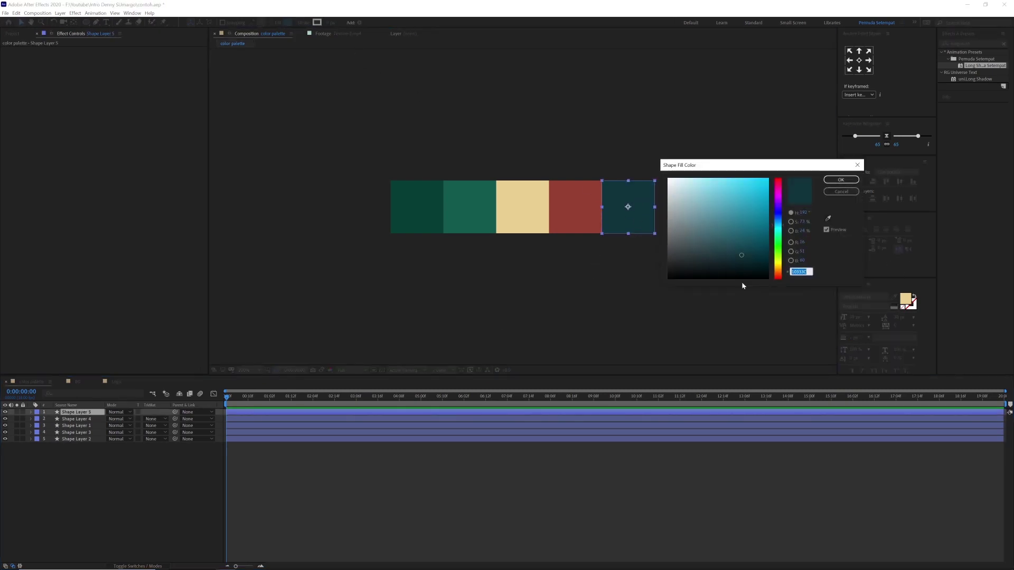
pyautogui.click(841, 180)
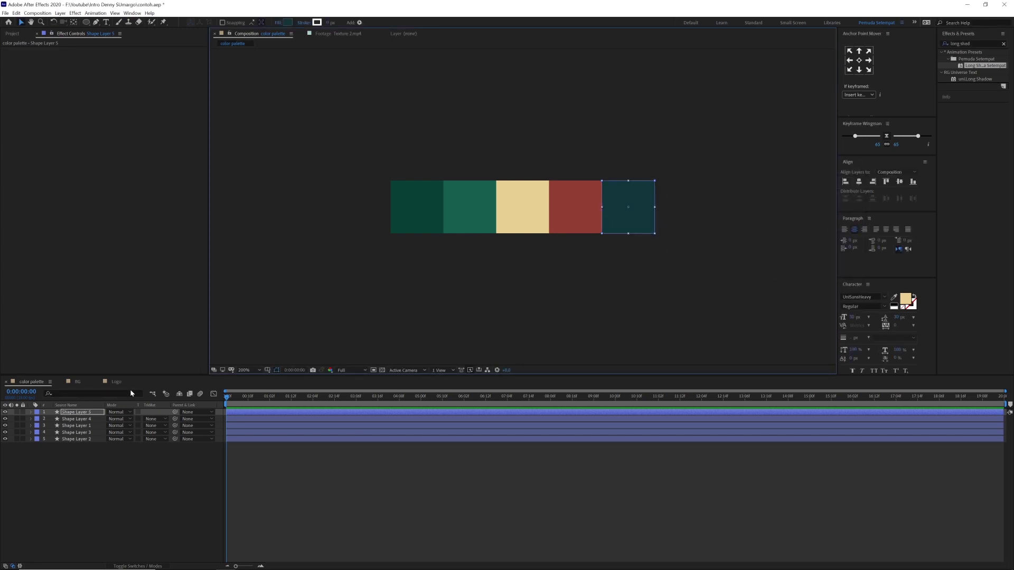
# - Set the text's Shadow Color to dark teal 10333C in the Logo composition
pyautogui.click(116, 381)
pyautogui.click(124, 158)
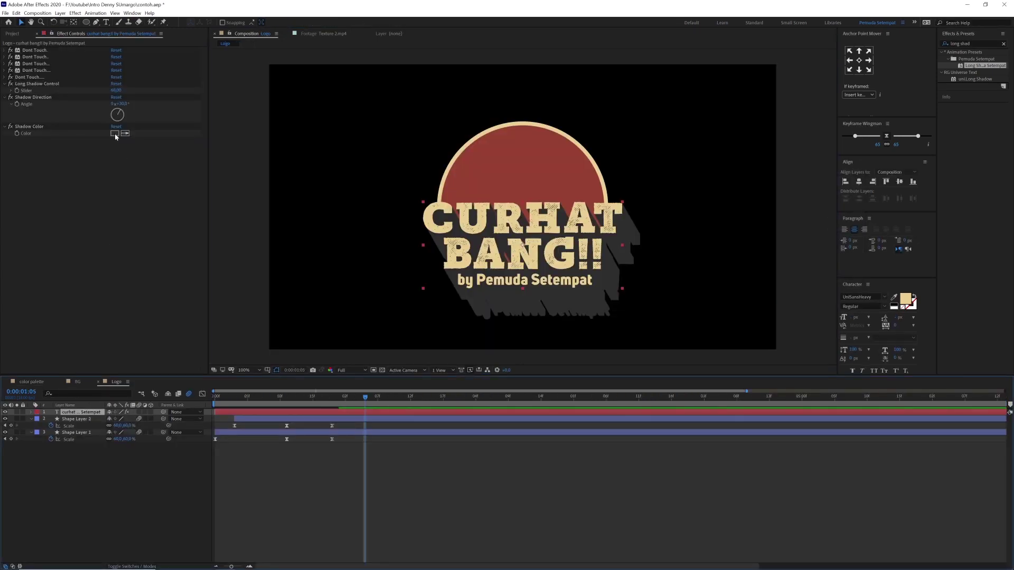
pyautogui.click(115, 135)
pyautogui.write('10333C')
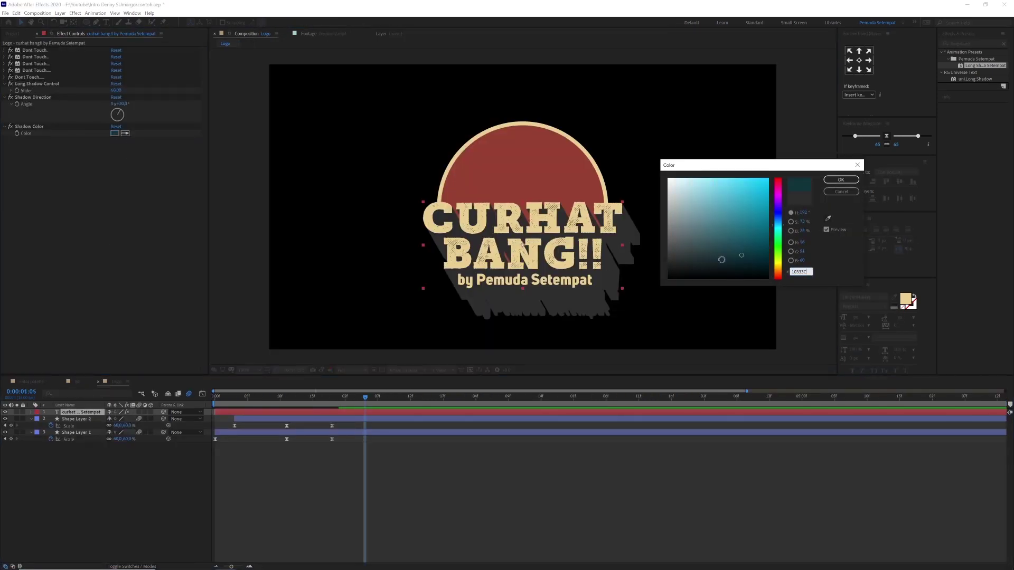
pyautogui.click(841, 180)
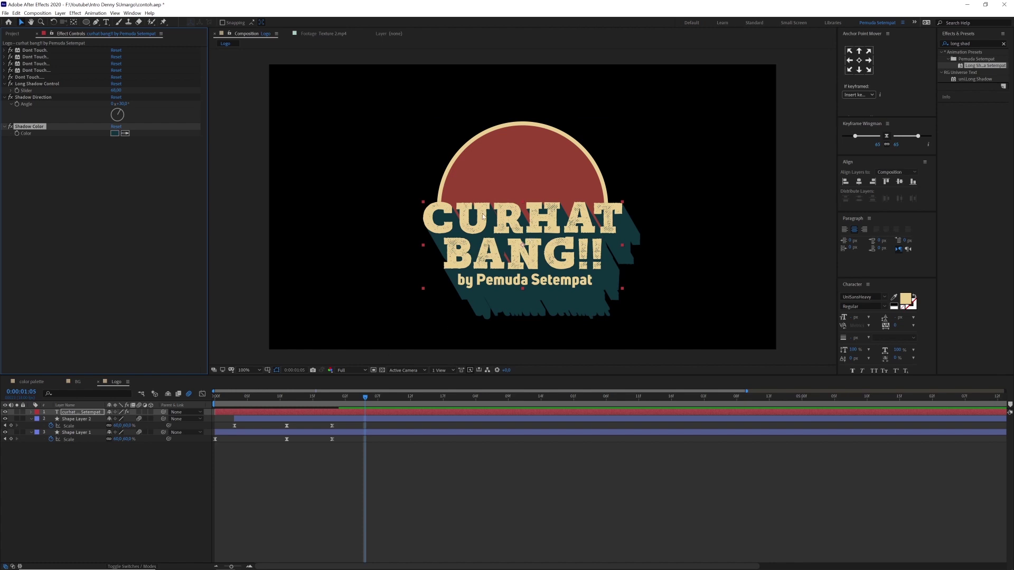
# - Add a Scale animator to the text layer and set its Scale to 0%
pyautogui.click(31, 413)
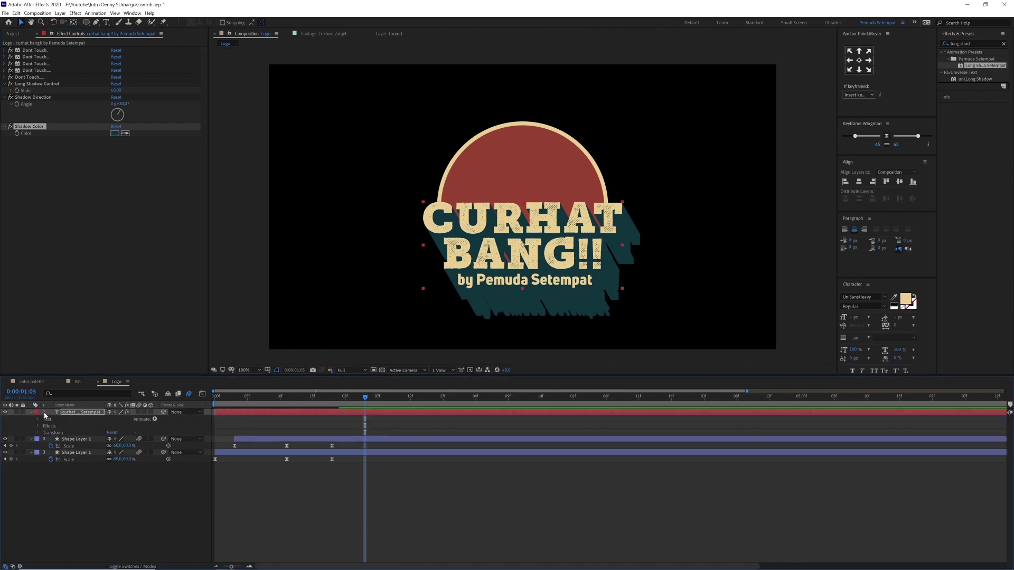
pyautogui.click(154, 420)
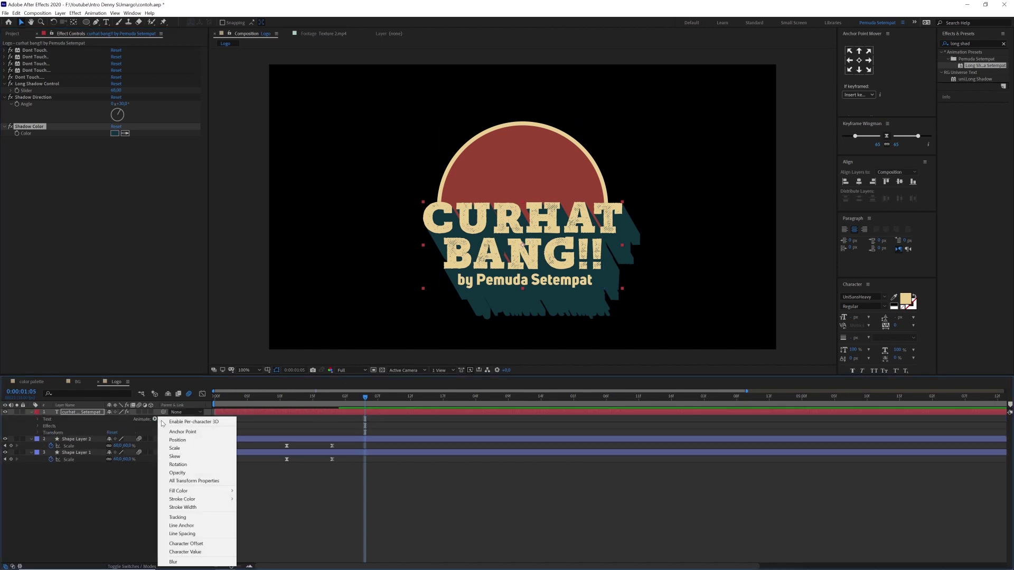
pyautogui.click(178, 449)
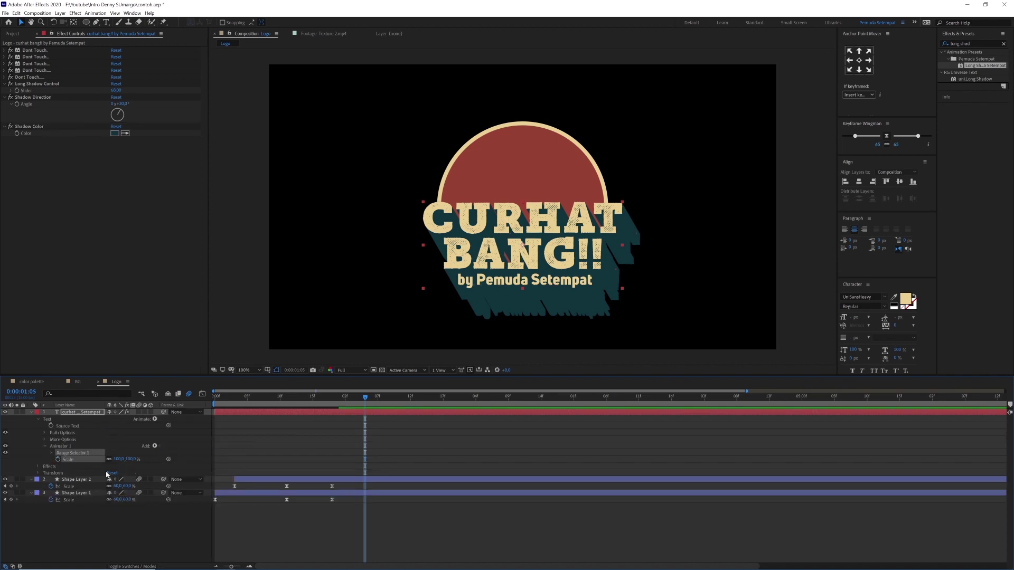
pyautogui.click(119, 460)
pyautogui.write('0')
pyautogui.press('Return')
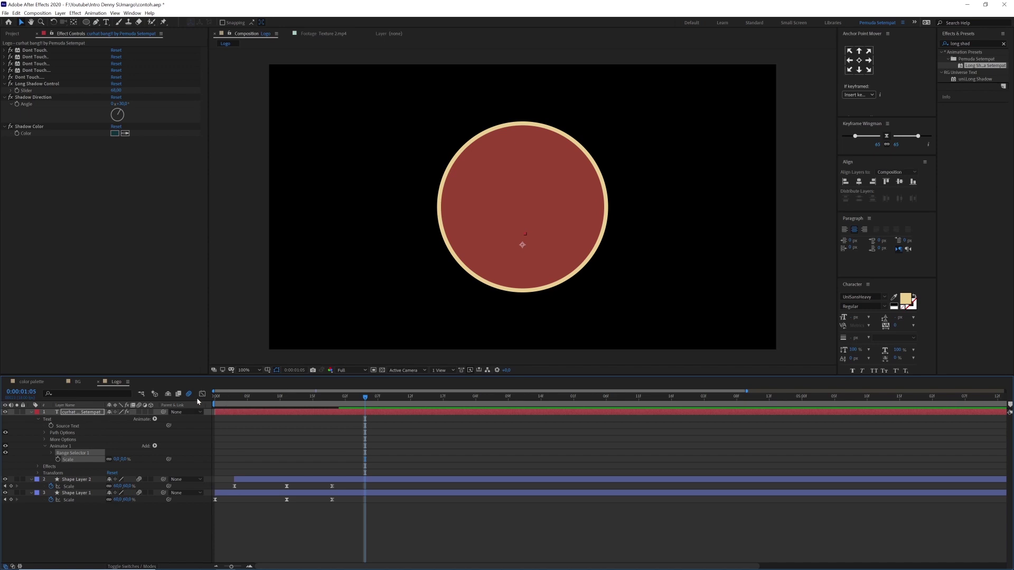
# - Add an Offset keyframe of -100% to the animator's Range Selector 1 at 0:00:00:00
pyautogui.moveTo(227, 398); pyautogui.dragTo(200, 399)
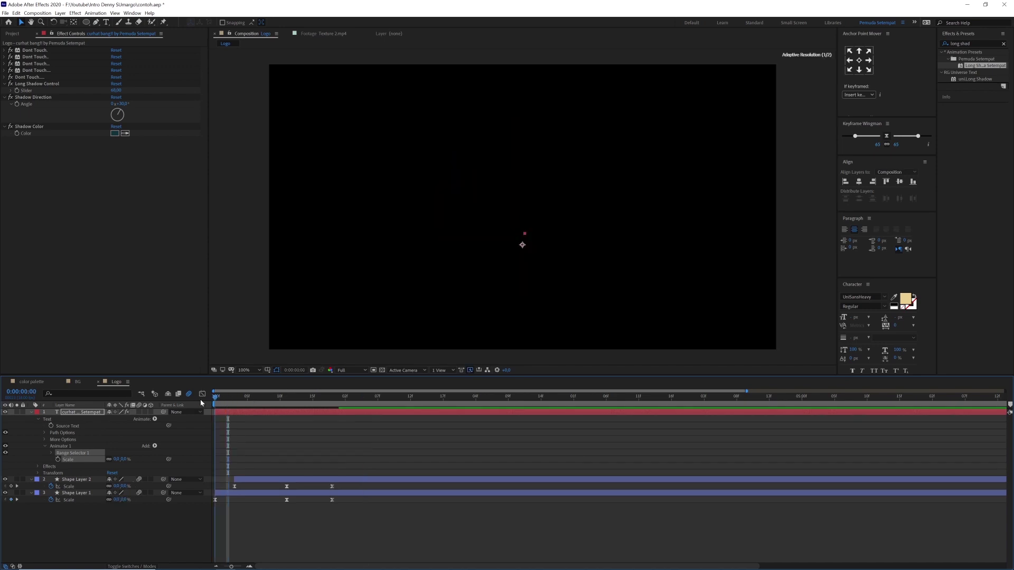
pyautogui.click(51, 453)
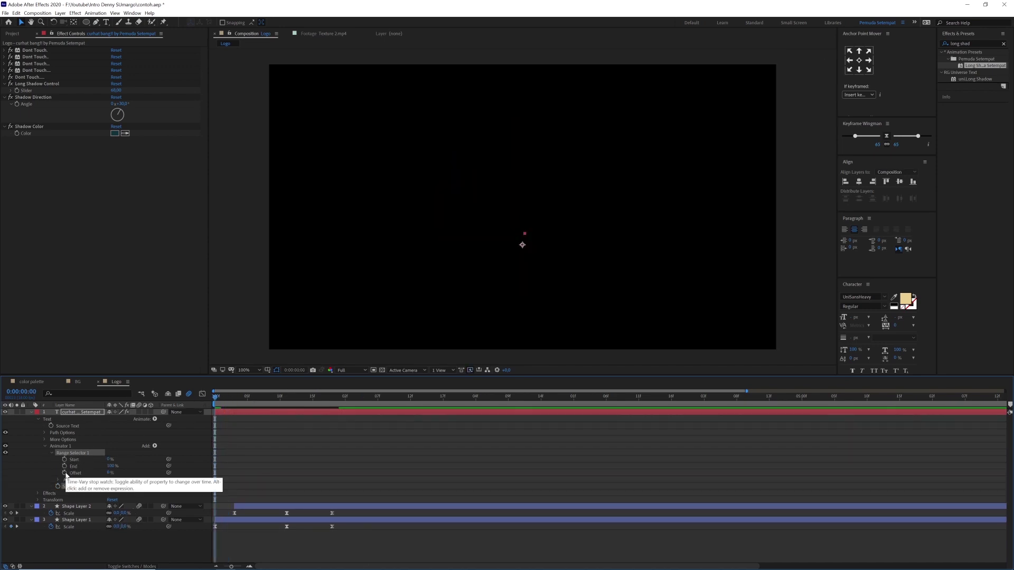
pyautogui.click(64, 474)
pyautogui.moveTo(109, 473); pyautogui.dragTo(56, 474)
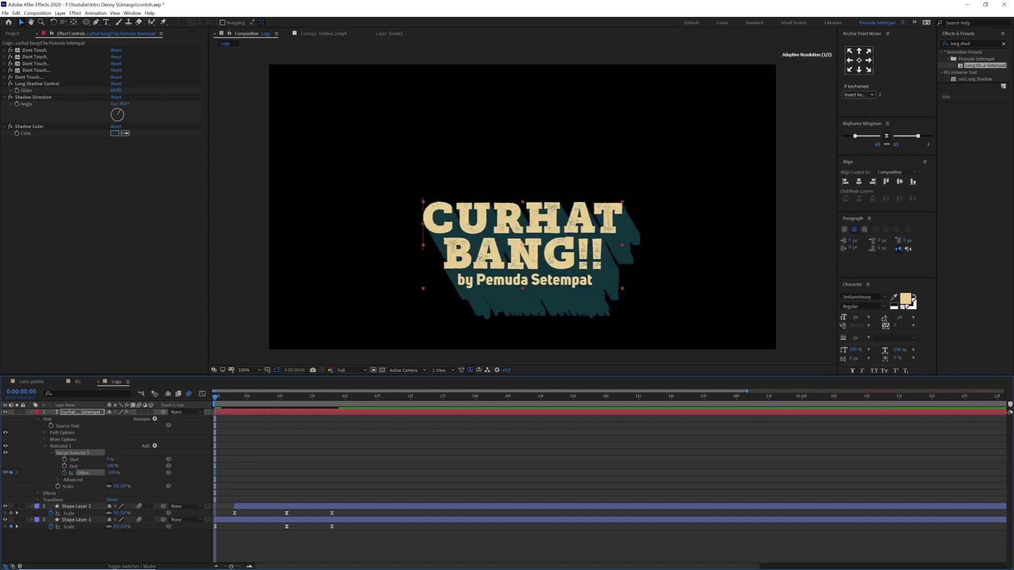
# - Add a second Range Selector 1 Offset keyframe of 100% at 0:00:01:00
pyautogui.moveTo(272, 397); pyautogui.dragTo(306, 398)
pyautogui.press('=')
pyautogui.click(355, 400)
pyautogui.moveTo(112, 473); pyautogui.dragTo(347, 463)
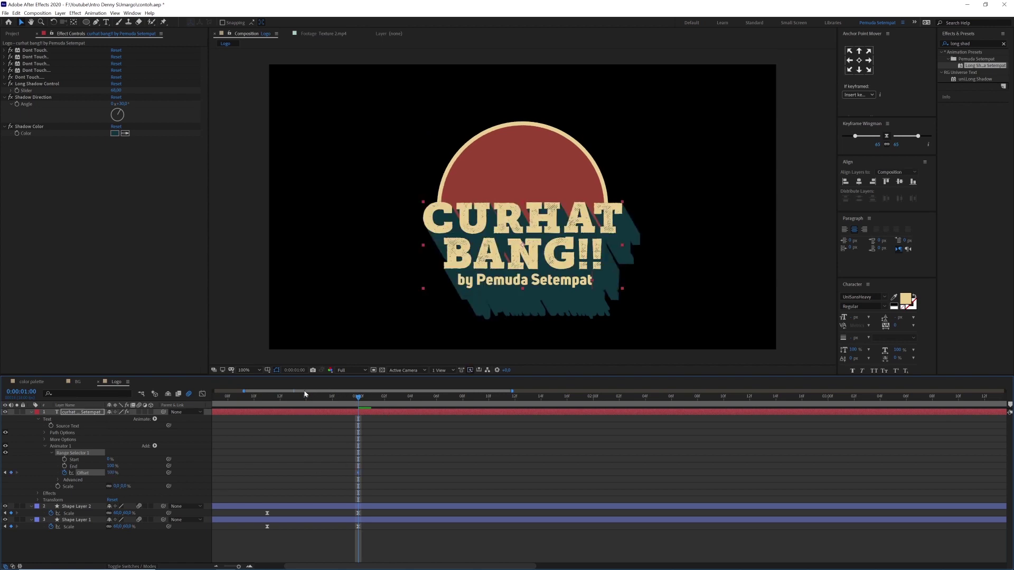
# - Set Range Selector 1's Advanced Shape to Ramp Up with Ease High and Ease Low at 65%
pyautogui.moveTo(290, 392); pyautogui.dragTo(215, 395)
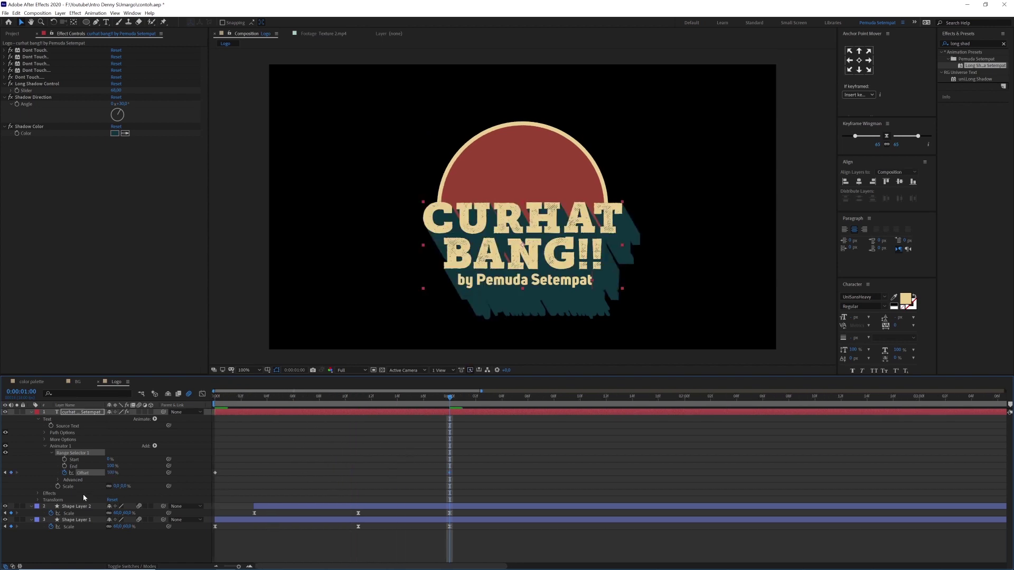
pyautogui.click(59, 480)
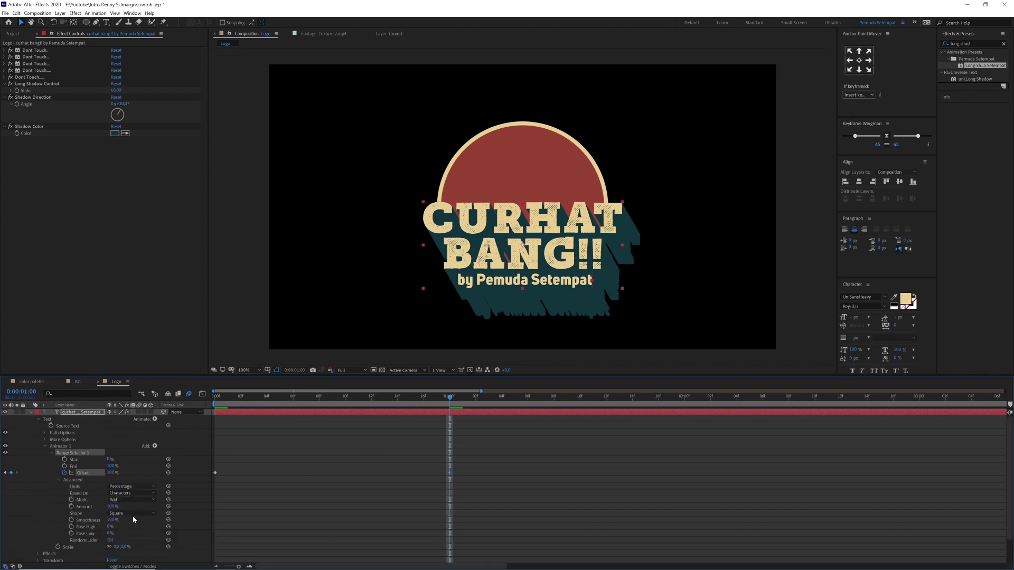
pyautogui.click(132, 514)
pyautogui.click(121, 525)
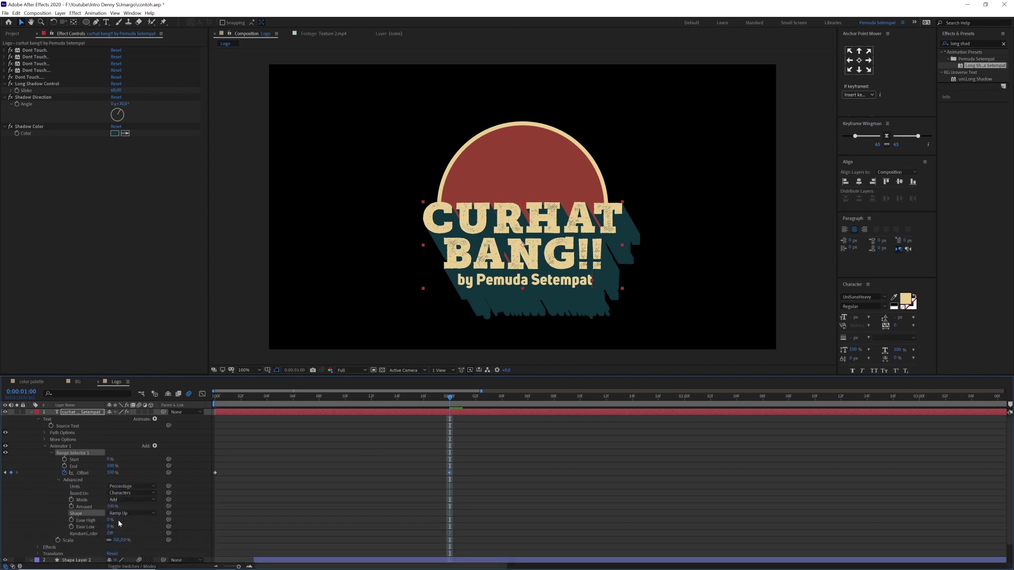
pyautogui.click(110, 520)
pyautogui.write('65')
pyautogui.press('Tab')
pyautogui.write('65')
pyautogui.press('Return')
pyautogui.press('space')
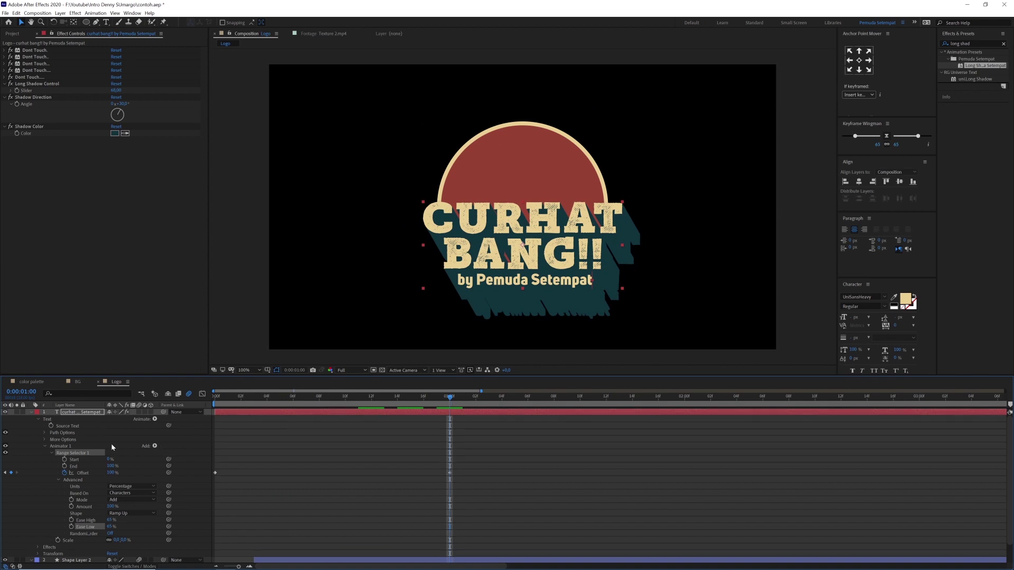
# - Set the text's Anchor Point Grouping to All and preview the character animation
pyautogui.click(44, 439)
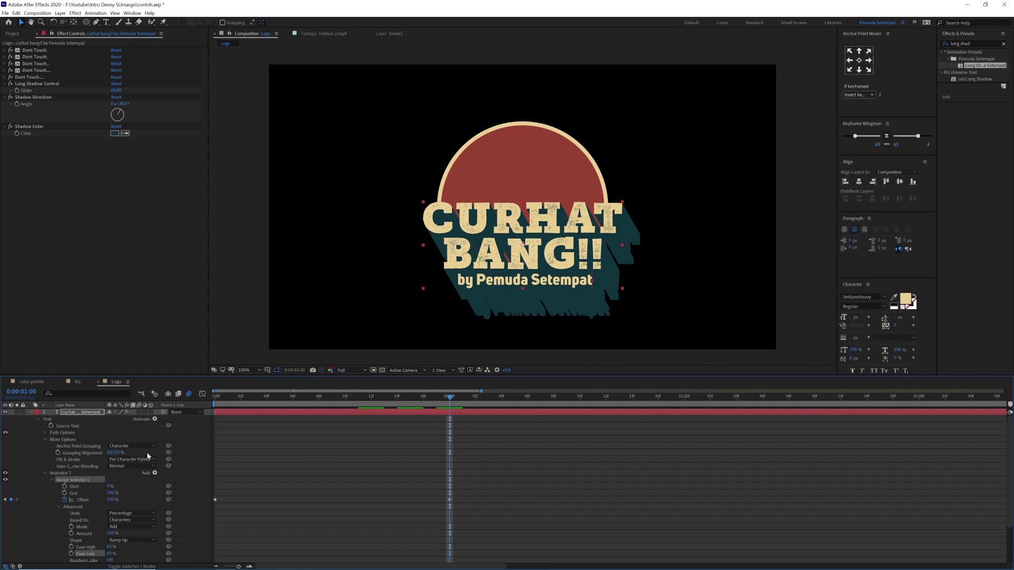
pyautogui.click(133, 448)
pyautogui.click(121, 478)
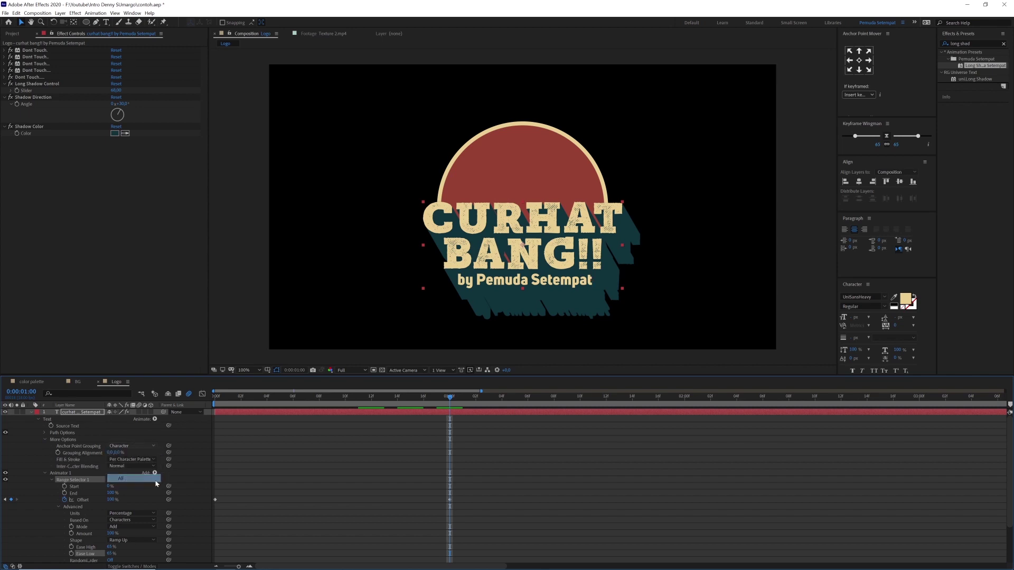
pyautogui.click(315, 471)
pyautogui.press('space')
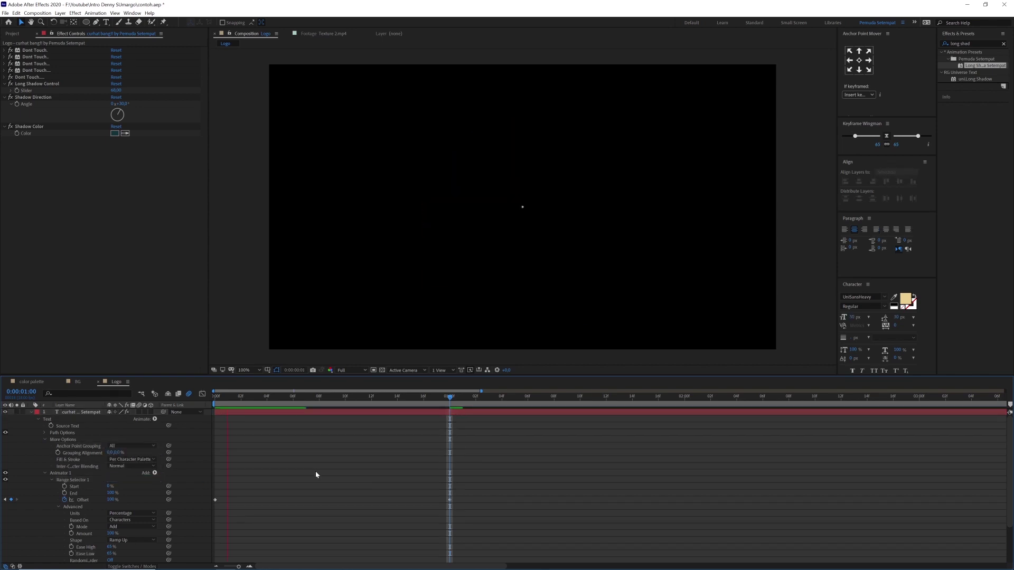
pyautogui.press('space')
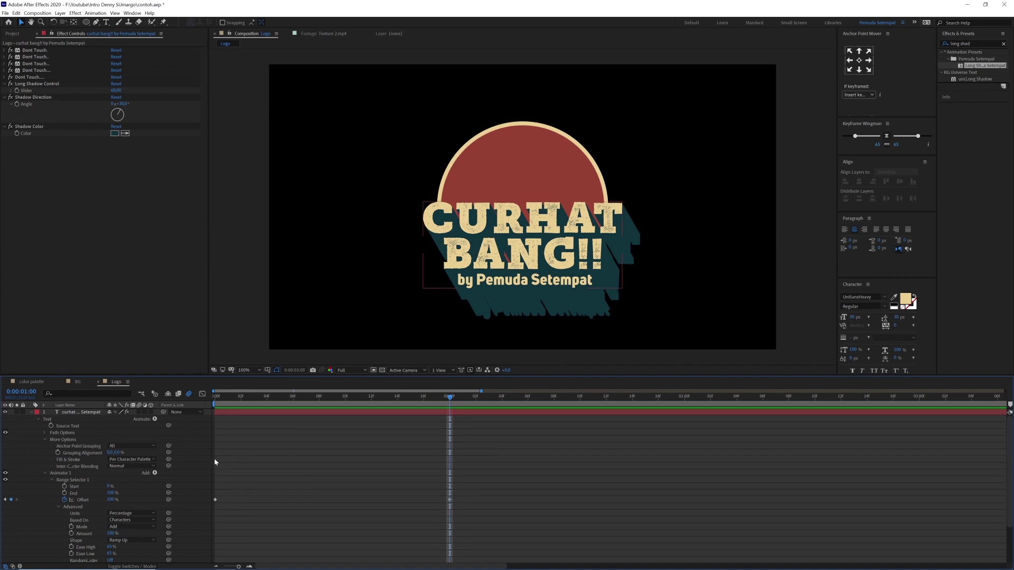
# - Duplicate the text layer's Animator 1 and set the duplicate's Scale to 150%
pyautogui.click(44, 474)
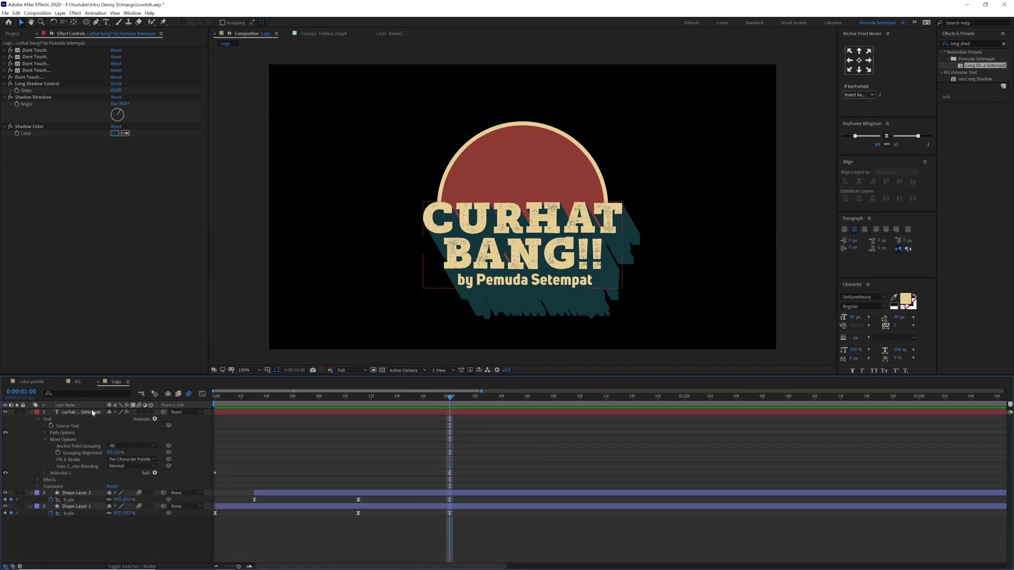
pyautogui.click(53, 473)
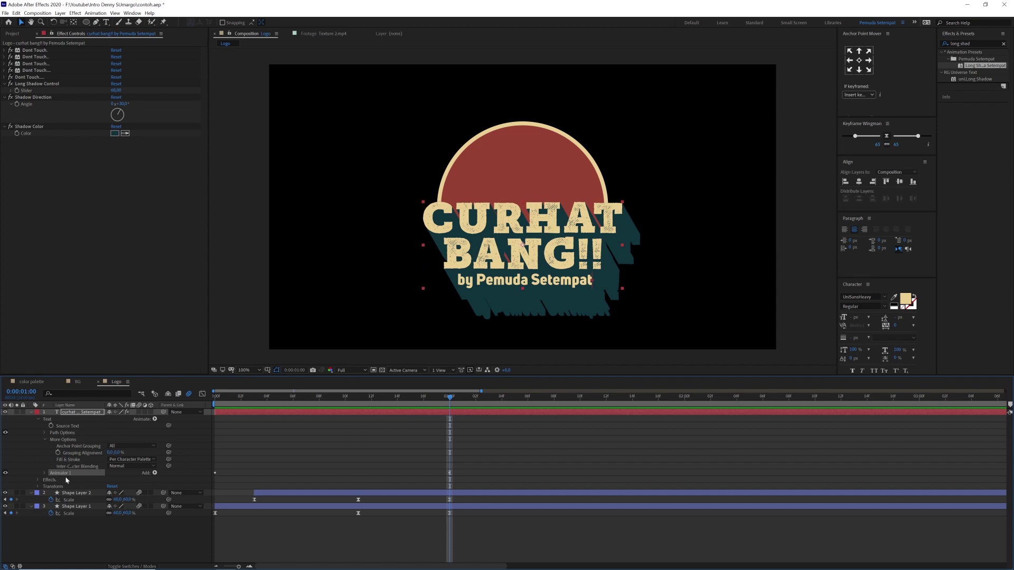
pyautogui.hotkey('ctrl', 'd')
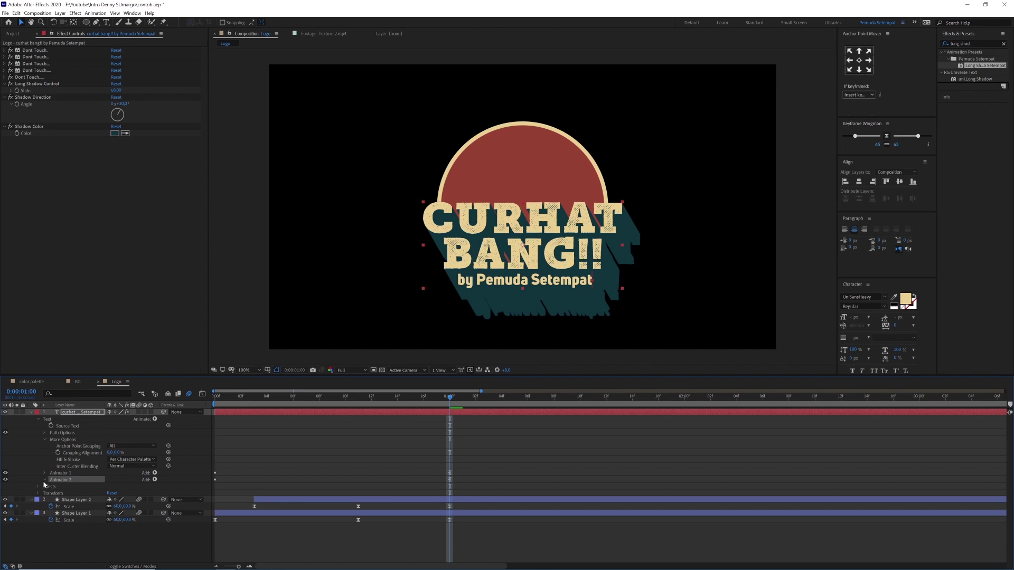
pyautogui.click(45, 480)
pyautogui.click(127, 493)
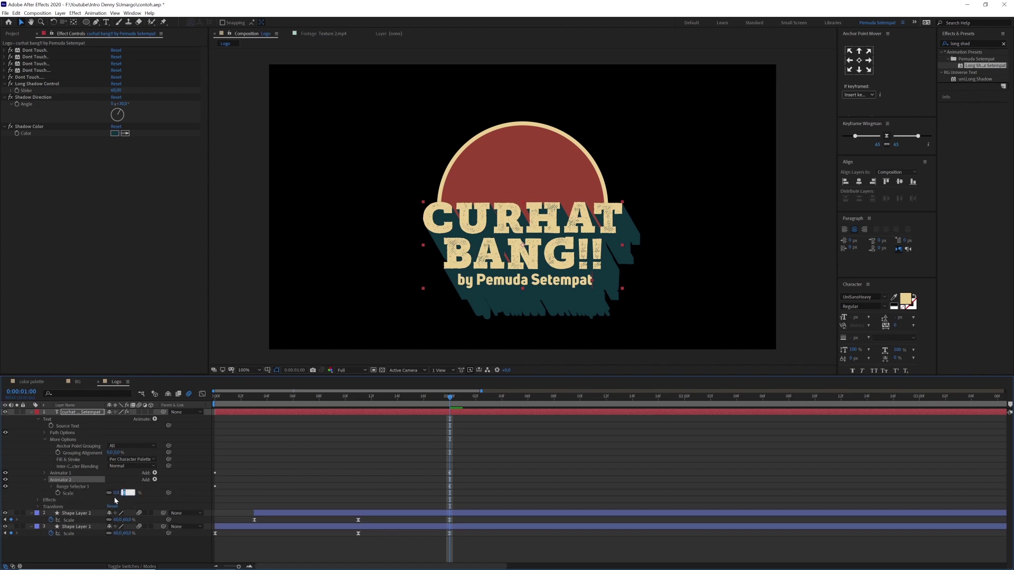
pyautogui.write('150')
pyautogui.press('Return')
# - Shift both Offset keyframes of the duplicated animator so the first sits at 0:00:00:03, and preview the animation
pyautogui.press('u')
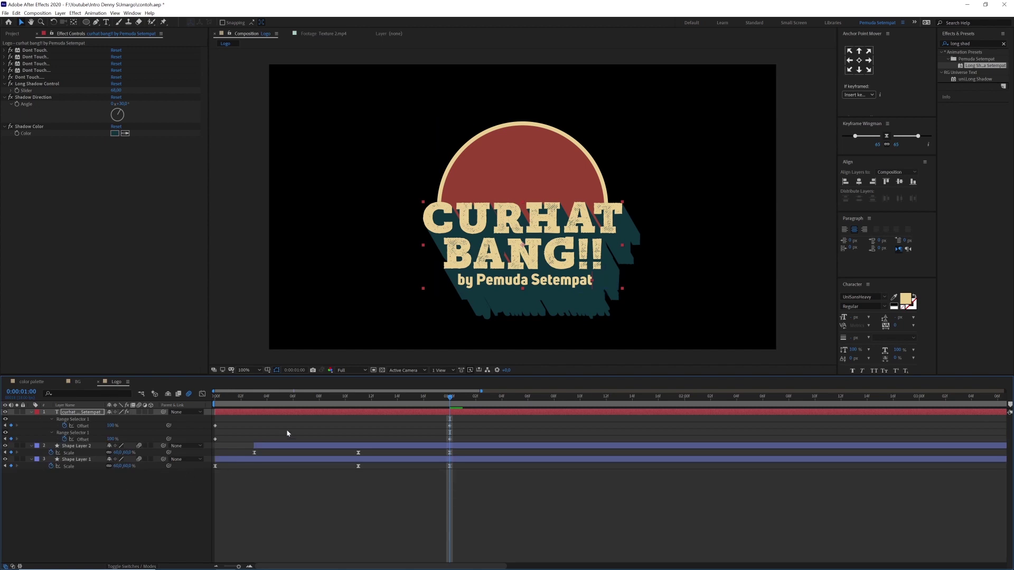
pyautogui.click(455, 431)
pyautogui.moveTo(470, 436); pyautogui.dragTo(249, 441)
pyautogui.press('space')
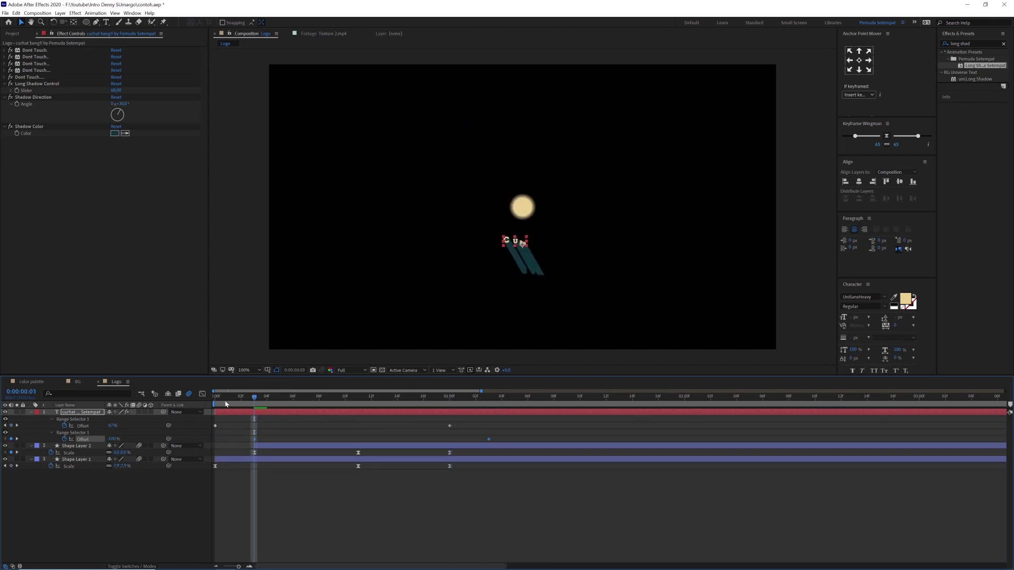
pyautogui.click(363, 517)
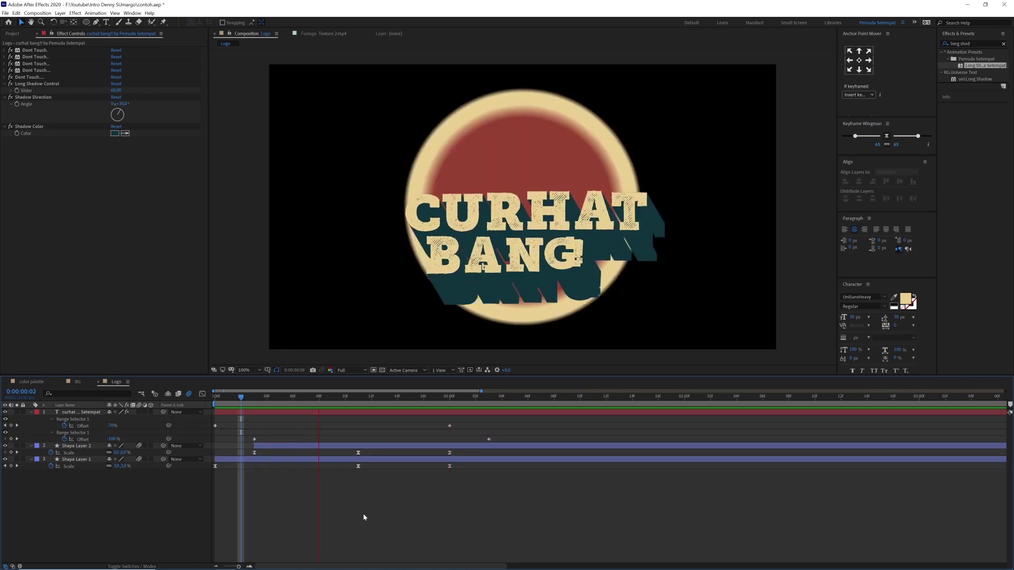
pyautogui.press('space')
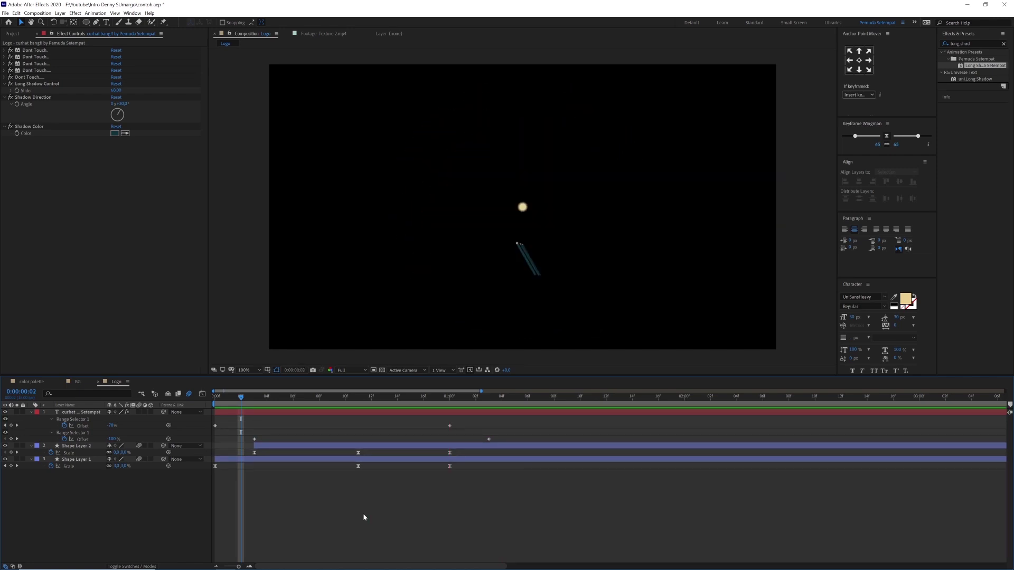
pyautogui.press('space')
pyautogui.press('space')
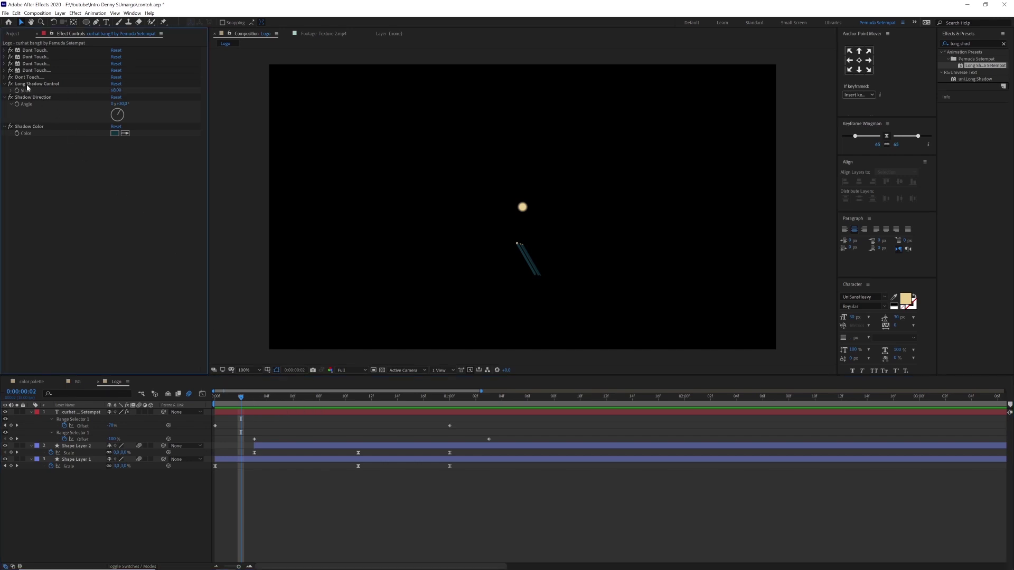
# - Add a Long Shadow Control Slider keyframe of 0 at 0:00:00:00 on the text layer
pyautogui.press('Home')
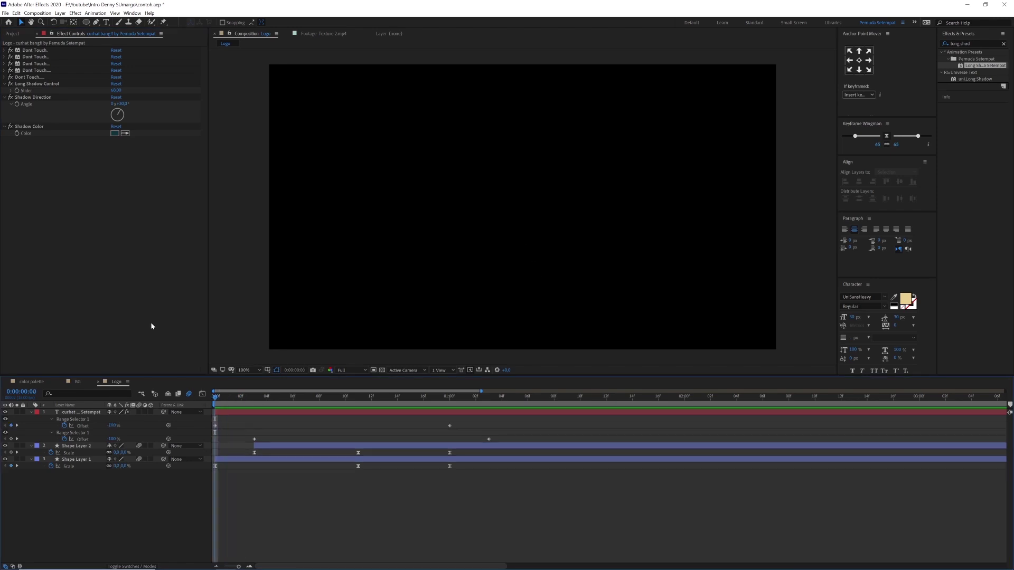
pyautogui.click(17, 91)
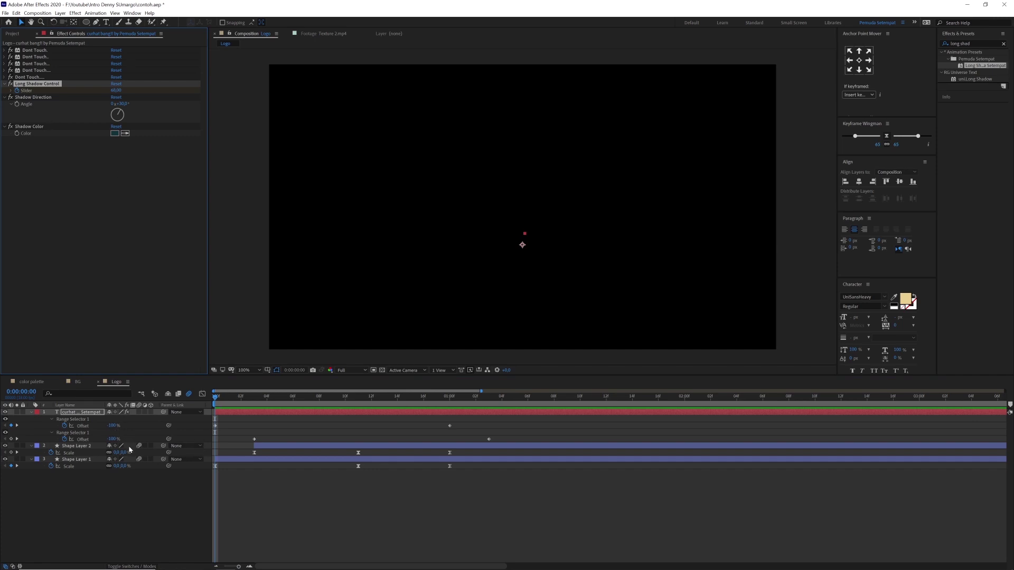
pyautogui.press('u')
pyautogui.press('u')
pyautogui.click(111, 452)
pyautogui.write('0')
pyautogui.press('Return')
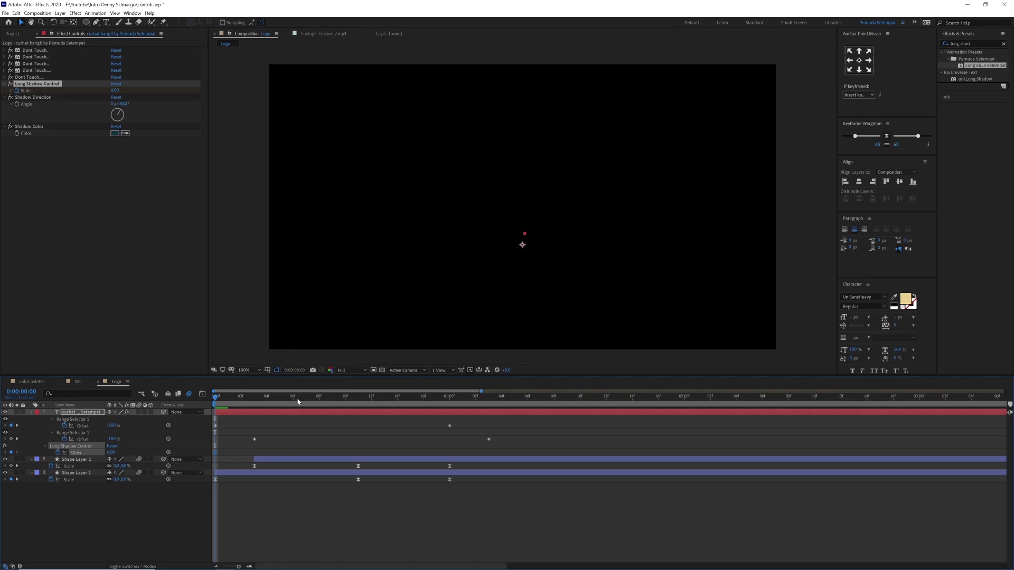
# - Add a Long Shadow Control Slider keyframe of 80 at 0:00:00:05
pyautogui.click(277, 397)
pyautogui.click(112, 452)
pyautogui.write('70')
pyautogui.press('Return')
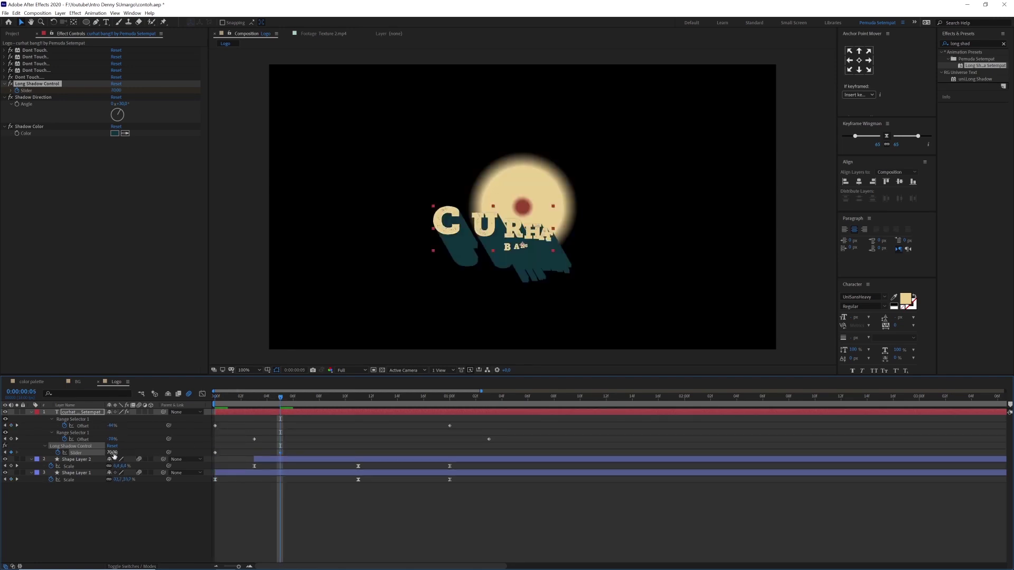
pyautogui.click(112, 453)
pyautogui.write('80')
pyautogui.press('Return')
# - Hold the Long Shadow Control Slider at 80 with a keyframe at 0:00:00:13, and add a keyframe of 65 at 0:00:01:00
pyautogui.click(398, 401)
pyautogui.click(389, 403)
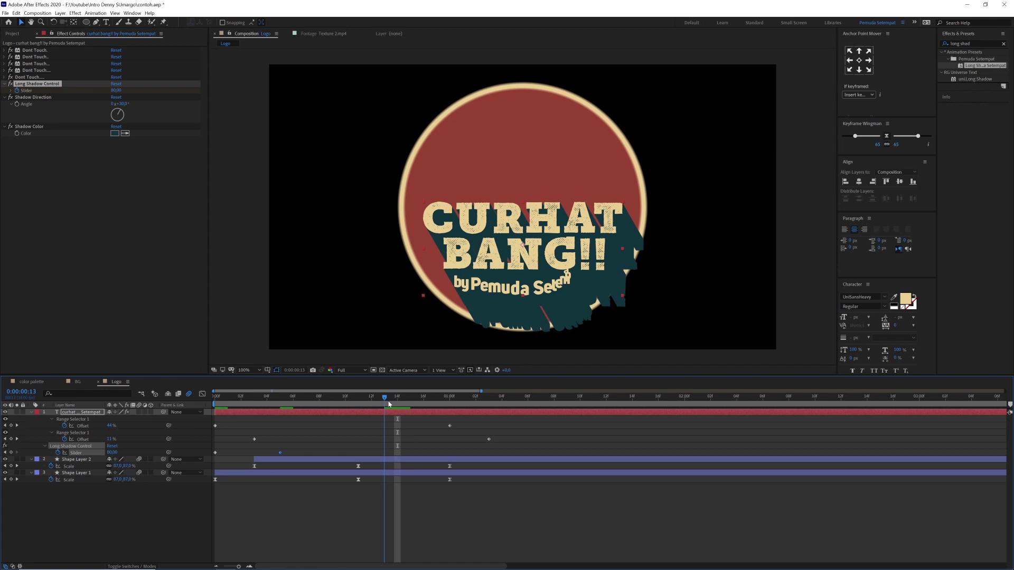
pyautogui.click(11, 454)
pyautogui.click(443, 401)
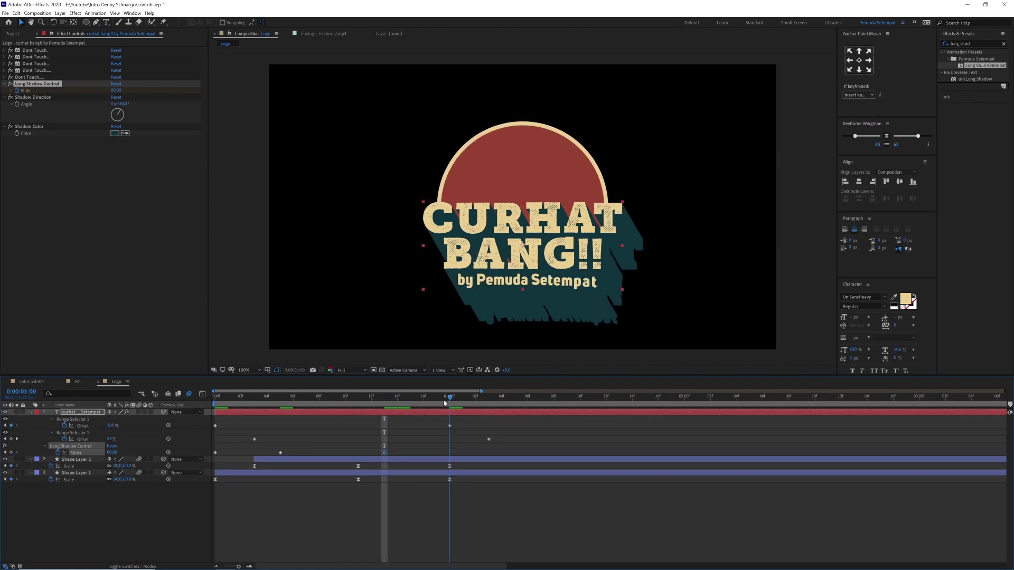
pyautogui.click(112, 452)
pyautogui.write('65')
pyautogui.press('Return')
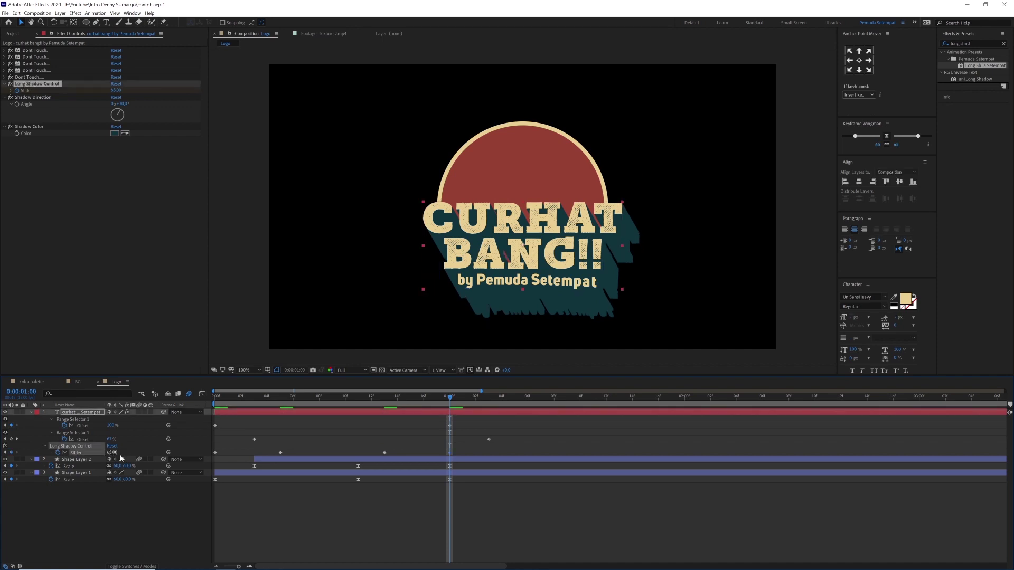
# - Ease all the Long Shadow Control Slider keyframes with Keyframe Wingman at 65/65 and preview the result
pyautogui.moveTo(468, 446); pyautogui.dragTo(205, 453)
pyautogui.click(888, 137)
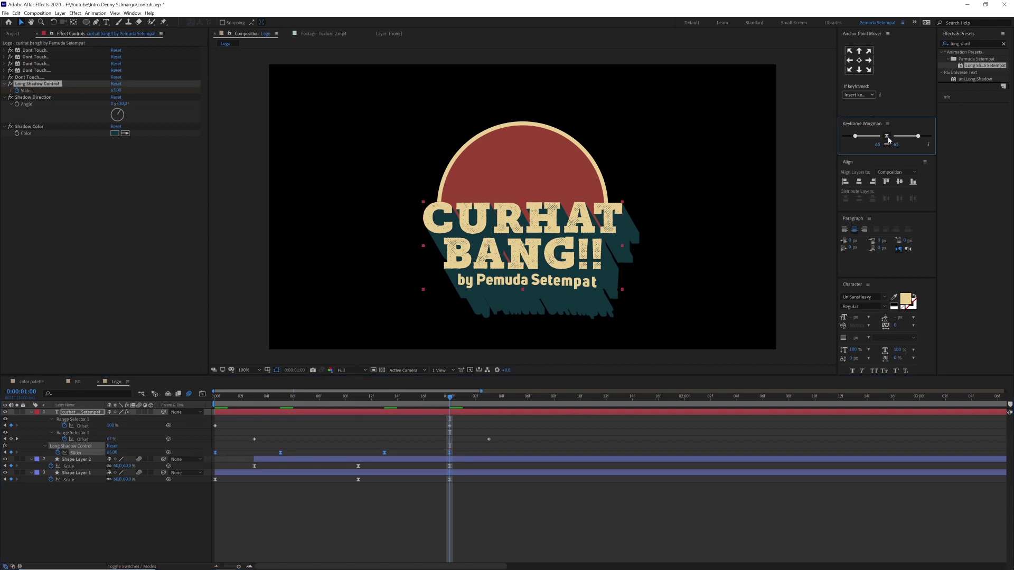
pyautogui.press('space')
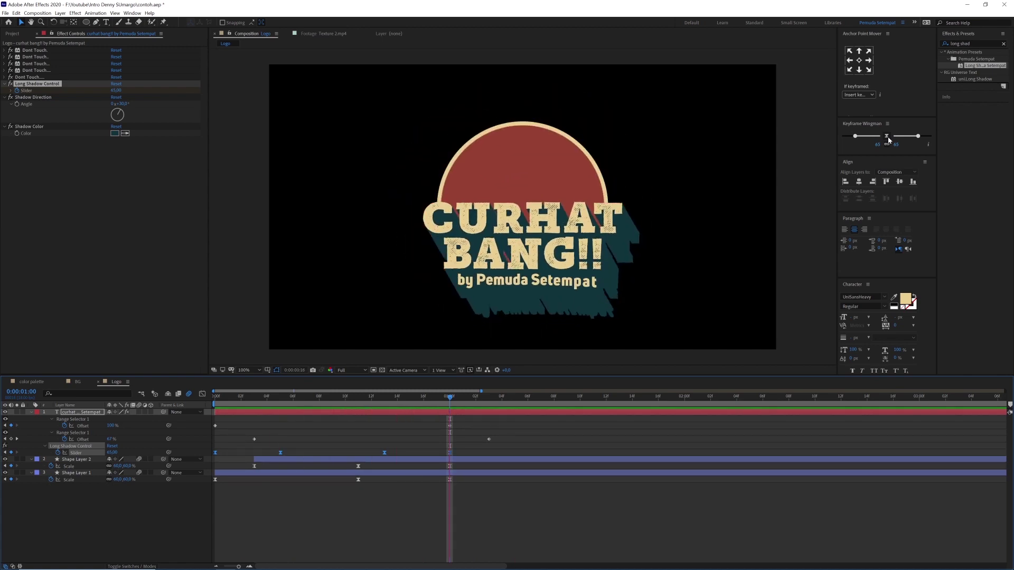
# - Try rotating the title text layer by -5°
pyautogui.click(303, 425)
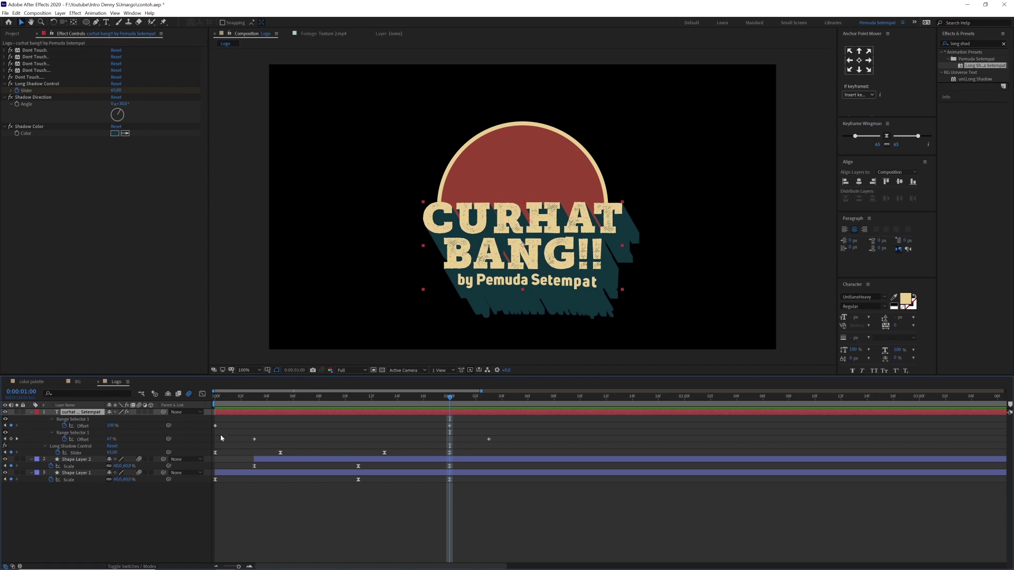
pyautogui.press('r')
pyautogui.click(118, 419)
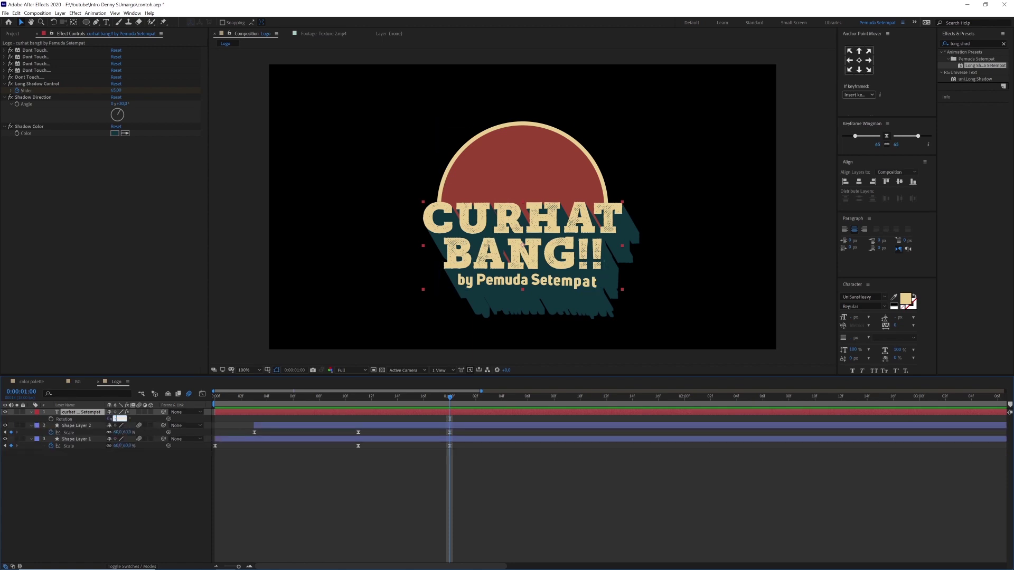
pyautogui.write('5')
pyautogui.press('Return')
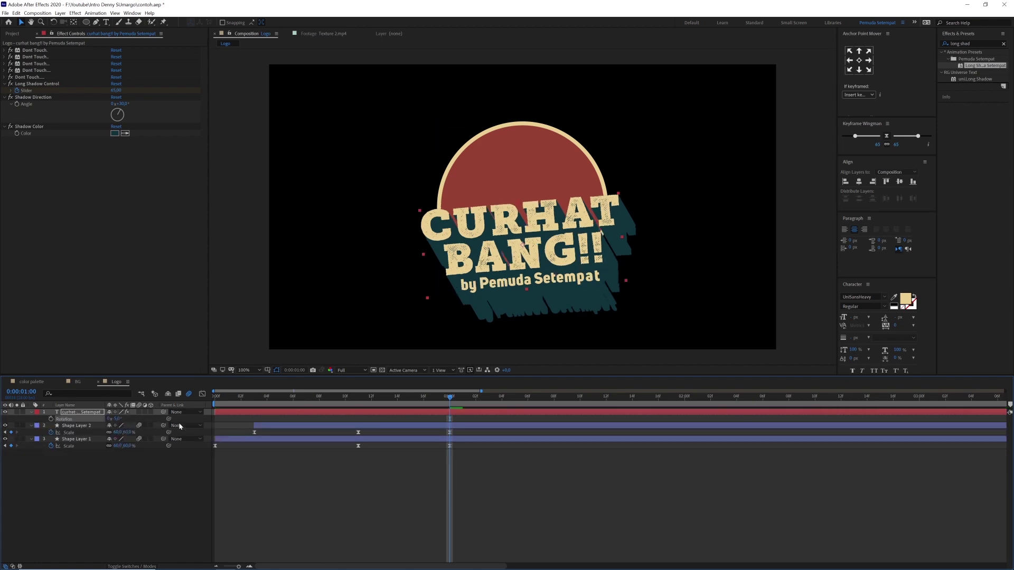
pyautogui.hotkey('ctrl', 'z')
# - Apply the Transform effect to the title text with Skew set to -10, and move the title slightly up over the circle
pyautogui.click(976, 44)
pyautogui.write('transf')
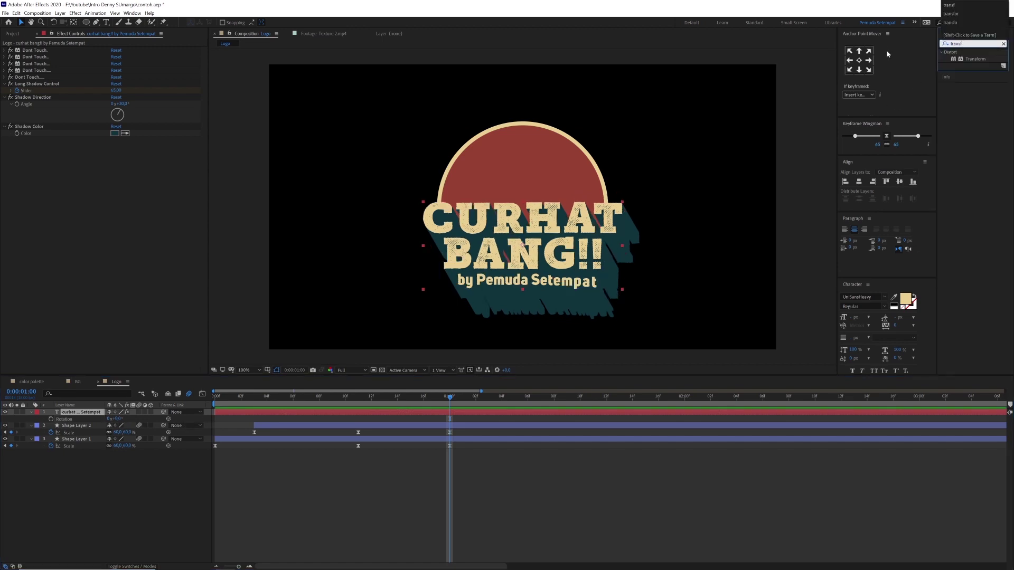
pyautogui.moveTo(972, 58); pyautogui.dragTo(113, 180)
pyautogui.click(115, 180)
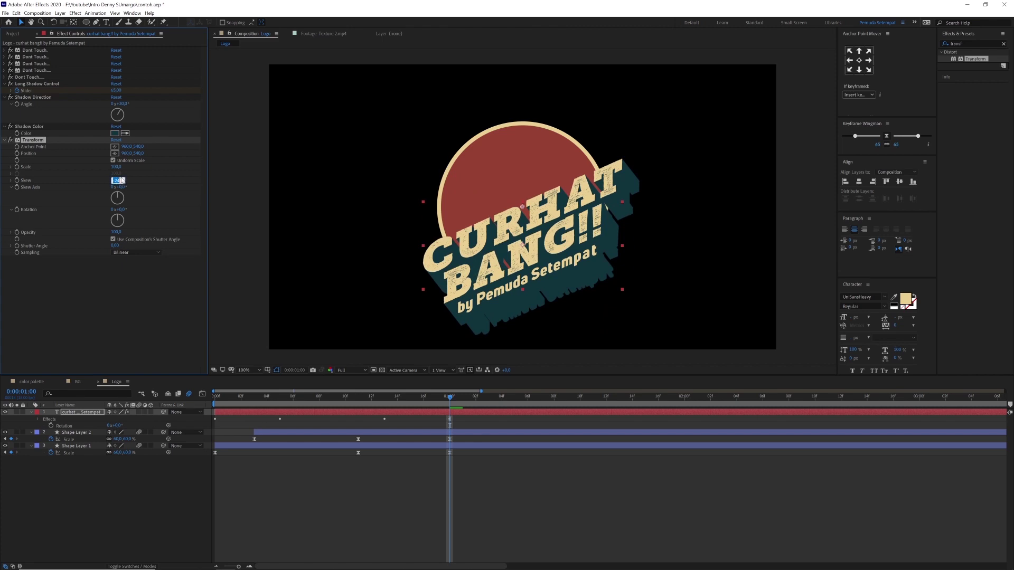
pyautogui.write('-10')
pyautogui.press('Return')
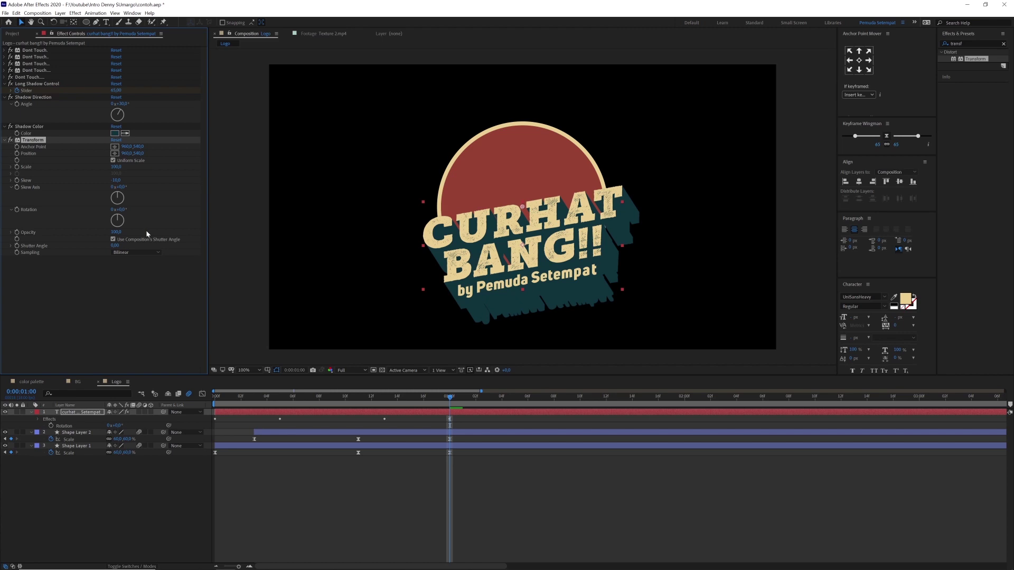
pyautogui.moveTo(552, 232); pyautogui.dragTo(547, 208)
# - Enable motion blur on the title text layer and preview the Logo animation
pyautogui.click(499, 481)
pyautogui.press('space')
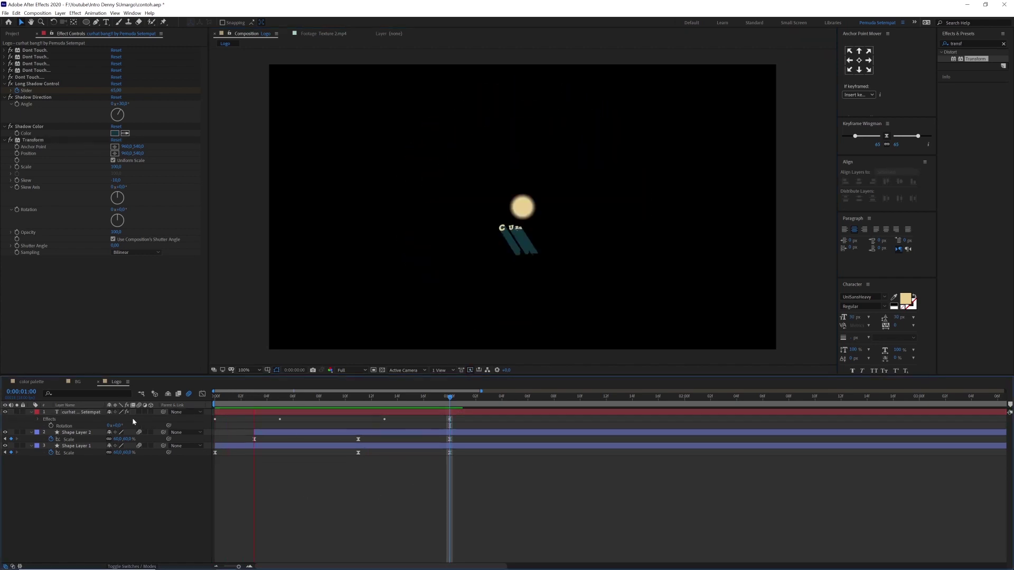
pyautogui.click(366, 400)
pyautogui.press('space')
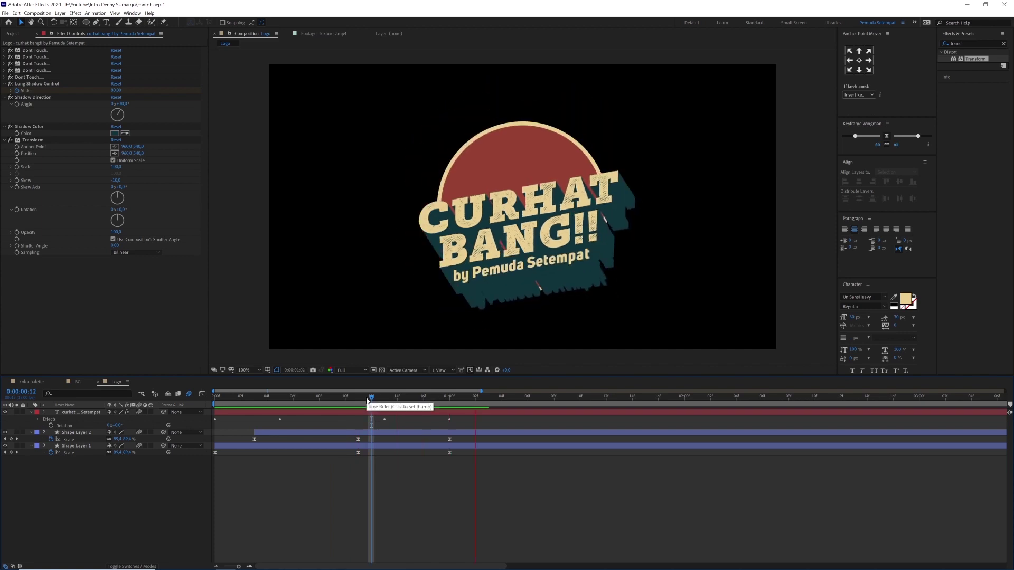
pyautogui.click(263, 398)
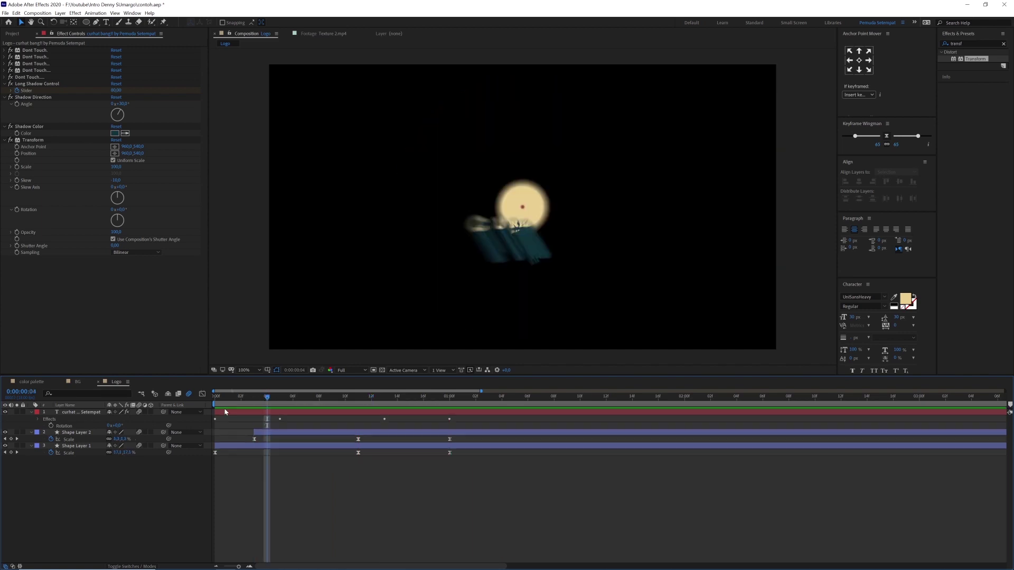
# - Shift the title text layer's start to frame 5 in the Logo composition and duplicate the layer
pyautogui.moveTo(242, 412); pyautogui.dragTo(281, 403)
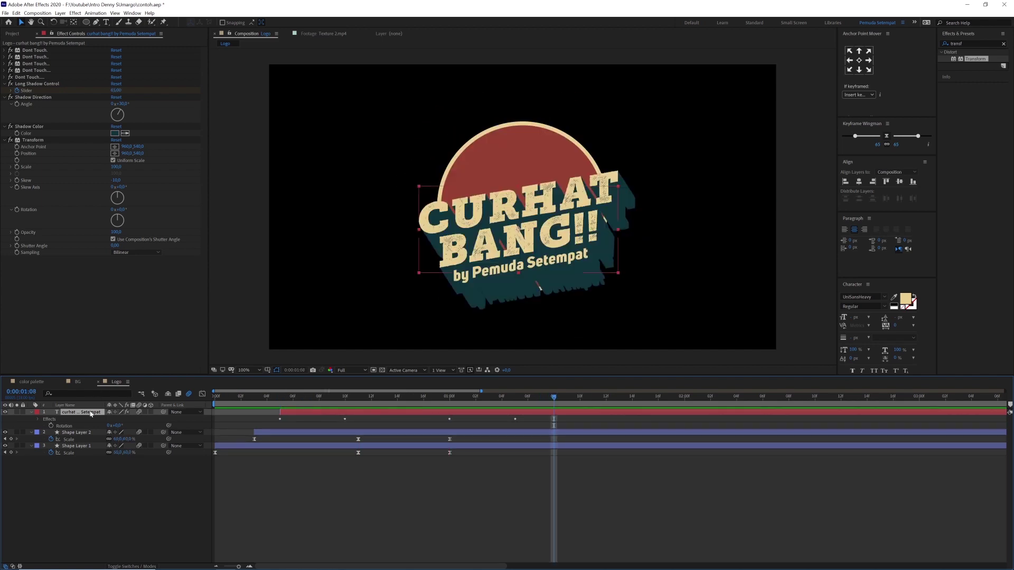
pyautogui.hotkey('ctrl', 'd')
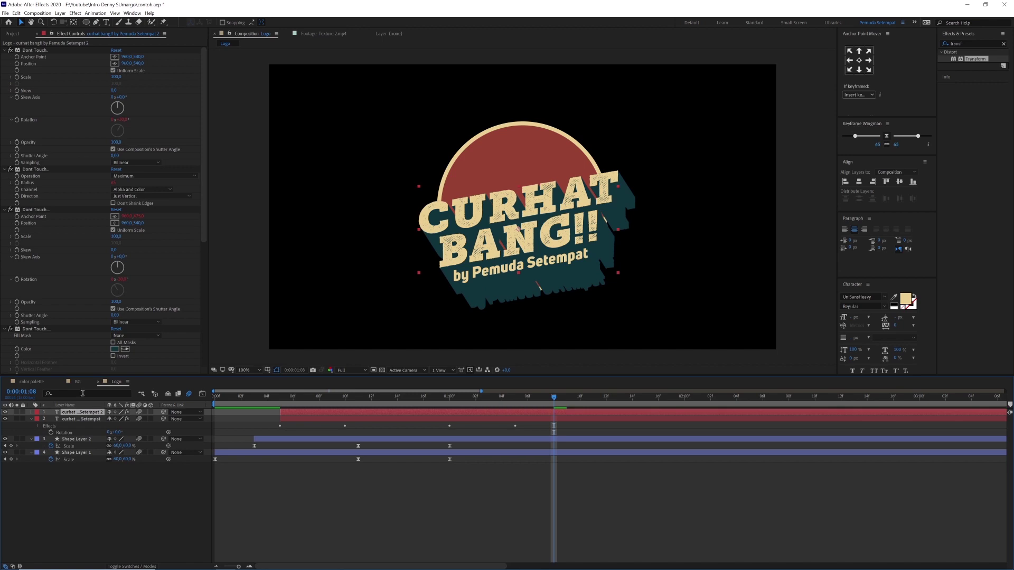
# - Delete all the long shadow effects from the duplicated title layer, from the first Dont Touch to Shadow Color, keeping Transform
pyautogui.click(5, 51)
pyautogui.click(4, 57)
pyautogui.click(4, 63)
pyautogui.click(5, 70)
pyautogui.click(4, 78)
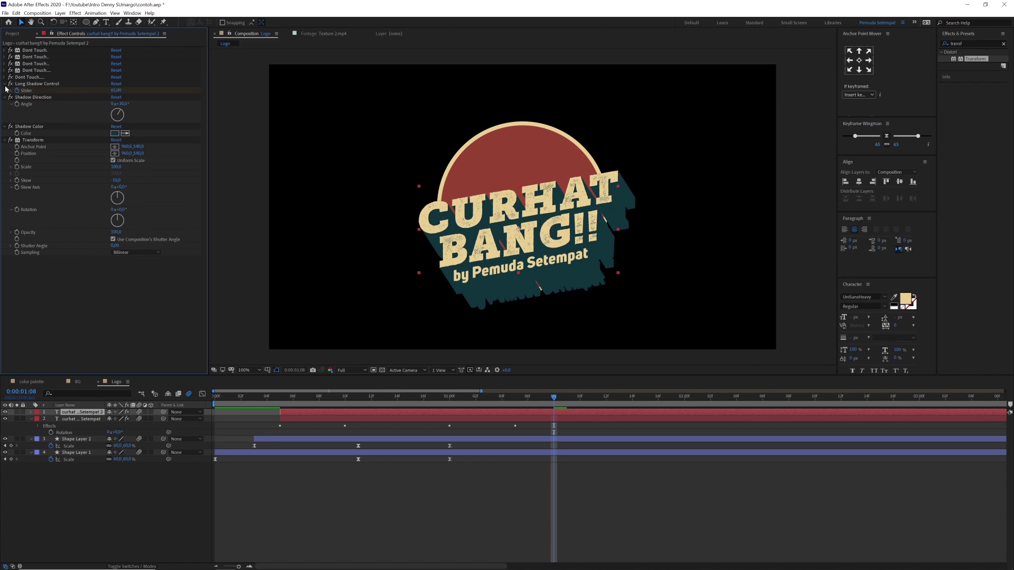
pyautogui.click(5, 84)
pyautogui.click(5, 90)
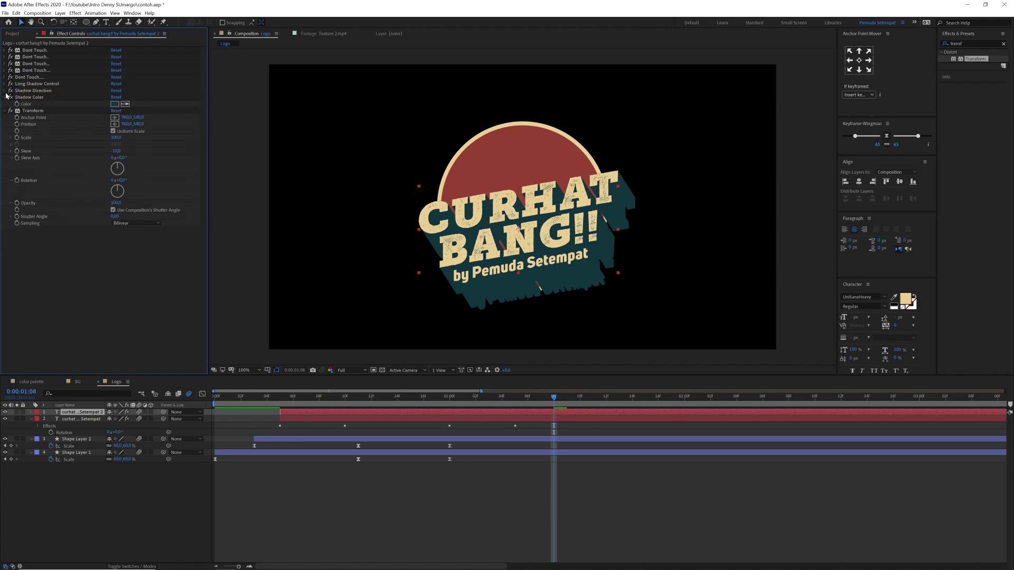
pyautogui.click(28, 98)
pyautogui.keyDown('shift'); pyautogui.click(32, 111); pyautogui.keyUp('shift')
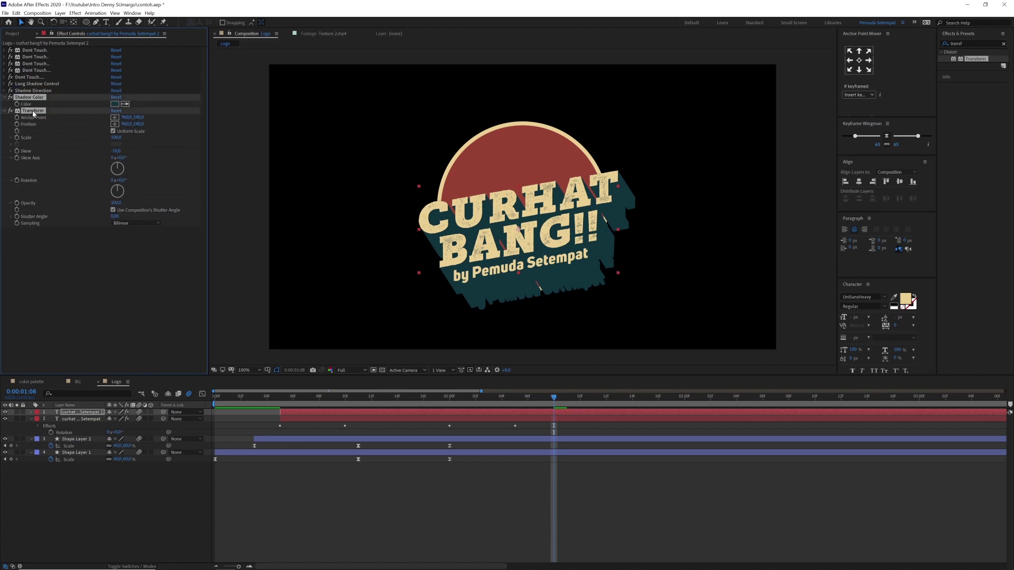
pyautogui.click(33, 101)
pyautogui.keyDown('shift'); pyautogui.click(34, 51); pyautogui.keyUp('shift')
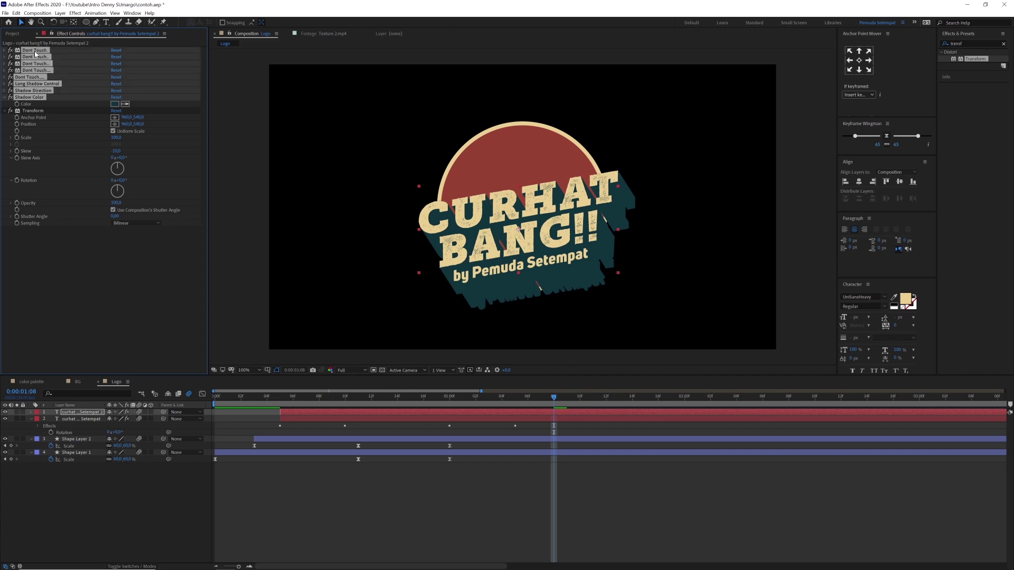
pyautogui.press('Delete')
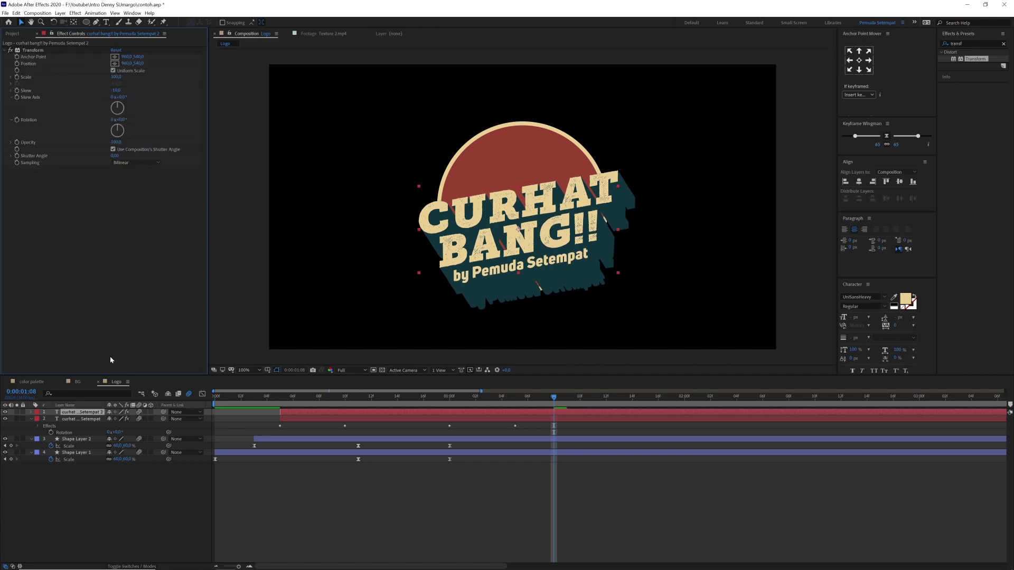
# - Apply a Bevel and Emboss layer style to the duplicated title layer and expand its settings
pyautogui.rightClick(91, 413)
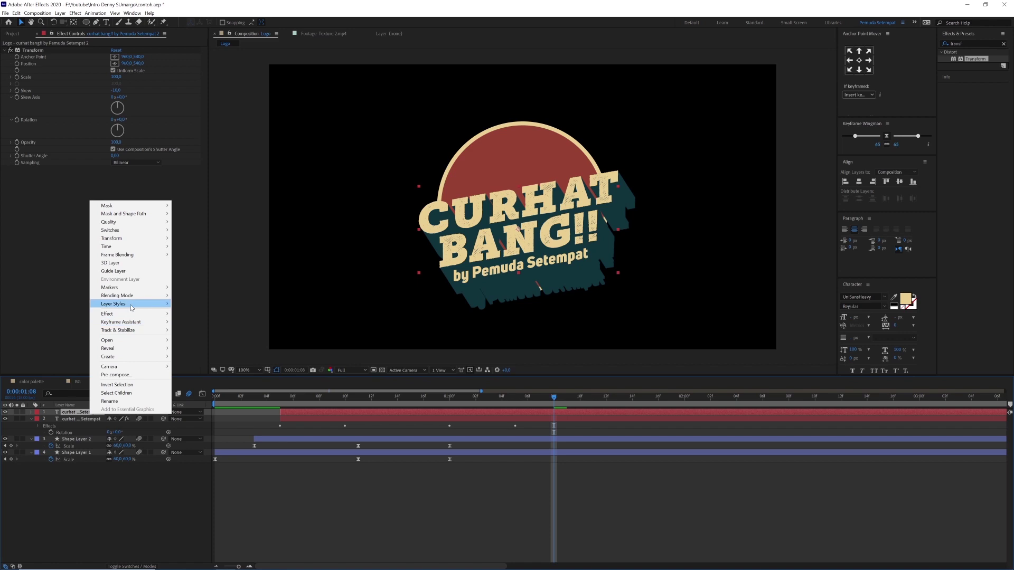
pyautogui.moveTo(173, 306)
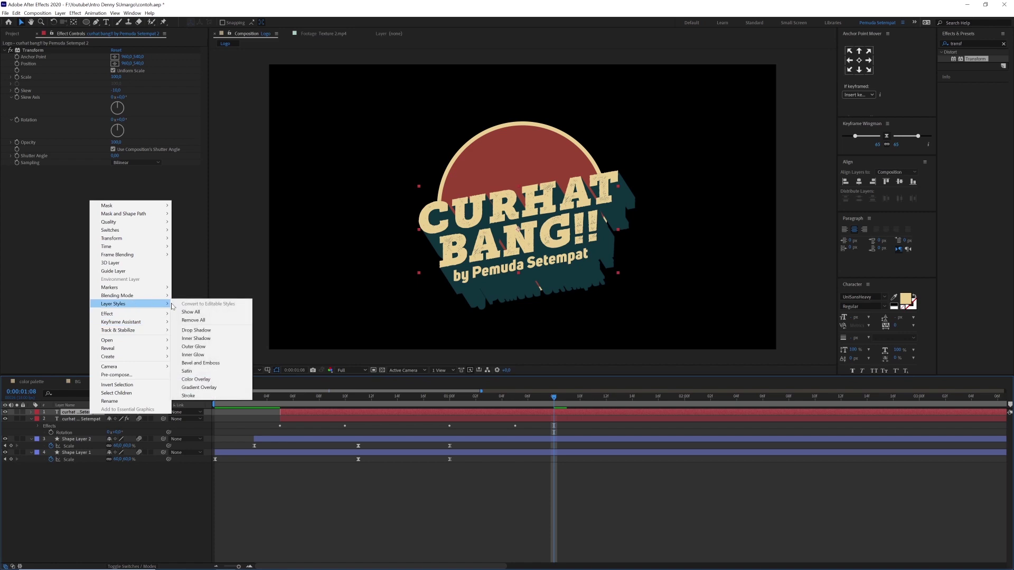
pyautogui.click(216, 365)
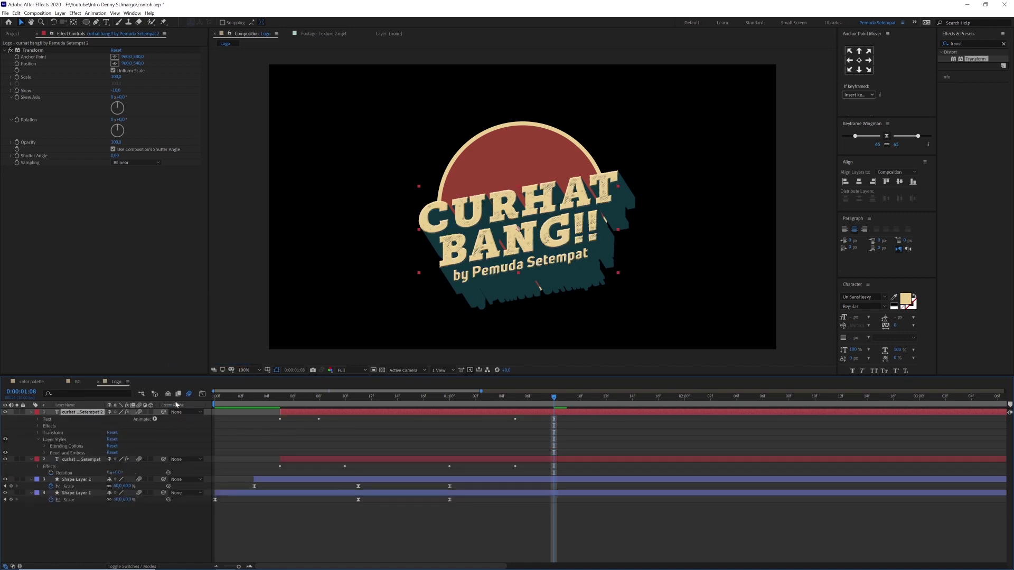
pyautogui.press('.')
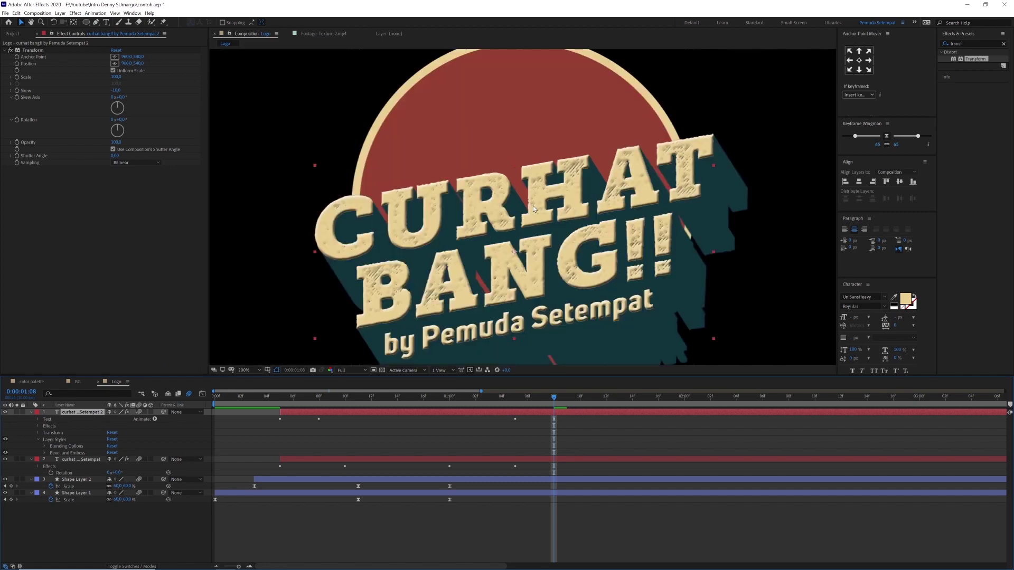
pyautogui.press('.')
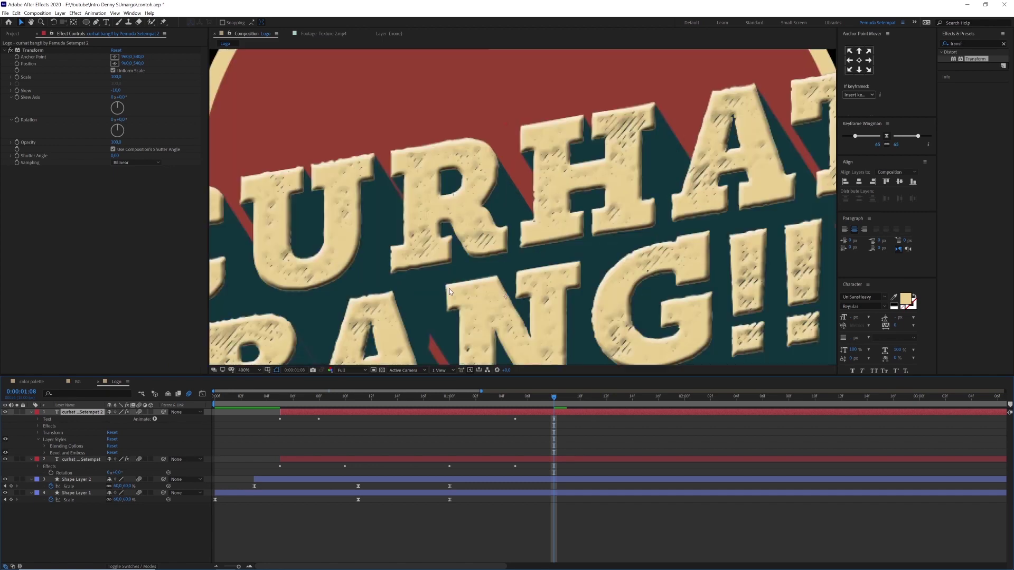
pyautogui.press(',')
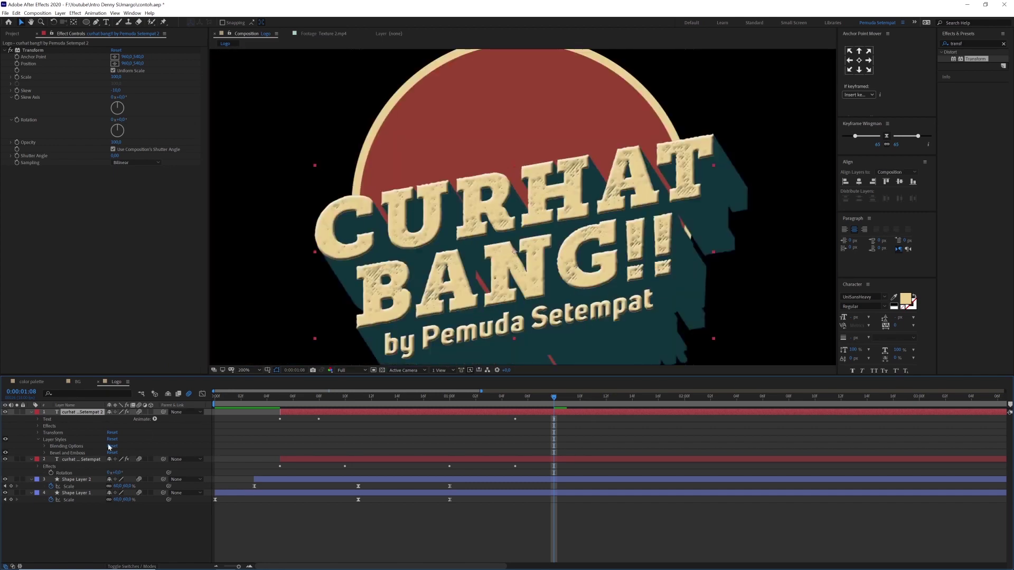
pyautogui.click(45, 454)
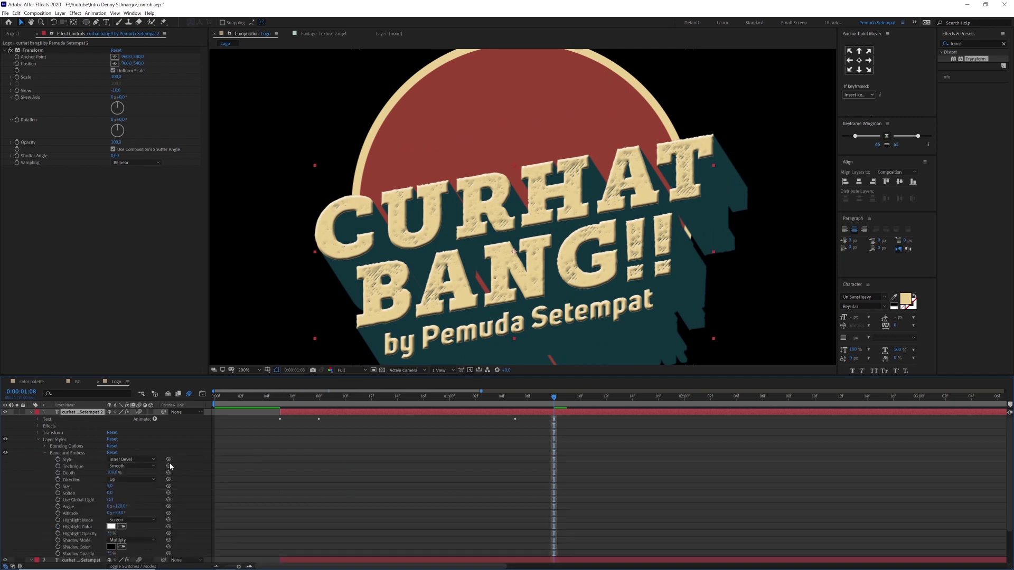
pyautogui.scroll(-3, 170, 466)
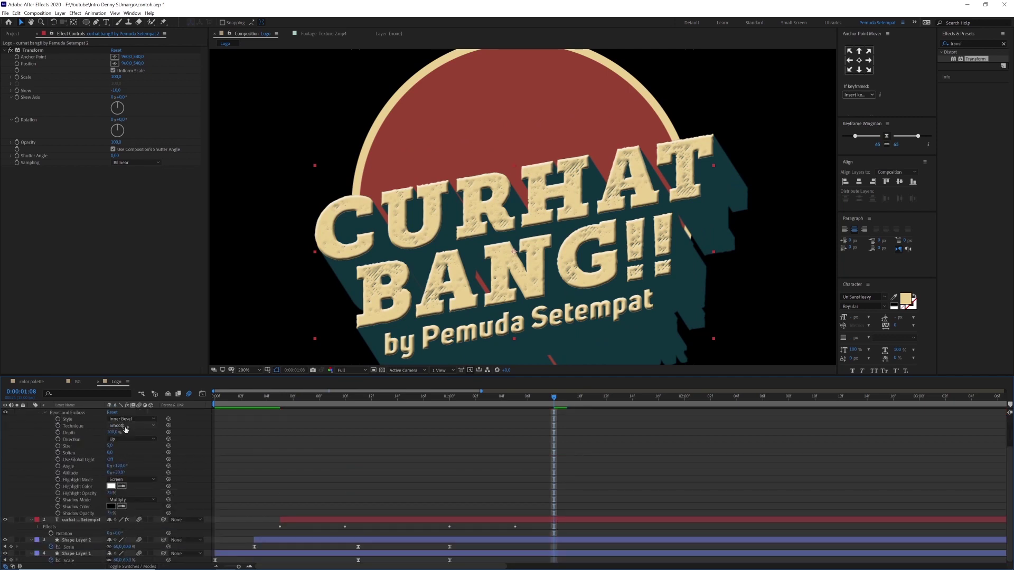
# - Try the Chisel Hard technique for the title's Bevel and Emboss style, and return the technique to Smooth
pyautogui.click(132, 426)
pyautogui.click(132, 442)
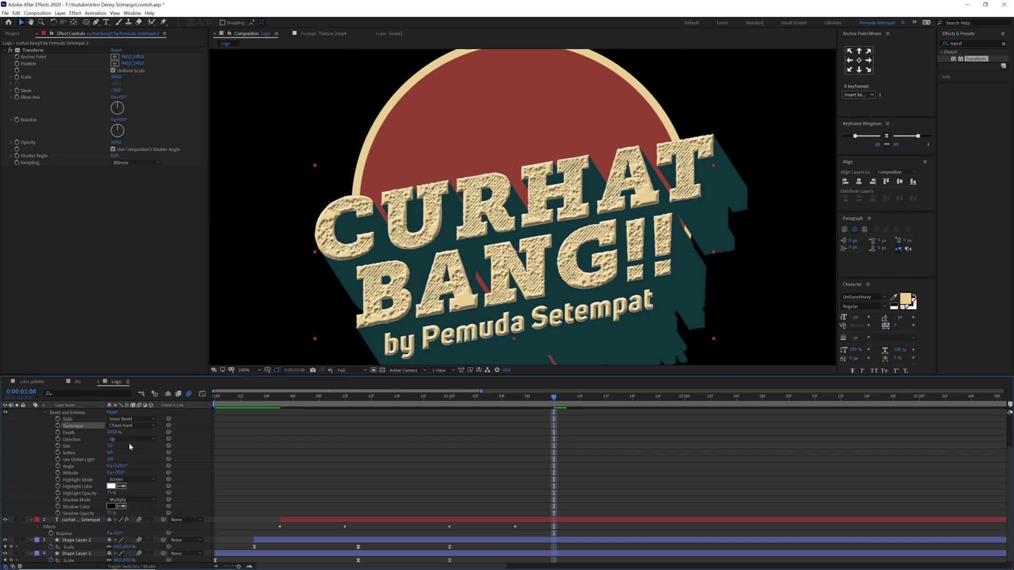
pyautogui.click(129, 427)
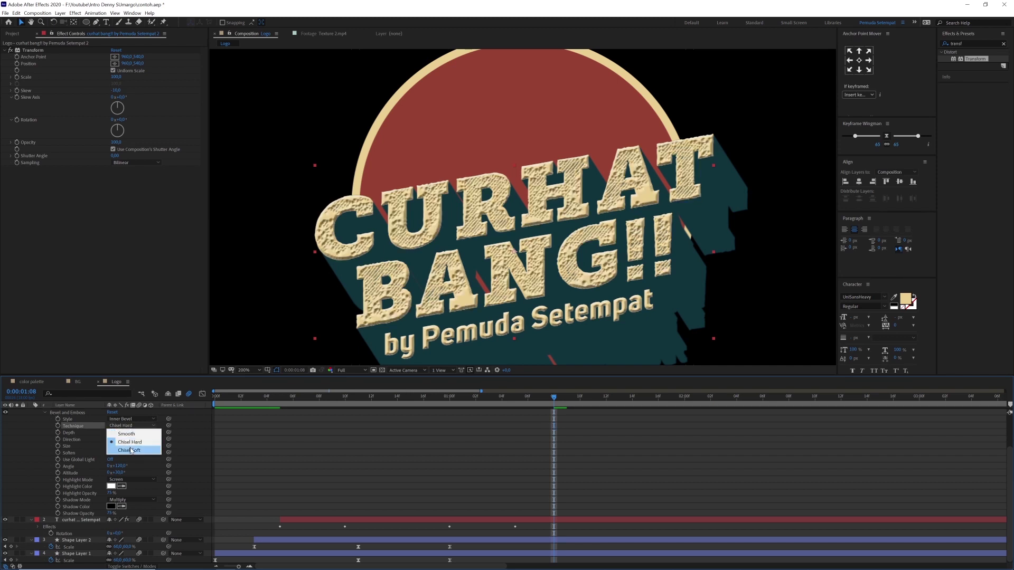
pyautogui.click(129, 446)
pyautogui.click(130, 427)
pyautogui.click(130, 432)
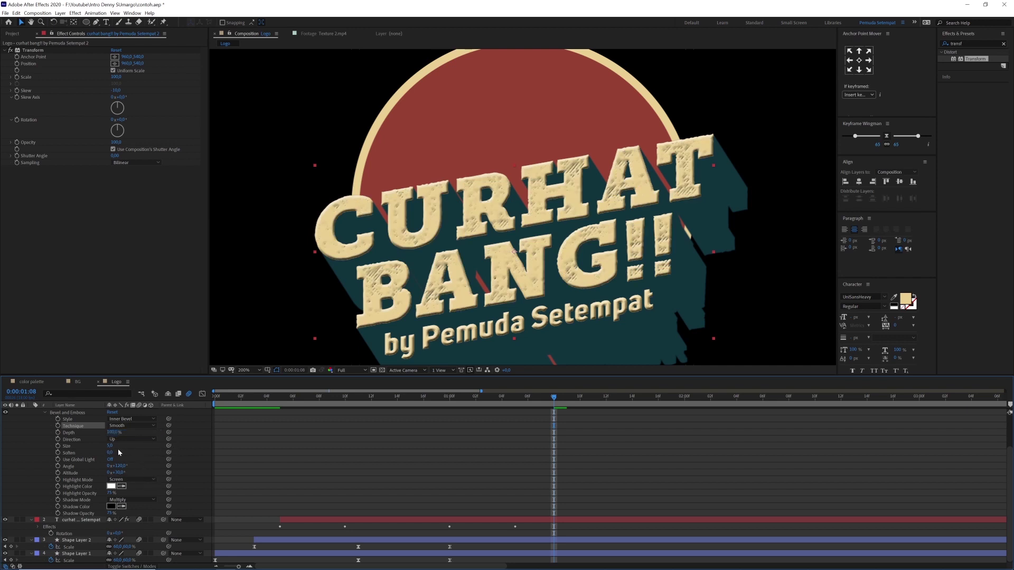
# - Set the Bevel and Emboss size to 2 on the duplicated title and preview the Logo animation
pyautogui.click(110, 446)
pyautogui.write('2')
pyautogui.press('Return')
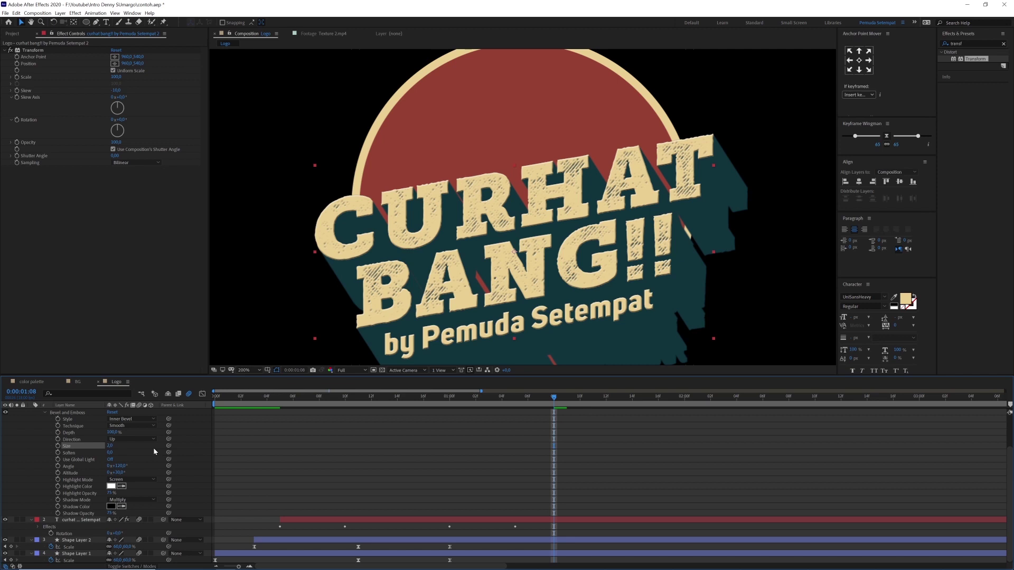
pyautogui.click(190, 475)
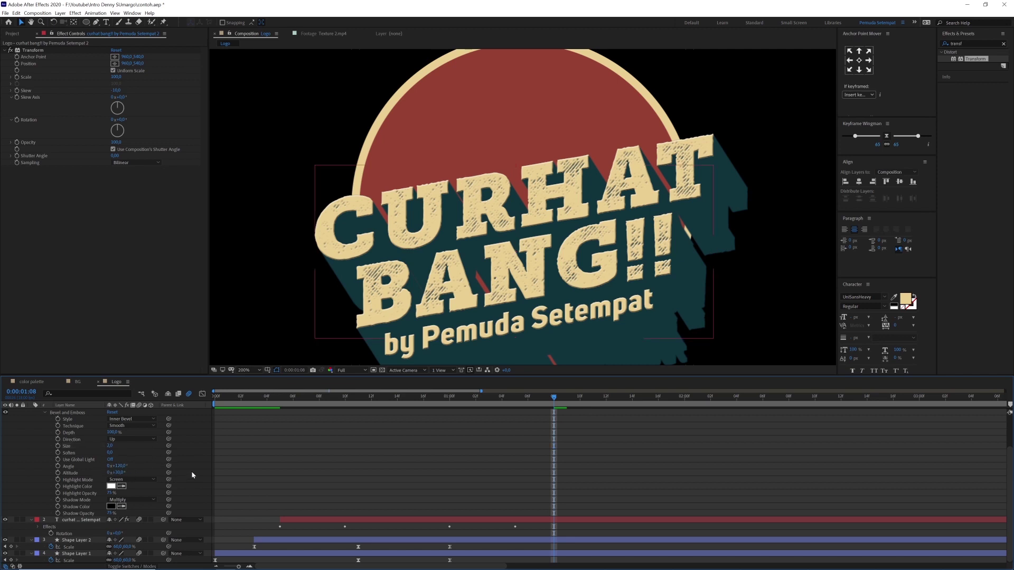
pyautogui.hotkey('shift', '/')
pyautogui.press('space')
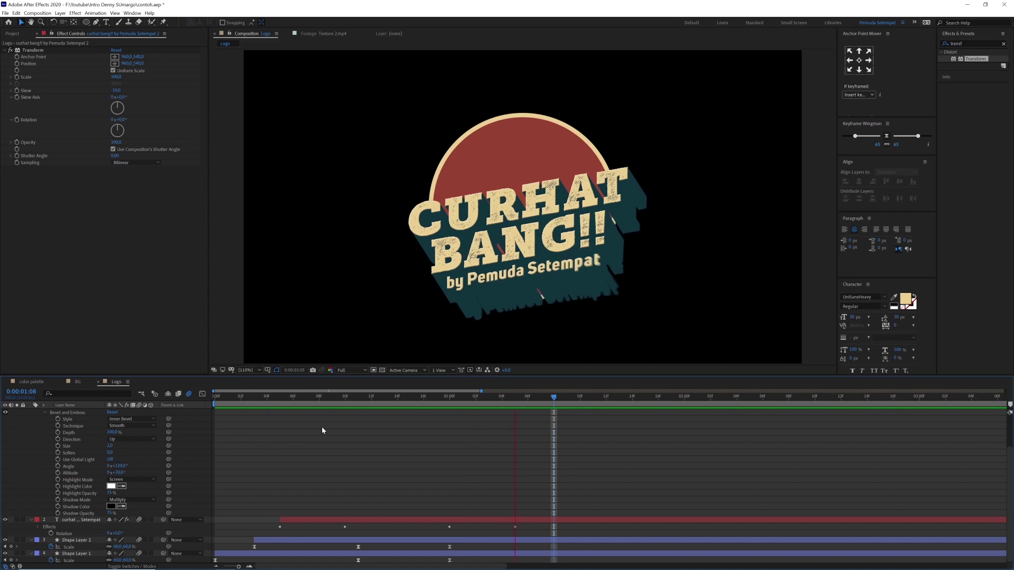
pyautogui.scroll(2, 45, 431)
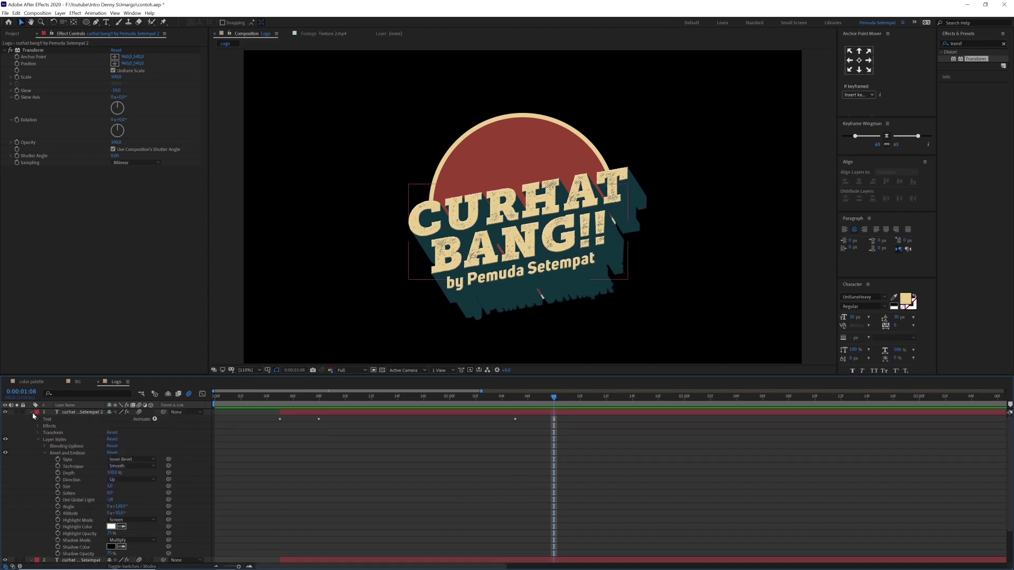
pyautogui.click(33, 413)
pyautogui.click(104, 479)
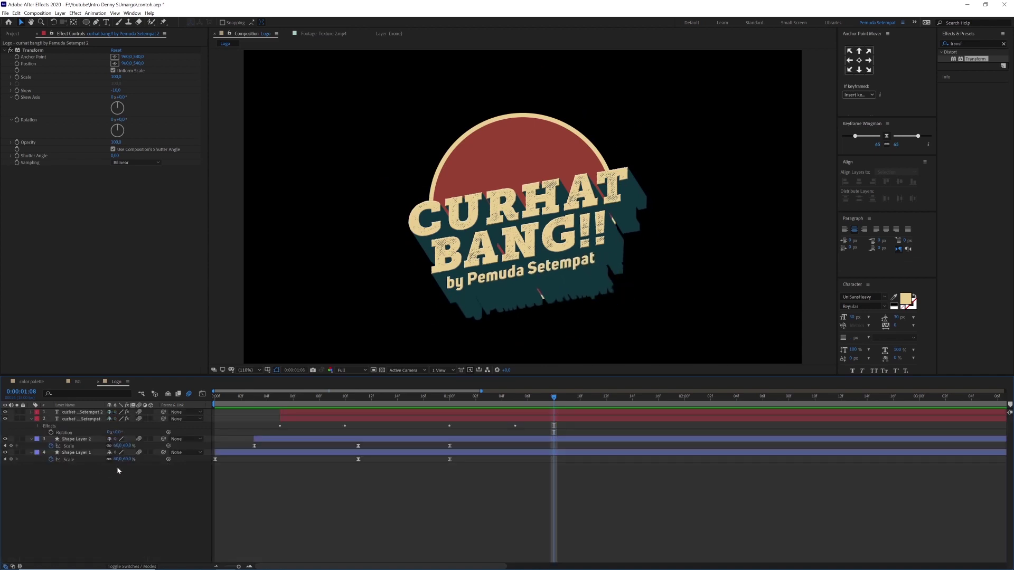
# - Create a composition named Image Place Holder 1, 1000 px wide and 1500 px high
pyautogui.hotkey('ctrl', 'k')
pyautogui.write('Image Place Holder')
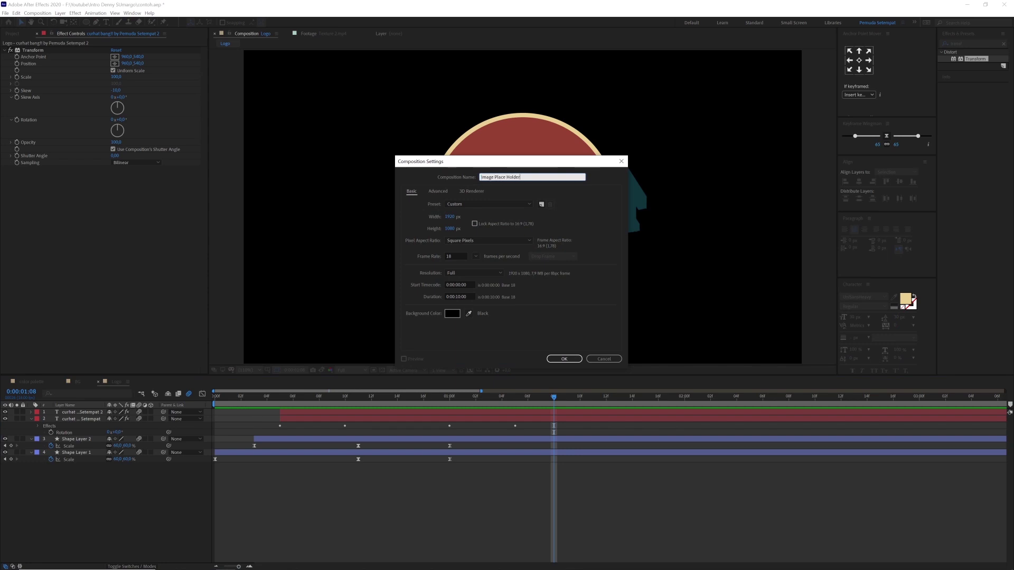
pyautogui.press('Tab')
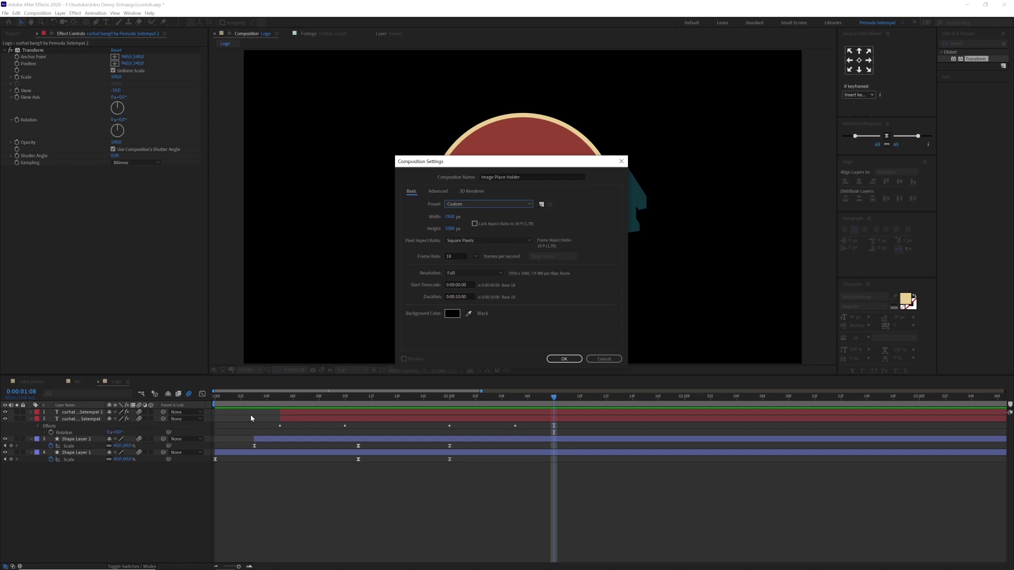
pyautogui.click(527, 177)
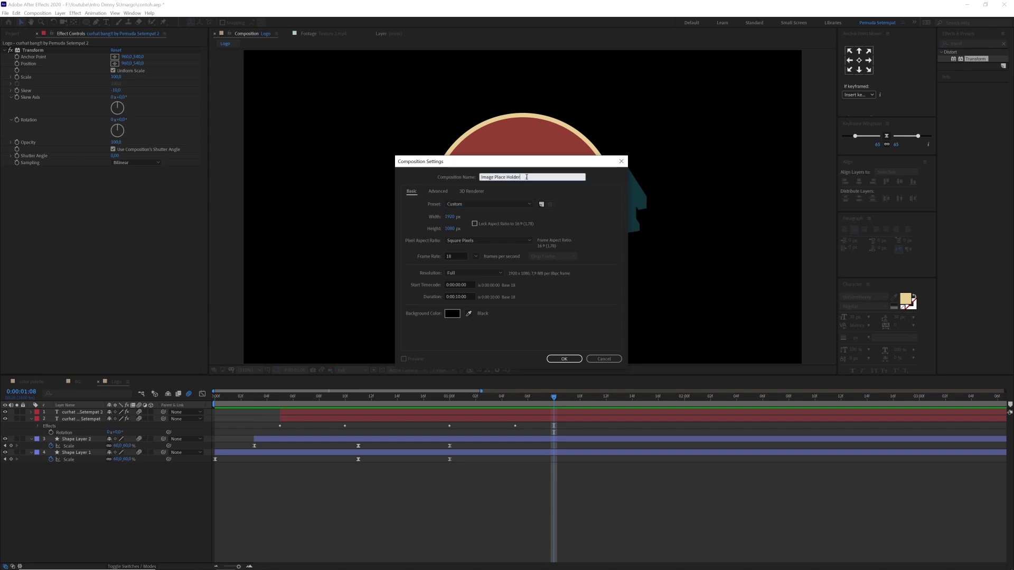
pyautogui.click(449, 217)
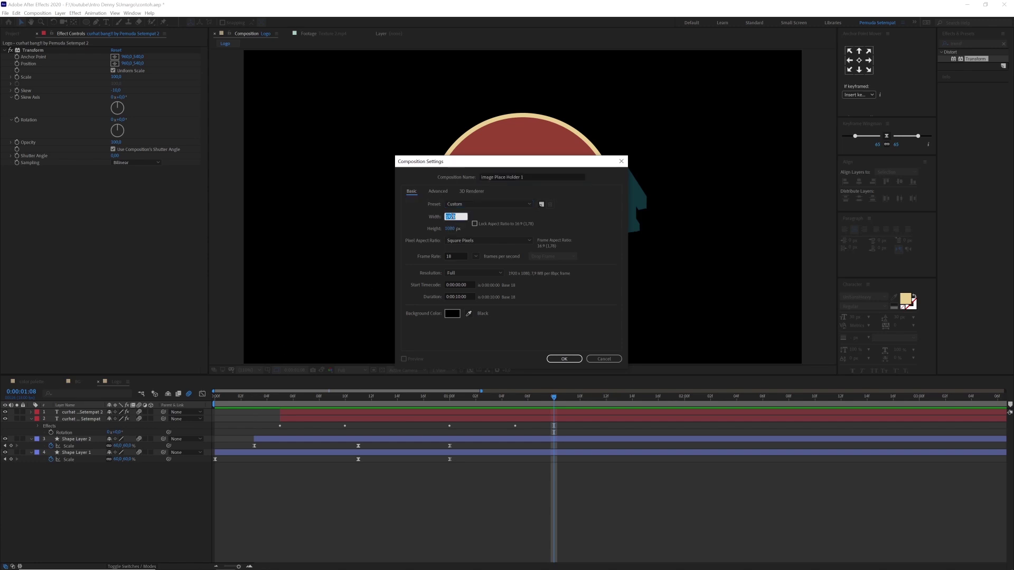
pyautogui.write('15001000')
pyautogui.press('Tab')
pyautogui.write('1500')
pyautogui.press('Return')
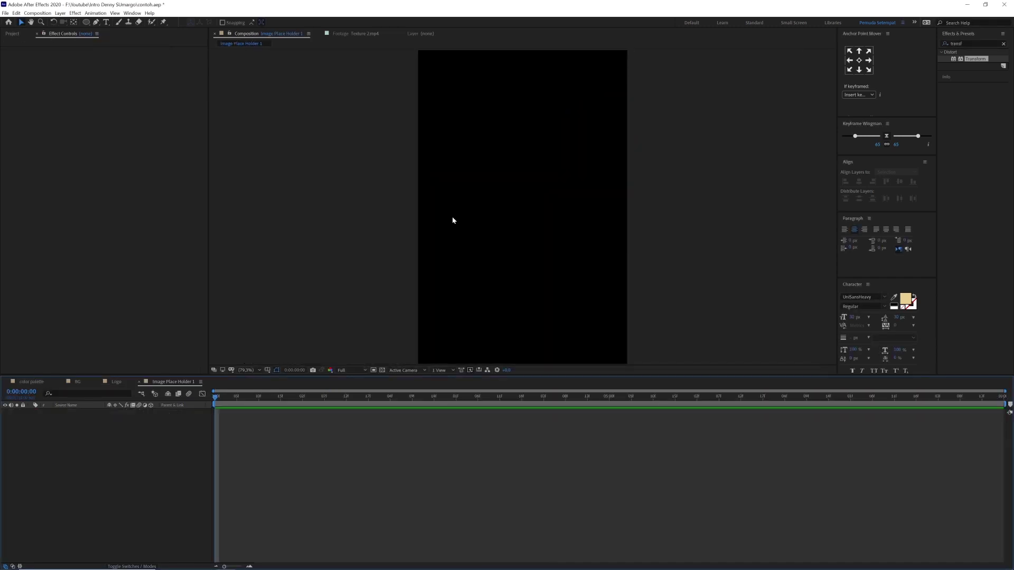
# - Add Image.psd to the Image Place Holder 1 composition and fit it to the composition size
pyautogui.click(13, 34)
pyautogui.moveTo(27, 129); pyautogui.dragTo(90, 451)
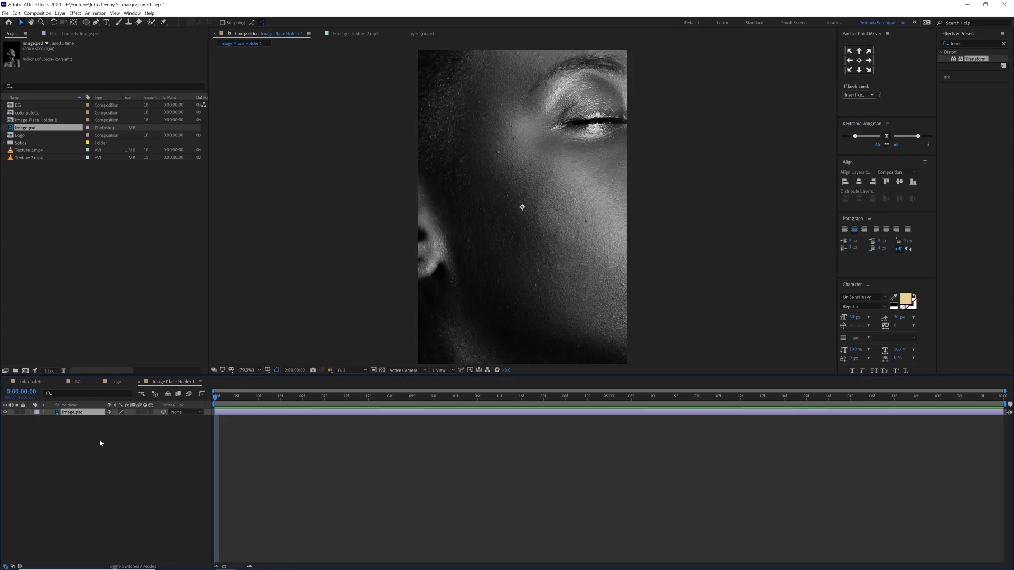
pyautogui.hotkey('ctrl', 'alt', 'f')
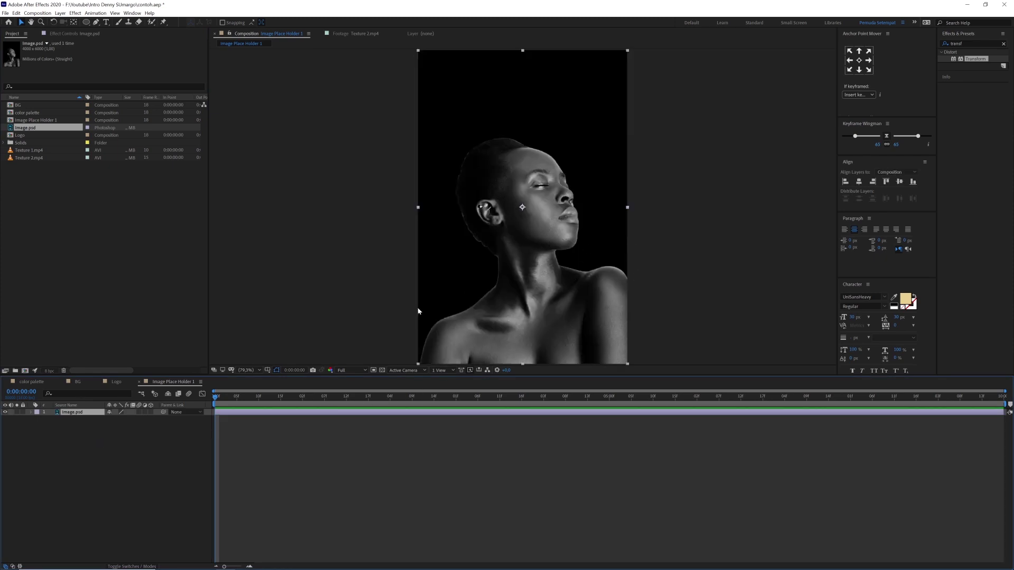
# - Add a Stroke layer style to Image.psd and sample its color from the cream swatch of the color palette
pyautogui.rightClick(79, 413)
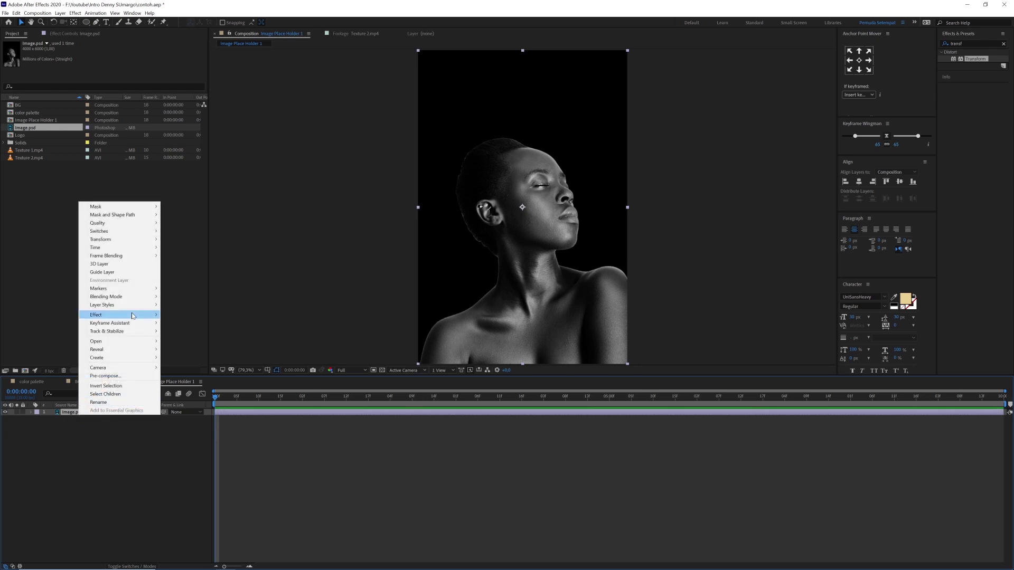
pyautogui.moveTo(111, 305)
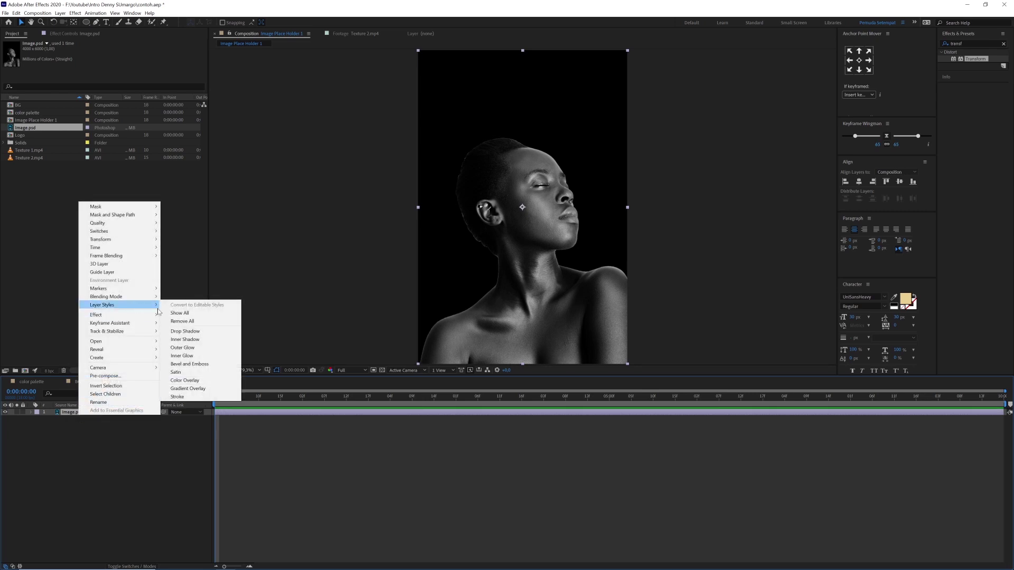
pyautogui.click(182, 397)
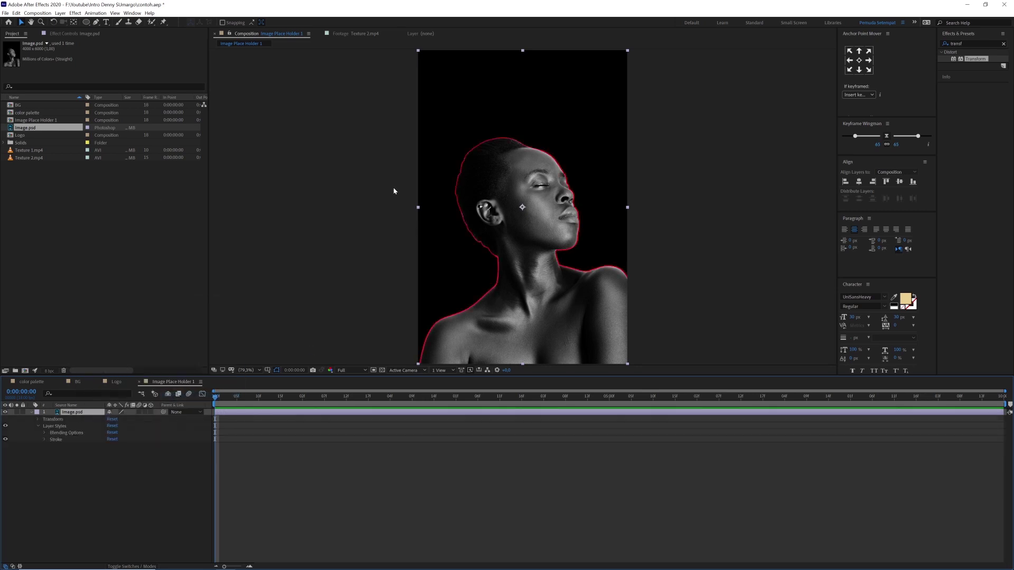
pyautogui.click(27, 113)
pyautogui.click(44, 439)
pyautogui.click(125, 453)
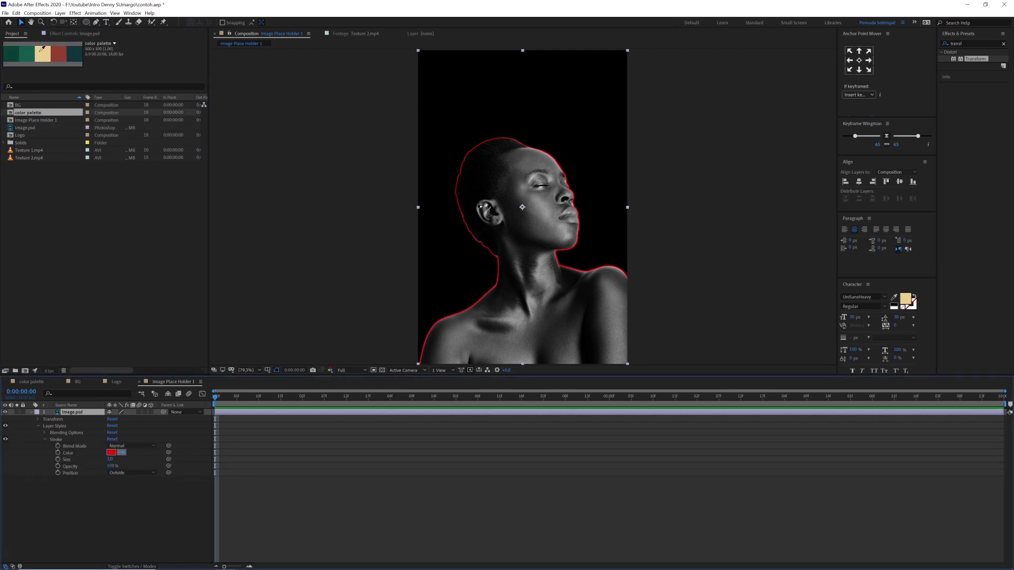
pyautogui.click(42, 53)
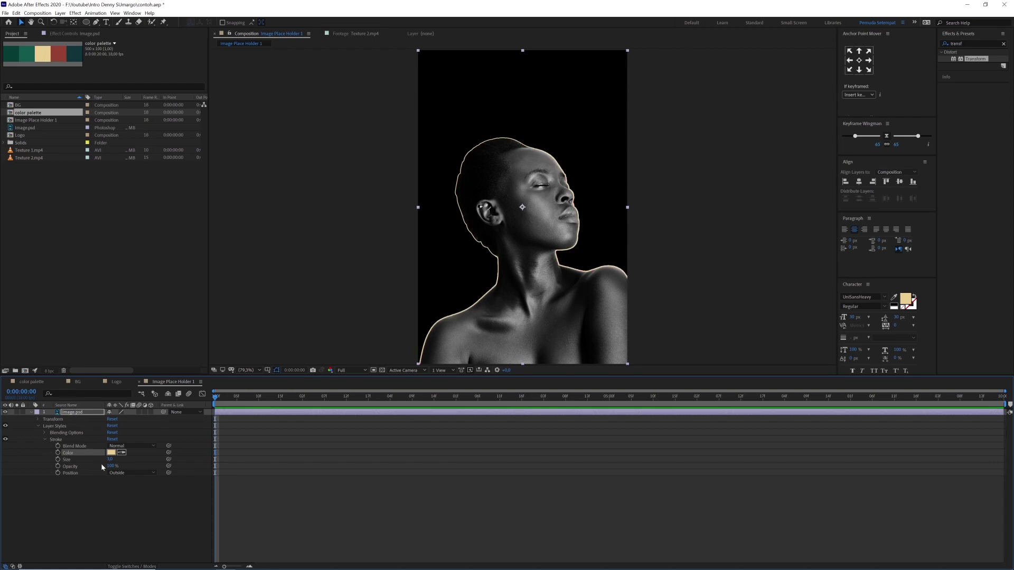
# - Increase the Stroke size on Image.psd to about 20
pyautogui.moveTo(110, 459); pyautogui.dragTo(186, 466)
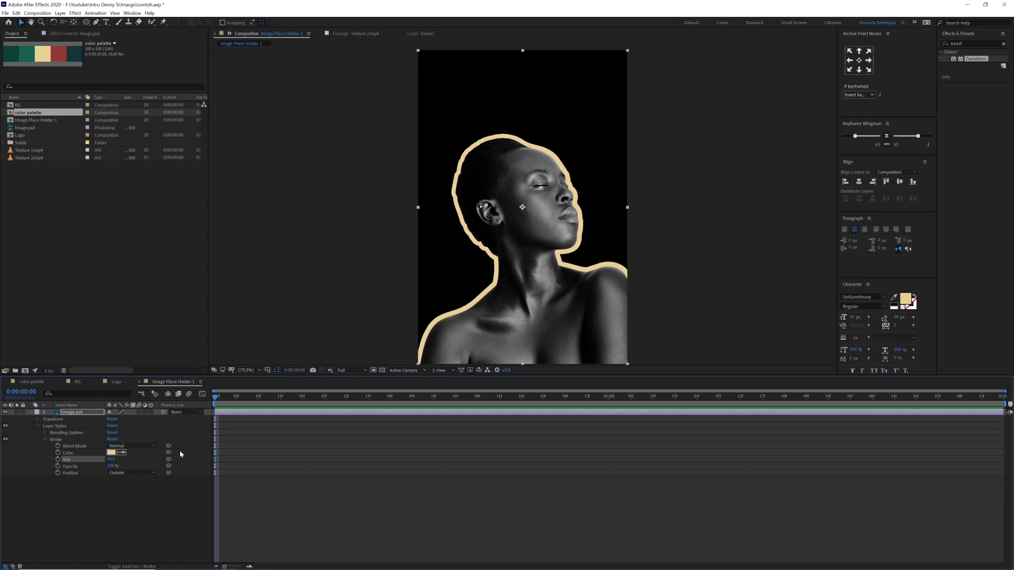
# - Add Image Place Holder 1 to the Logo composition, below the title layers and above the circle shape layers
pyautogui.click(115, 382)
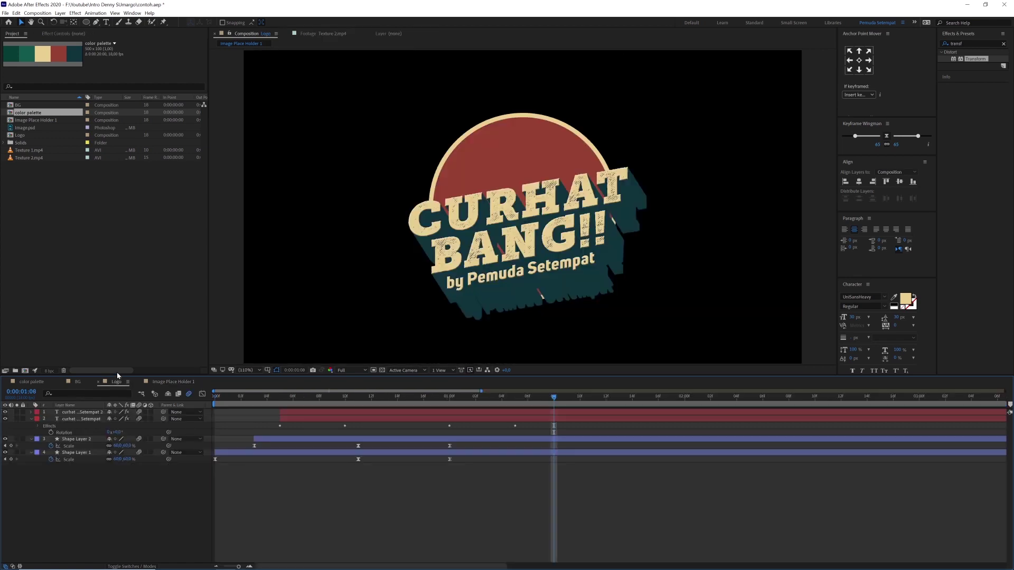
pyautogui.click(34, 120)
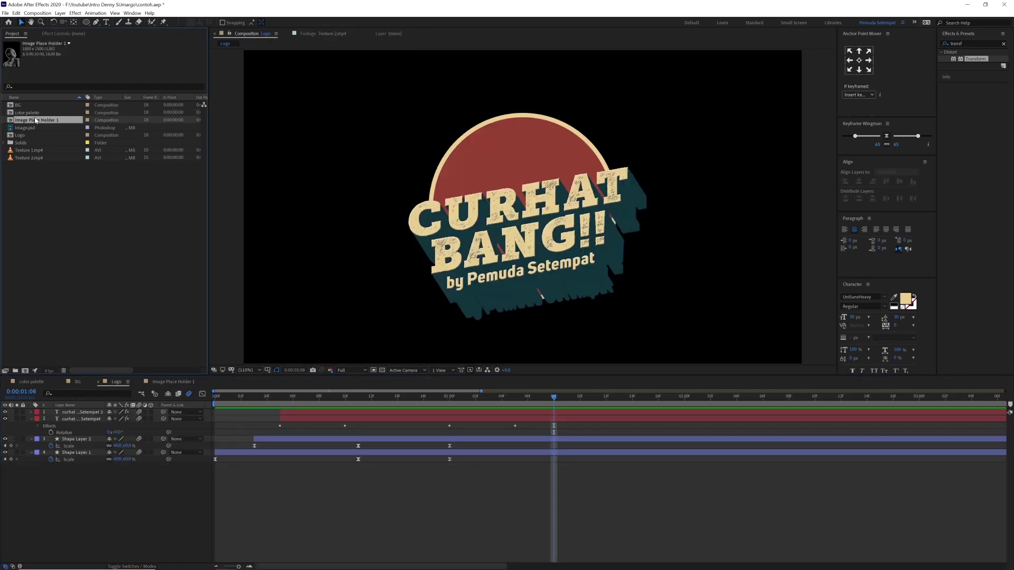
pyautogui.moveTo(38, 121); pyautogui.dragTo(80, 437)
# - Scale and position the portrait layer so the head rises above the red circle and the shoulders sit behind the title
pyautogui.press(',')
pyautogui.press(',')
pyautogui.press(',')
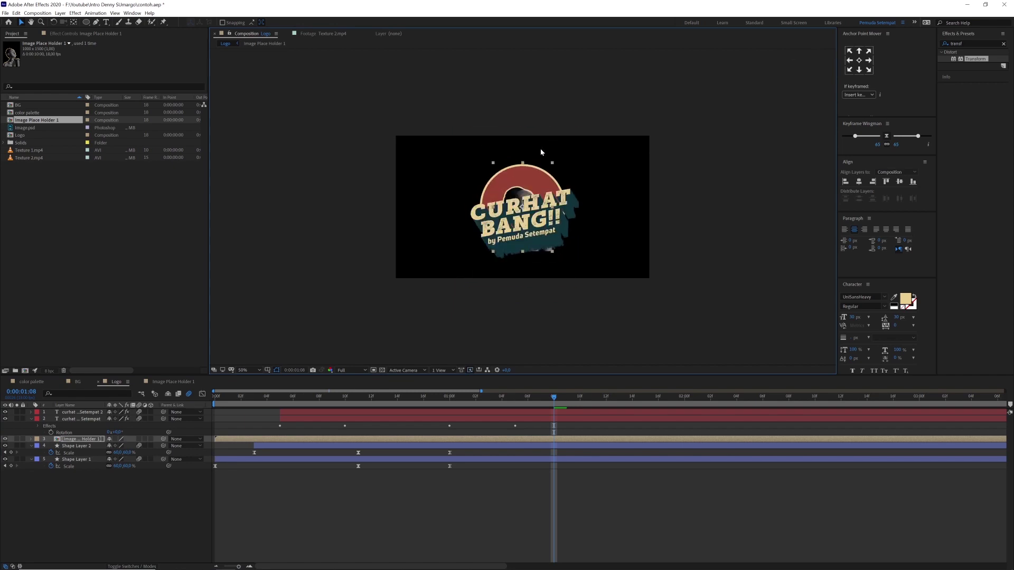
pyautogui.hotkey('shift', '/')
pyautogui.moveTo(537, 164); pyautogui.dragTo(455, 231)
pyautogui.moveTo(538, 104); pyautogui.dragTo(589, 74)
pyautogui.moveTo(455, 236); pyautogui.dragTo(425, 143)
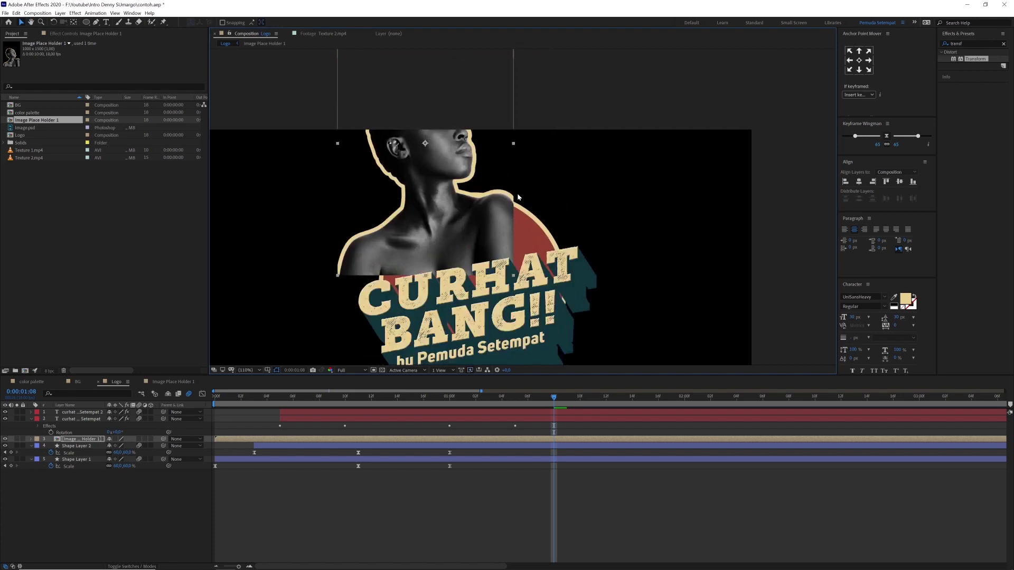
pyautogui.moveTo(465, 221); pyautogui.dragTo(489, 281)
pyautogui.scroll(-4, 363, 268)
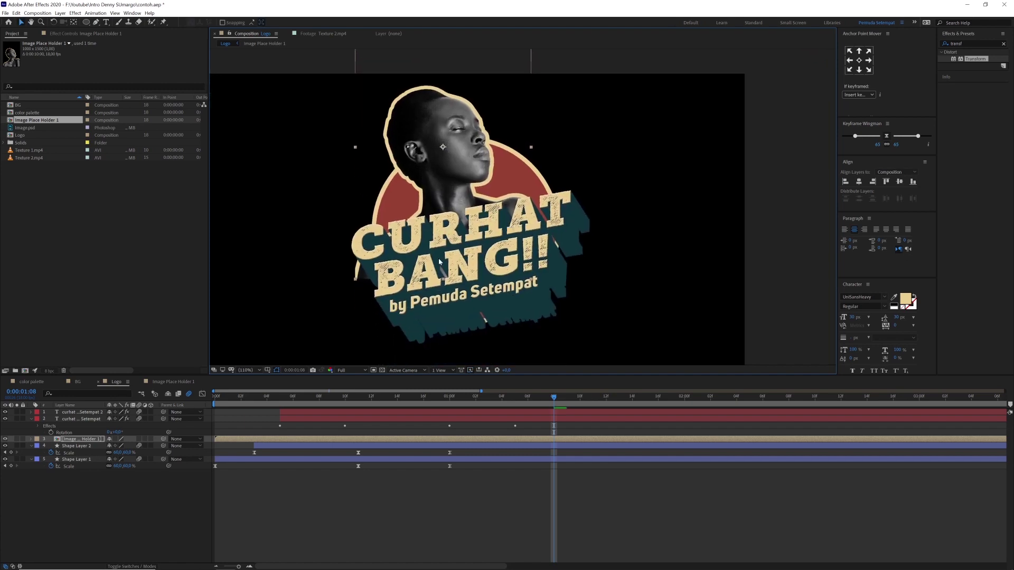
pyautogui.moveTo(358, 280); pyautogui.dragTo(366, 307)
pyautogui.scroll(-1, 367, 307)
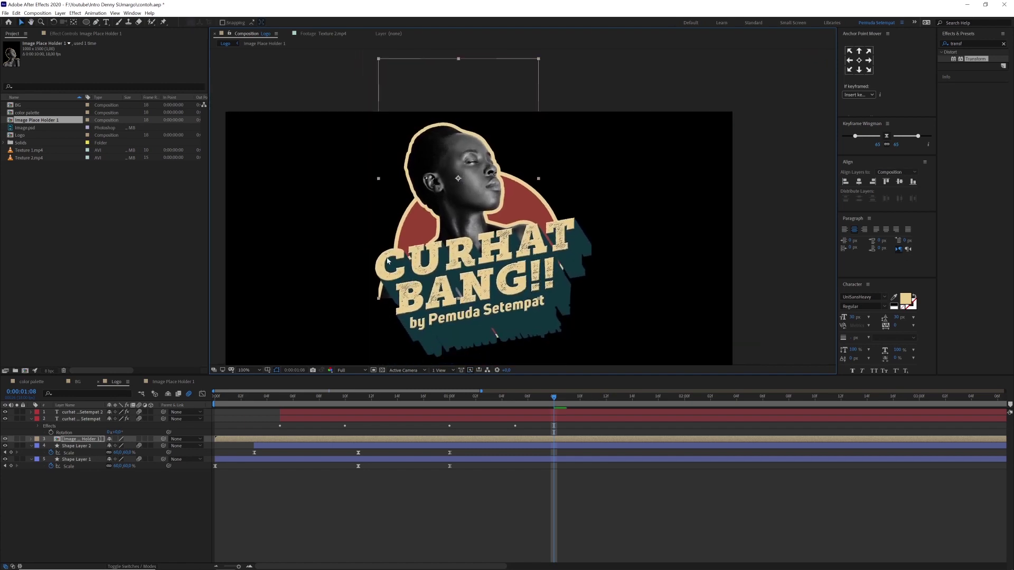
# - Draw a rectangular mask on the portrait layer that keeps the head and shoulders and cuts off the part below the title's upper line
pyautogui.click(87, 22)
pyautogui.moveTo(86, 21); pyautogui.dragTo(118, 22)
pyautogui.moveTo(392, 168); pyautogui.dragTo(387, 197)
pyautogui.moveTo(324, 73); pyautogui.dragTo(585, 303)
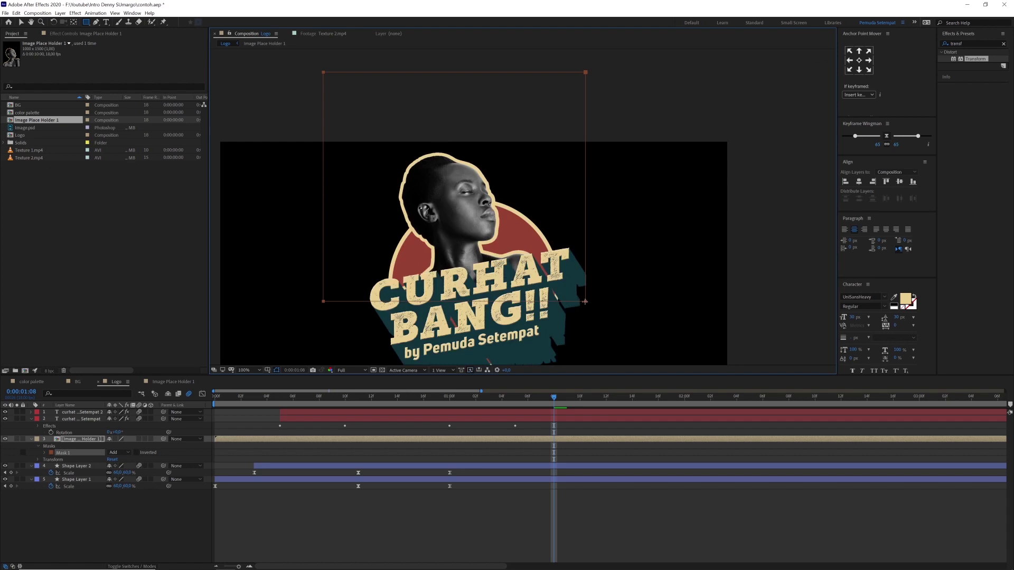
pyautogui.click(158, 514)
pyautogui.moveTo(464, 312); pyautogui.dragTo(499, 240)
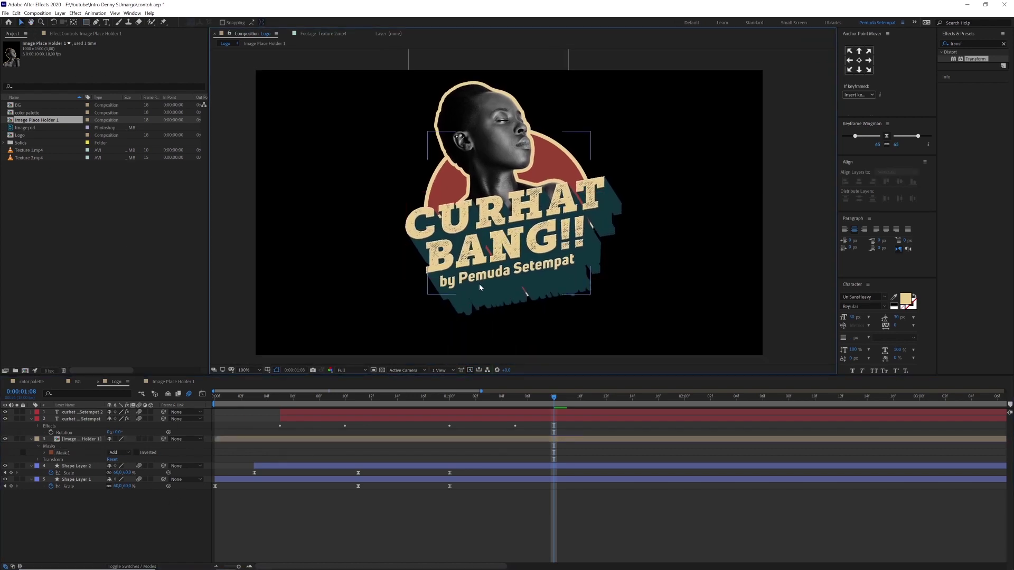
# - Set Position and Scale keyframes for the Image Place Holder 1 layer at 0:00:01:00
pyautogui.click(515, 128)
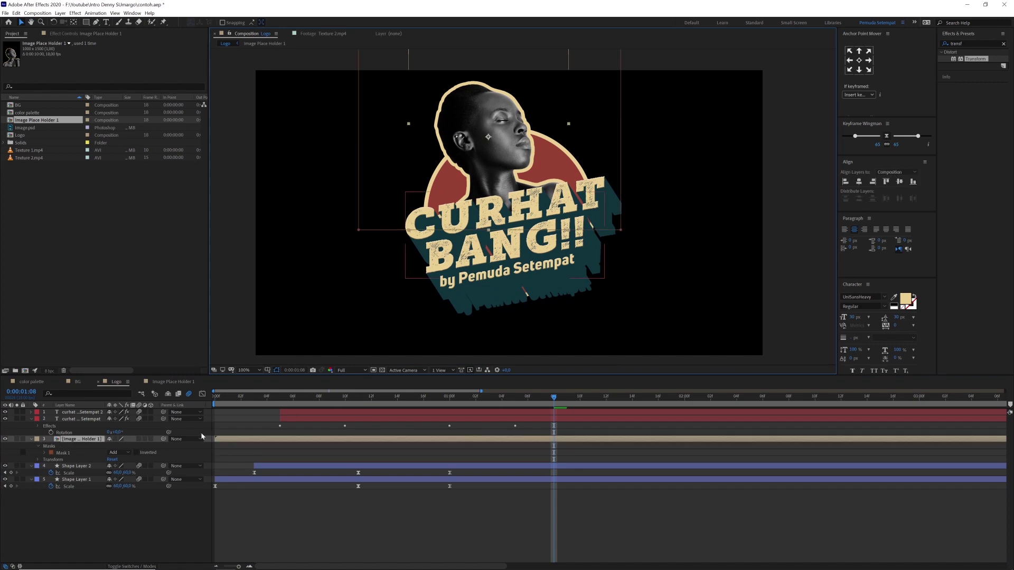
pyautogui.click(335, 404)
pyautogui.scroll(2, 388, 400)
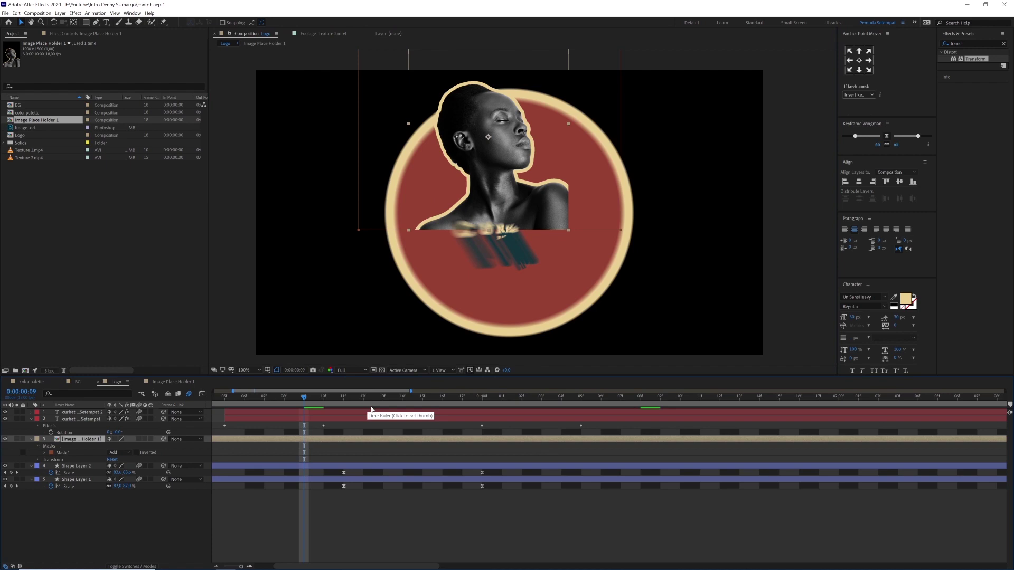
pyautogui.click(481, 398)
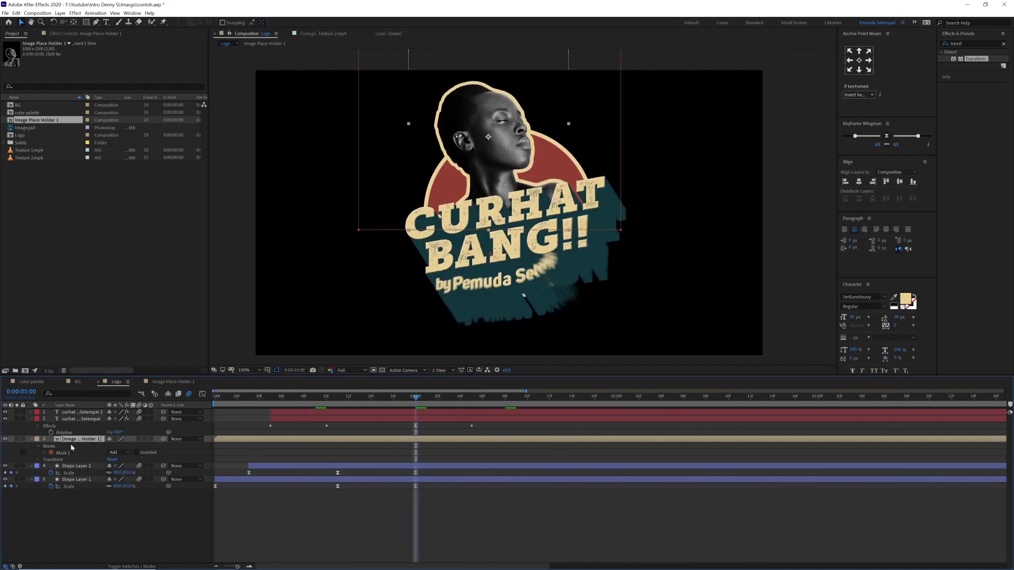
pyautogui.press('p')
pyautogui.hotkey('shift', 's')
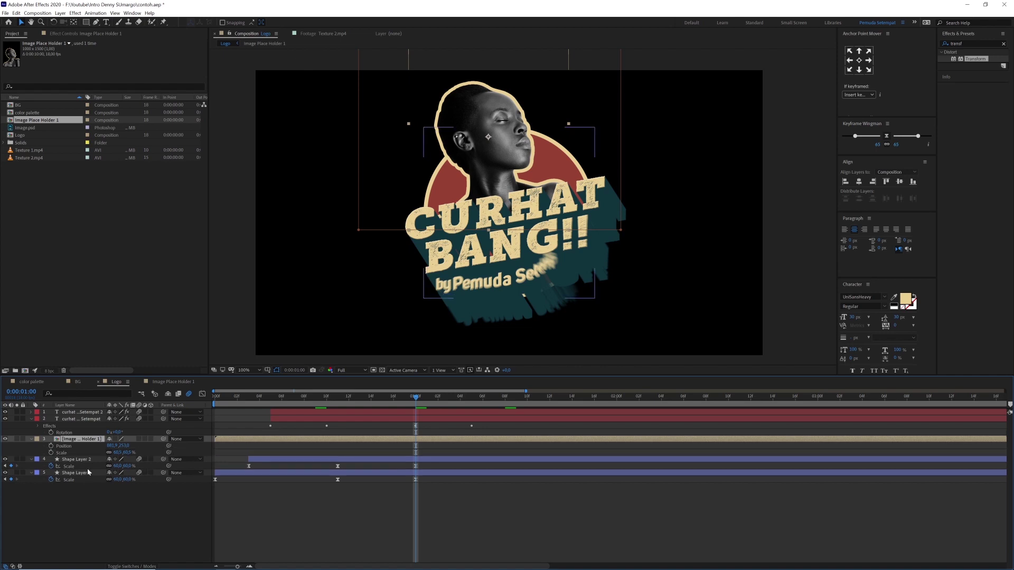
pyautogui.click(51, 453)
pyautogui.click(52, 446)
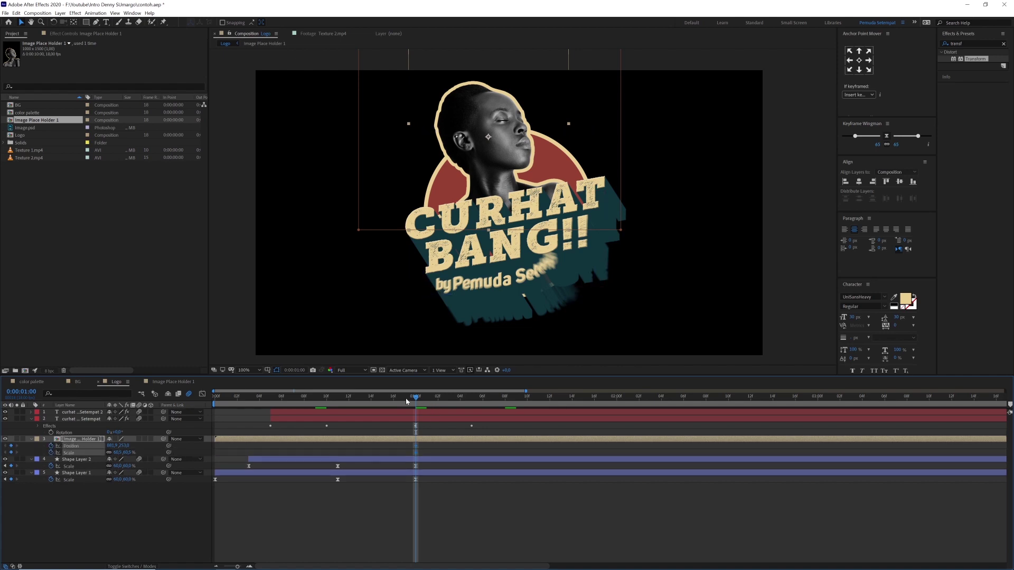
# - At the composition start, shift the portrait layer toward the lower right and set its Scale to 0%
pyautogui.press('j')
pyautogui.press('j')
pyautogui.press('j')
pyautogui.press('Home')
pyautogui.moveTo(125, 445); pyautogui.dragTo(242, 452)
pyautogui.click(125, 453)
pyautogui.write('0')
pyautogui.press('Return')
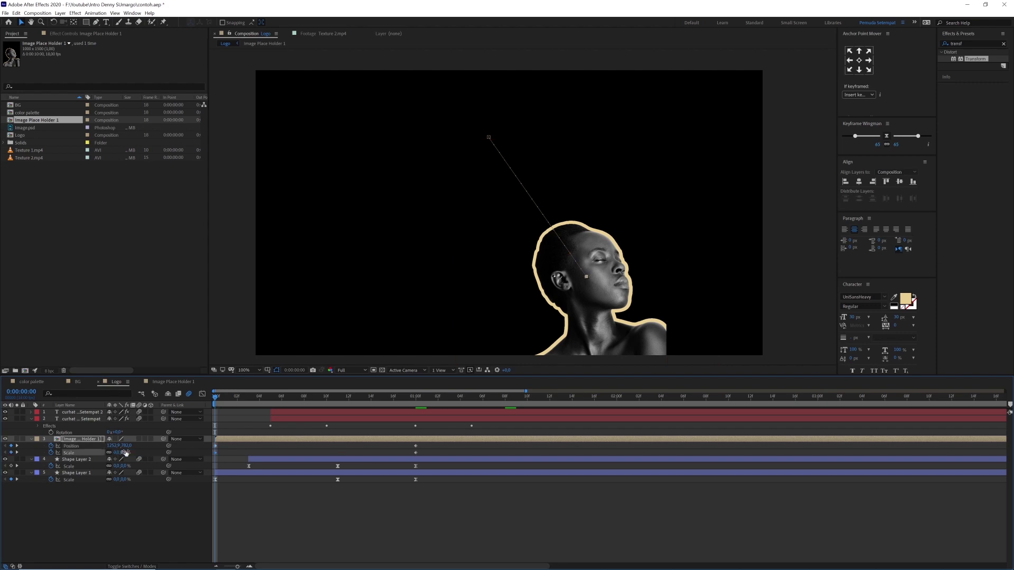
# - Ease the portrait's Position and Scale keyframes with Keyframe Wingman and preview the animation
pyautogui.moveTo(424, 447); pyautogui.dragTo(229, 456)
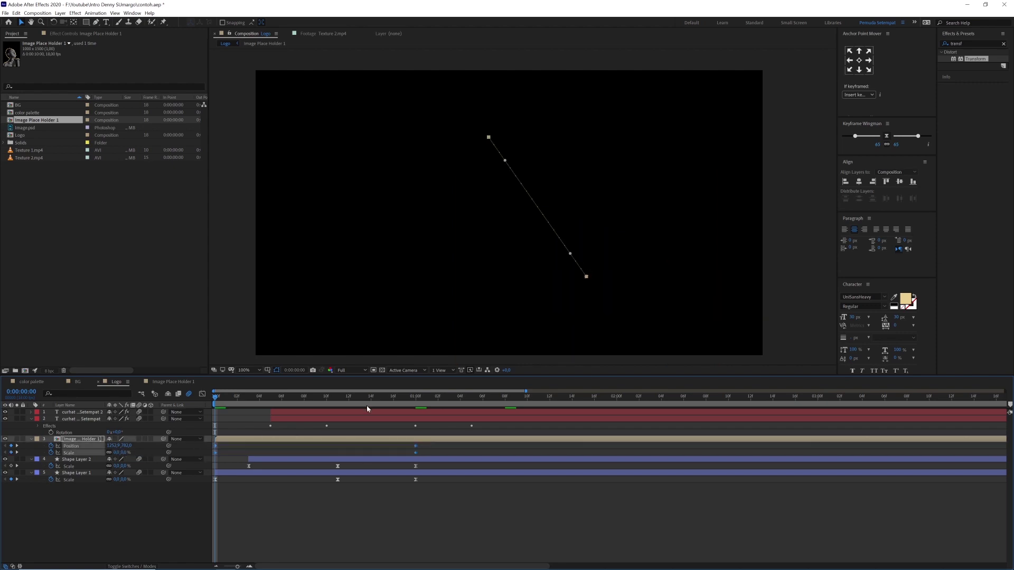
pyautogui.click(881, 146)
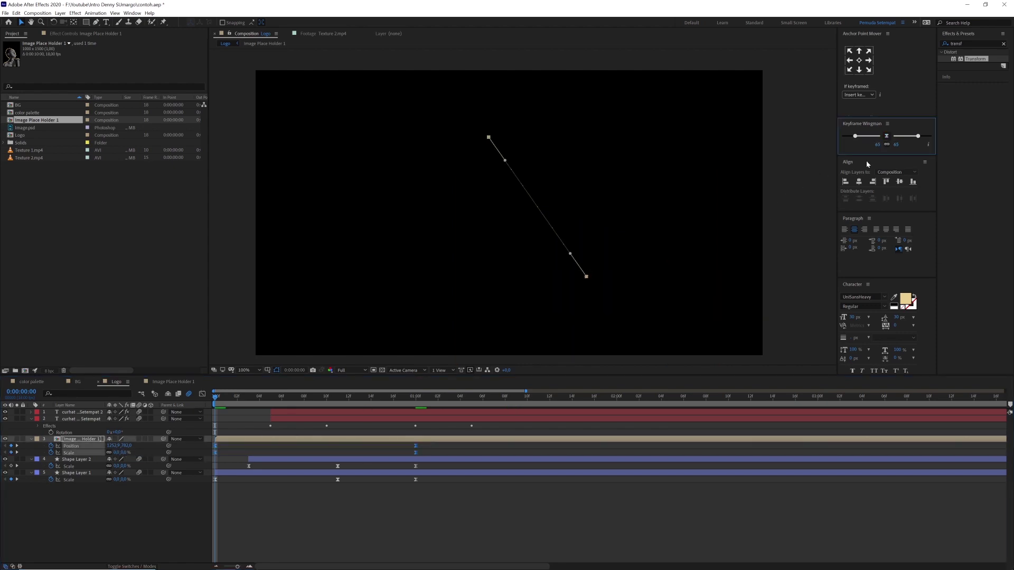
pyautogui.click(626, 515)
pyautogui.press('space')
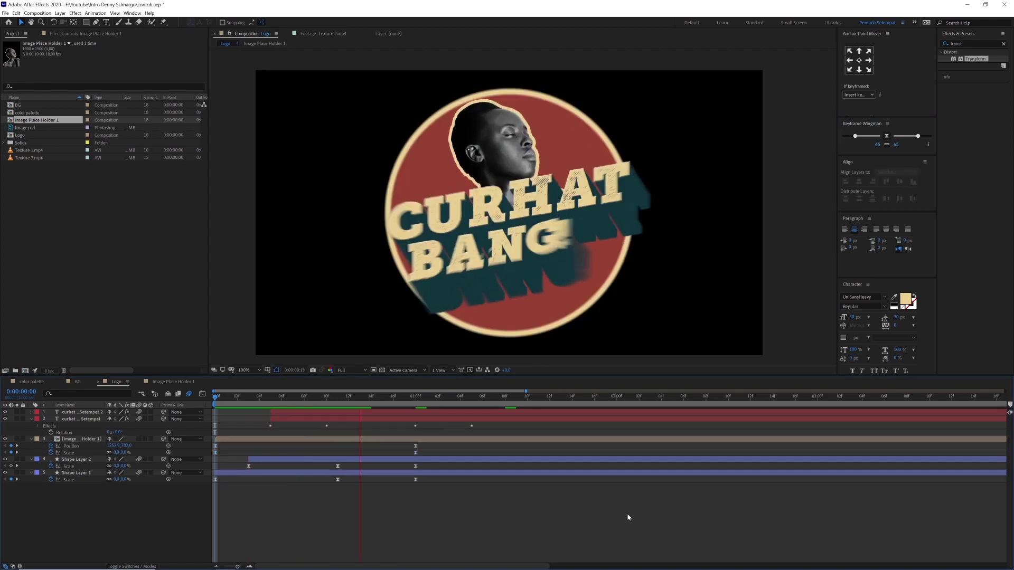
pyautogui.click(382, 405)
pyautogui.press('space')
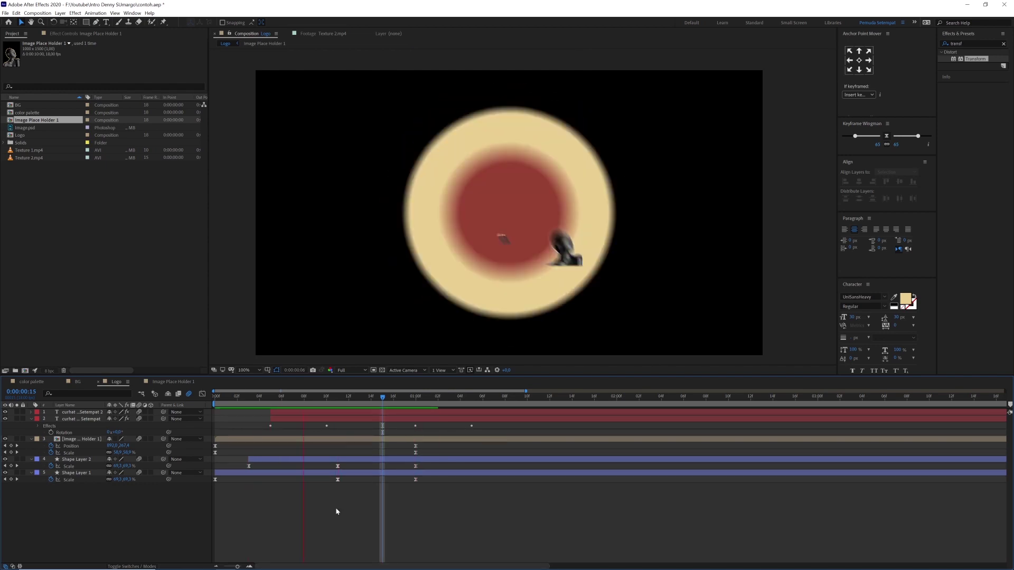
# - Move the portrait's end keyframes to frame 12, and shift the layer to start at frame 5 with the titles
pyautogui.click(353, 406)
pyautogui.moveTo(426, 443); pyautogui.dragTo(348, 451)
pyautogui.moveTo(259, 440)
pyautogui.mouseDown()
pyautogui.moveTo(309, 441)
pyautogui.moveTo(273, 441)
pyautogui.mouseUp()
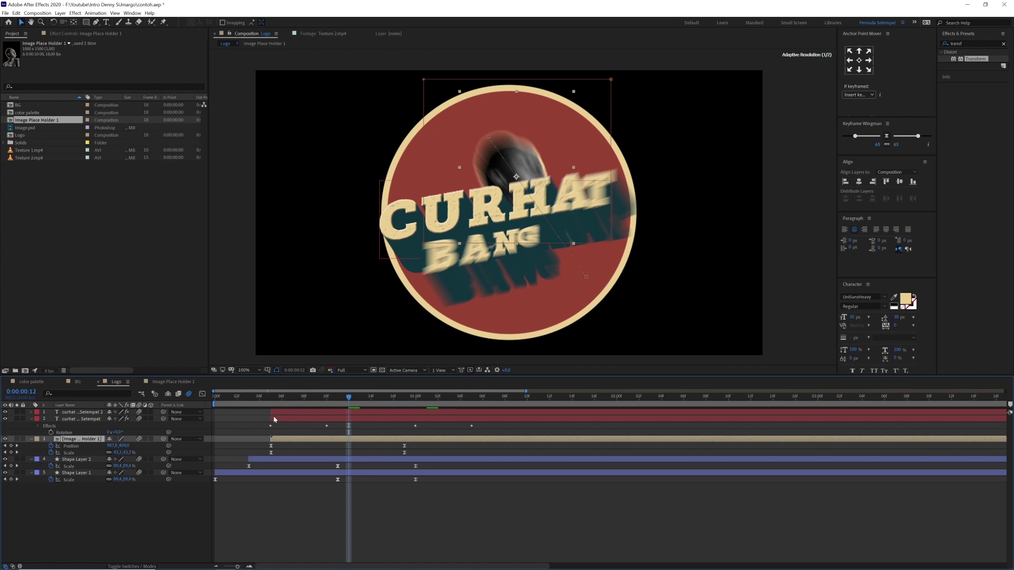
# - Preview the Logo animation repeatedly to check the portrait's timing against the circle and title
pyautogui.click(258, 399)
pyautogui.moveTo(257, 399); pyautogui.dragTo(416, 398)
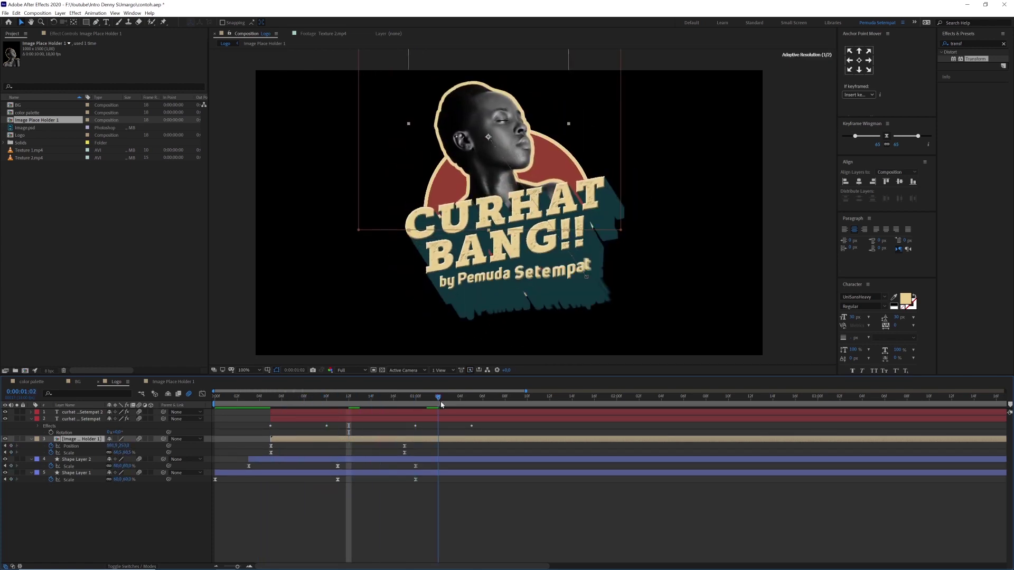
pyautogui.press('space')
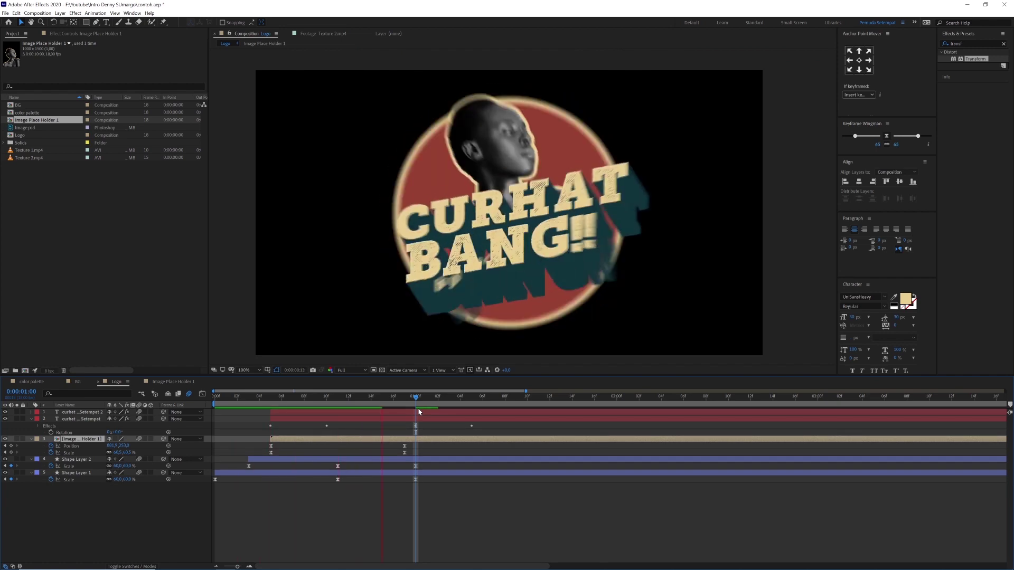
pyautogui.press('space')
pyautogui.press('space')
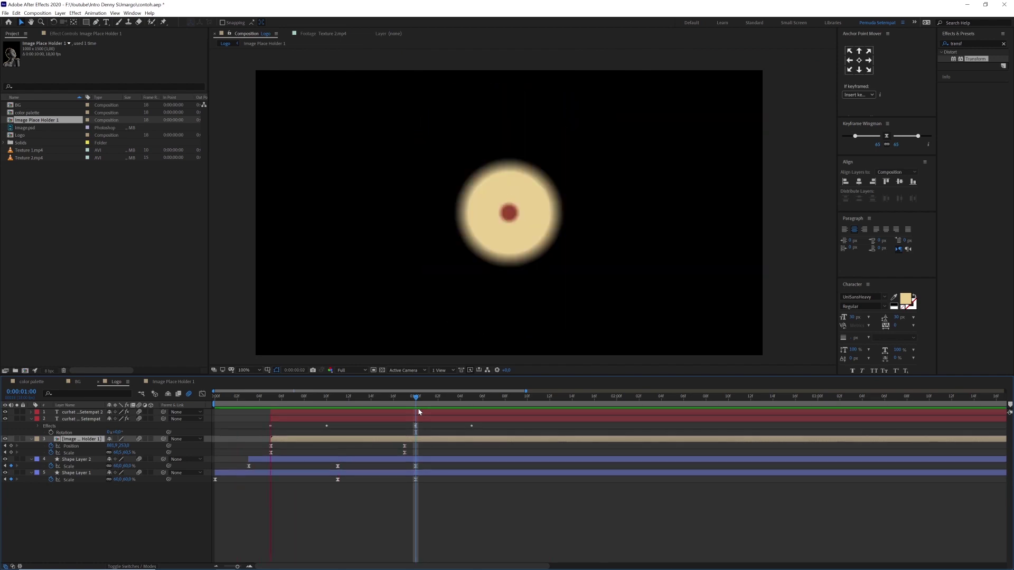
pyautogui.press('space')
pyautogui.press('space')
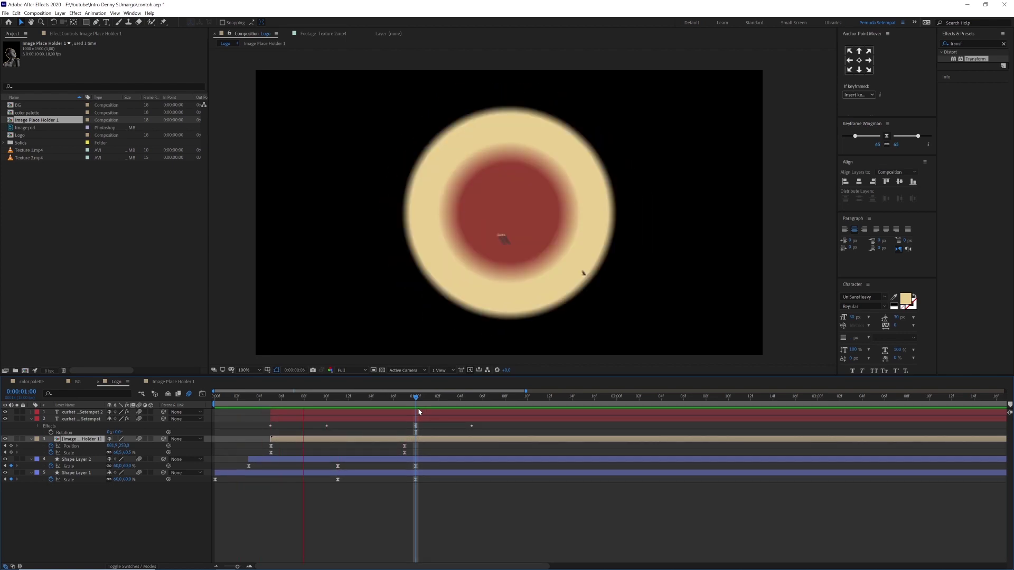
pyautogui.press('space')
# - Move the portrait's ending Position and Scale keyframes to frame 15 and preview the animation
pyautogui.moveTo(384, 404); pyautogui.dragTo(394, 405)
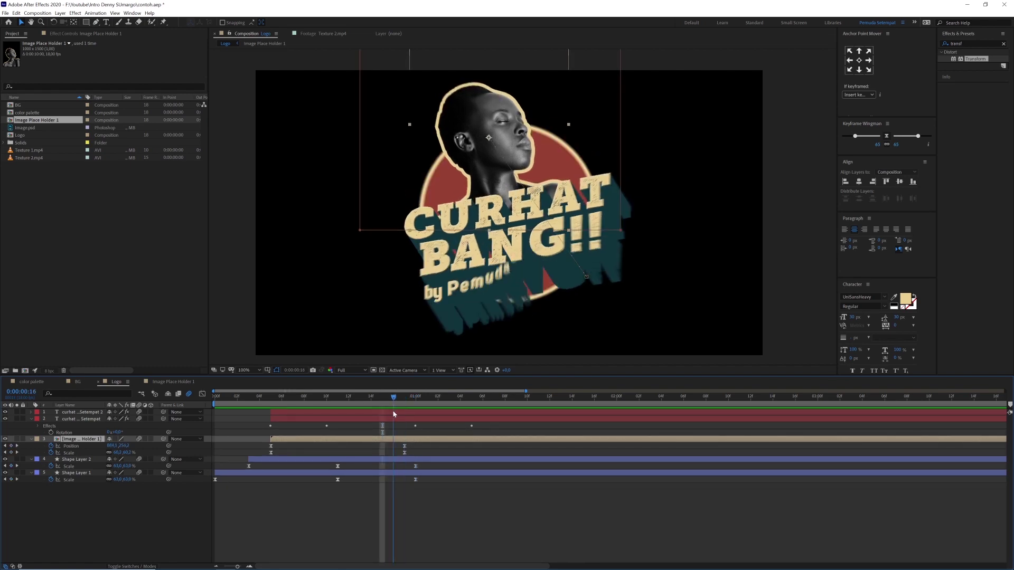
pyautogui.press('pageup')
pyautogui.moveTo(415, 447); pyautogui.dragTo(386, 453)
pyautogui.click(412, 505)
pyautogui.press('space')
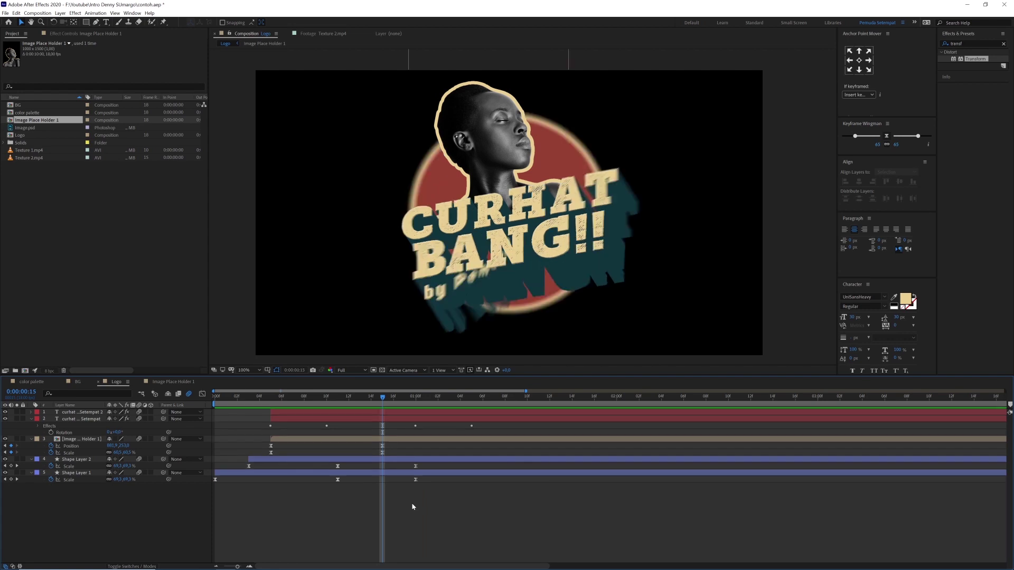
pyautogui.press('space')
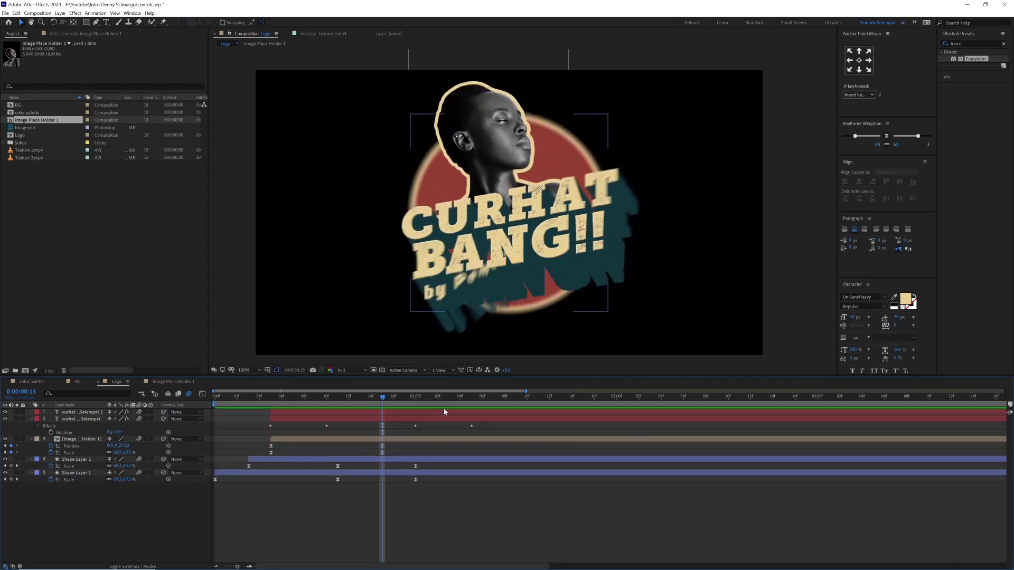
pyautogui.moveTo(493, 397); pyautogui.dragTo(501, 398)
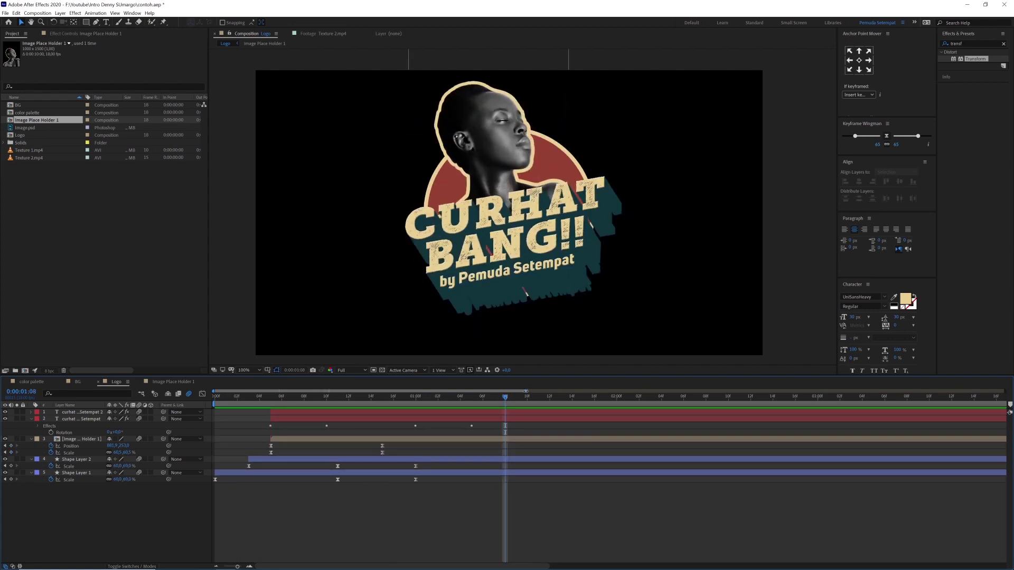
# - Collapse the displayed properties of all layers in the Logo composition
pyautogui.scroll(-3, 156, 470)
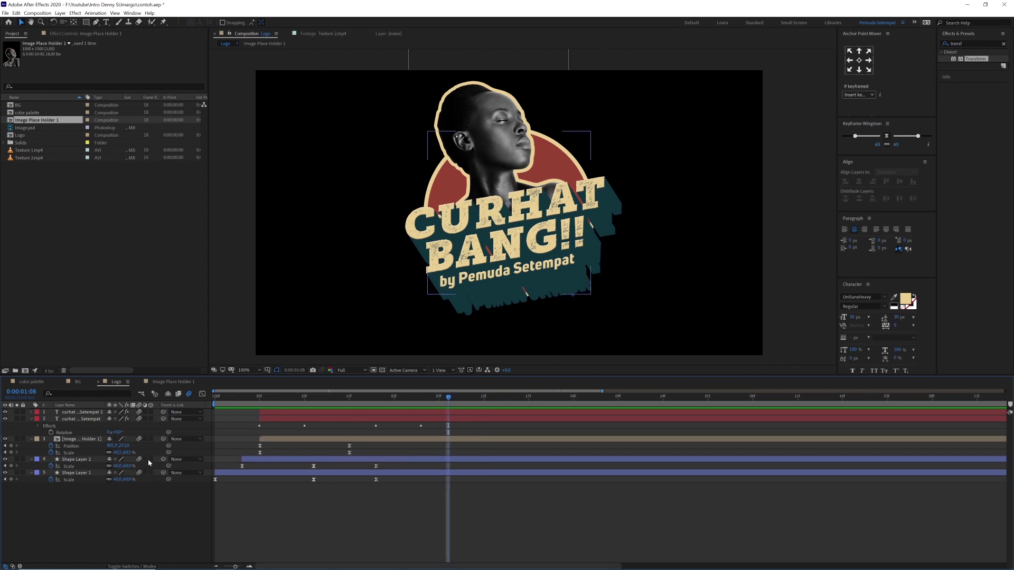
pyautogui.hotkey('ctrl', 'a')
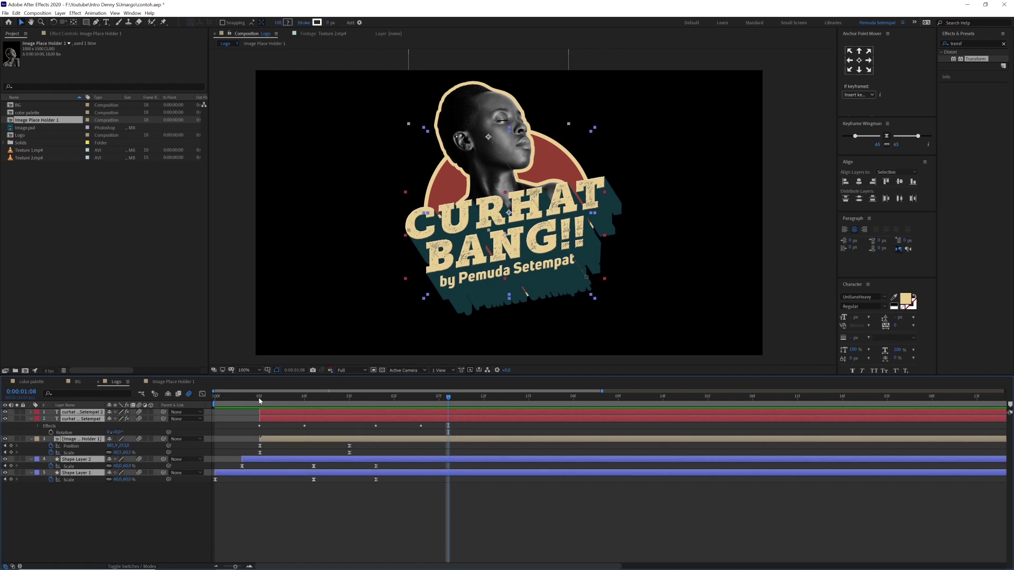
pyautogui.press('u')
pyautogui.press('u')
pyautogui.click(124, 499)
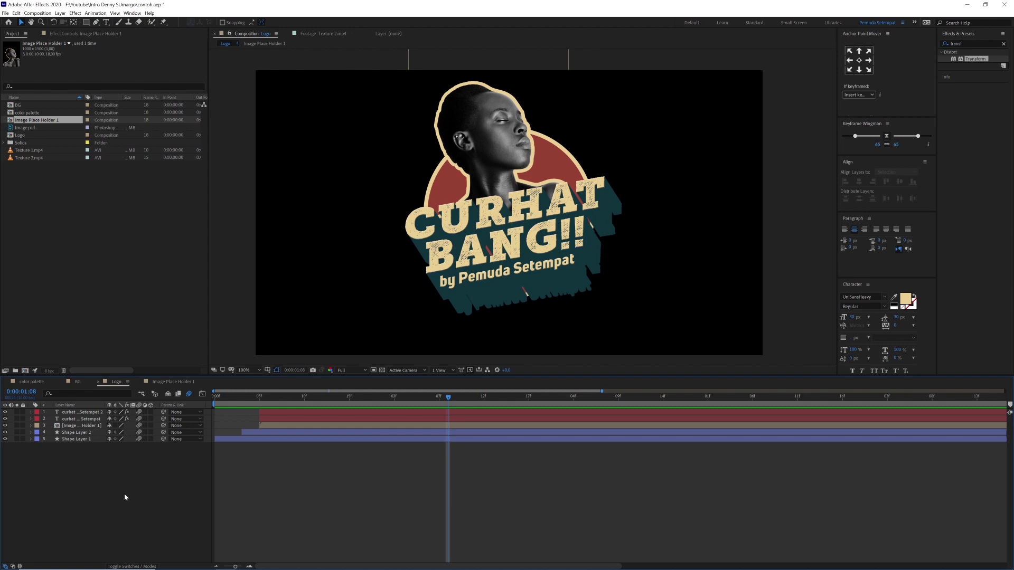
# - Draw a spiral path with the Pen tool, winding from beneath the title up to its centre
pyautogui.click(368, 397)
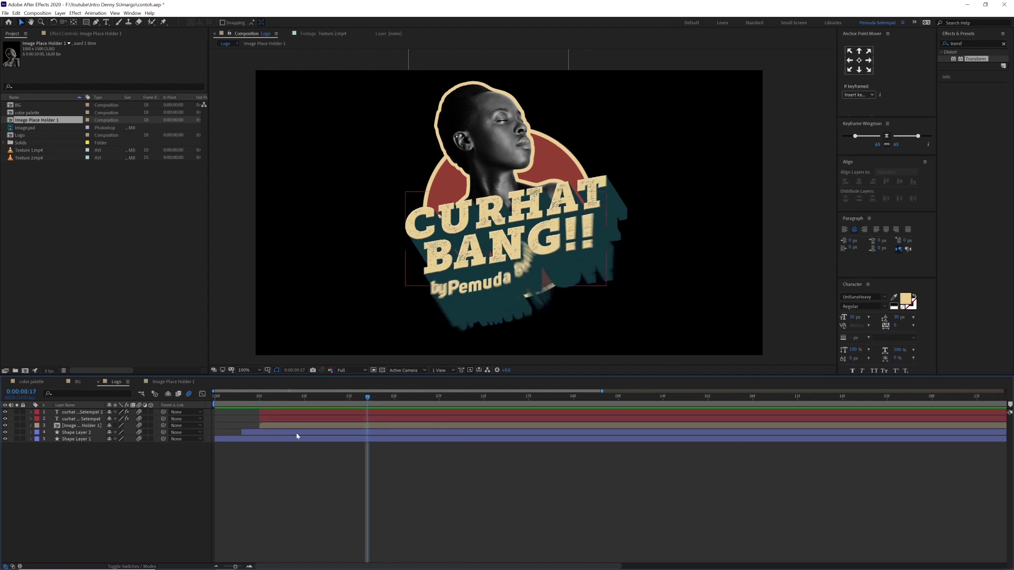
pyautogui.click(421, 396)
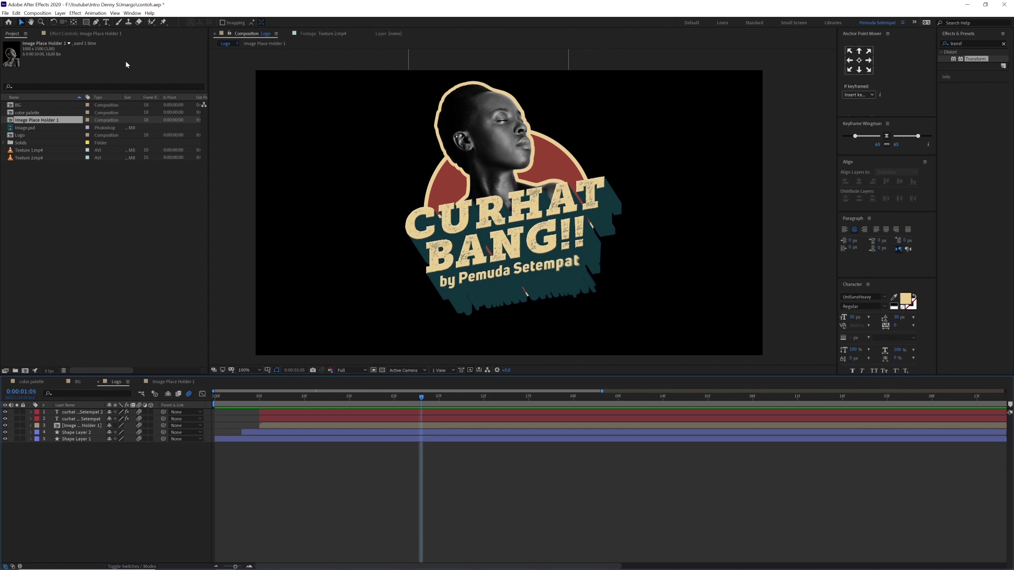
pyautogui.click(95, 23)
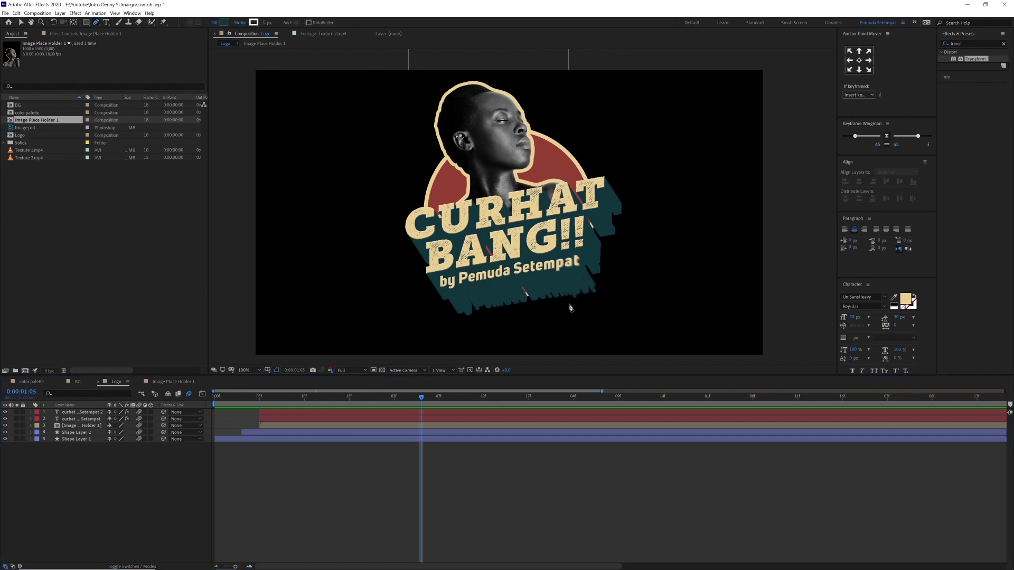
pyautogui.moveTo(566, 293); pyautogui.dragTo(520, 311)
pyautogui.moveTo(399, 240); pyautogui.dragTo(413, 165)
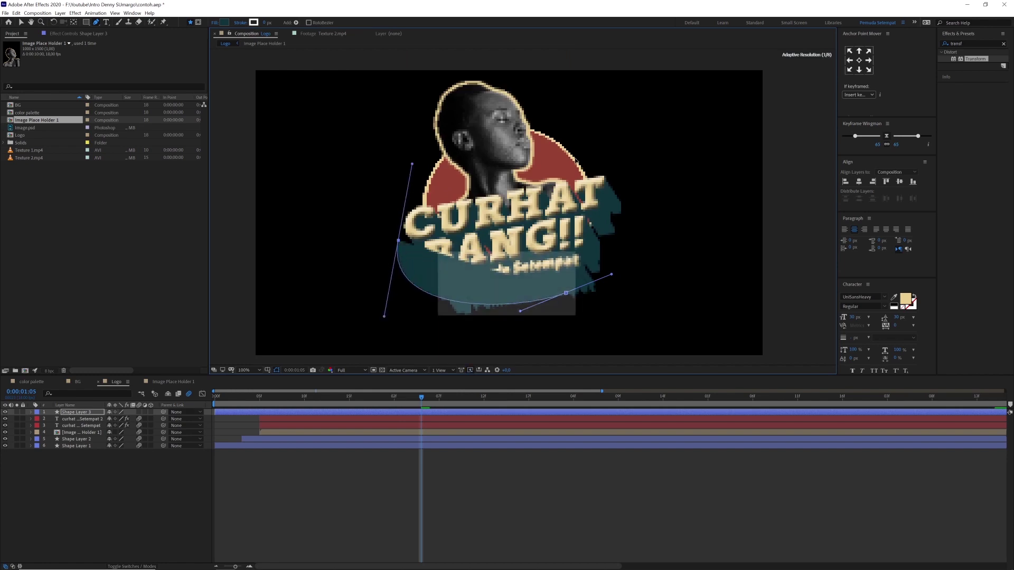
pyautogui.moveTo(603, 166); pyautogui.dragTo(602, 209)
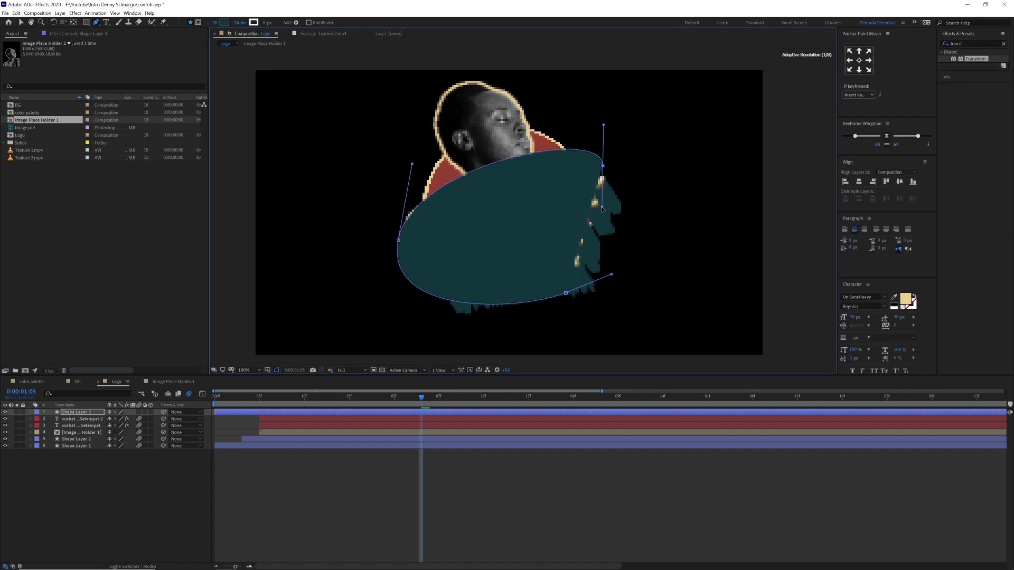
pyautogui.moveTo(511, 258); pyautogui.dragTo(444, 269)
pyautogui.moveTo(462, 203); pyautogui.dragTo(554, 187)
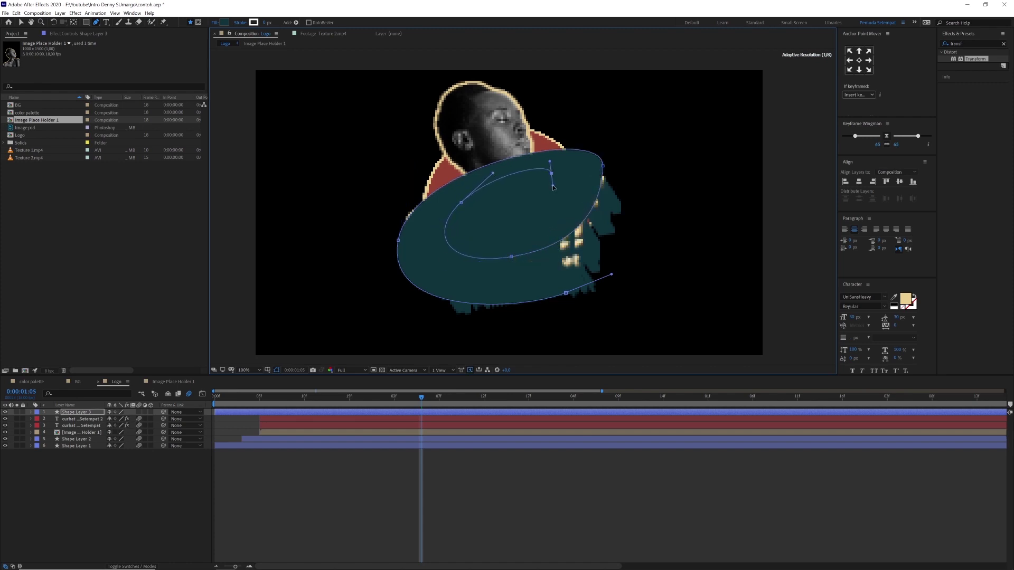
pyautogui.moveTo(482, 207); pyautogui.dragTo(509, 199)
pyautogui.click(516, 192)
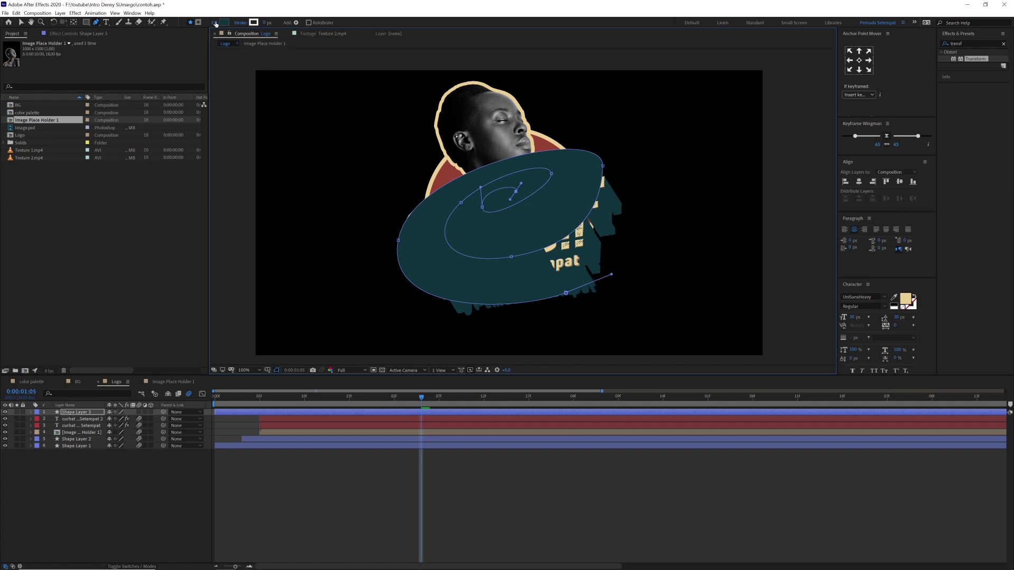
# - Remove the fill from the spiral shape
pyautogui.click(215, 22)
pyautogui.click(13, 22)
pyautogui.click(41, 68)
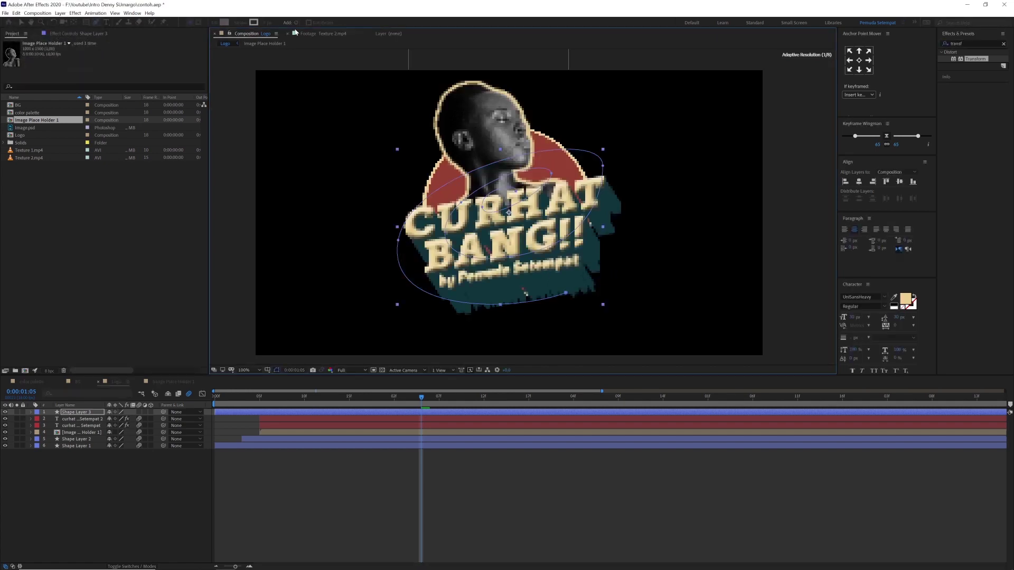
# - Thicken the spiral's stroke and colour it cream by sampling the portrait's outline
pyautogui.moveTo(278, 22); pyautogui.dragTo(269, 24)
pyautogui.click(254, 23)
pyautogui.click(827, 217)
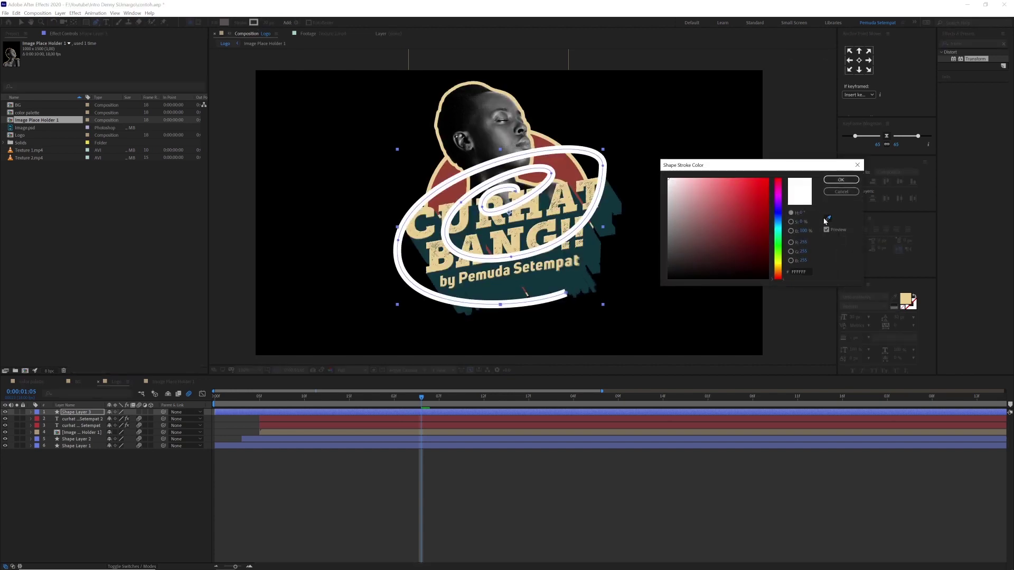
pyautogui.click(528, 121)
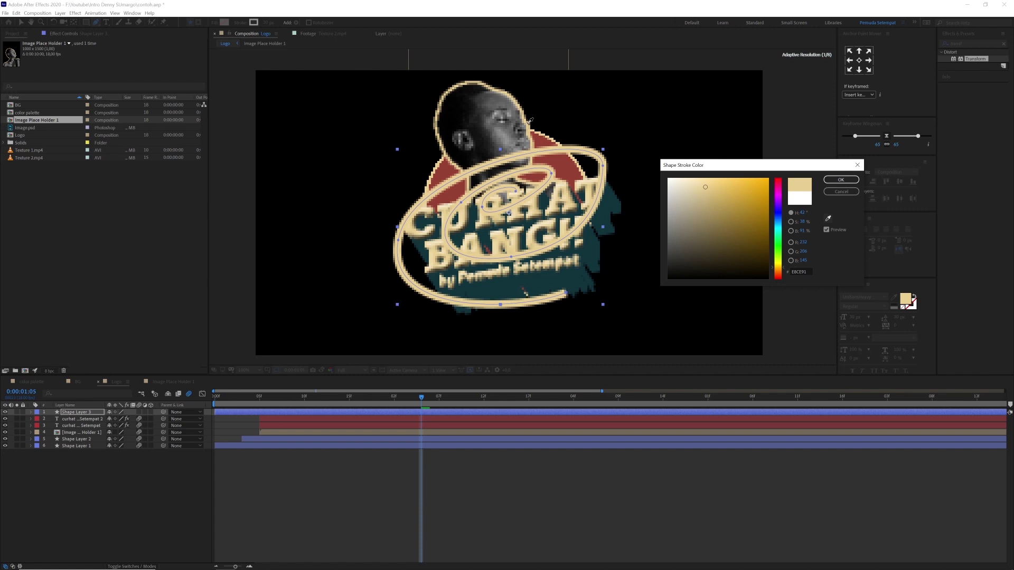
pyautogui.click(841, 180)
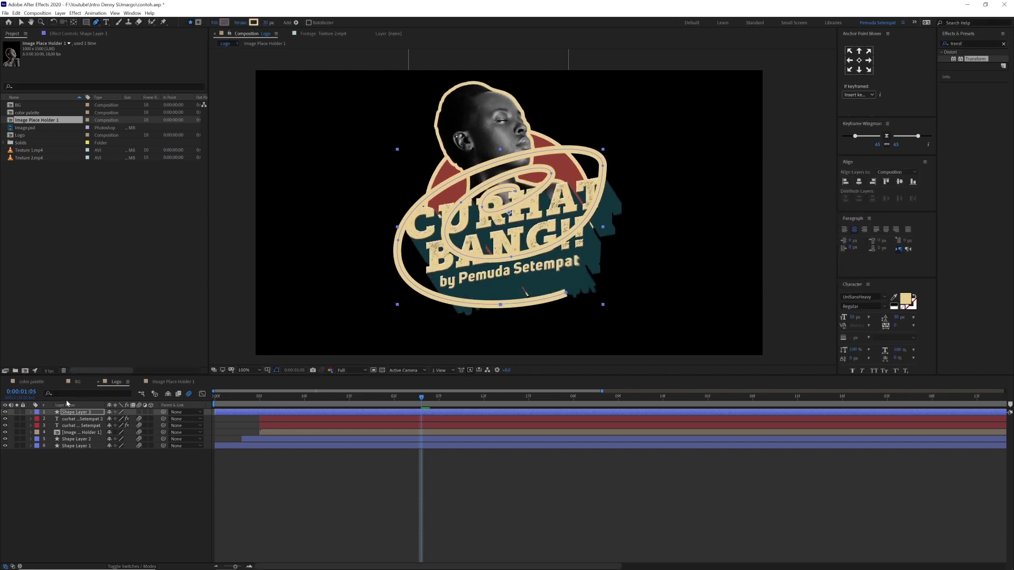
# - Taper the start of the spiral's stroke by increasing its Taper Start Length
pyautogui.click(30, 413)
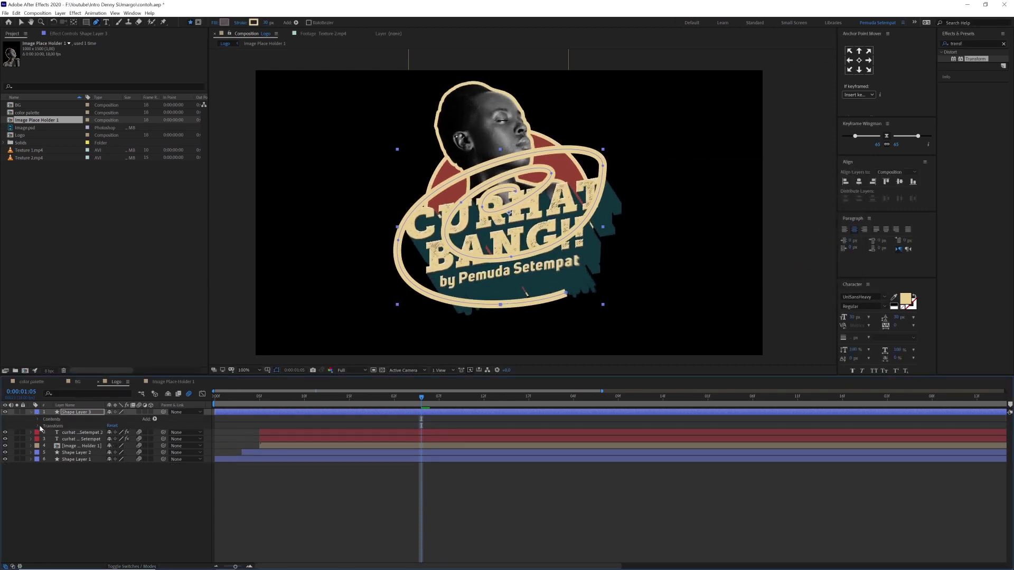
pyautogui.click(37, 419)
pyautogui.click(45, 426)
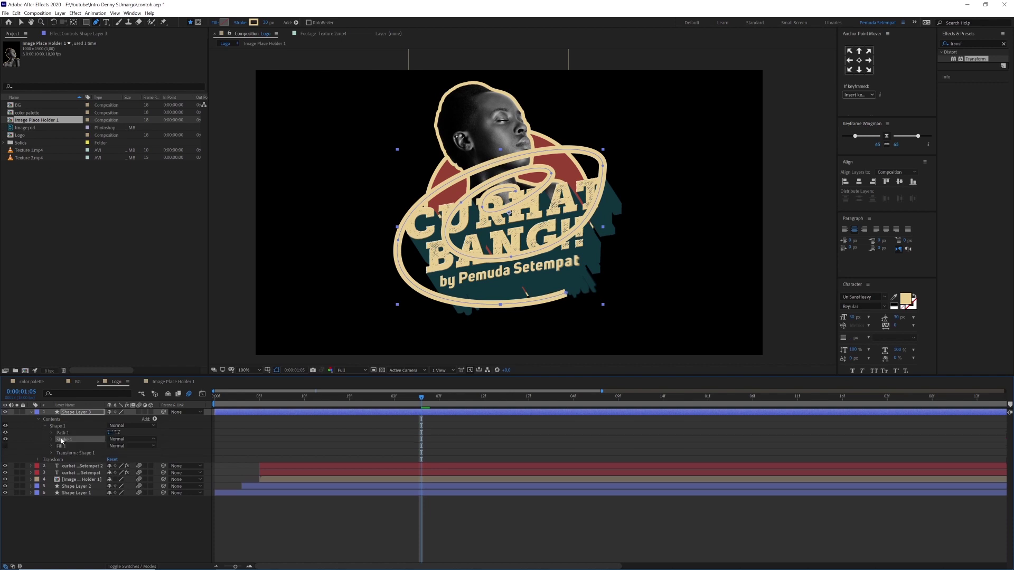
pyautogui.click(51, 440)
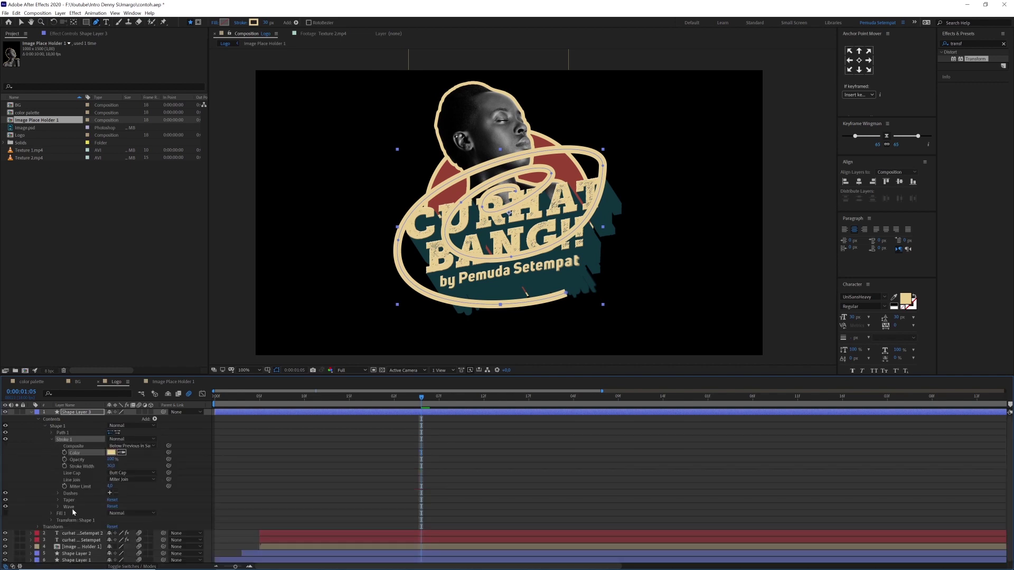
pyautogui.click(77, 502)
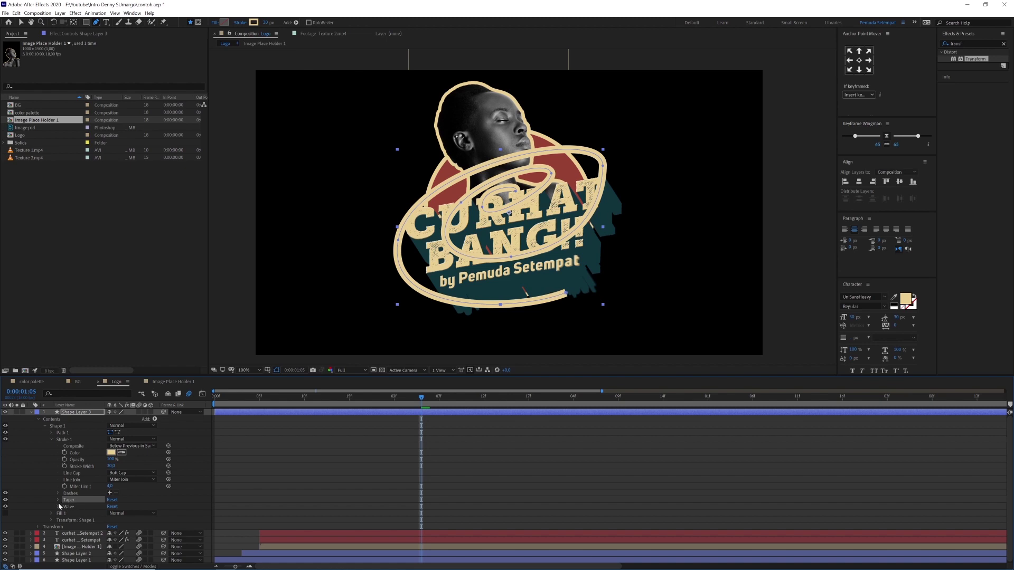
pyautogui.scroll(-1, 68, 508)
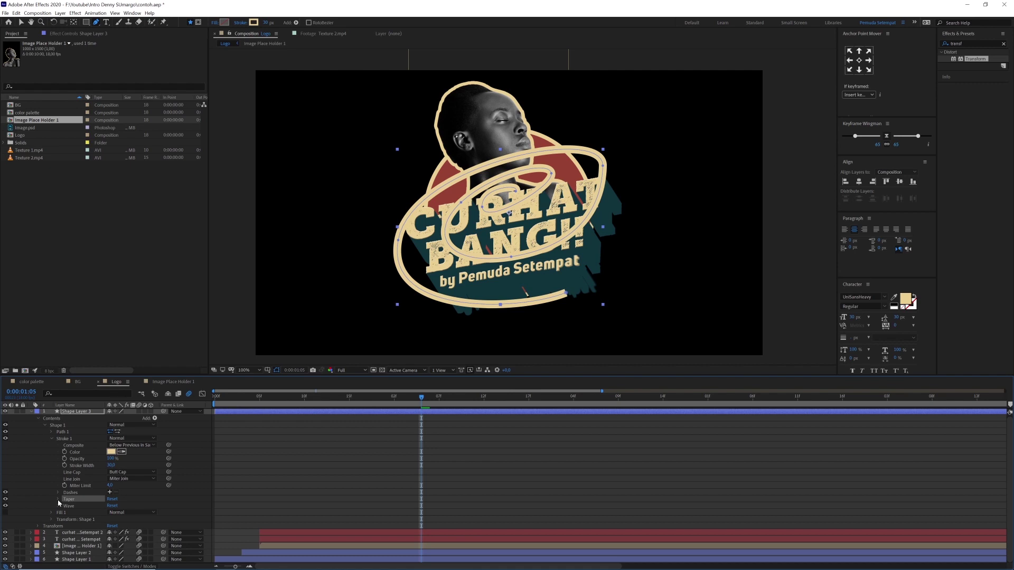
pyautogui.click(59, 499)
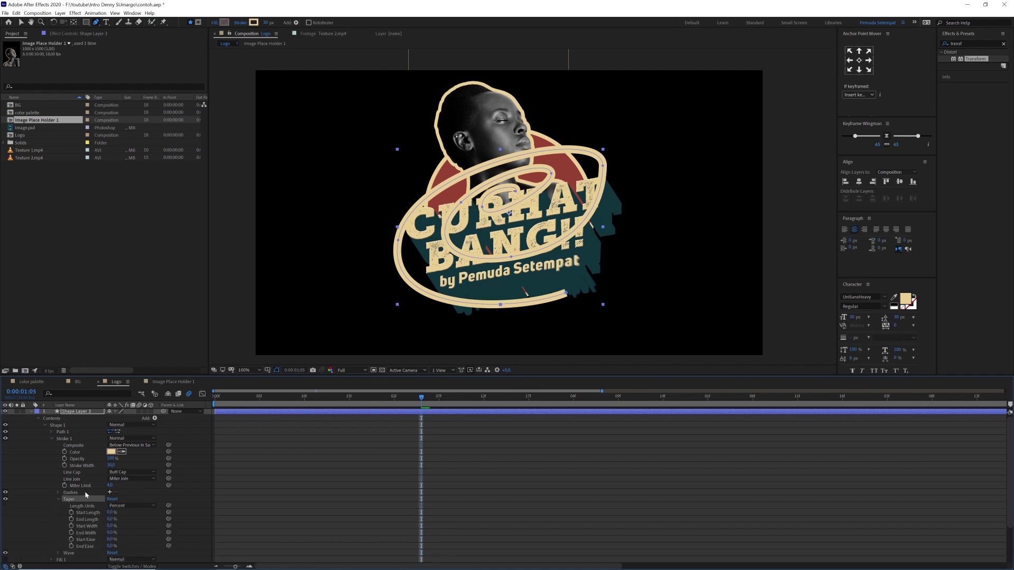
pyautogui.scroll(-2, 118, 502)
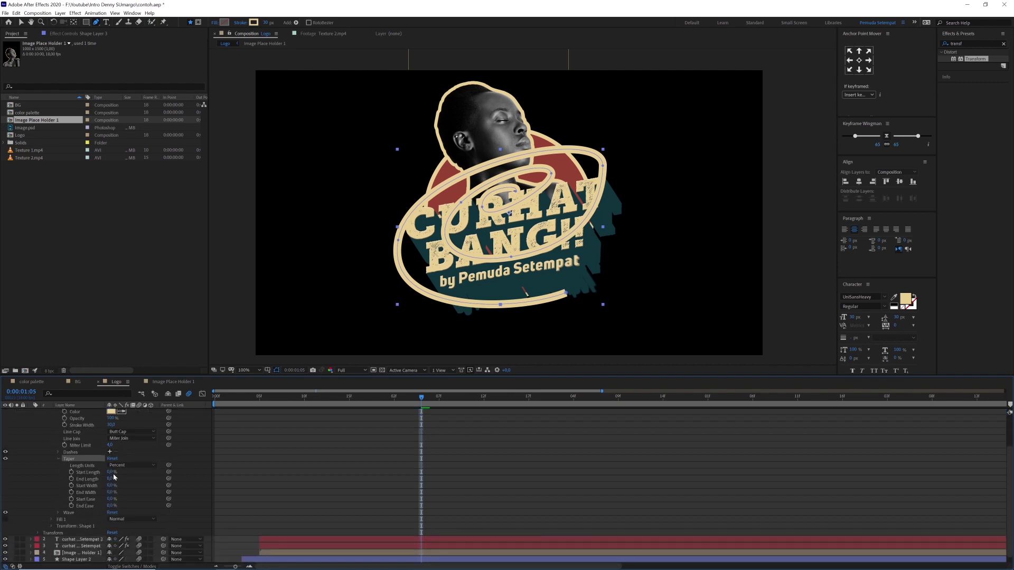
pyautogui.moveTo(111, 475); pyautogui.dragTo(119, 472)
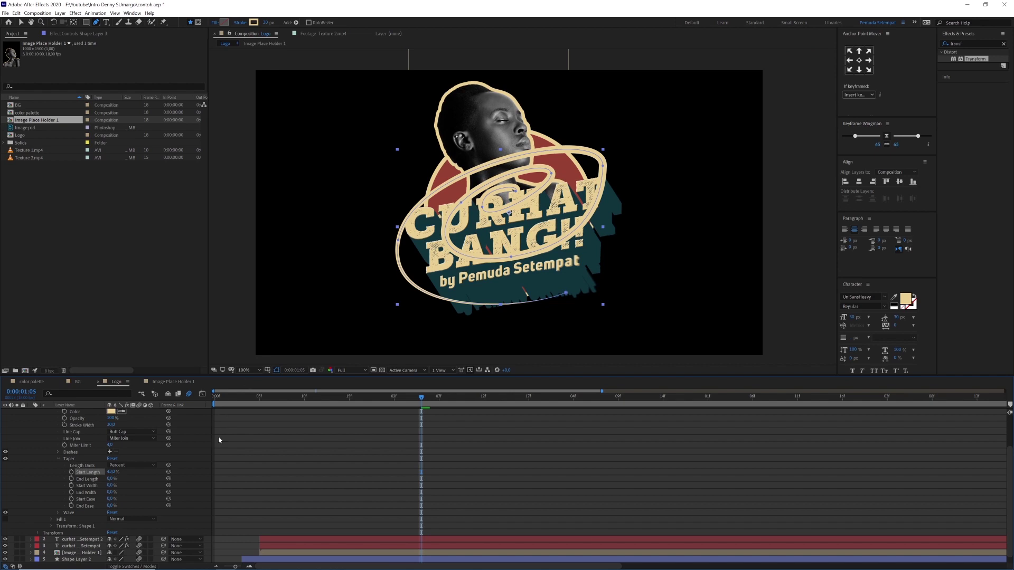
# - Set the spiral stroke's line cap to Round Cap and its Taper Start Length to 40%
pyautogui.scroll(1, 116, 453)
pyautogui.click(124, 453)
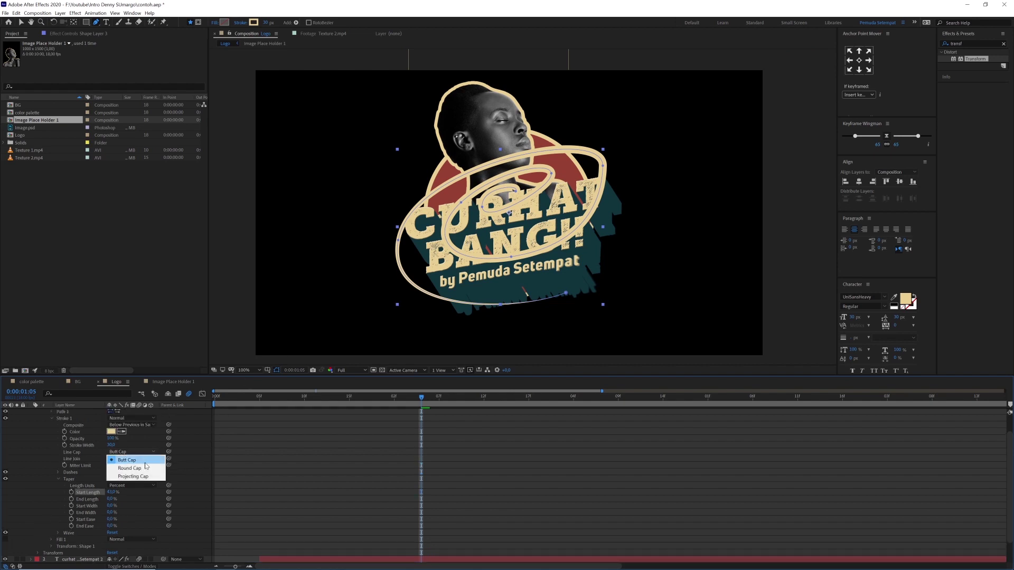
pyautogui.click(127, 463)
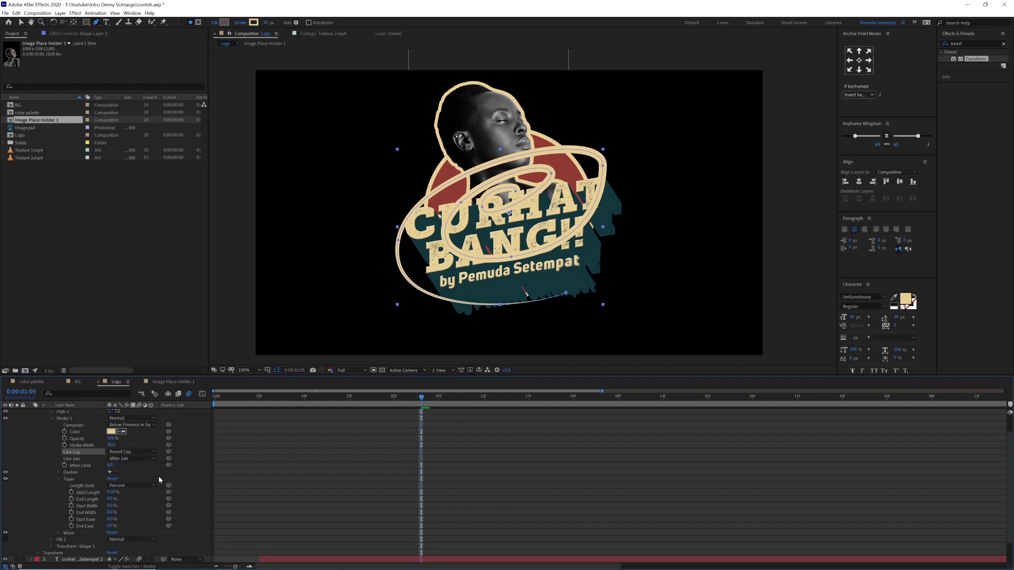
pyautogui.moveTo(112, 492)
pyautogui.mouseDown()
pyautogui.moveTo(142, 492)
pyautogui.moveTo(113, 494)
pyautogui.mouseUp()
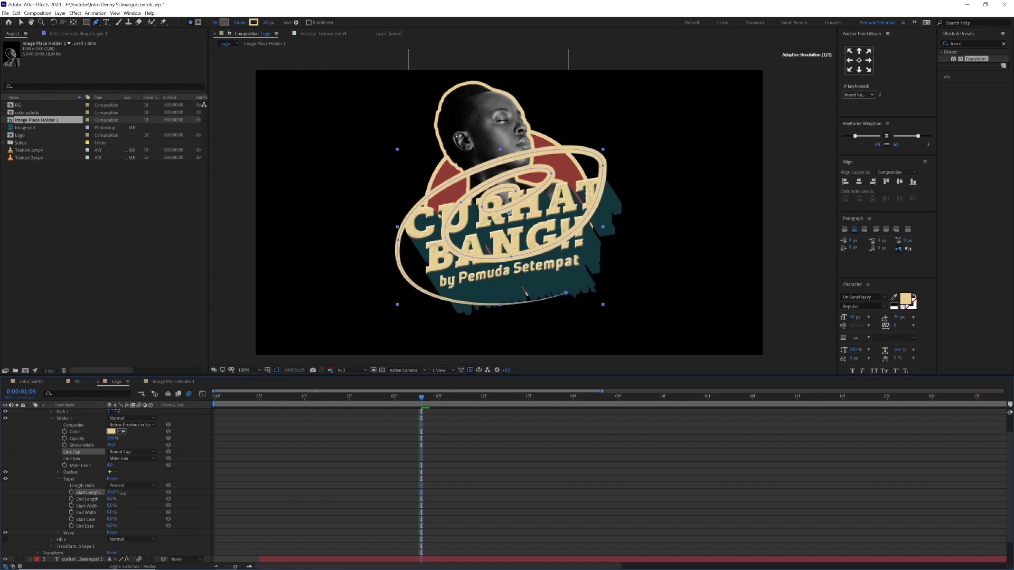
pyautogui.click(114, 493)
pyautogui.write('40')
pyautogui.press('Return')
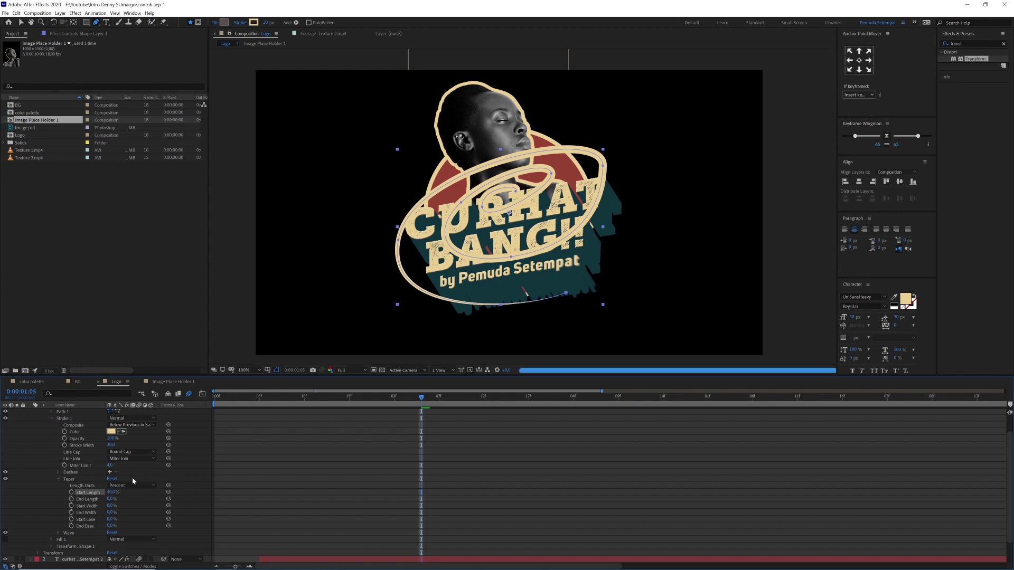
# - Add Trim Paths to the spiral shape and show its settings
pyautogui.scroll(2, 200, 489)
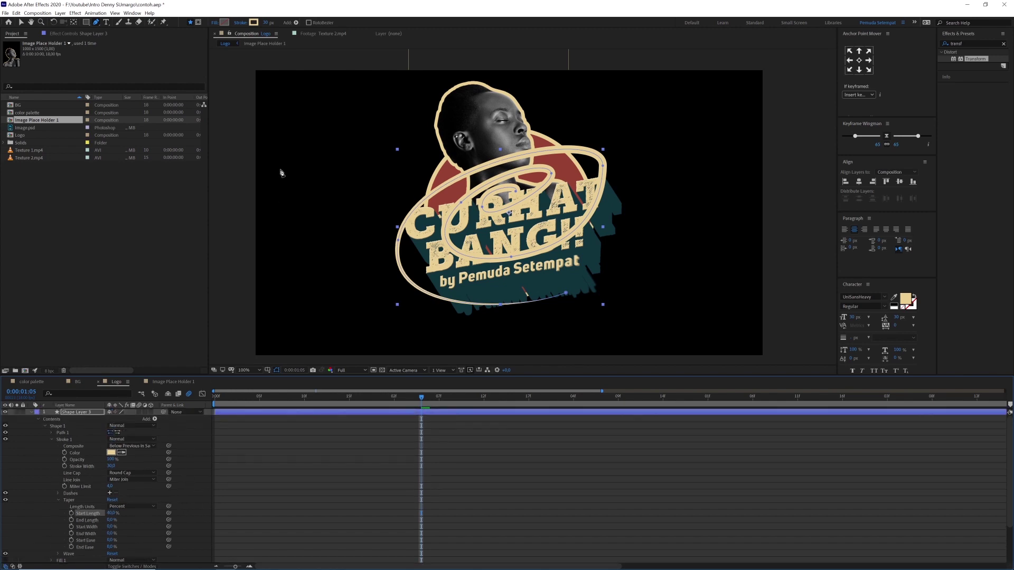
pyautogui.click(297, 23)
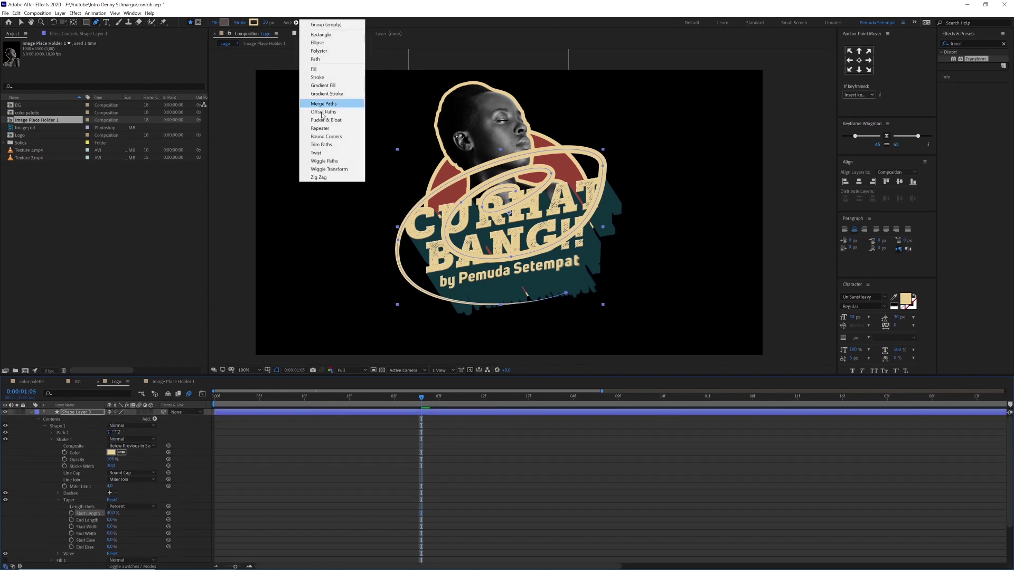
pyautogui.click(325, 147)
pyautogui.click(53, 439)
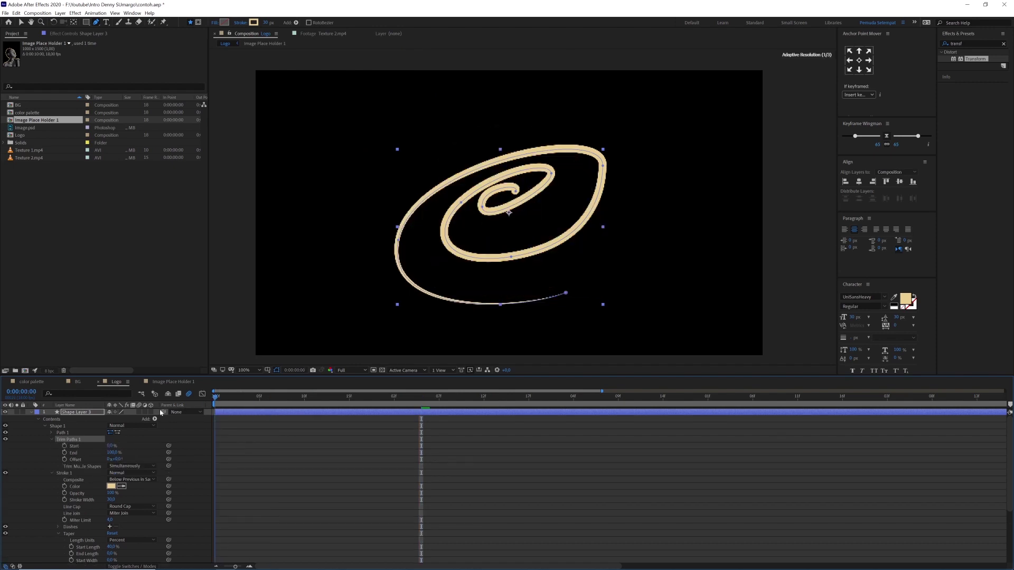
# - Set Trim Paths End to 0% at frame 0 and keyframe both Start and End there
pyautogui.press('Home')
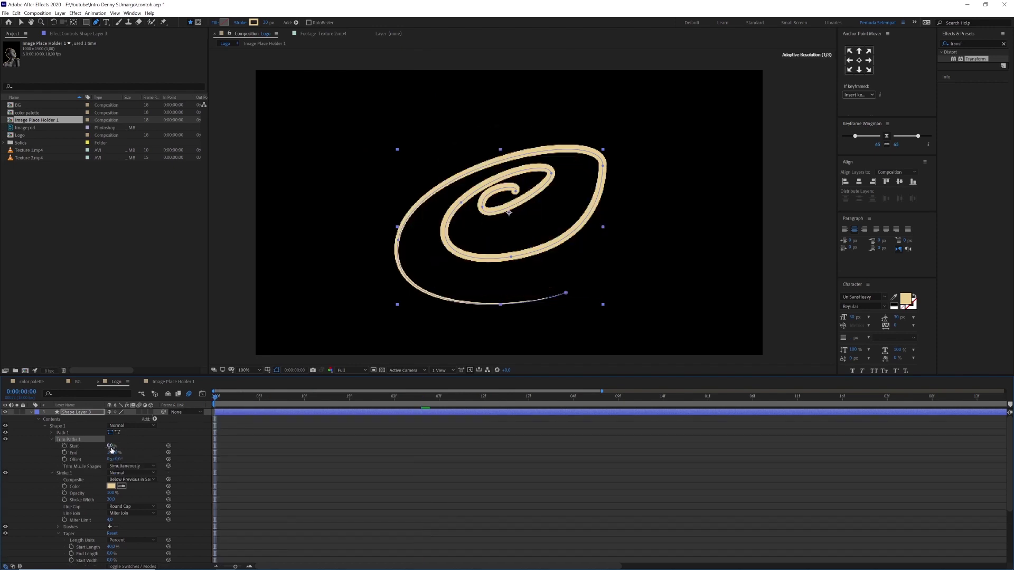
pyautogui.moveTo(119, 455); pyautogui.dragTo(96, 455)
pyautogui.click(64, 446)
pyautogui.click(65, 453)
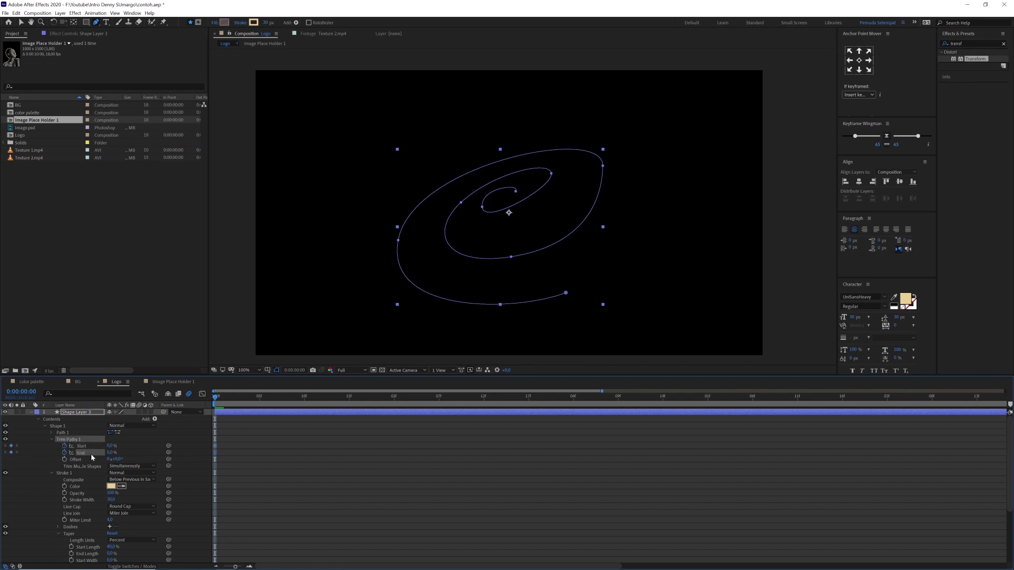
# - Set the Trim Paths Start and End values to 100% at 0:00:01:00
pyautogui.moveTo(322, 402); pyautogui.dragTo(366, 405)
pyautogui.press('=')
pyautogui.press('pagedown')
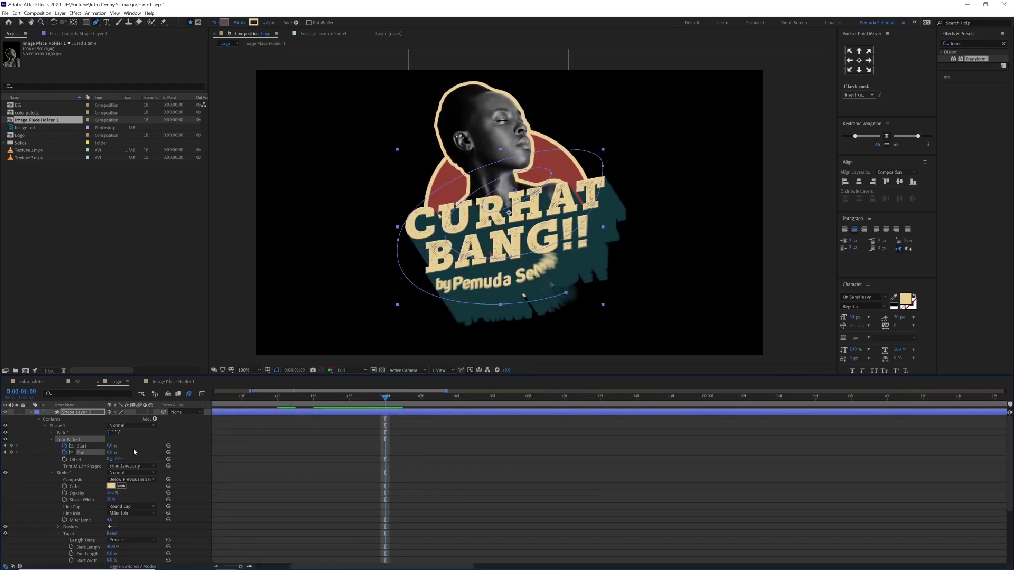
pyautogui.moveTo(110, 446); pyautogui.dragTo(296, 447)
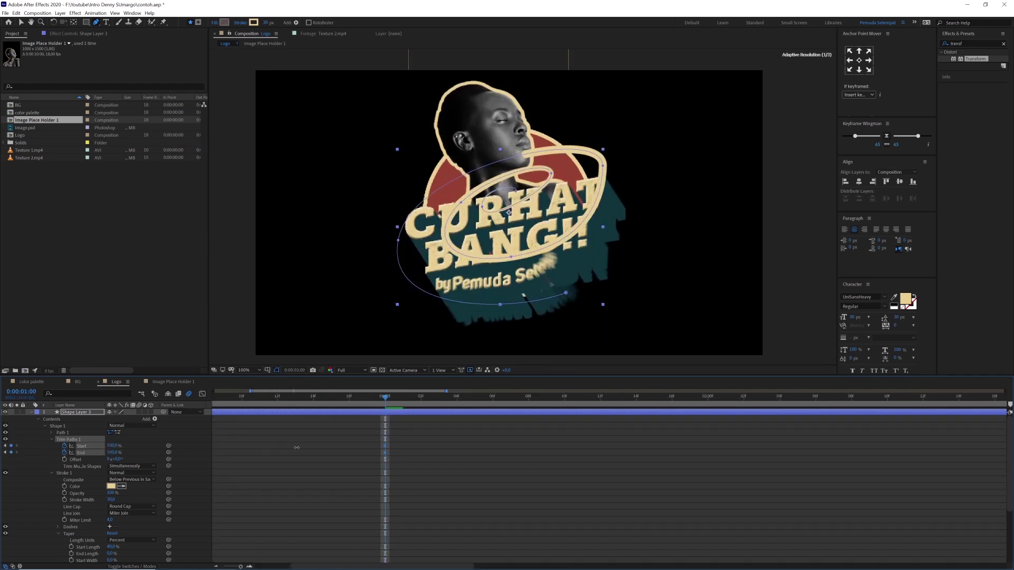
# - Ease all the Trim Paths Start and End keyframes with Keyframe Wingman
pyautogui.press('-')
pyautogui.moveTo(417, 437); pyautogui.dragTo(199, 468)
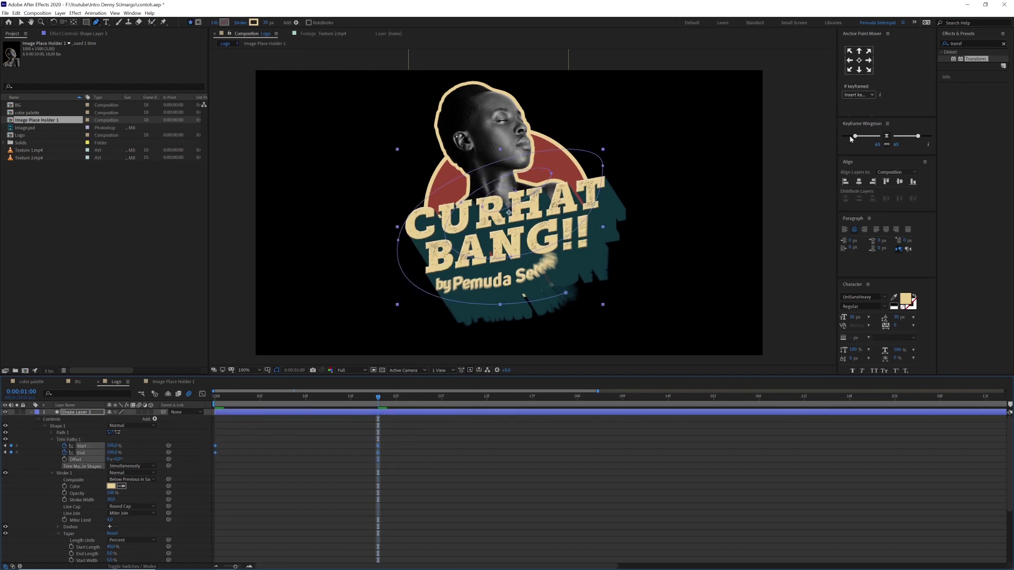
pyautogui.click(887, 137)
pyautogui.click(410, 469)
# - Shift both Trim Paths End keyframes three frames later so the first one sits at frame 3
pyautogui.click(225, 396)
pyautogui.press('=')
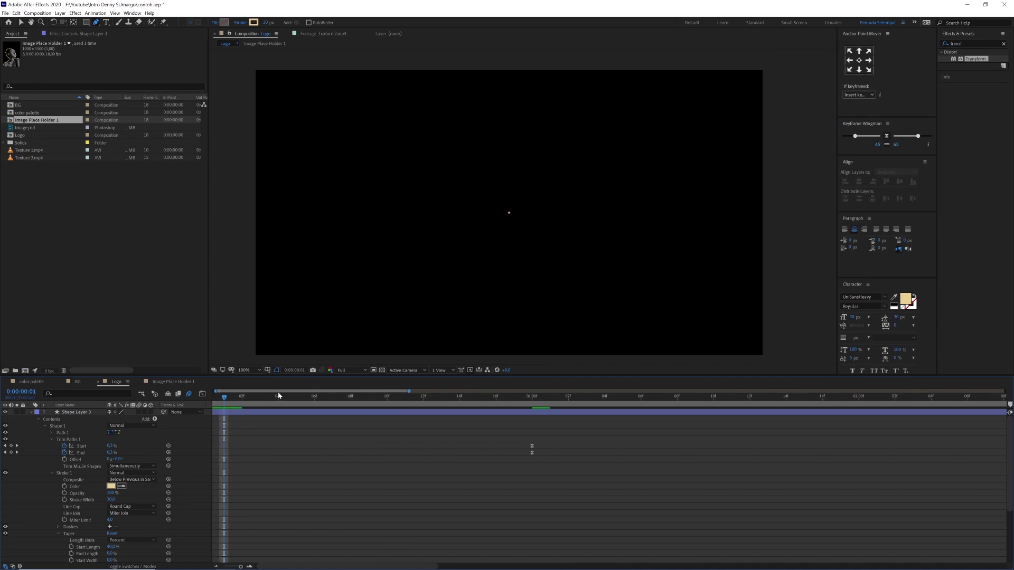
pyautogui.hscroll(-1, 235, 396)
pyautogui.press('pagedown')
pyautogui.press('pagedown')
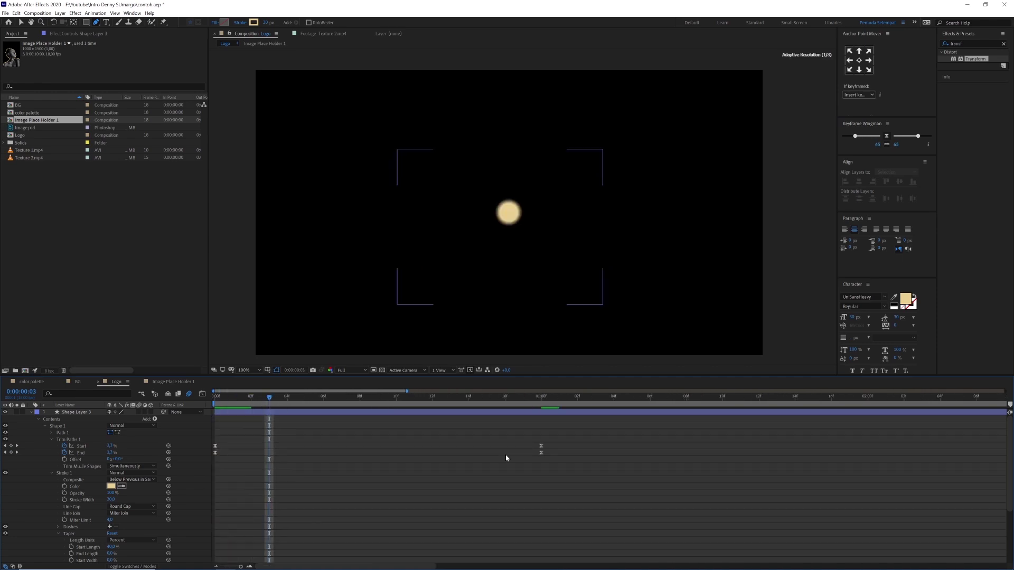
pyautogui.moveTo(369, 461); pyautogui.dragTo(259, 459)
pyautogui.click(443, 487)
# - Preview the Logo animation to check how the spiral stroke travels around the title
pyautogui.press('-')
pyautogui.press('space')
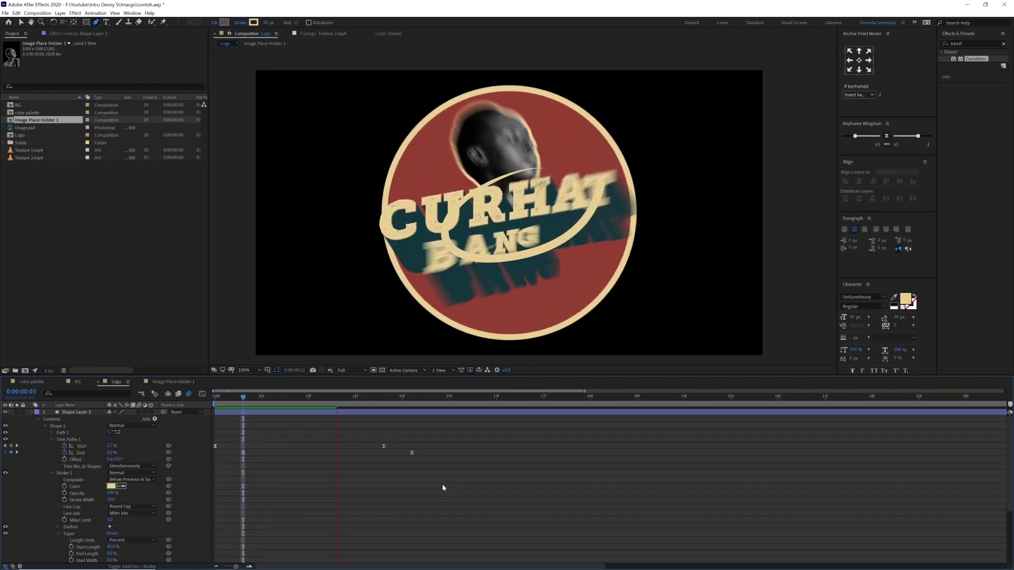
pyautogui.click(263, 398)
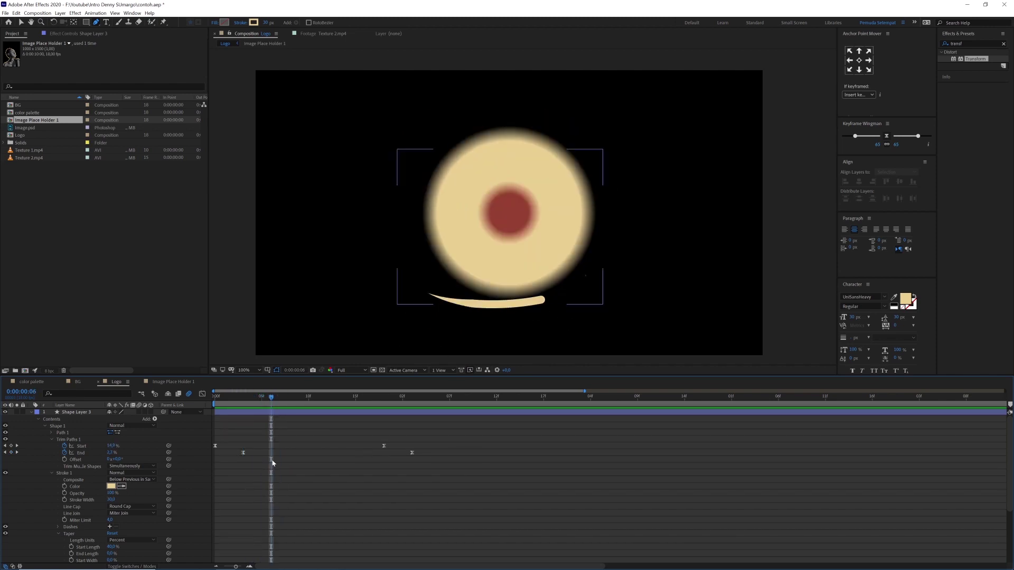
# - Set the spiral stroke's taper Start Length to 0% and End Length to 60%, and preview the result
pyautogui.press('v')
pyautogui.scroll(-3, 294, 476)
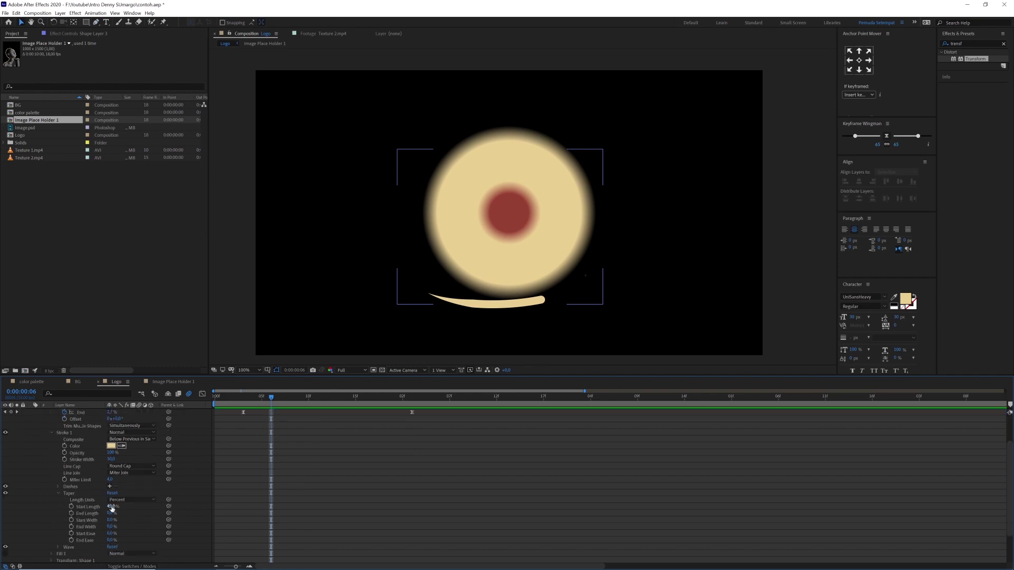
pyautogui.write('0')
pyautogui.press('Return')
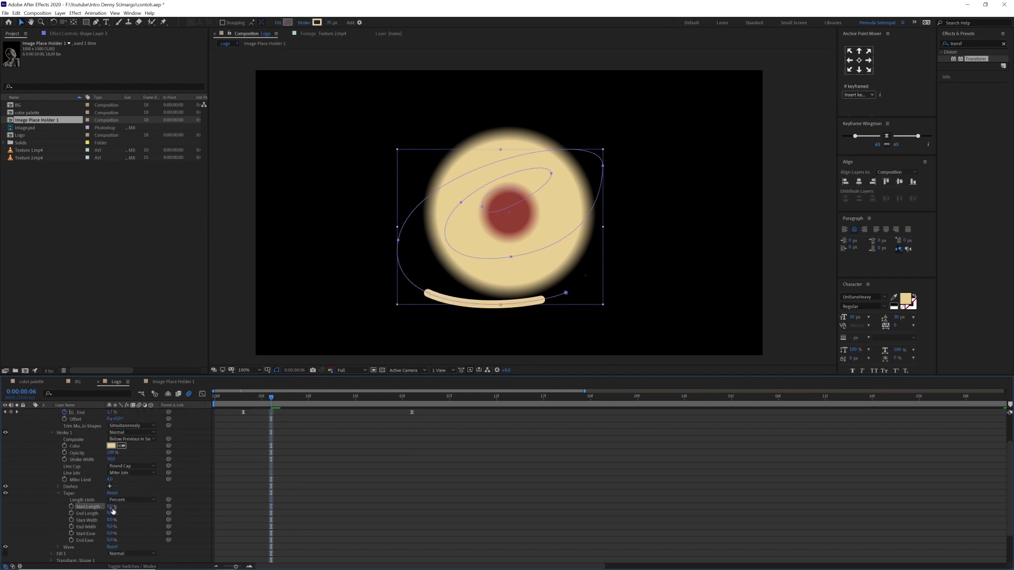
pyautogui.click(111, 515)
pyautogui.write('40')
pyautogui.press('Return')
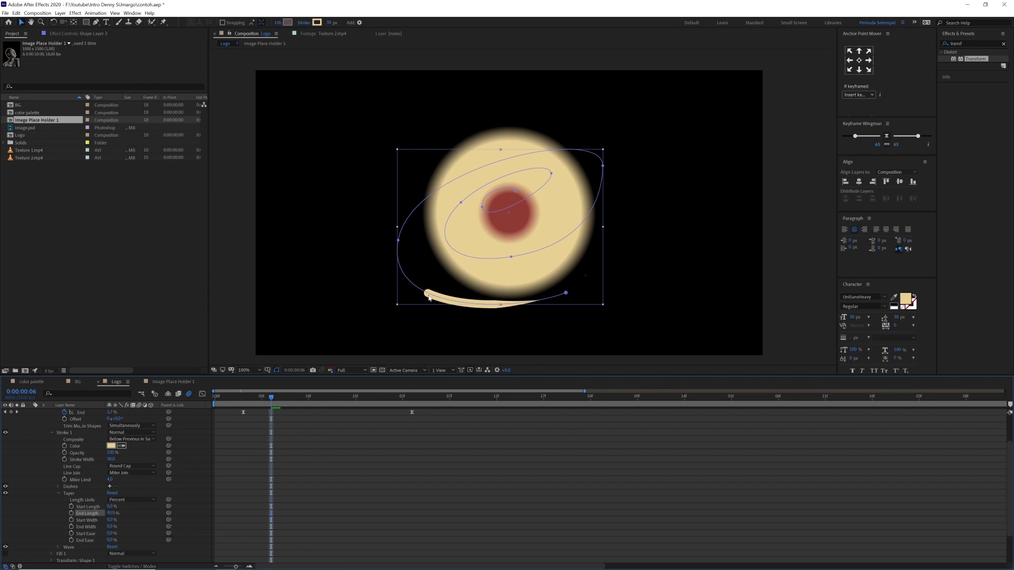
pyautogui.click(112, 513)
pyautogui.write('60')
pyautogui.press('Return')
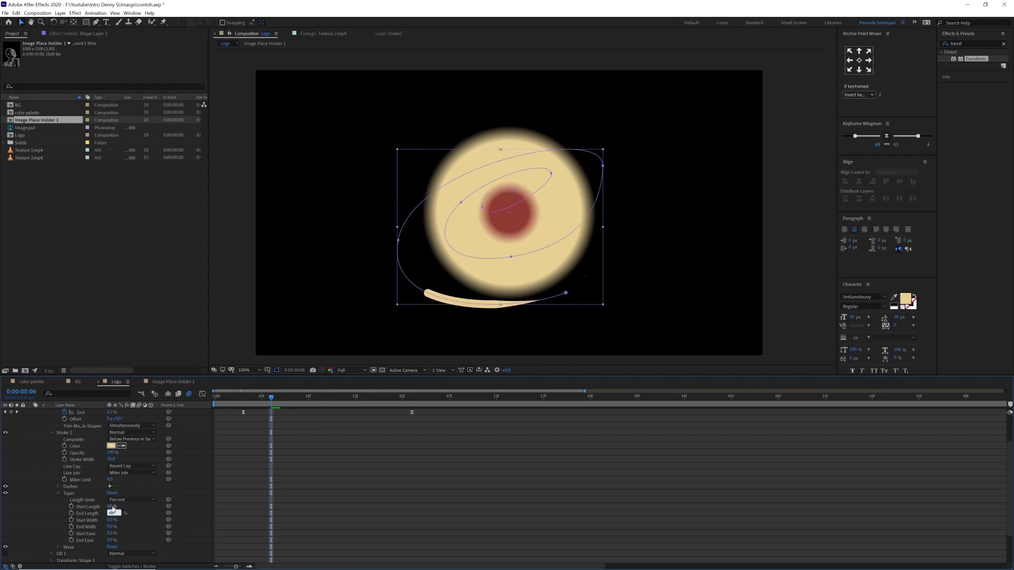
pyautogui.press('space')
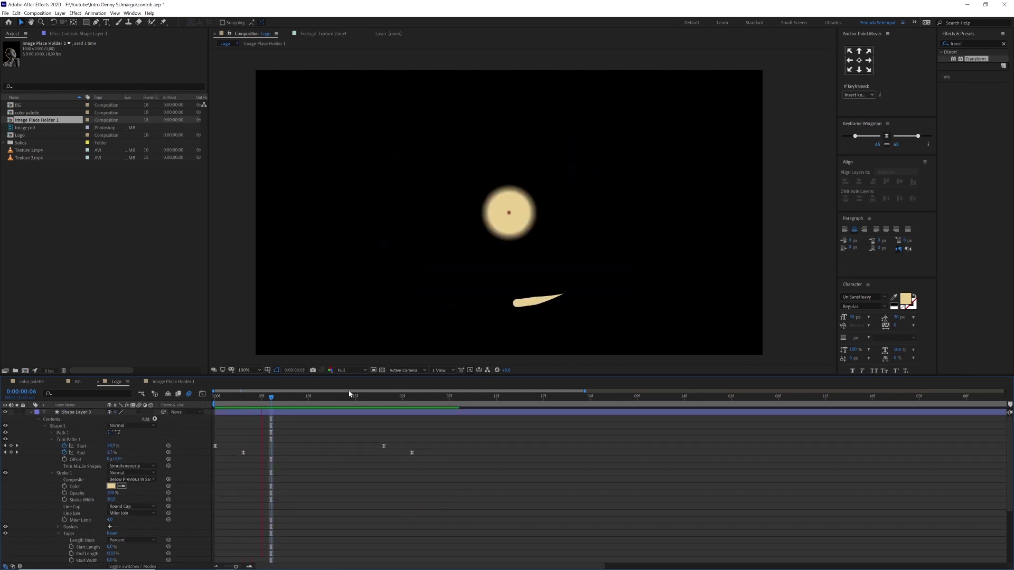
pyautogui.scroll(2, 28, 414)
pyautogui.press('space')
# - Shift the spiral stroke layer Shape Layer 3 later so it starts at frame 7, and preview the timing
pyautogui.click(29, 413)
pyautogui.click(73, 413)
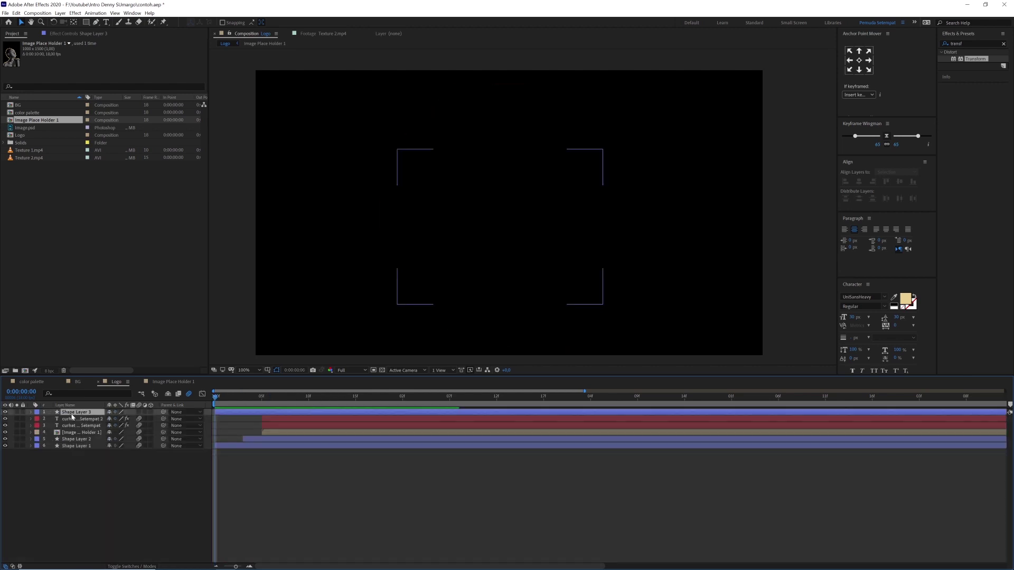
pyautogui.moveTo(259, 416); pyautogui.dragTo(337, 419)
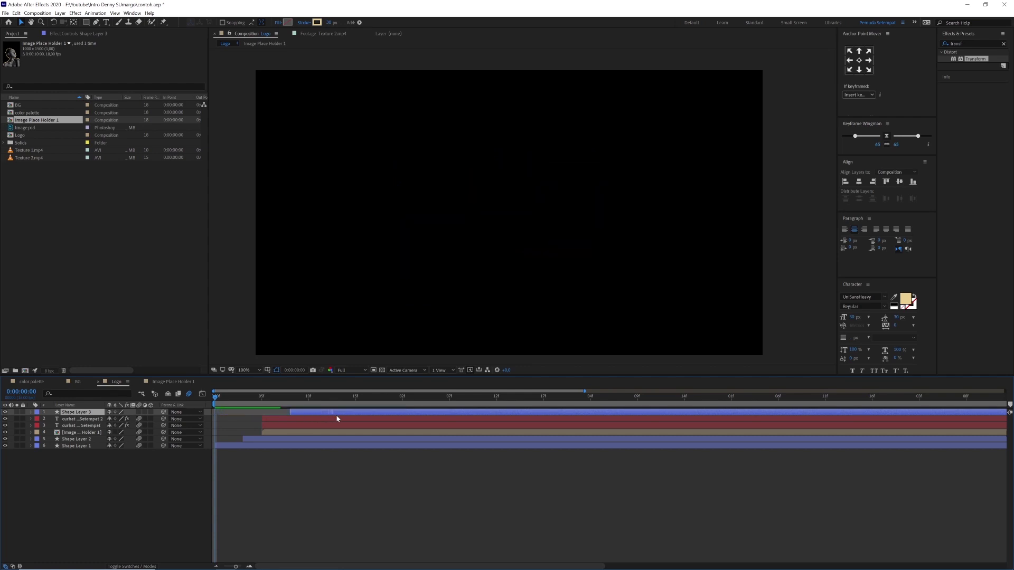
pyautogui.press('-')
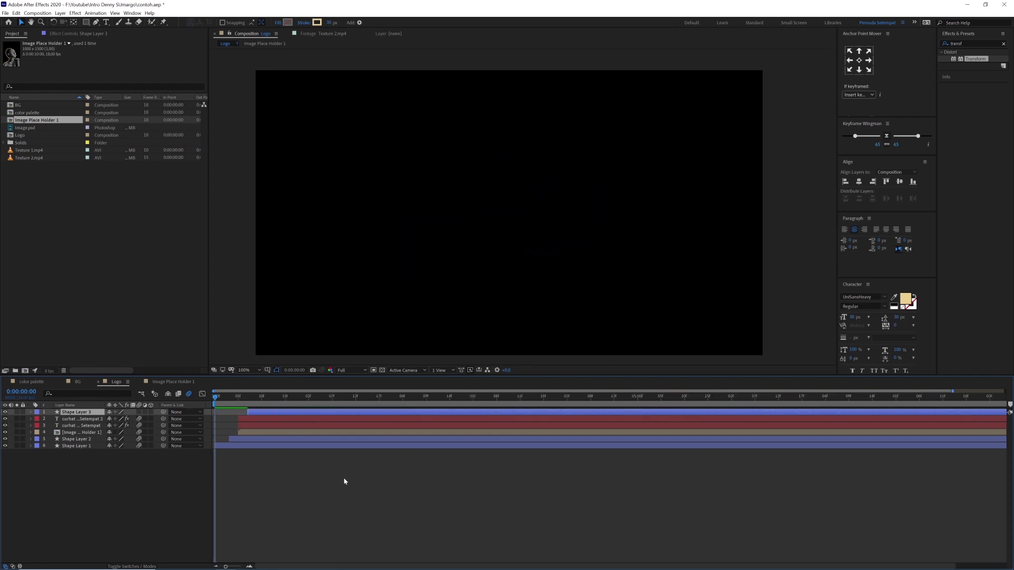
pyautogui.press('space')
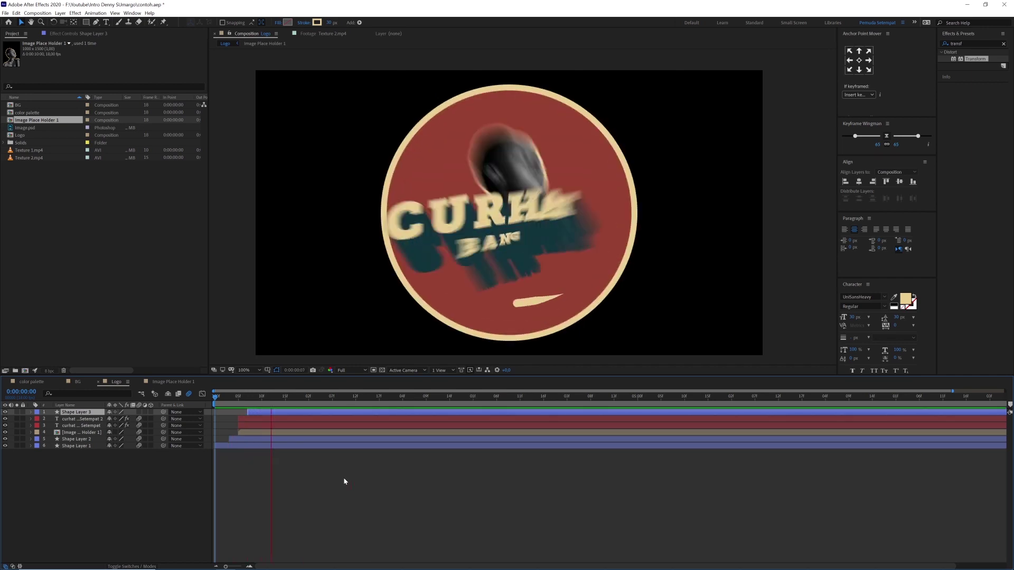
# - Duplicate the spiral stroke layer at 0:00:01:05 and shift the copy later so it starts at frame 10
pyautogui.click(323, 403)
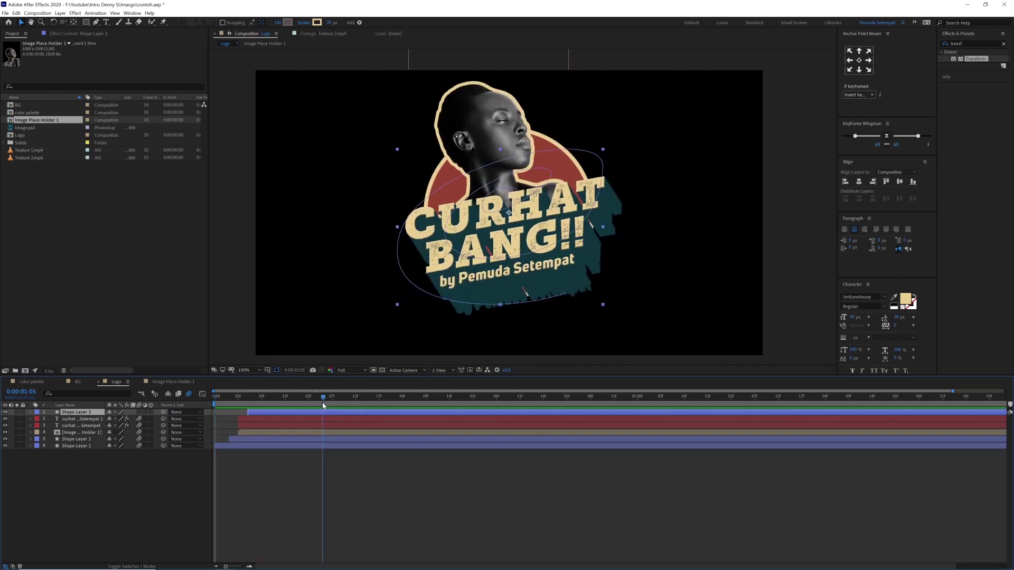
pyautogui.hotkey('ctrl', 'd')
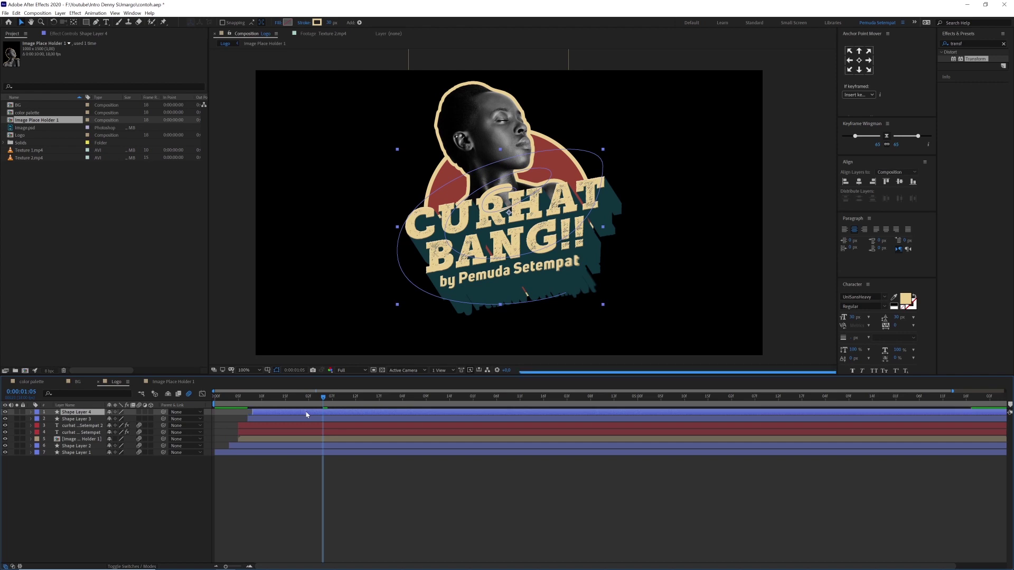
pyautogui.moveTo(306, 415); pyautogui.dragTo(312, 415)
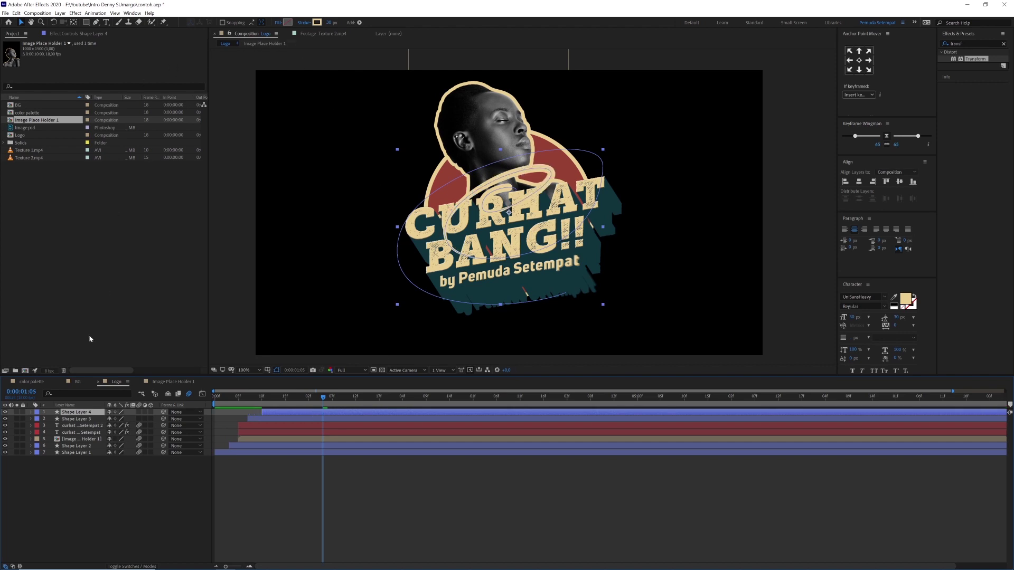
# - Reshape the duplicated spiral with the Pen tool, widening its outer loop and inner curves around the title, and preview it
pyautogui.click(97, 23)
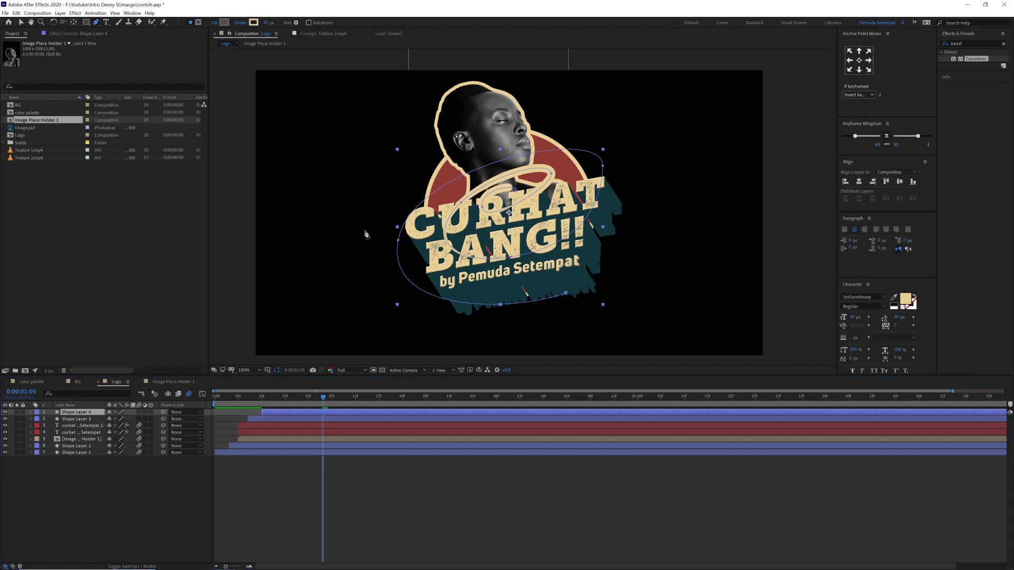
pyautogui.moveTo(399, 241); pyautogui.dragTo(378, 217)
pyautogui.moveTo(604, 167); pyautogui.dragTo(610, 158)
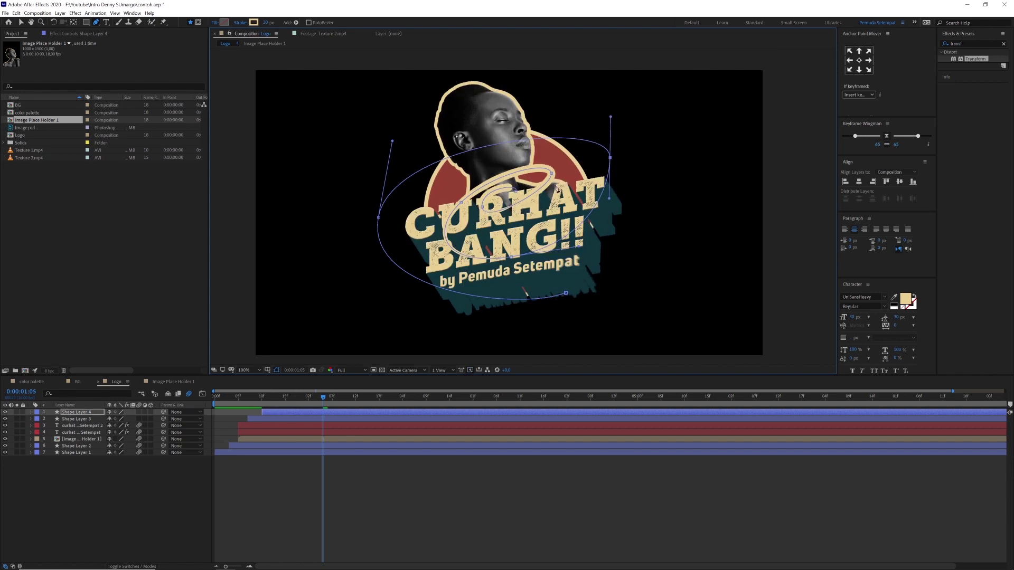
pyautogui.moveTo(553, 175); pyautogui.dragTo(460, 242)
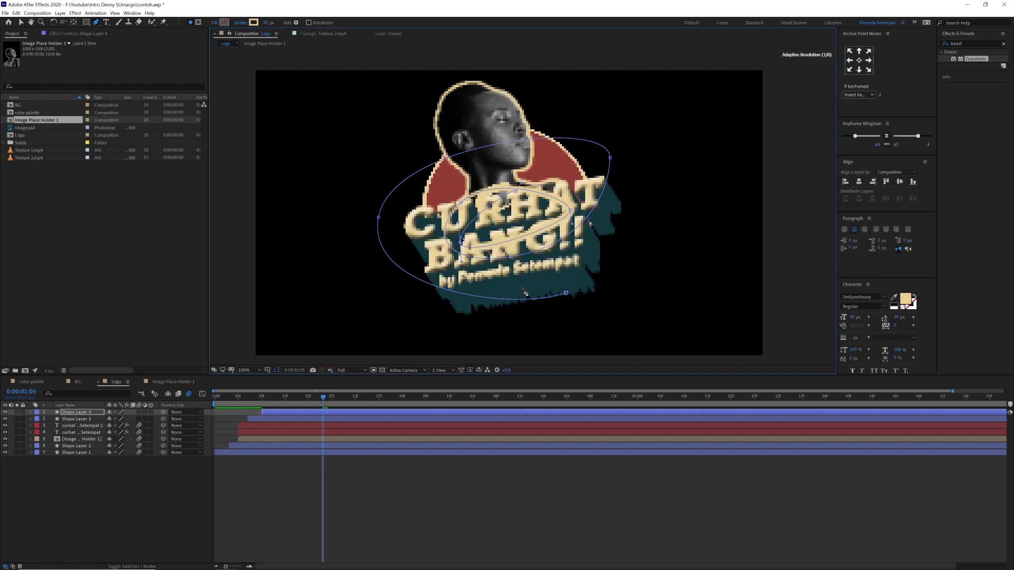
pyautogui.moveTo(517, 194)
pyautogui.mouseDown()
pyautogui.moveTo(493, 188)
pyautogui.moveTo(503, 190)
pyautogui.mouseUp()
pyautogui.moveTo(574, 179); pyautogui.dragTo(606, 178)
pyautogui.moveTo(485, 171); pyautogui.dragTo(406, 179)
pyautogui.moveTo(459, 224); pyautogui.dragTo(414, 236)
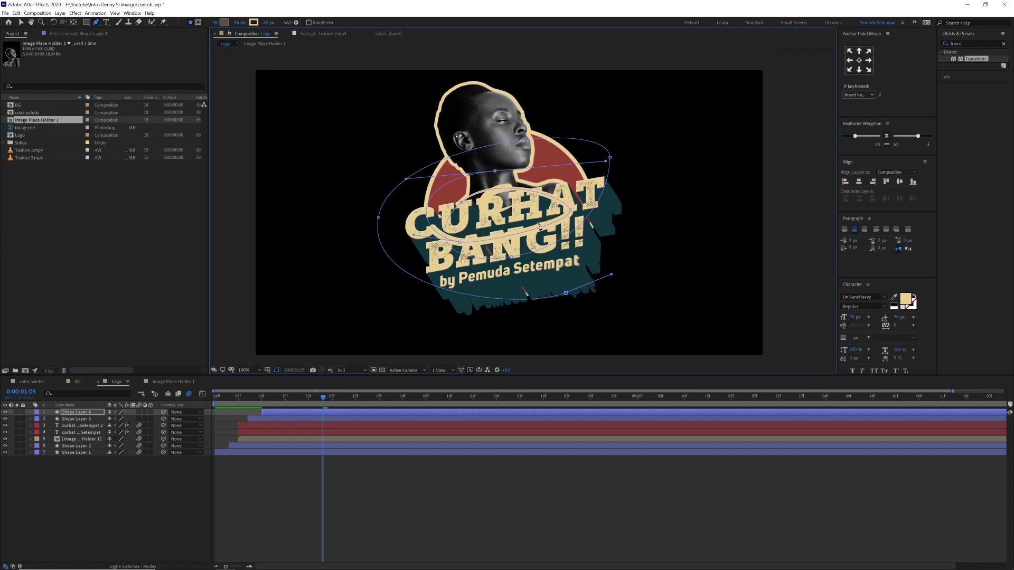
pyautogui.click(311, 485)
pyautogui.press('space')
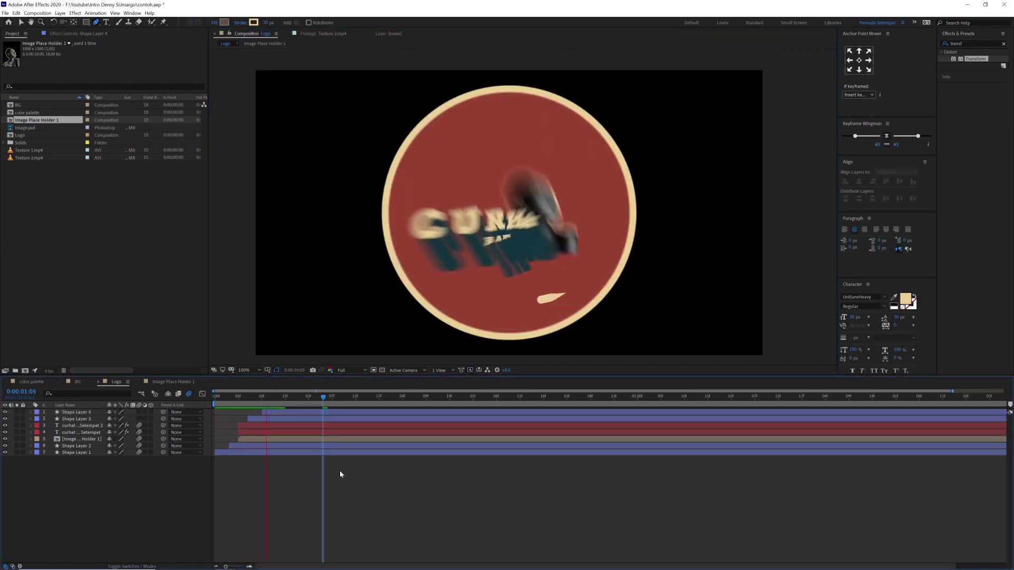
pyautogui.press('space')
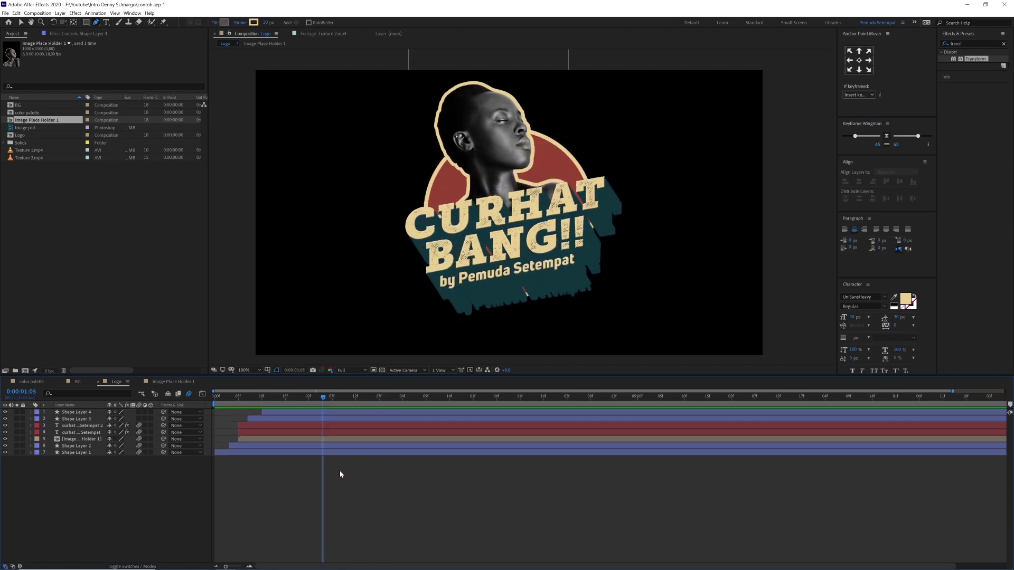
# - Recolor the duplicated spiral's stroke with a darker shade of the circle's red, 742F24, and preview the animation
pyautogui.click(329, 397)
pyautogui.click(328, 411)
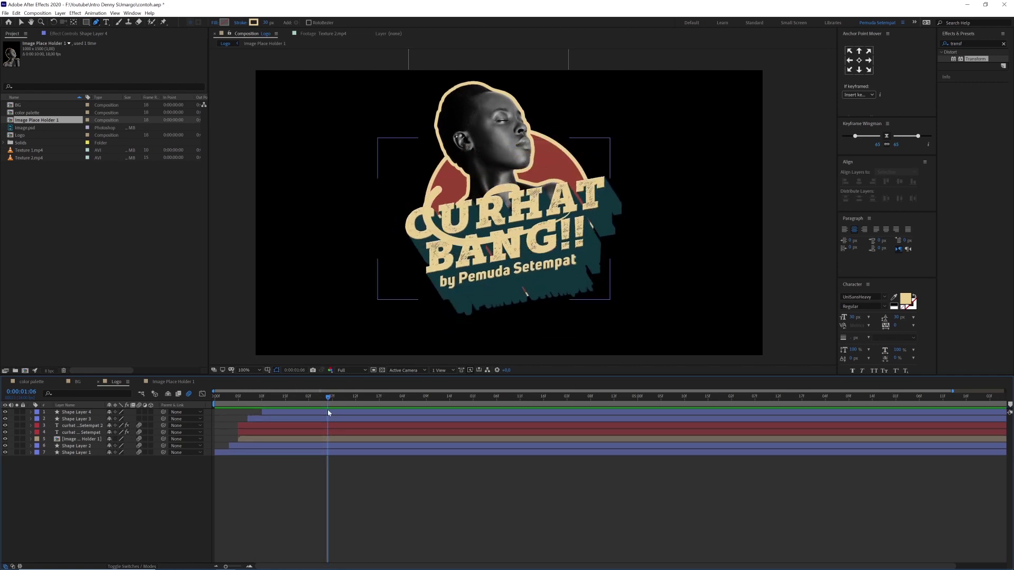
pyautogui.click(254, 22)
pyautogui.click(565, 158)
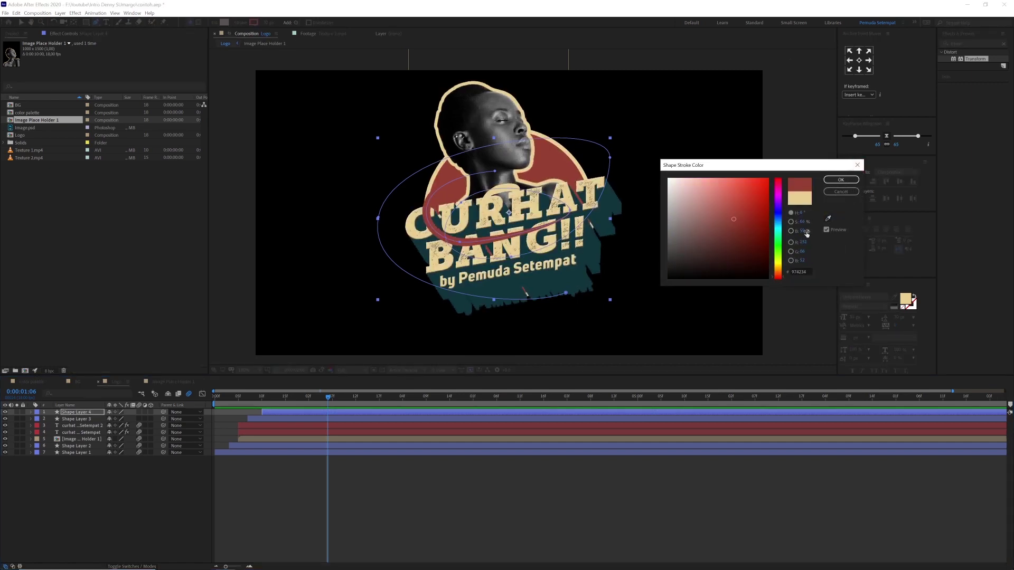
pyautogui.click(828, 215)
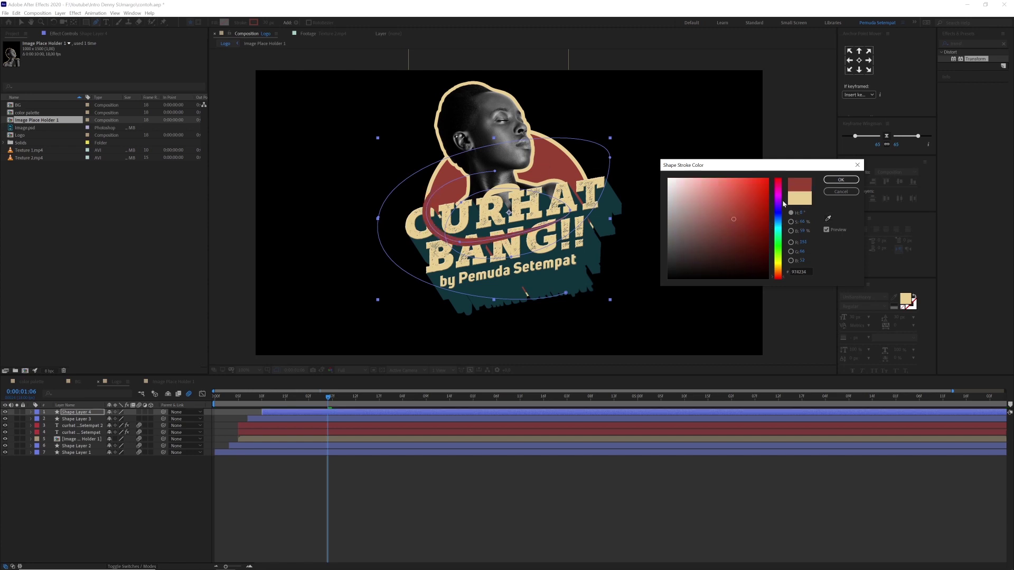
pyautogui.moveTo(742, 216); pyautogui.dragTo(746, 229)
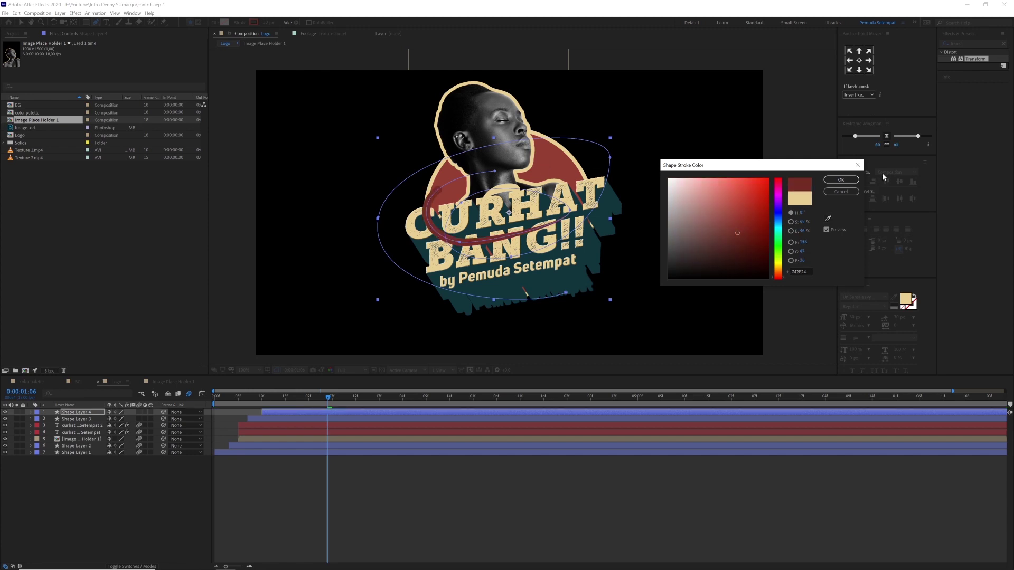
pyautogui.click(841, 180)
pyautogui.click(401, 502)
pyautogui.press('space')
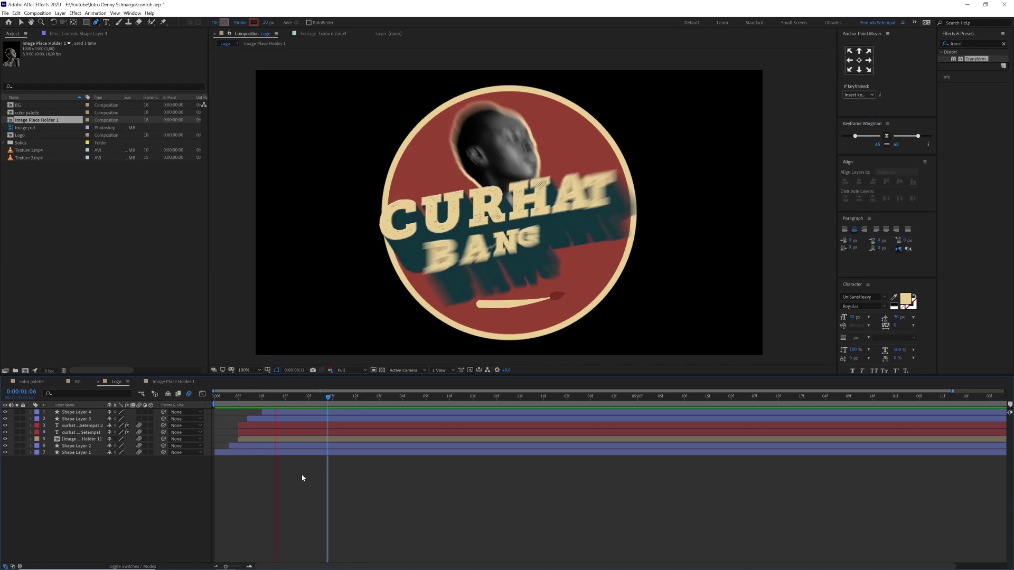
pyautogui.press('space')
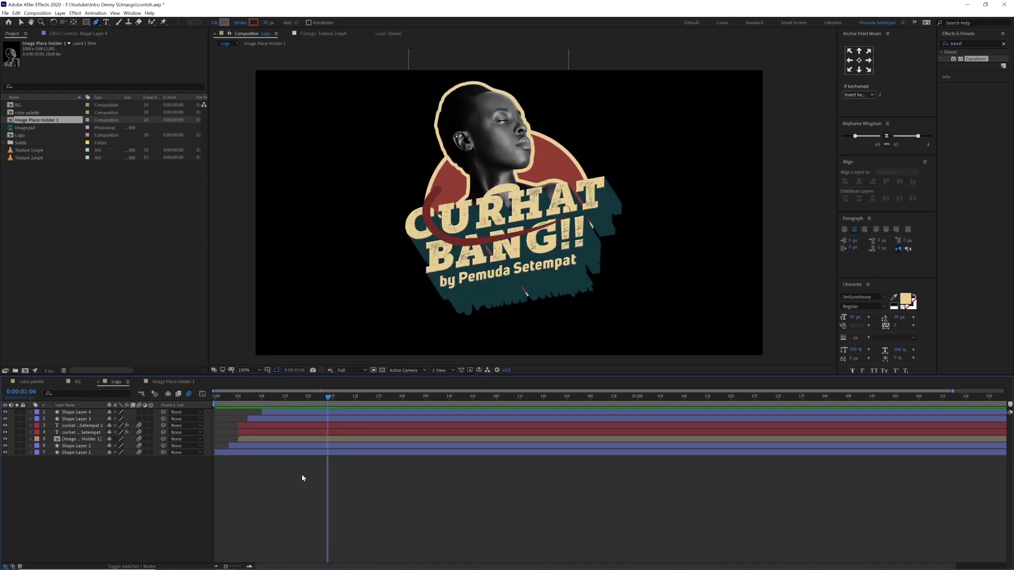
pyautogui.press('space')
pyautogui.press('space')
# - Rotate the red spiral layer by 180° and move it up and left around the title, previewing the result
pyautogui.click(305, 413)
pyautogui.press('r')
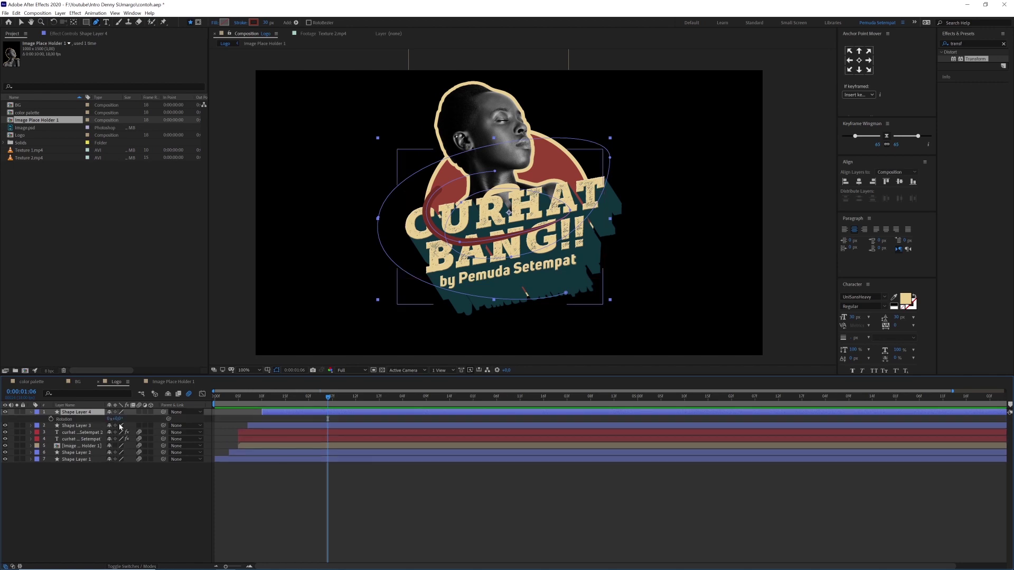
pyautogui.write('180')
pyautogui.press('Return')
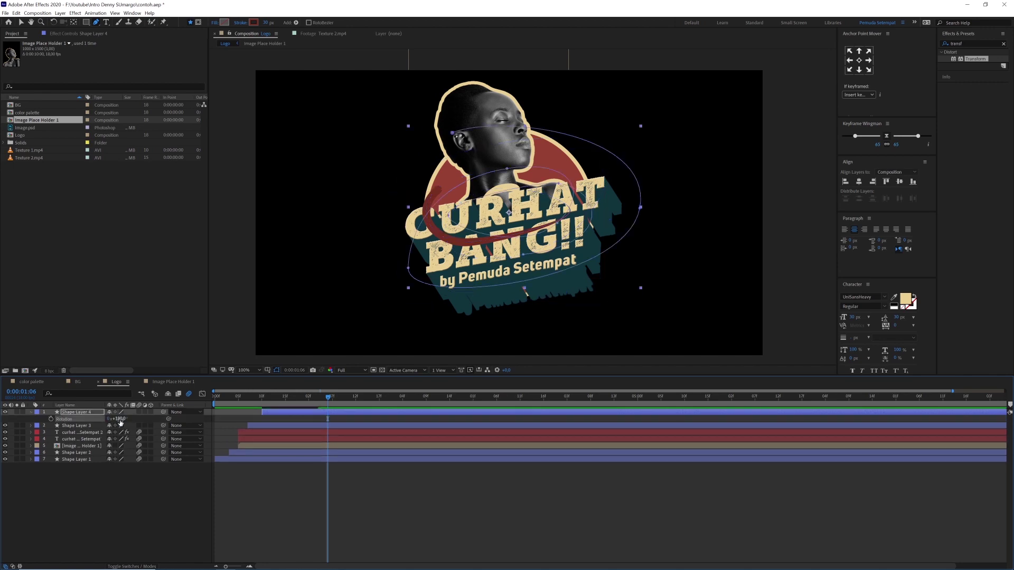
pyautogui.press('v')
pyautogui.moveTo(588, 230); pyautogui.dragTo(569, 218)
pyautogui.click(464, 473)
pyautogui.press('space')
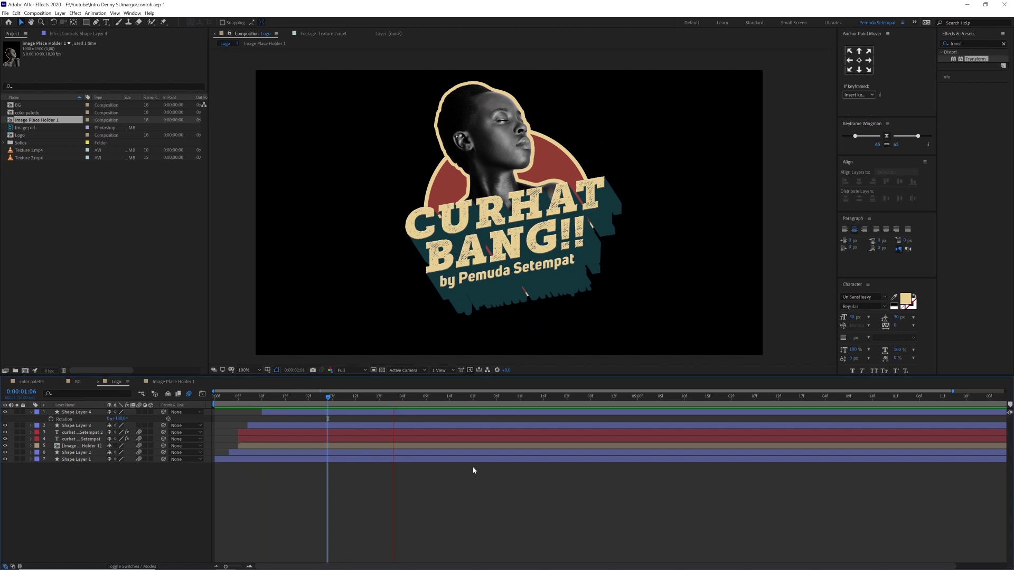
# - Shift the red spiral layer one frame later so it starts at frame 11, and check its timing
pyautogui.click(364, 413)
pyautogui.press('space')
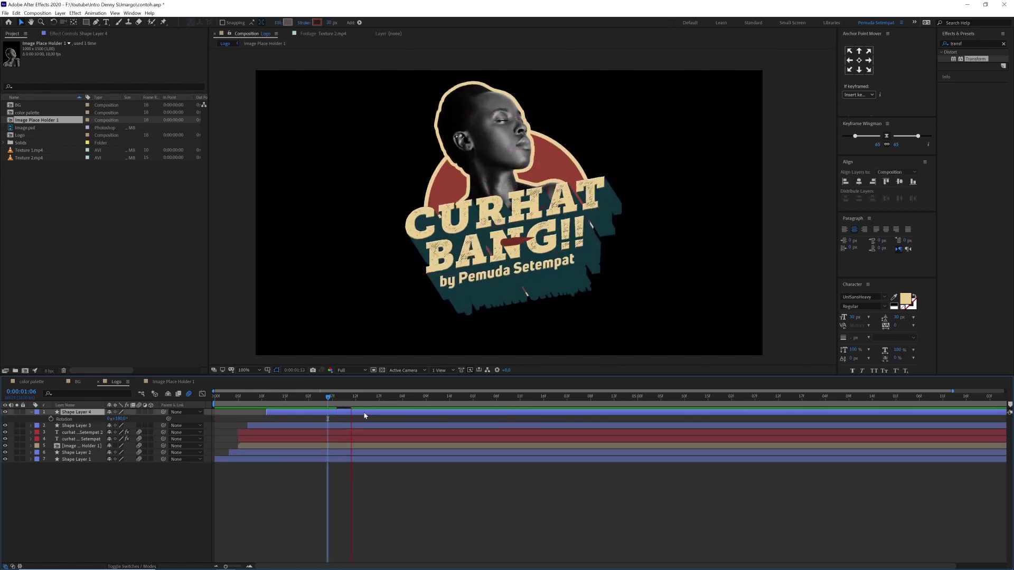
pyautogui.press('space')
pyautogui.moveTo(330, 405); pyautogui.dragTo(333, 402)
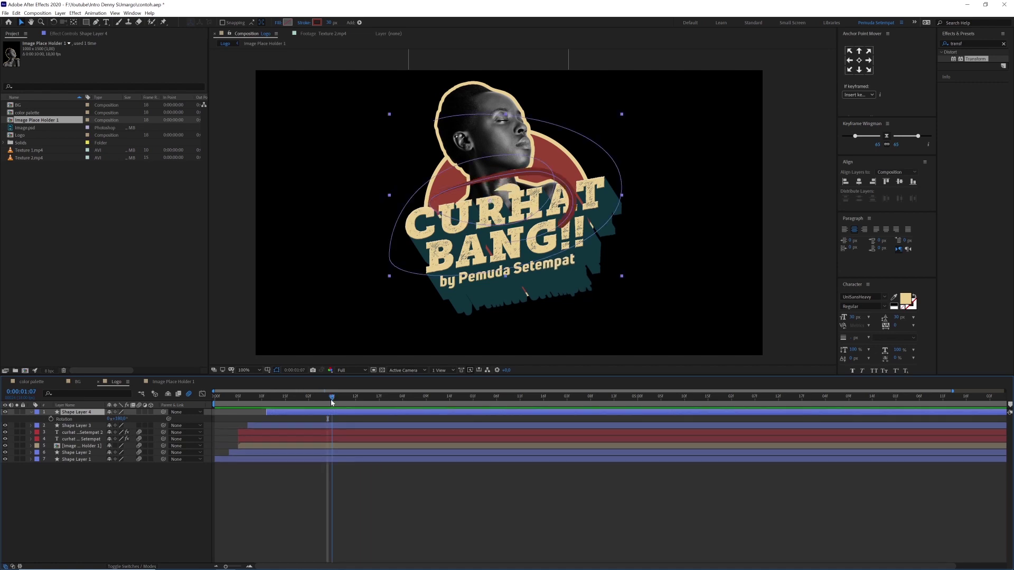
# - Create a new 1920 x 1080 px composition named Main
pyautogui.hotkey('ctrl', 'n')
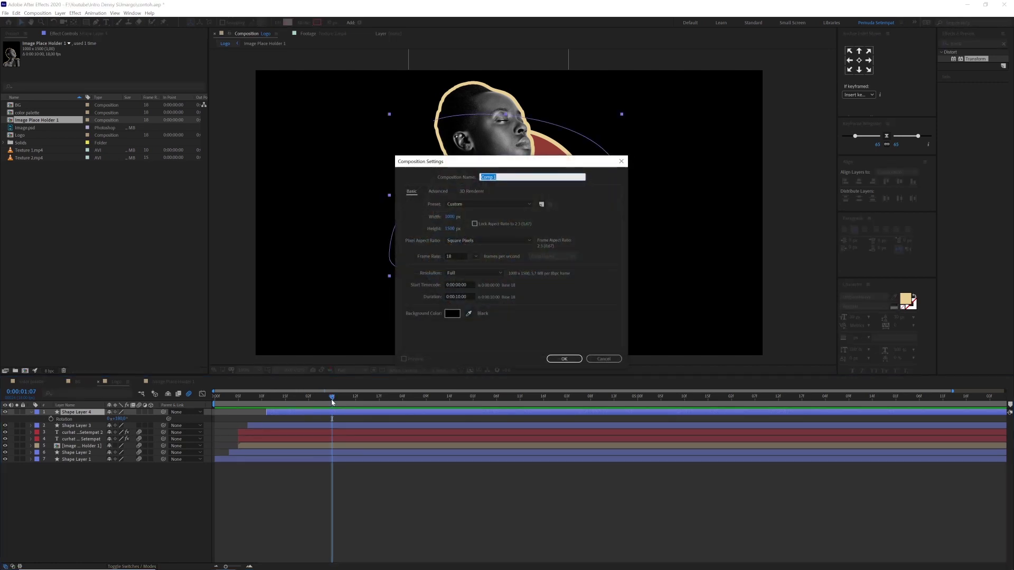
pyautogui.write('Main')
pyautogui.press('Tab')
pyautogui.press('Tab')
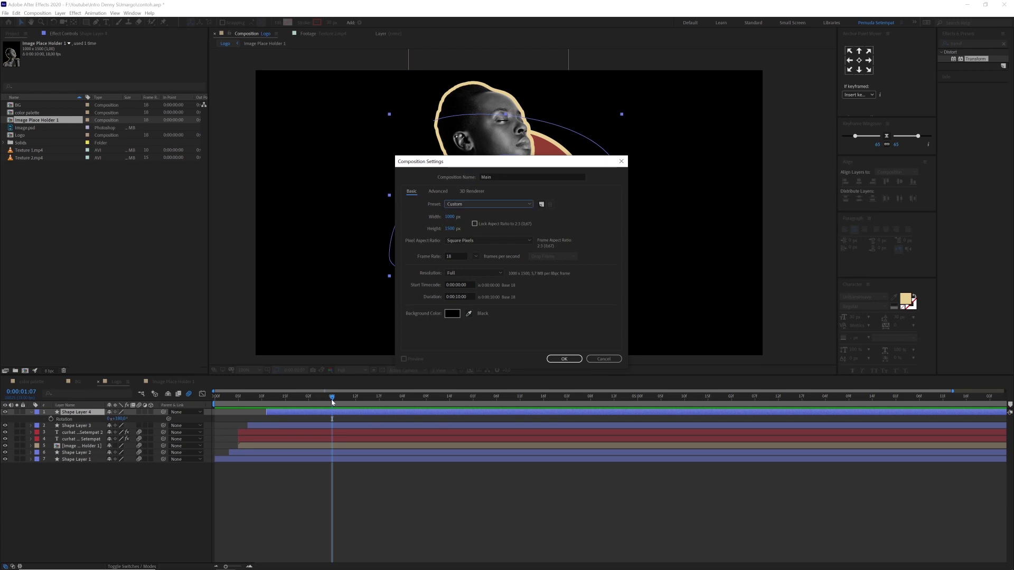
pyautogui.press('Tab')
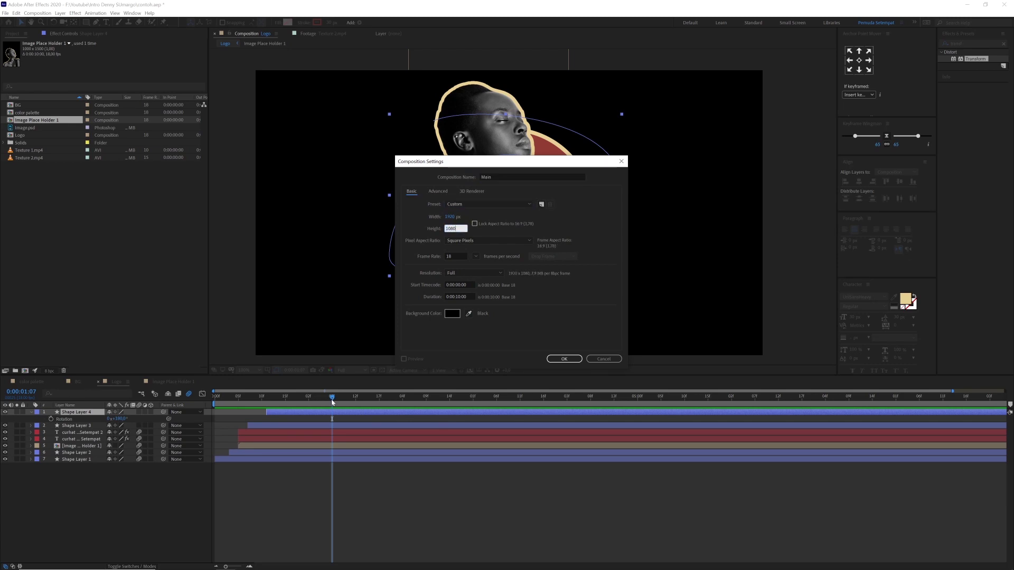
pyautogui.write('1080')
pyautogui.press('Return')
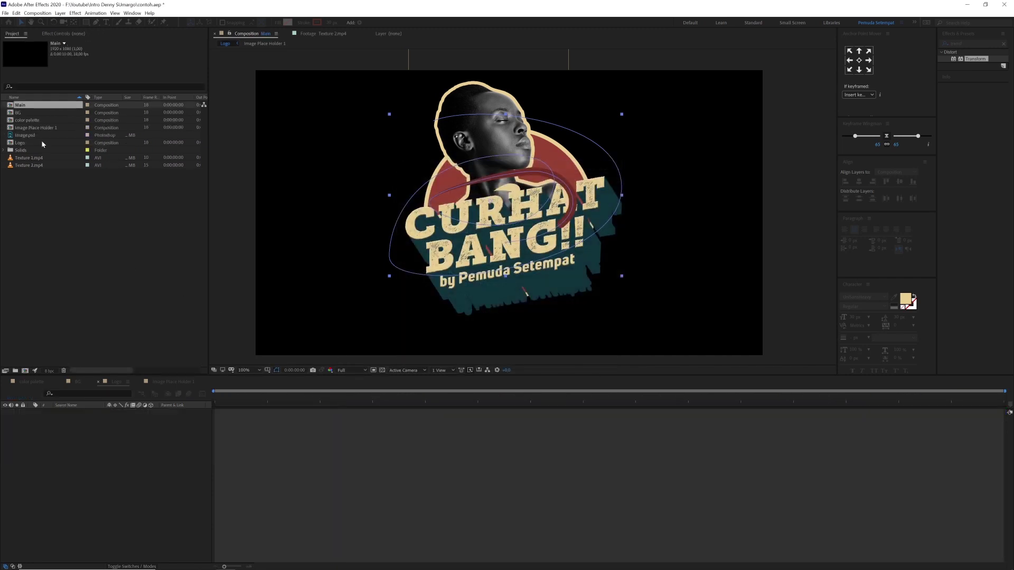
# - Add the BG composition, the Logo composition and Texture 1.mp4 to Main, stacked in that order from the bottom up
pyautogui.moveTo(18, 113); pyautogui.dragTo(106, 437)
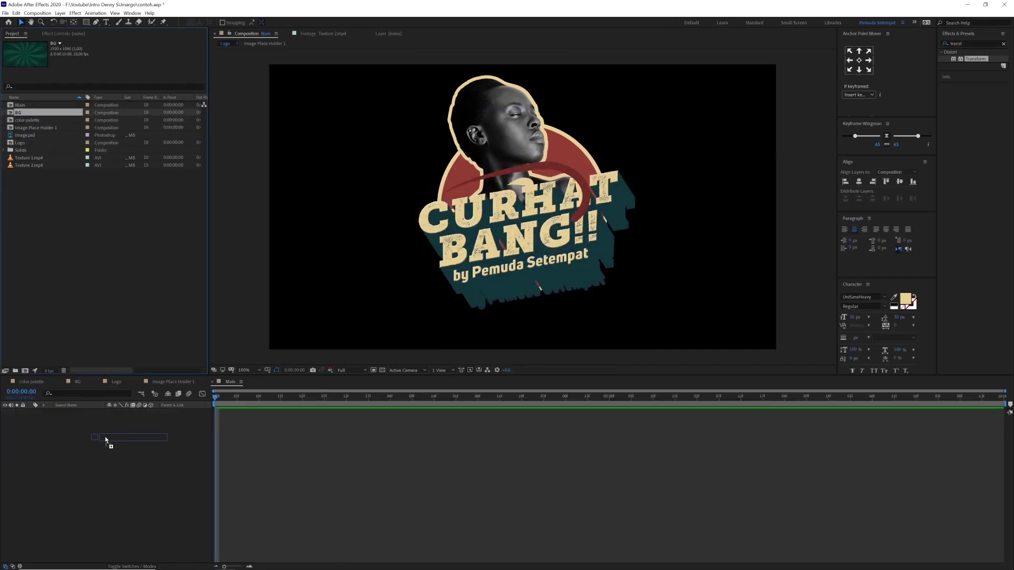
pyautogui.moveTo(20, 135); pyautogui.dragTo(70, 306)
pyautogui.moveTo(29, 158); pyautogui.dragTo(87, 414)
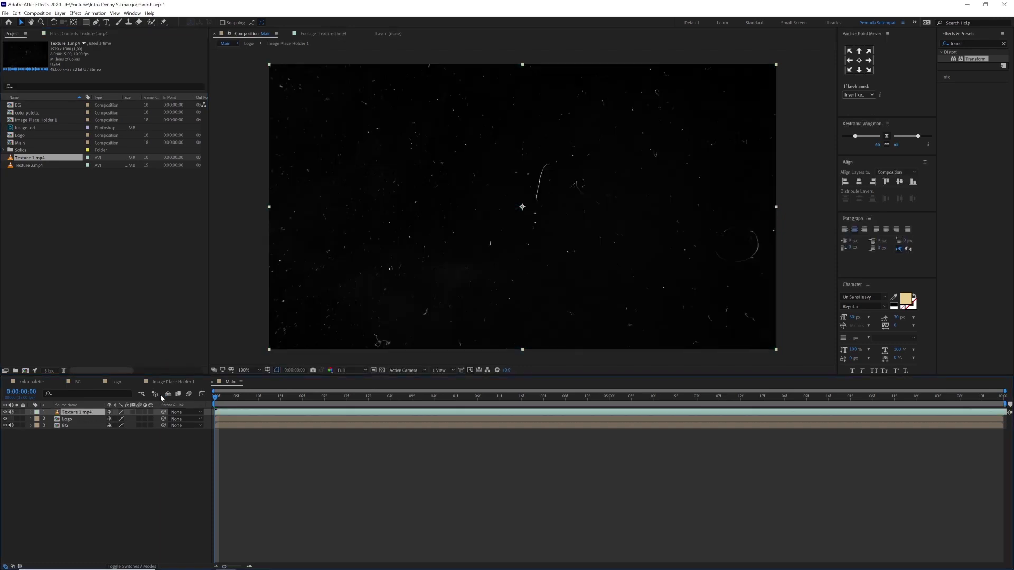
# - Enable motion blur for the BG composition and all of its layers
pyautogui.click(79, 382)
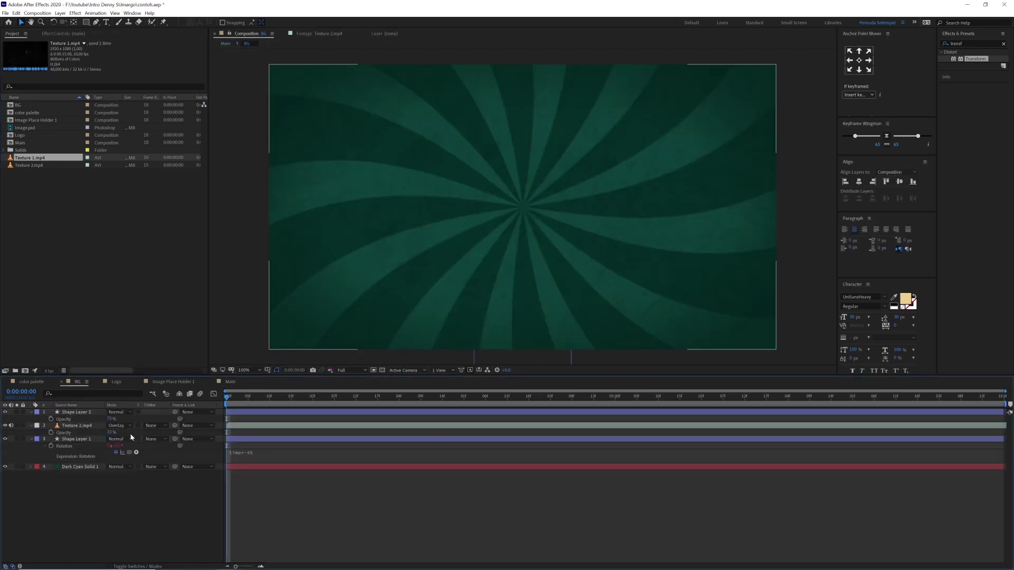
pyautogui.click(137, 566)
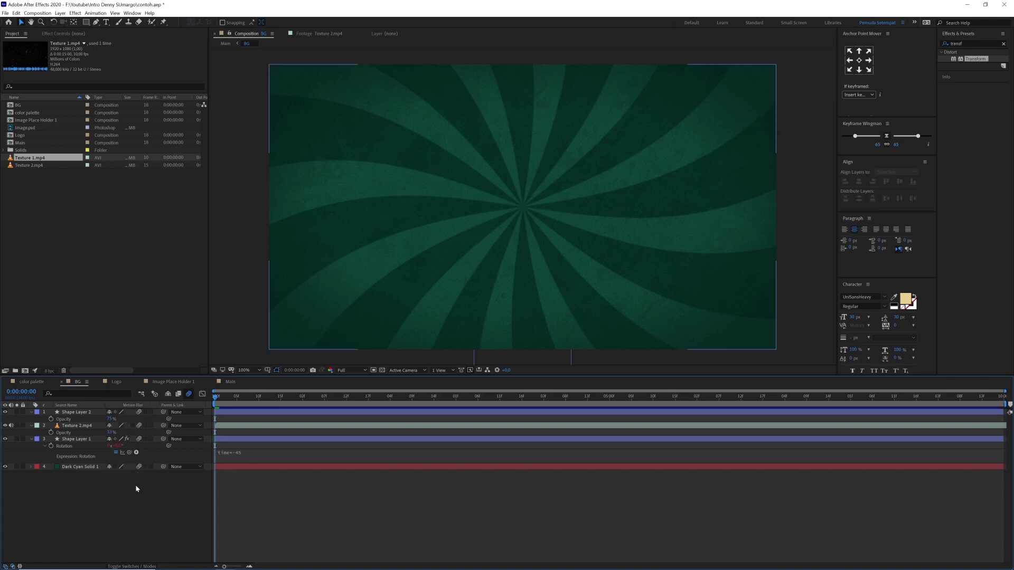
# - Set the blending mode of the Texture 1.mp4 layer in the Main composition to Screen
pyautogui.click(230, 382)
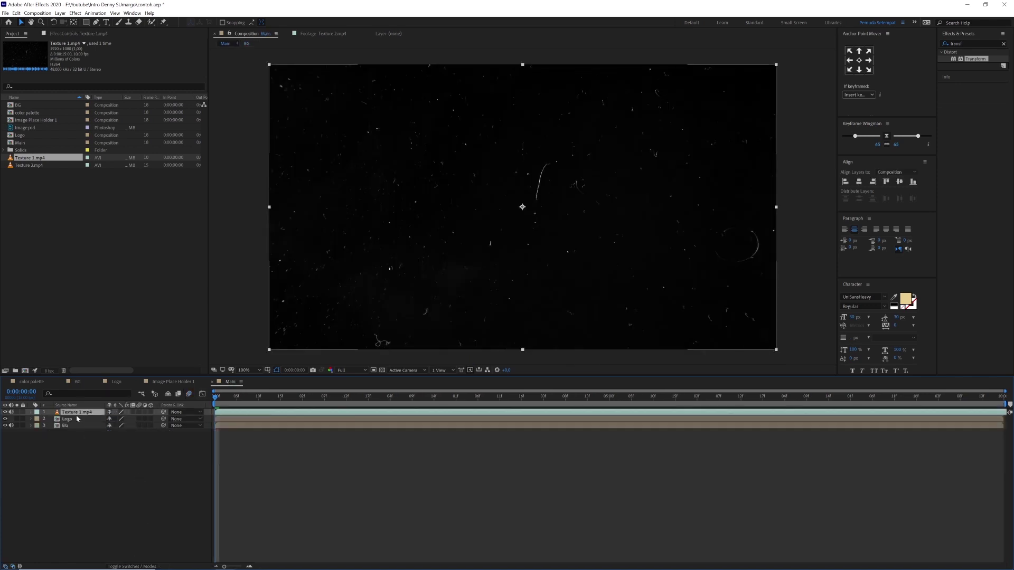
pyautogui.click(138, 566)
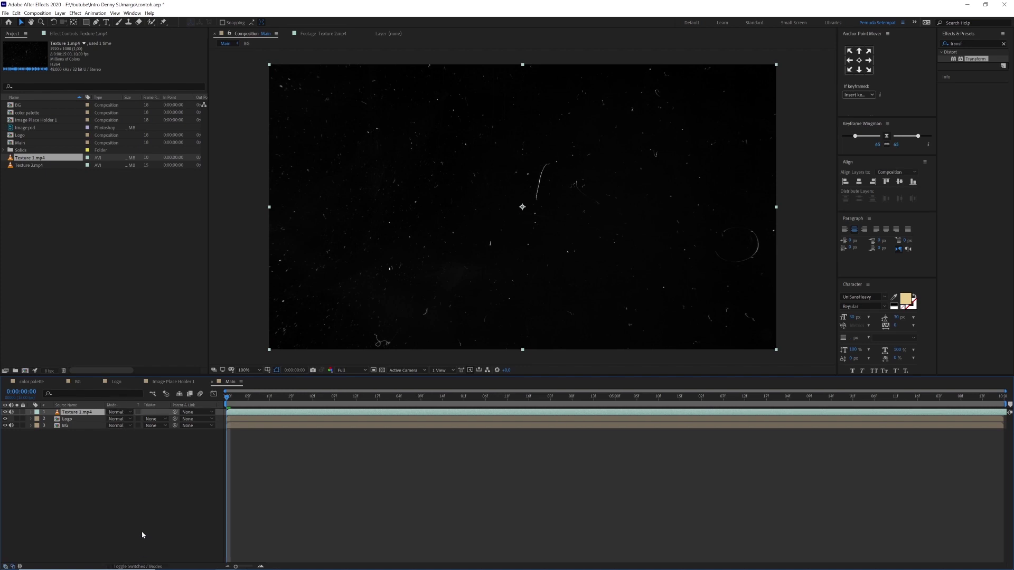
pyautogui.click(121, 412)
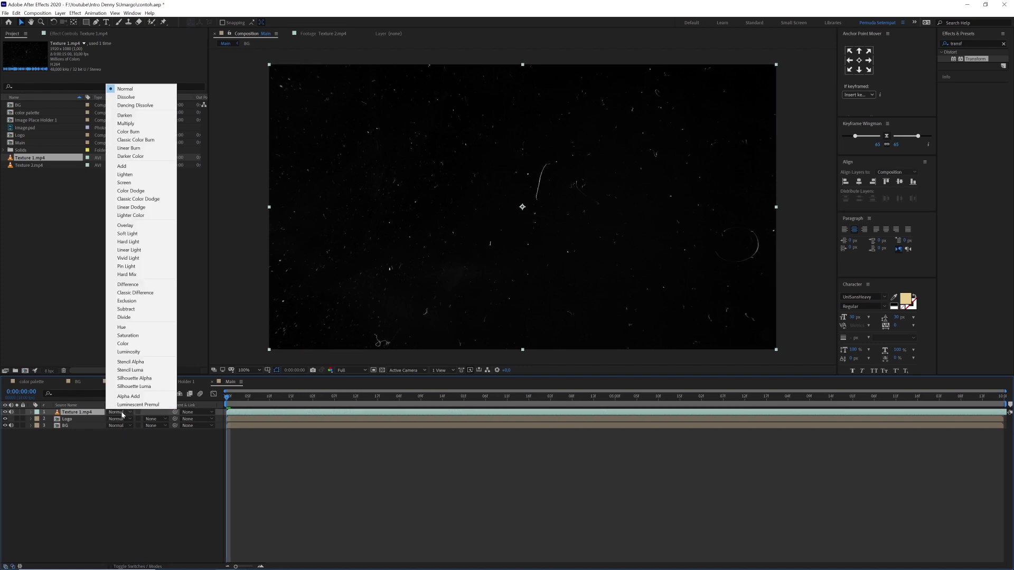
pyautogui.click(127, 182)
# - Lower the opacity of the Texture 1.mp4 layer in Main and preview the composition
pyautogui.press('t')
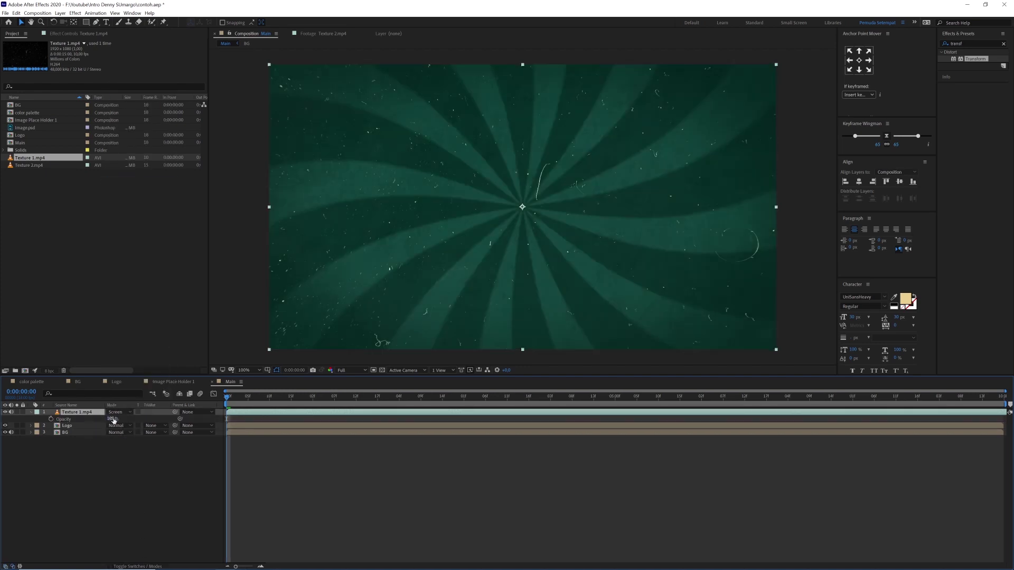
pyautogui.press('Return')
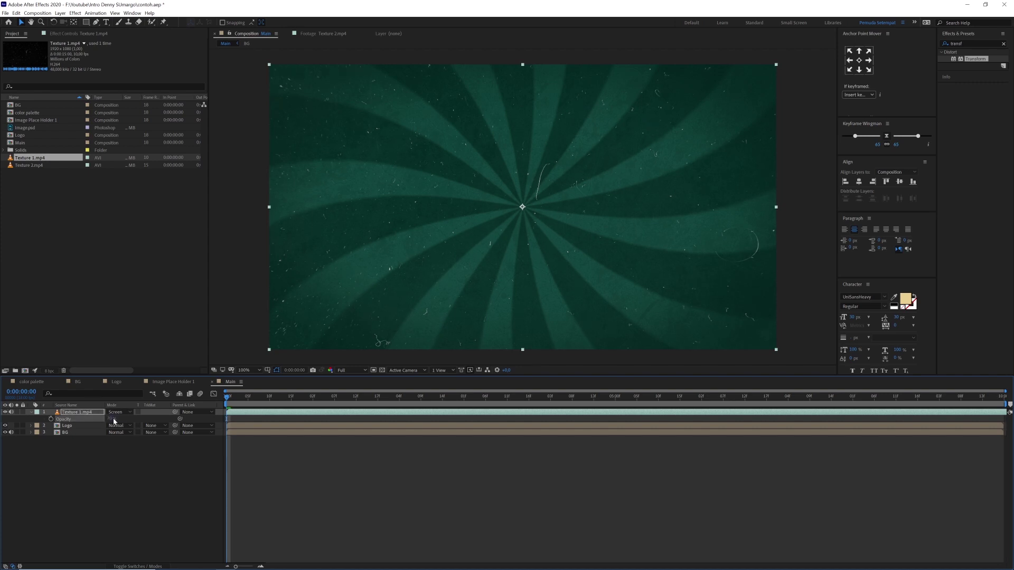
pyautogui.press('space')
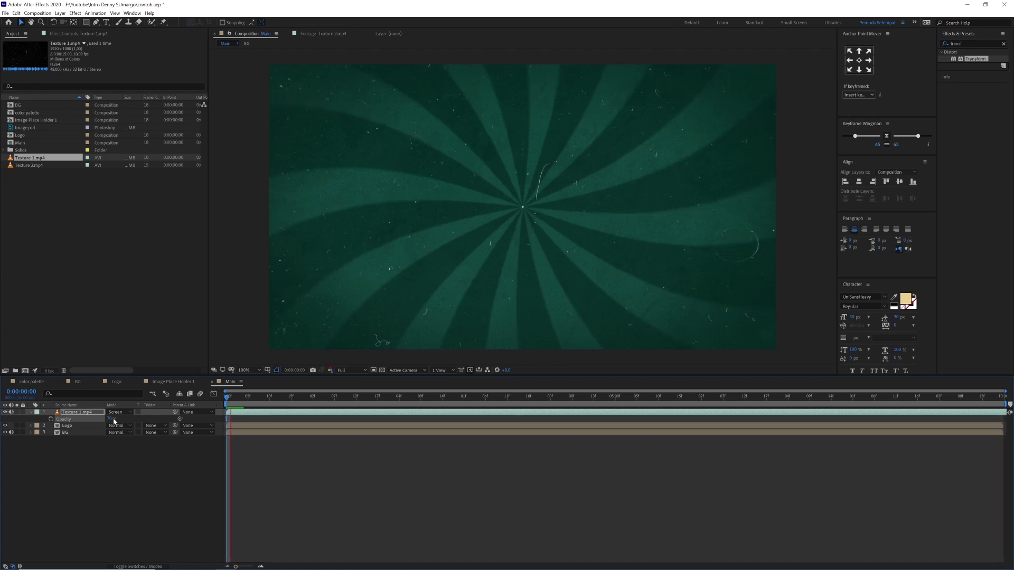